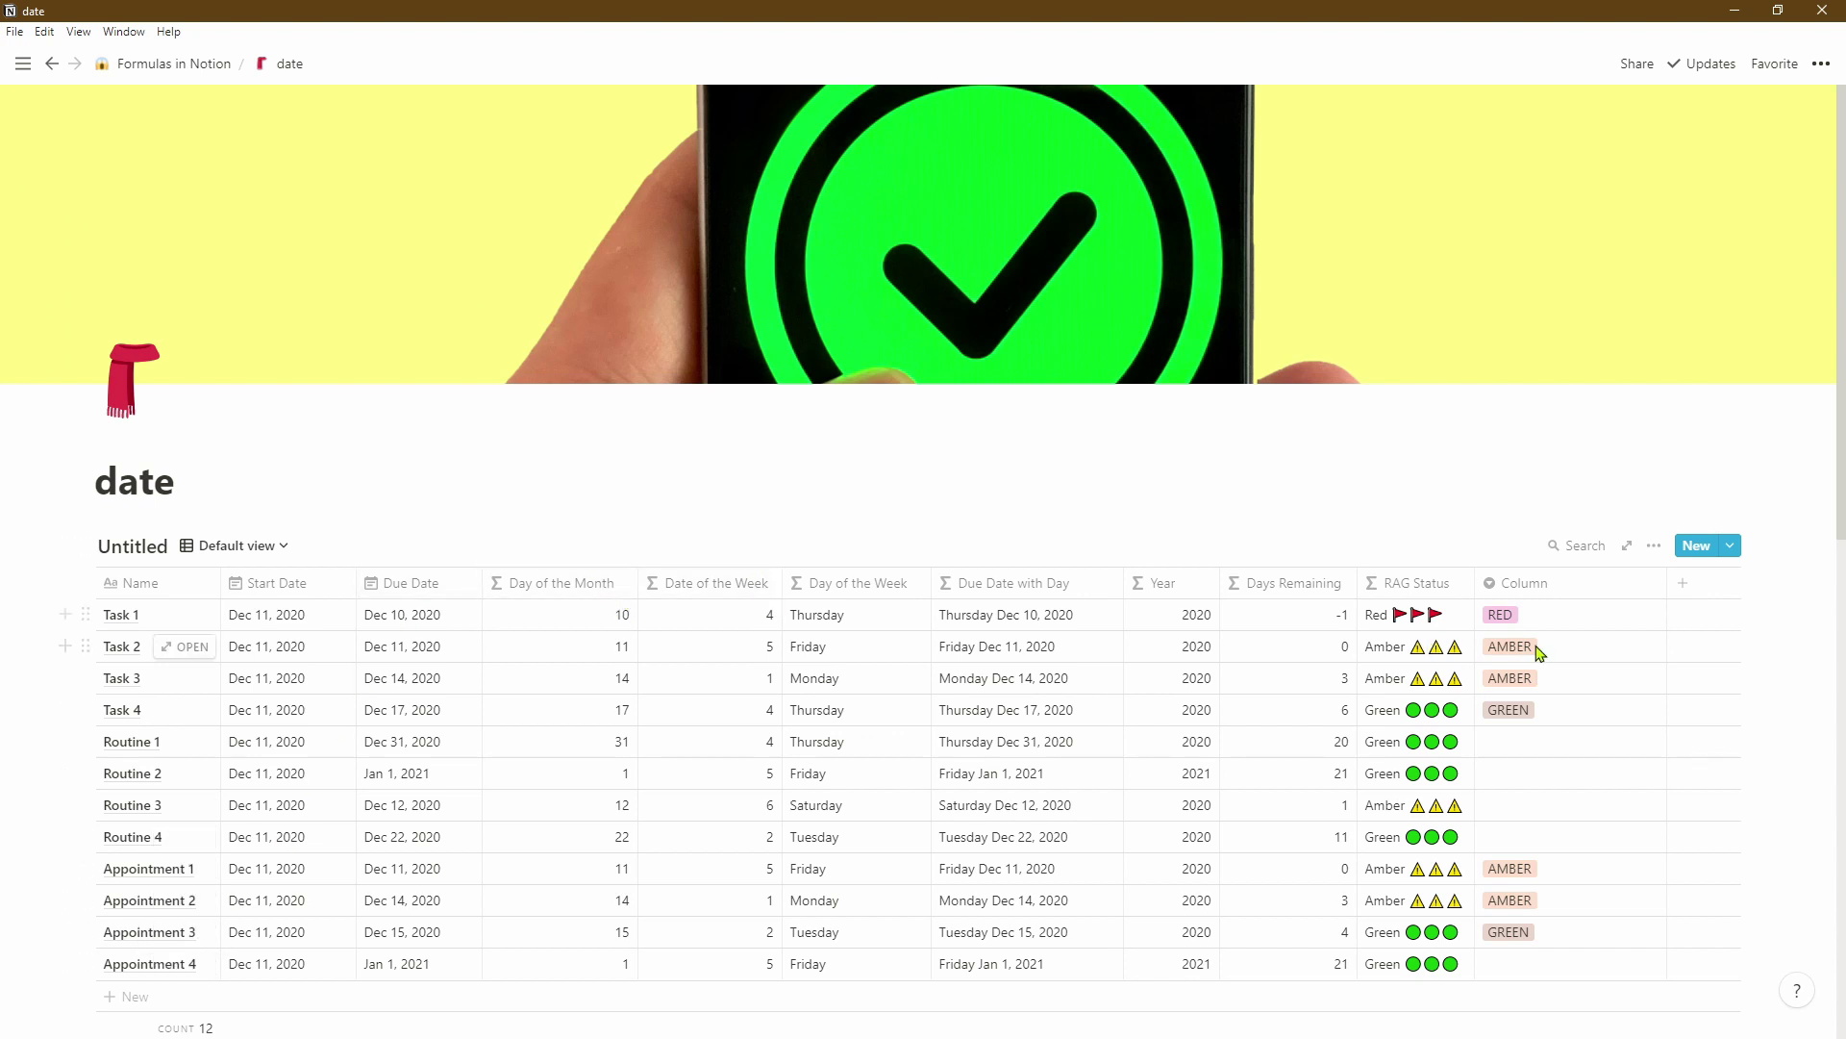
- Examine the Due Date filter options on the finished task table and the time scale options of its timeline view
left_click(1653, 546)
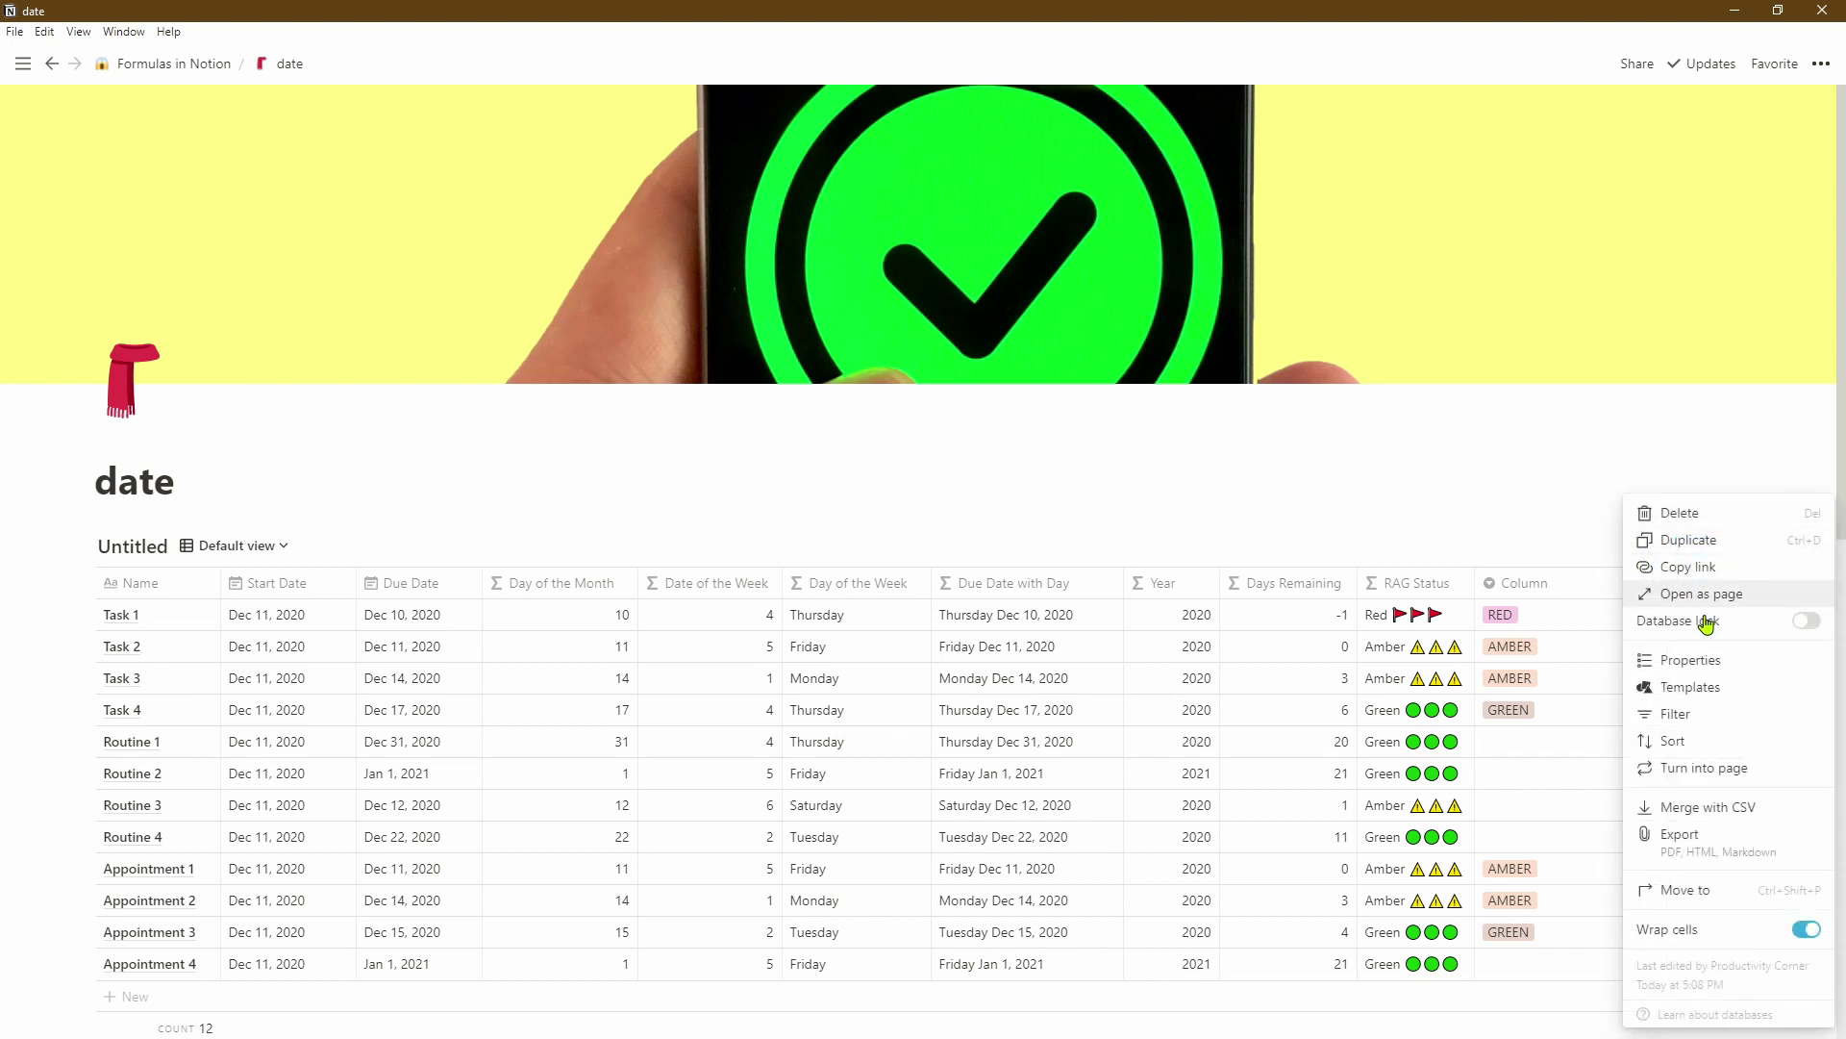
left_click(1720, 726)
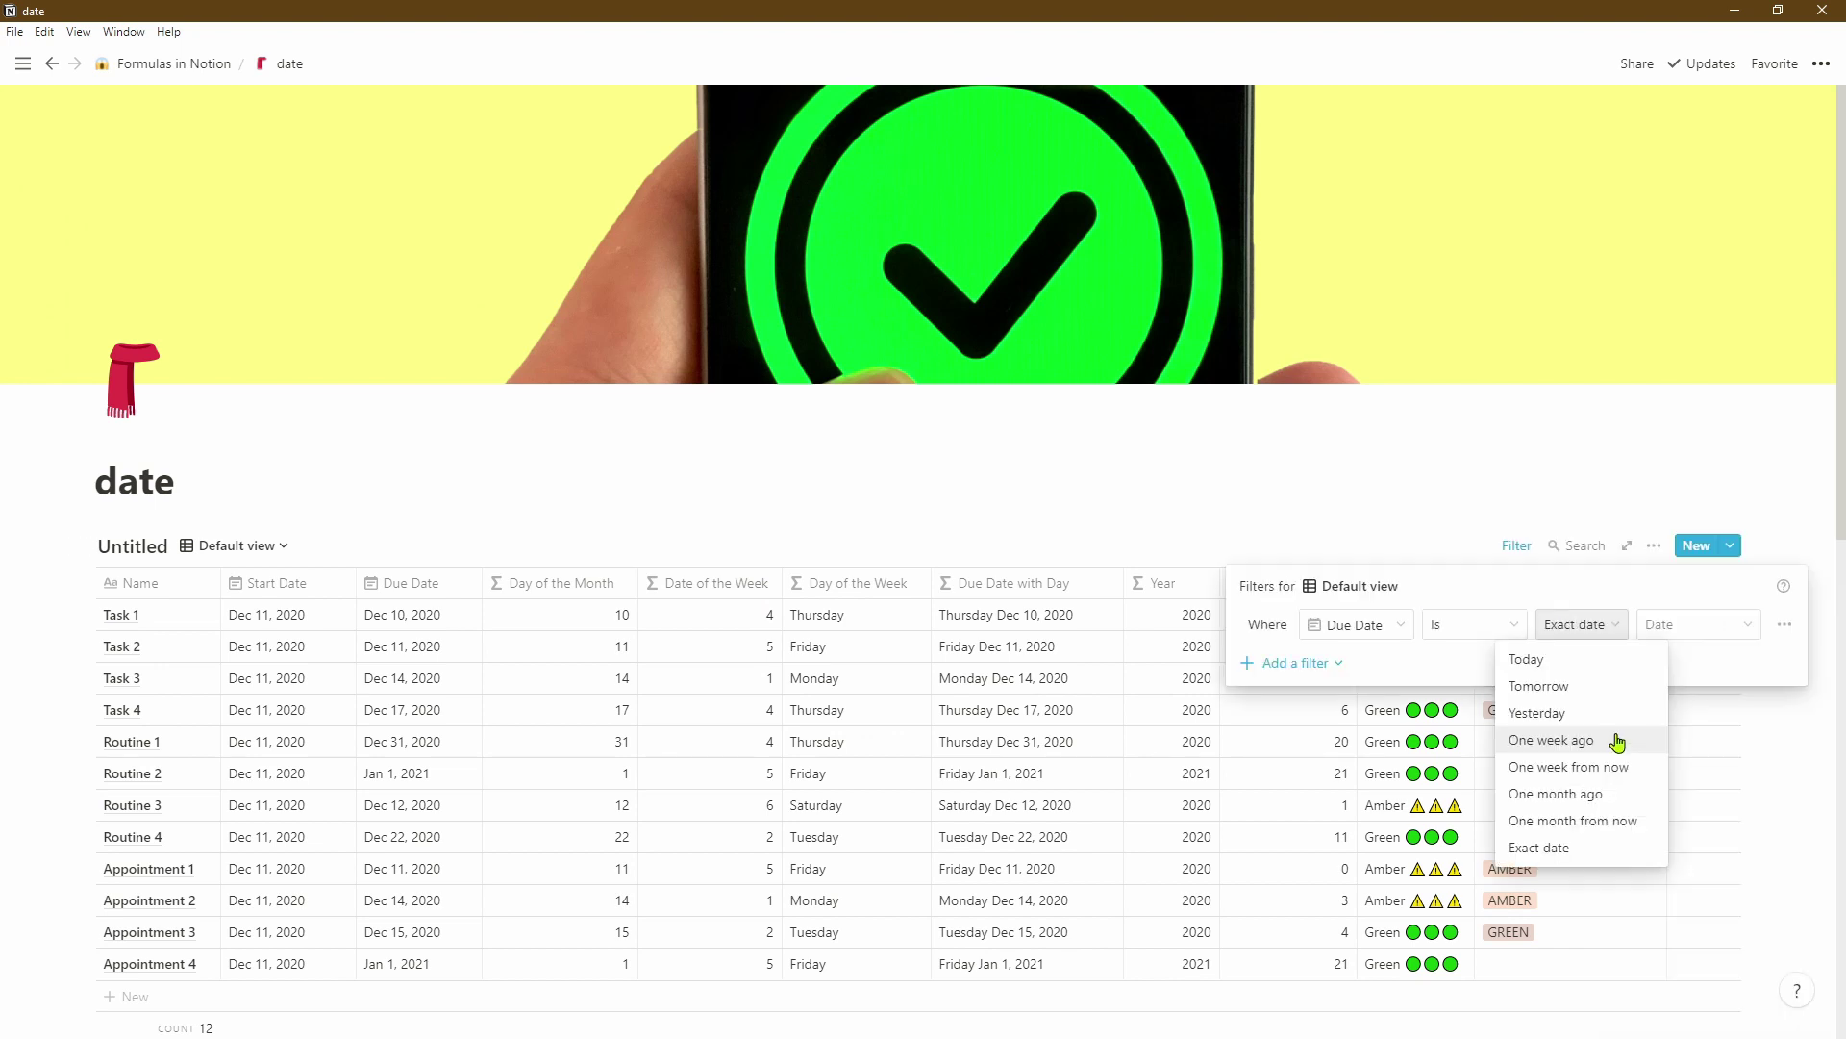
scroll(1619, 742, "down", 9)
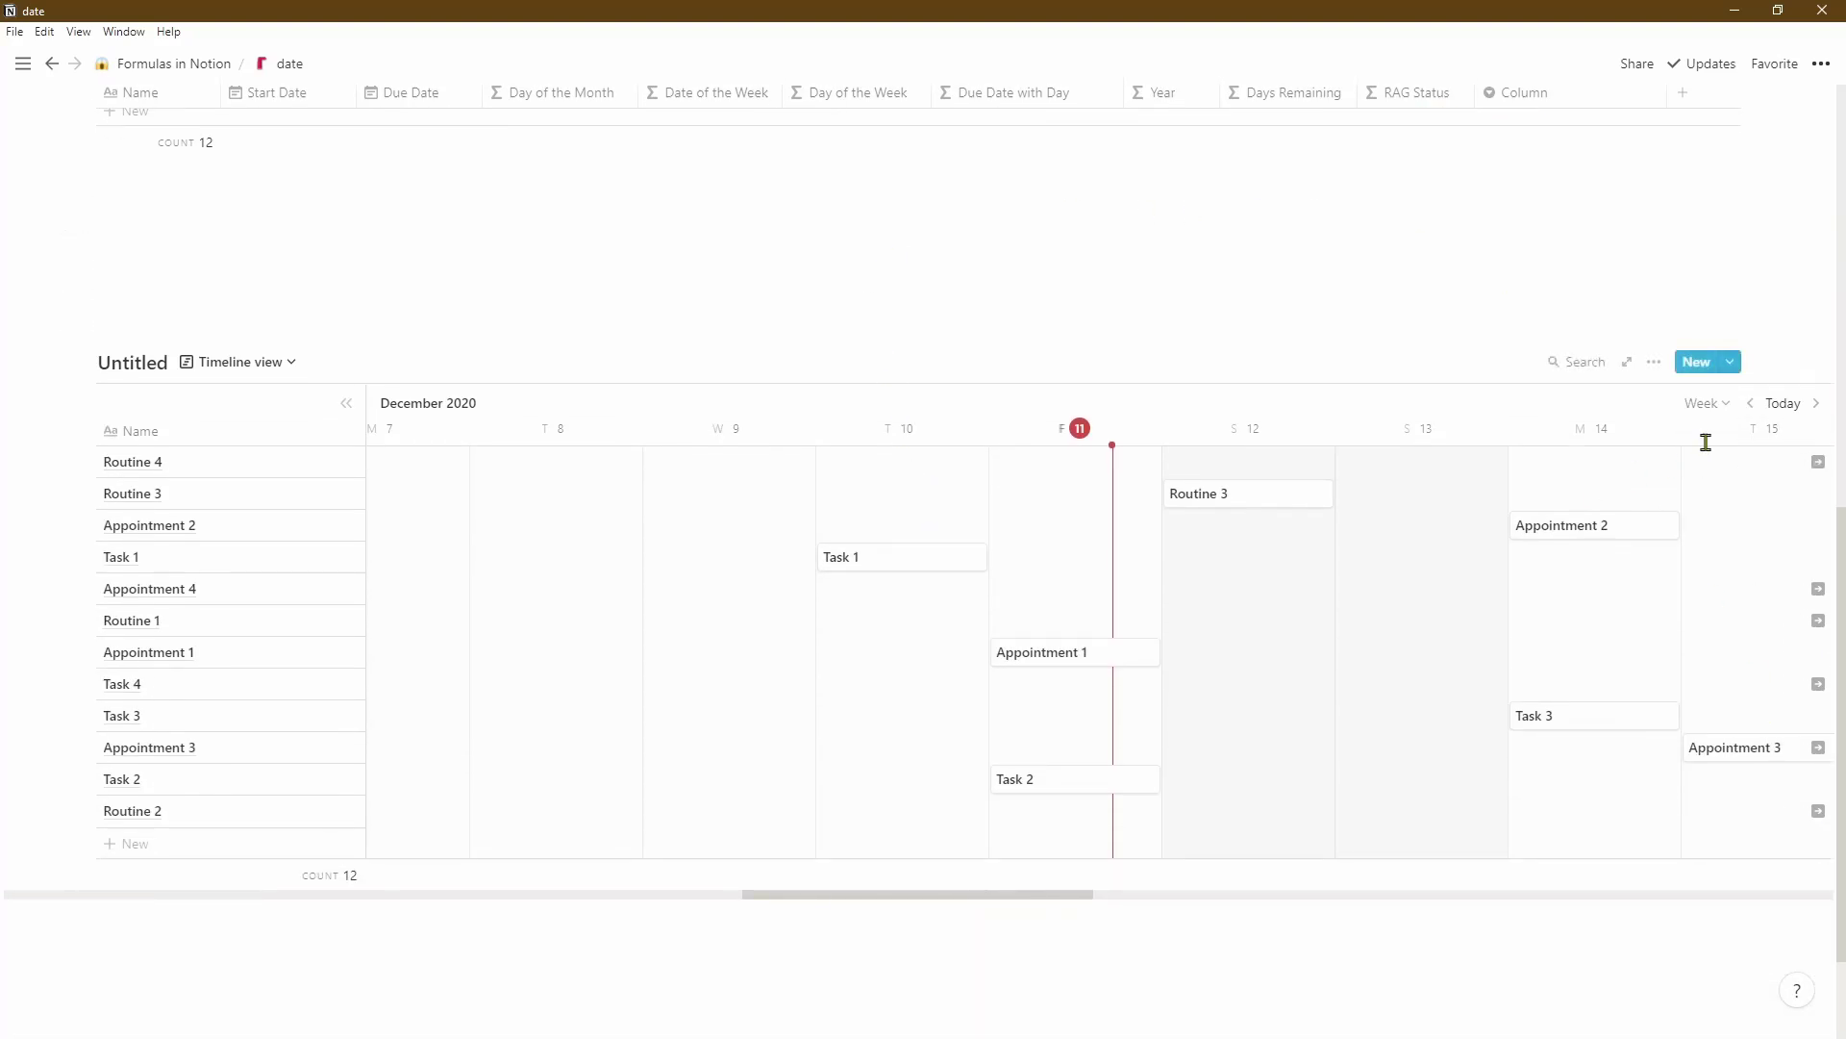
left_click(1726, 407)
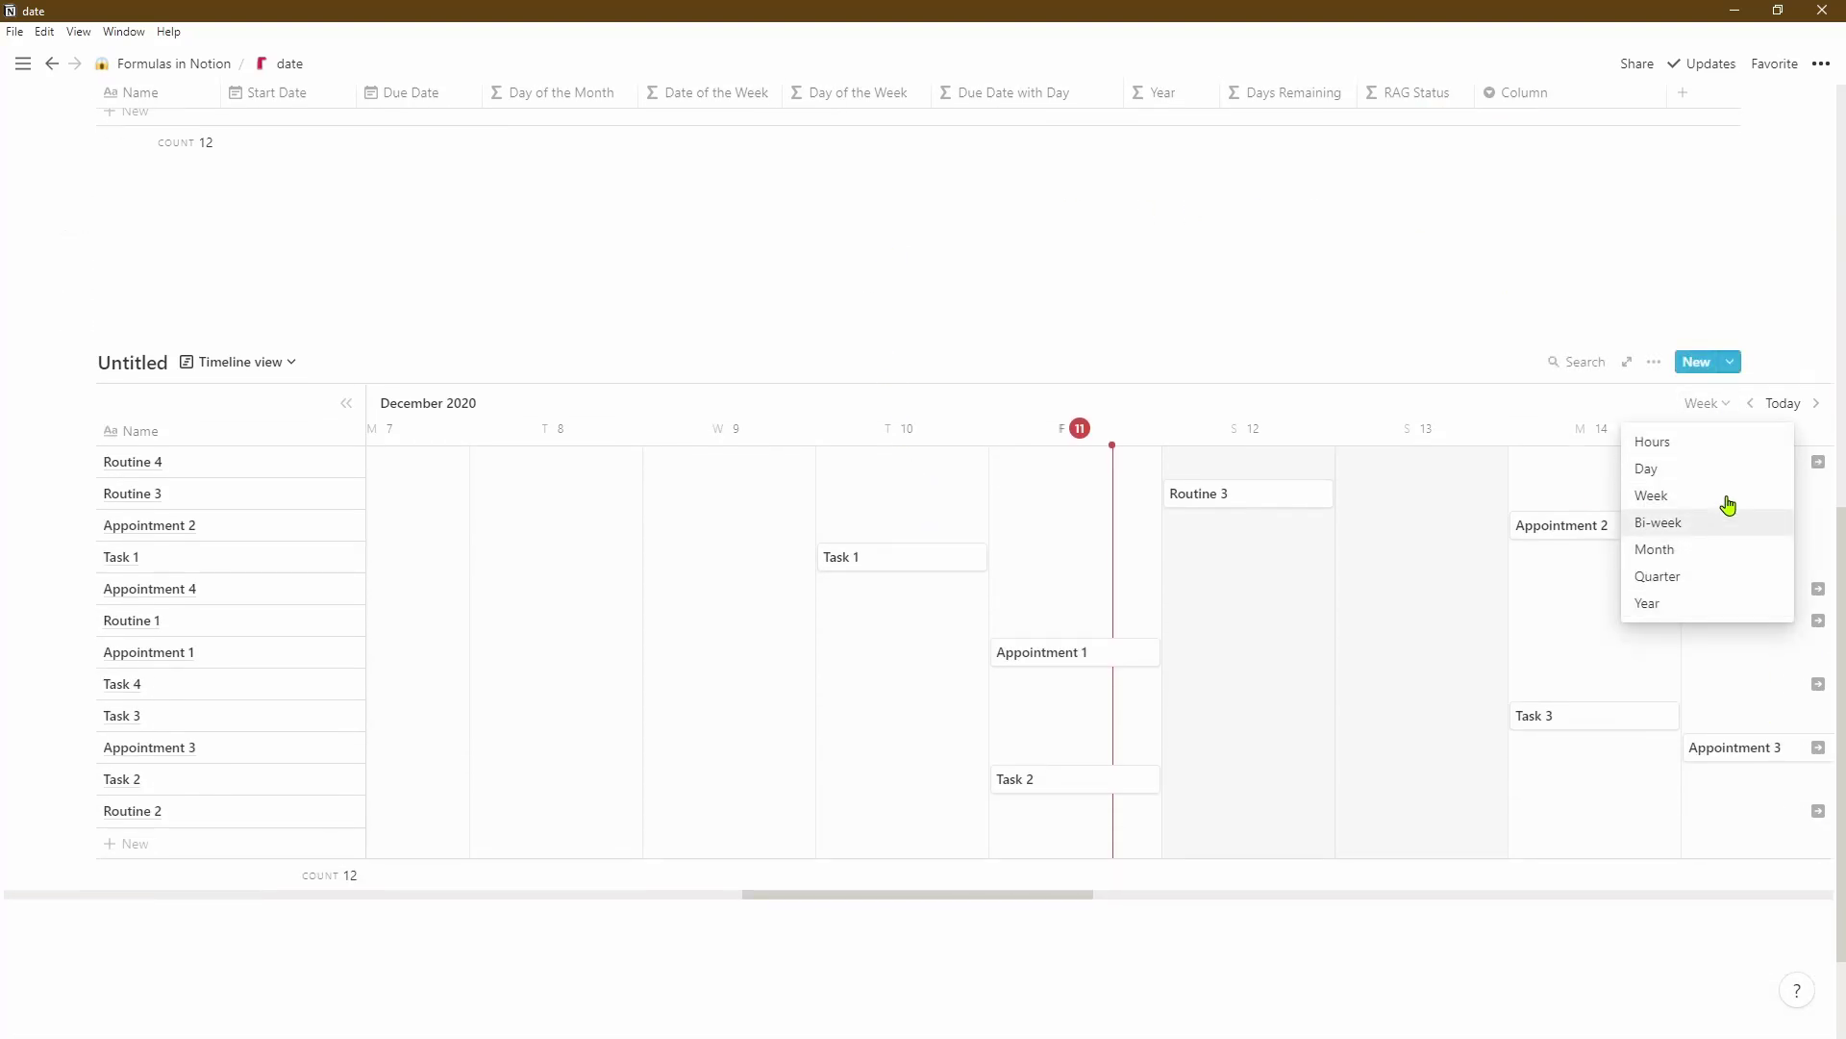
left_click(1840, 525)
scroll(1840, 525, "up", 10)
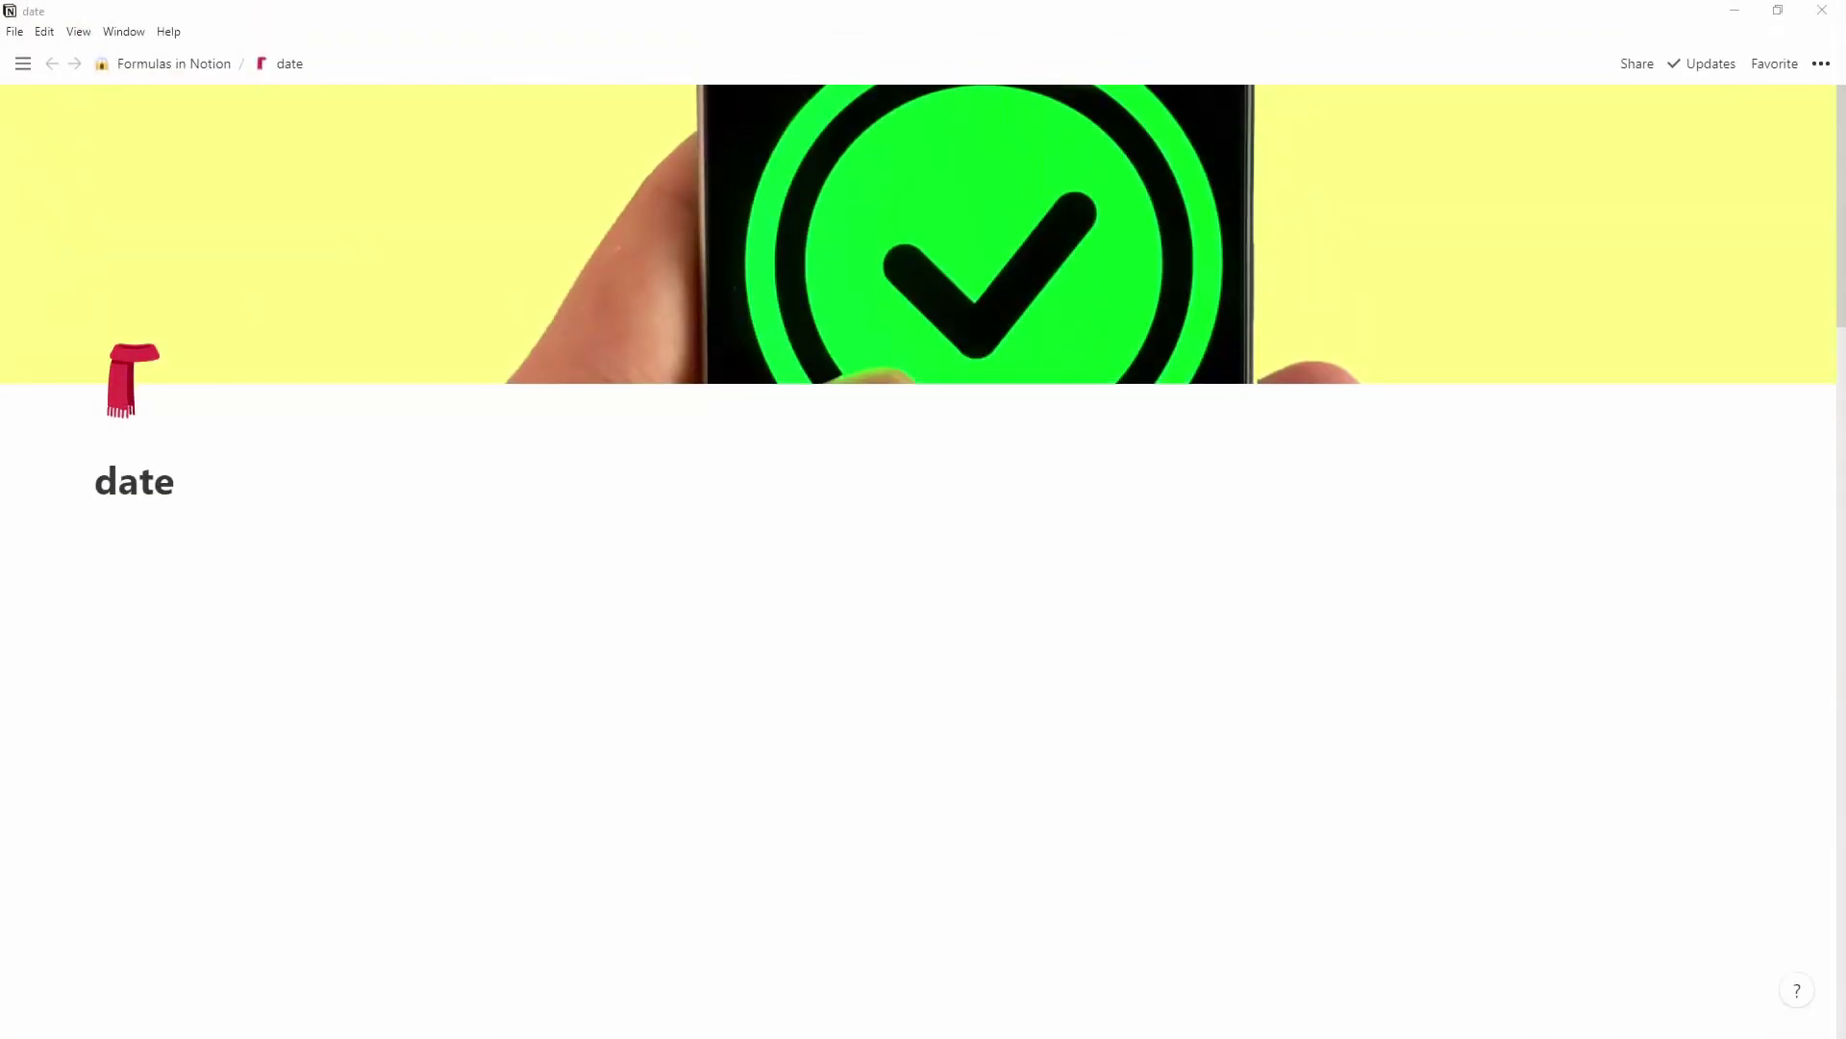
- Insert an inline table database below the page title
left_click(1166, 600)
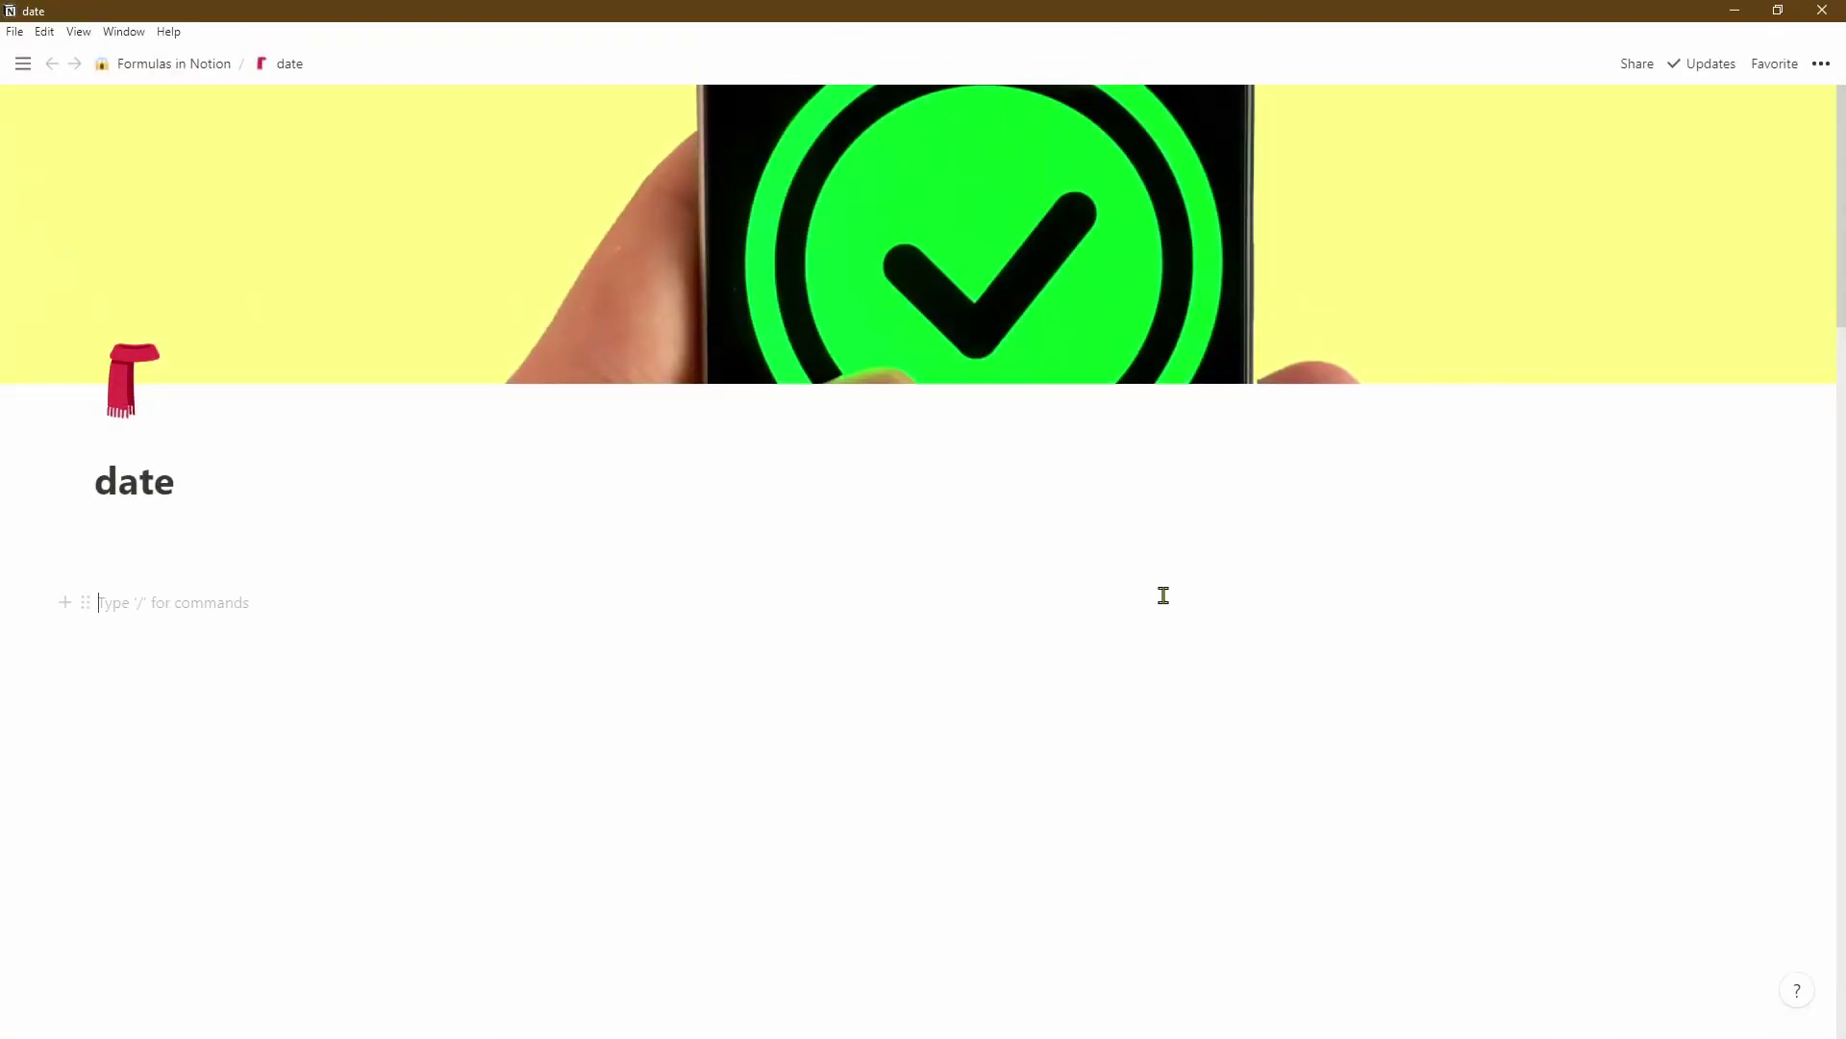
type("/")
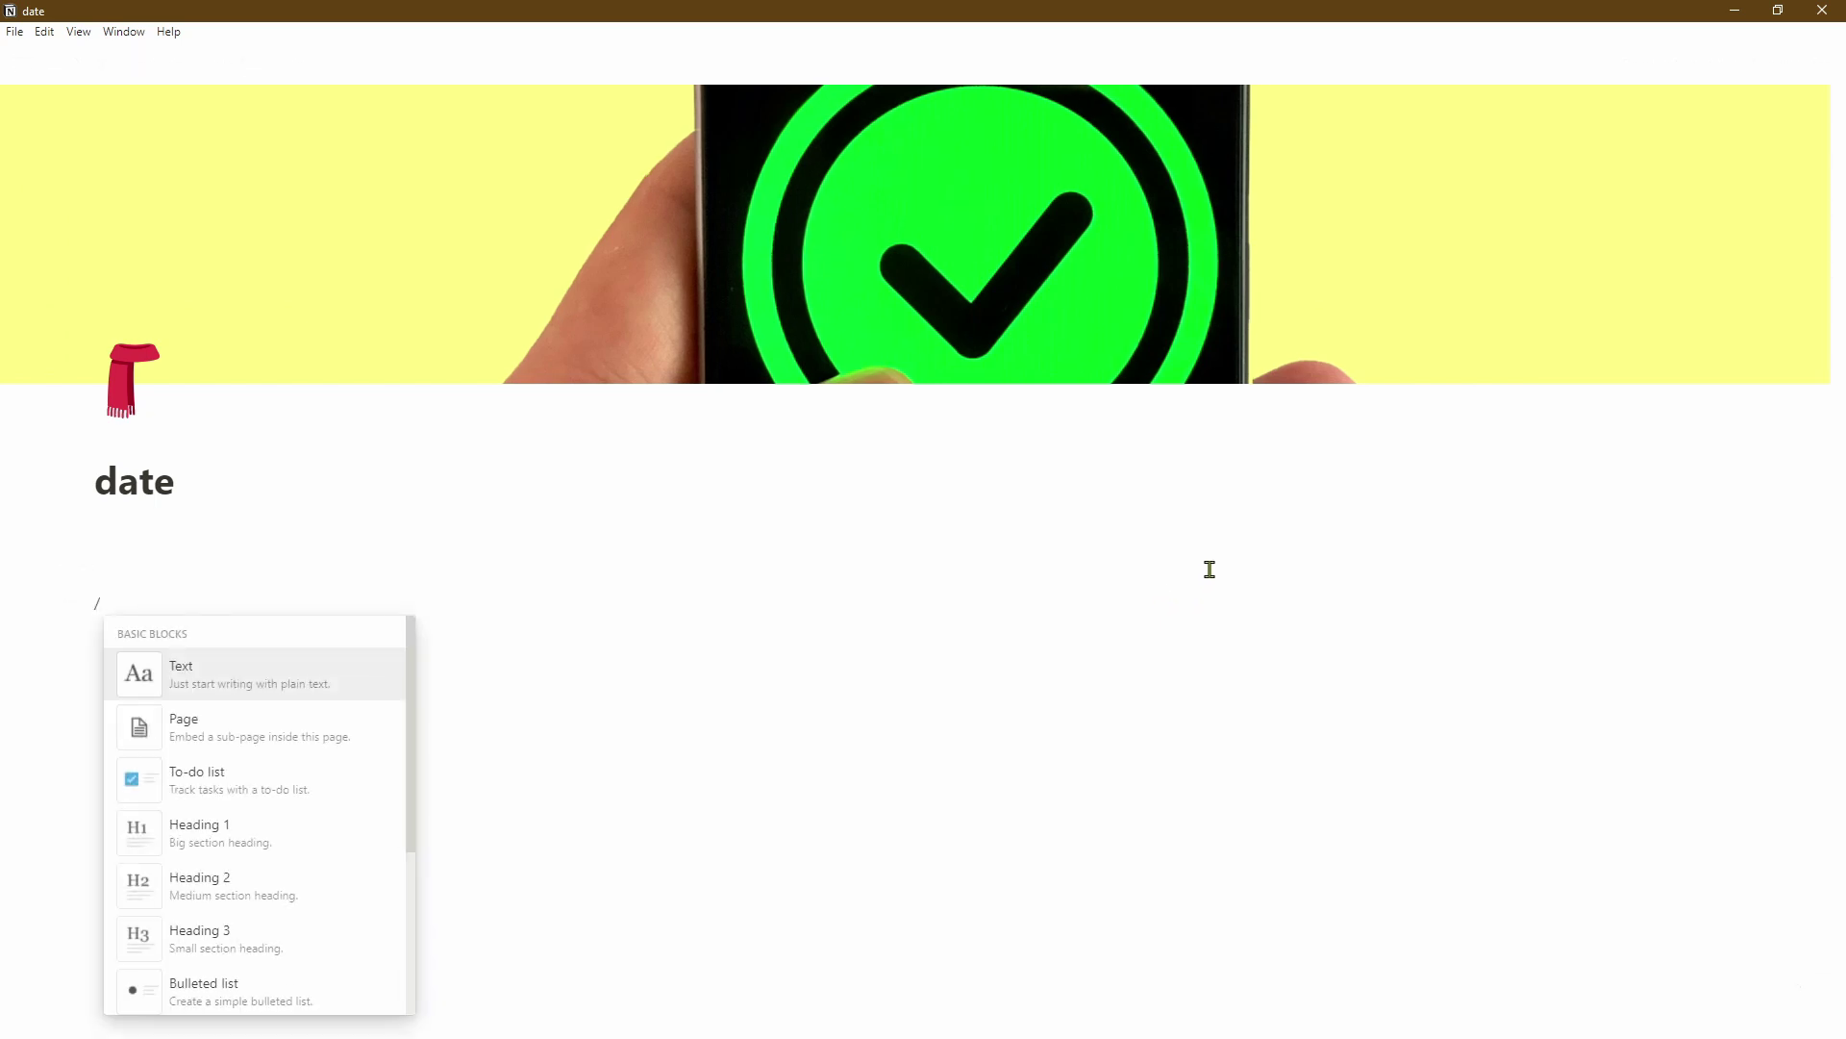
type("table")
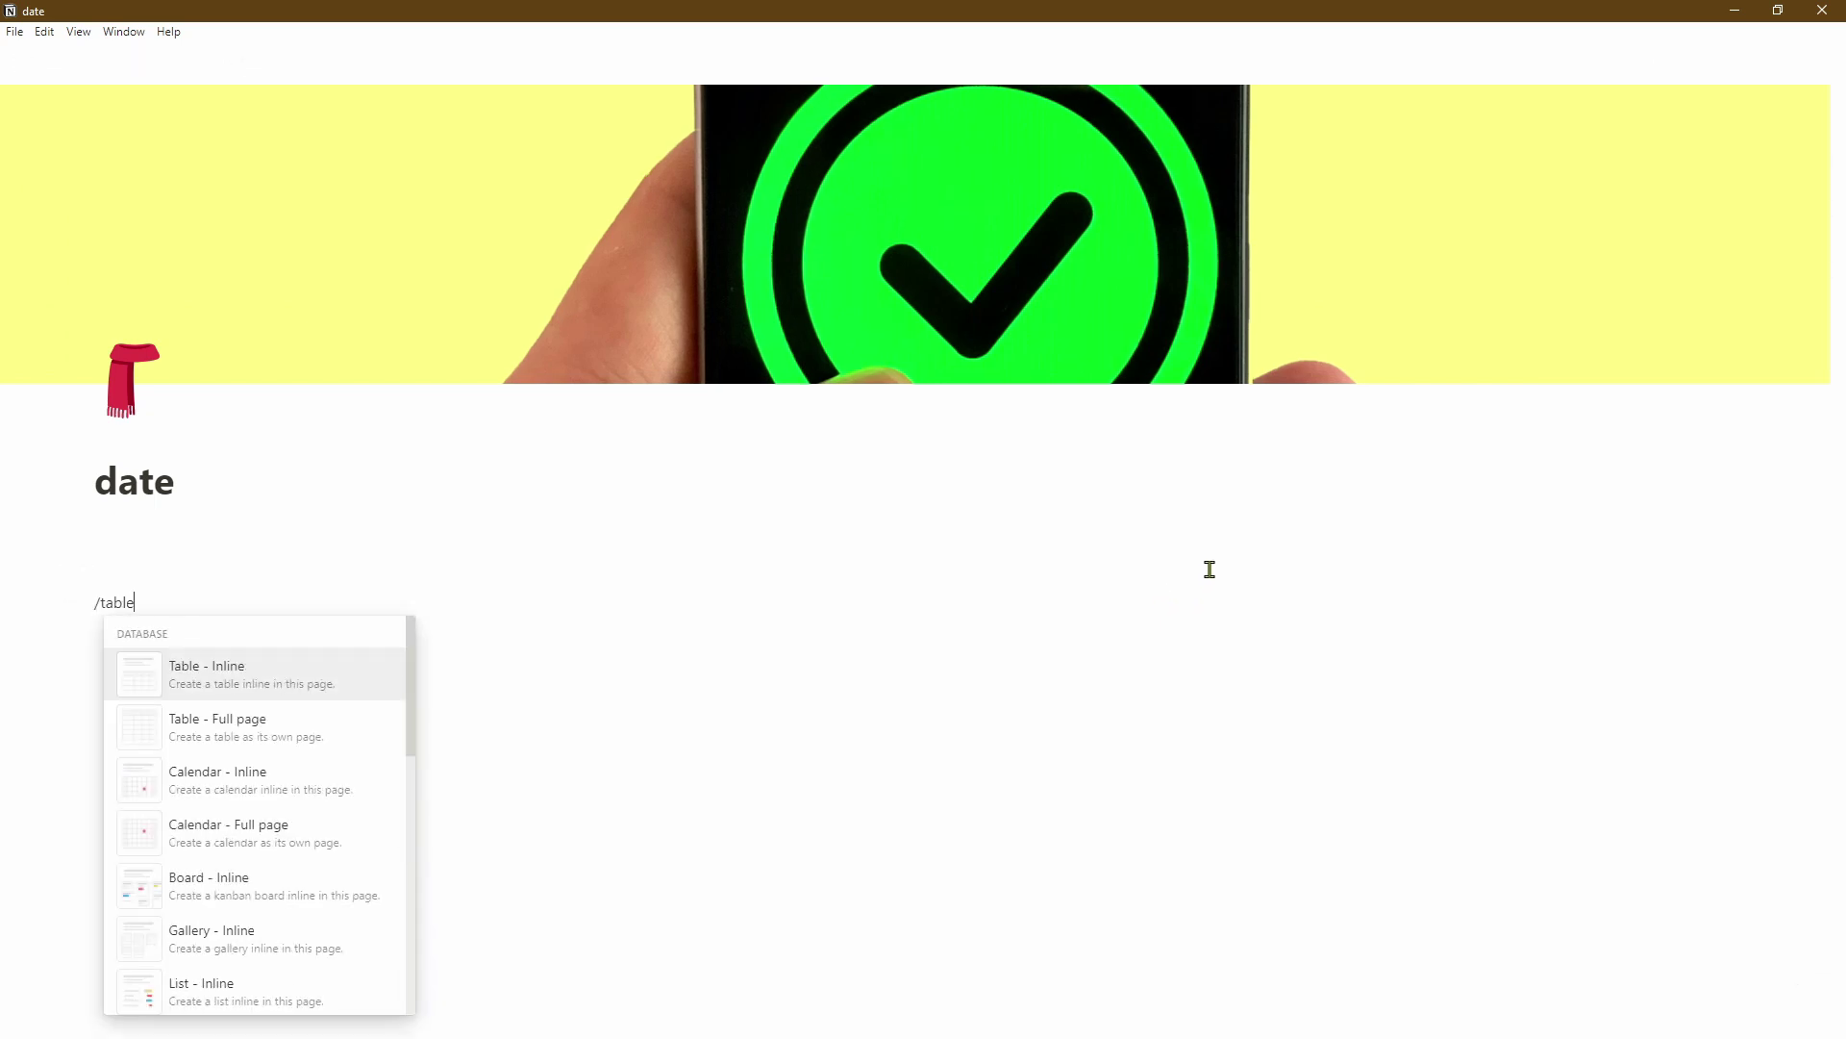
key("Return")
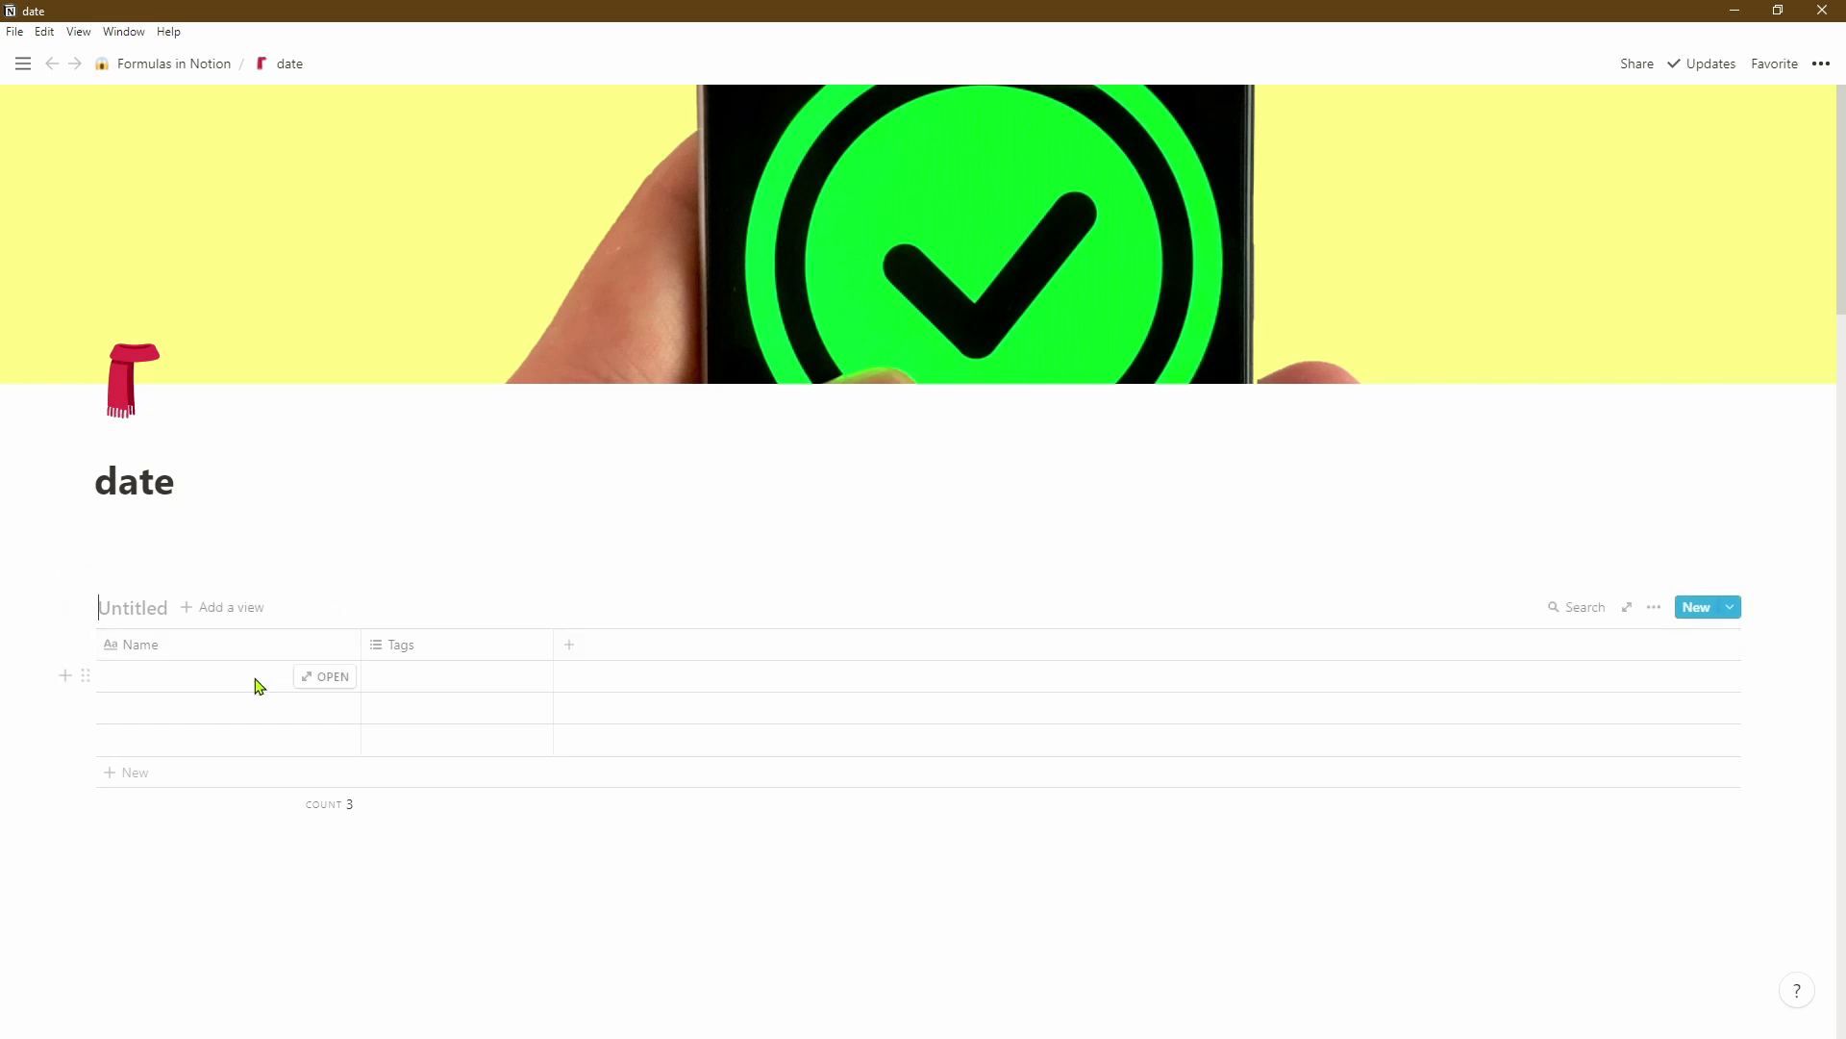
- Fill the first four rows of the Name column with Task 1, Task 2, Task 3 and Task 4
left_click(258, 685)
type("Task 1")
key("Return")
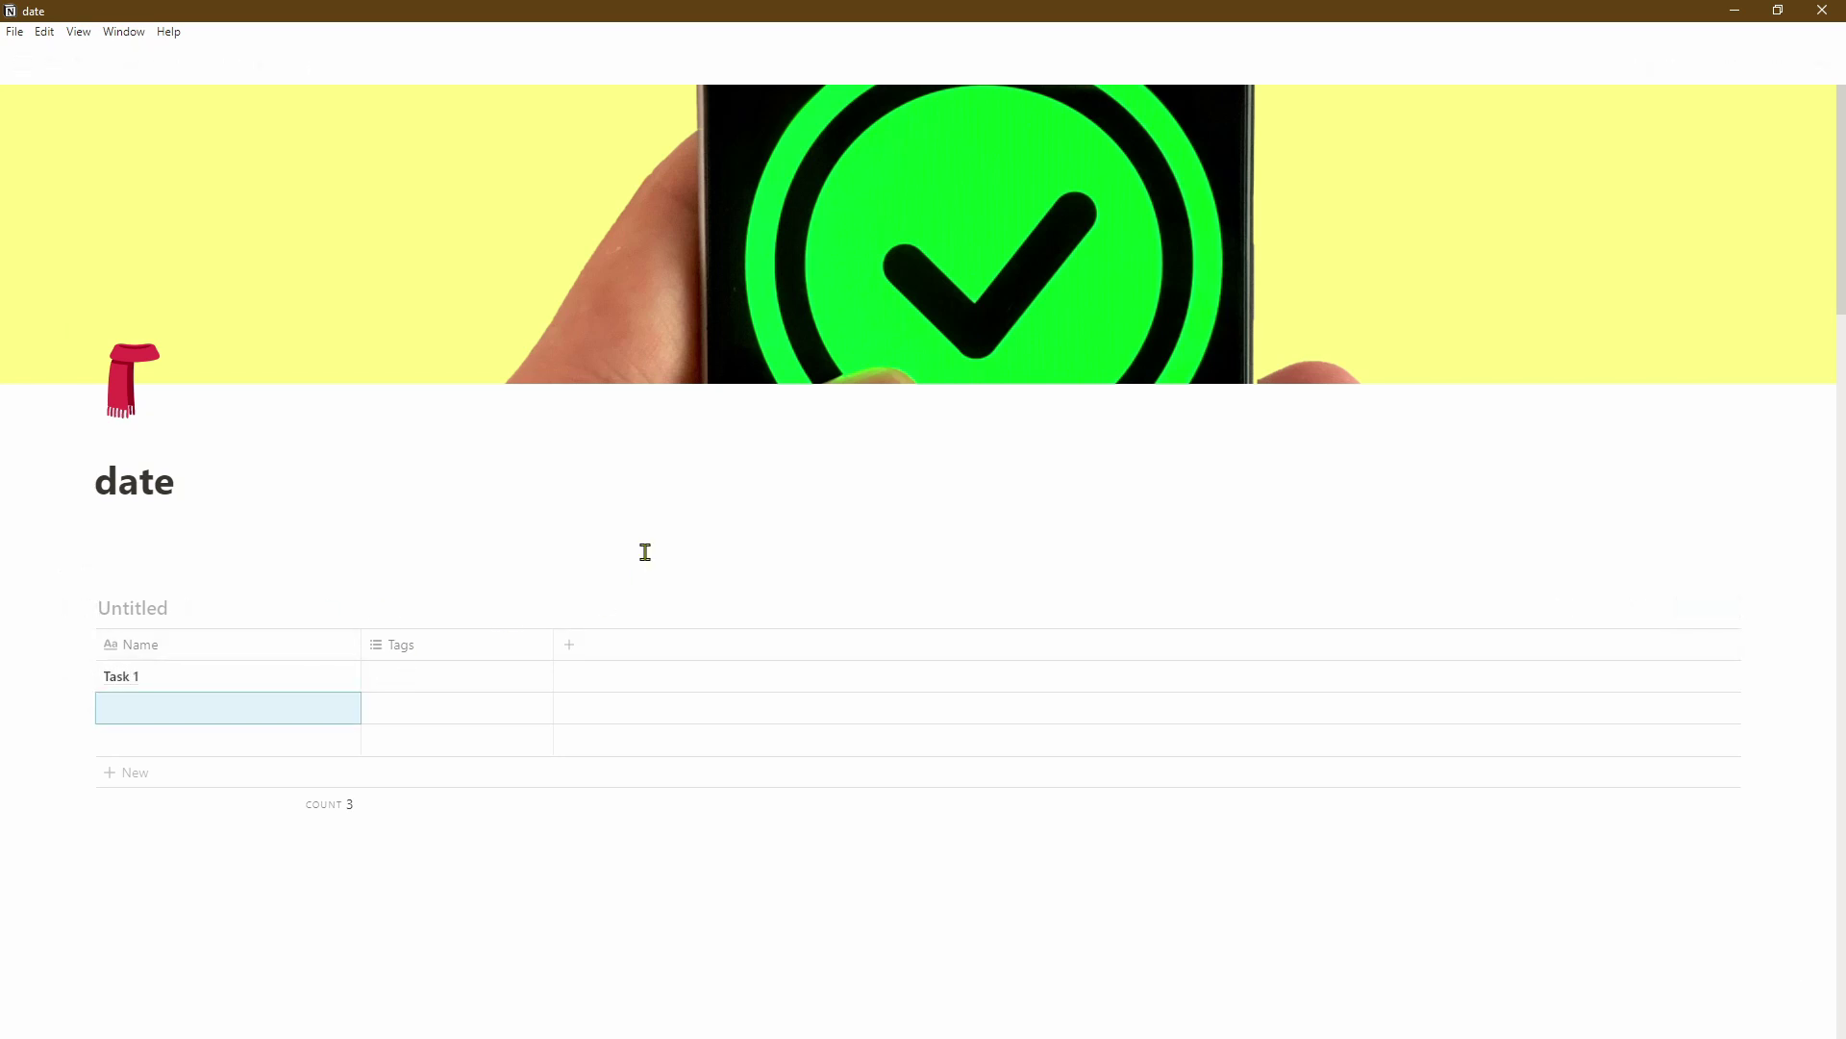
type("Task 2")
key("Return")
type("Task")
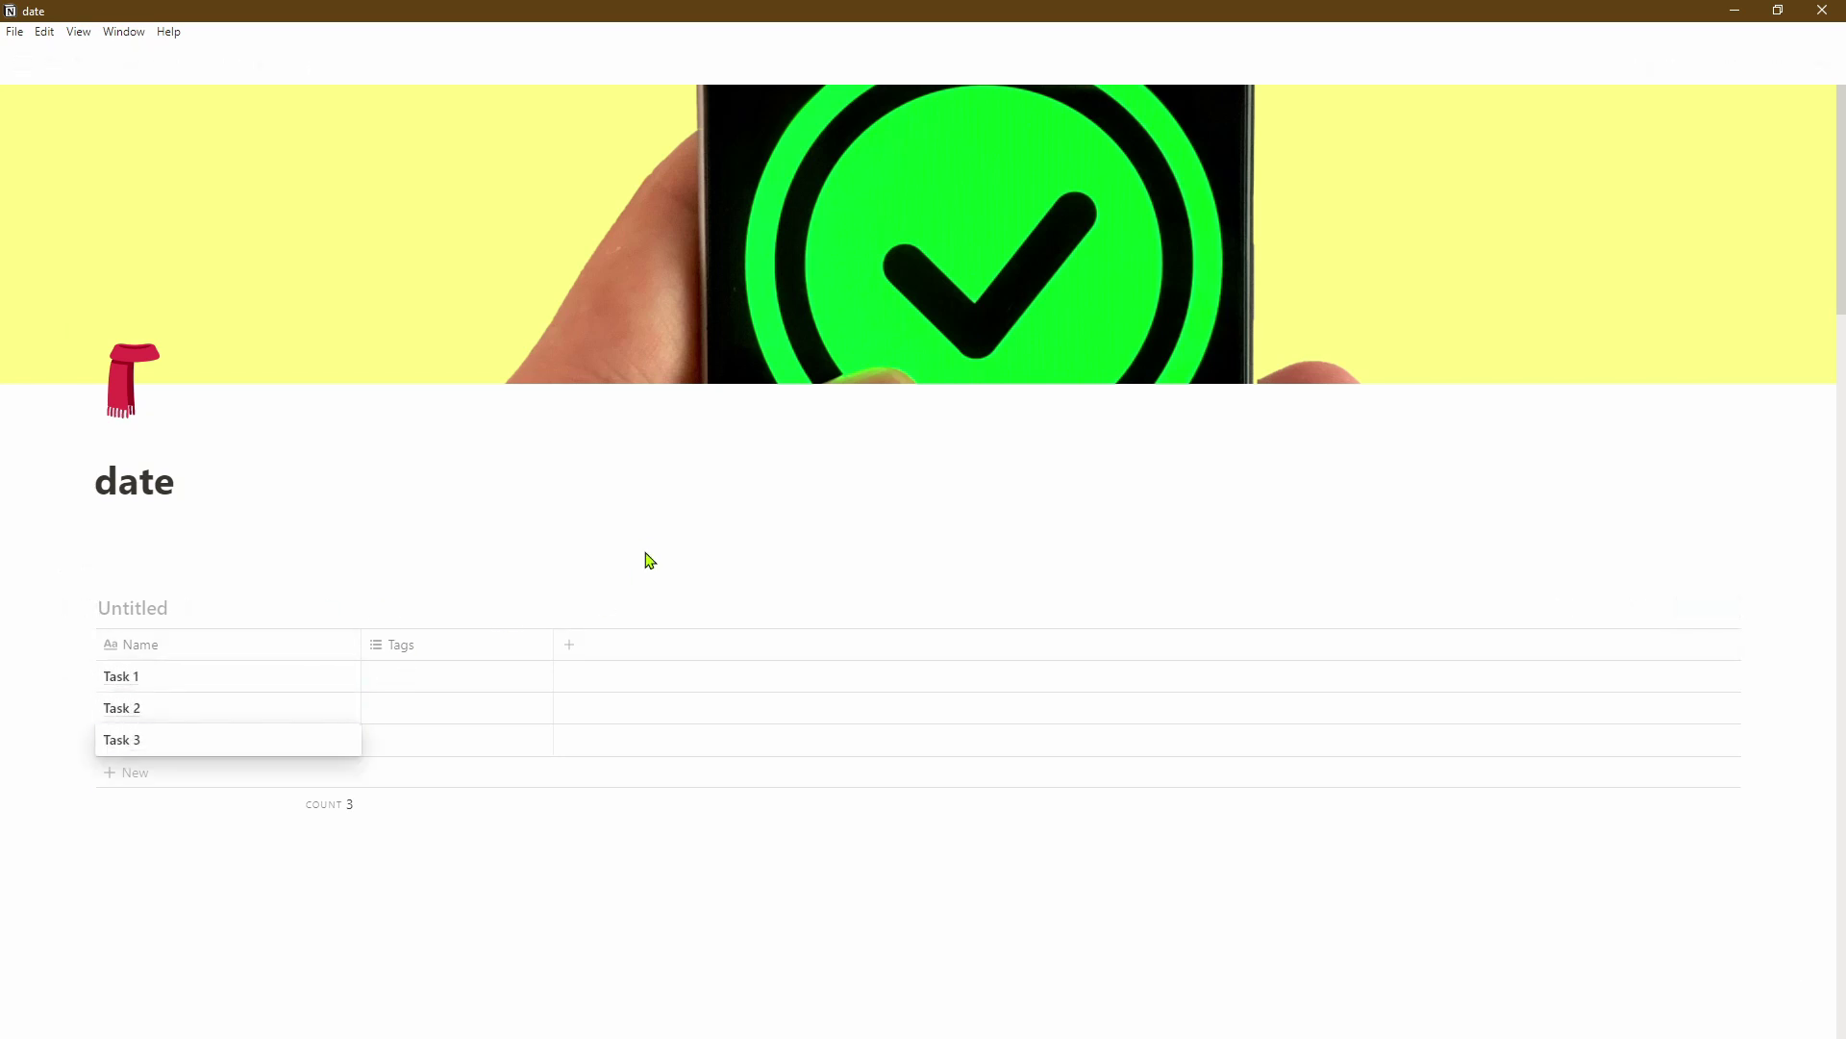
key("Return")
type("Task 4")
key("Return")
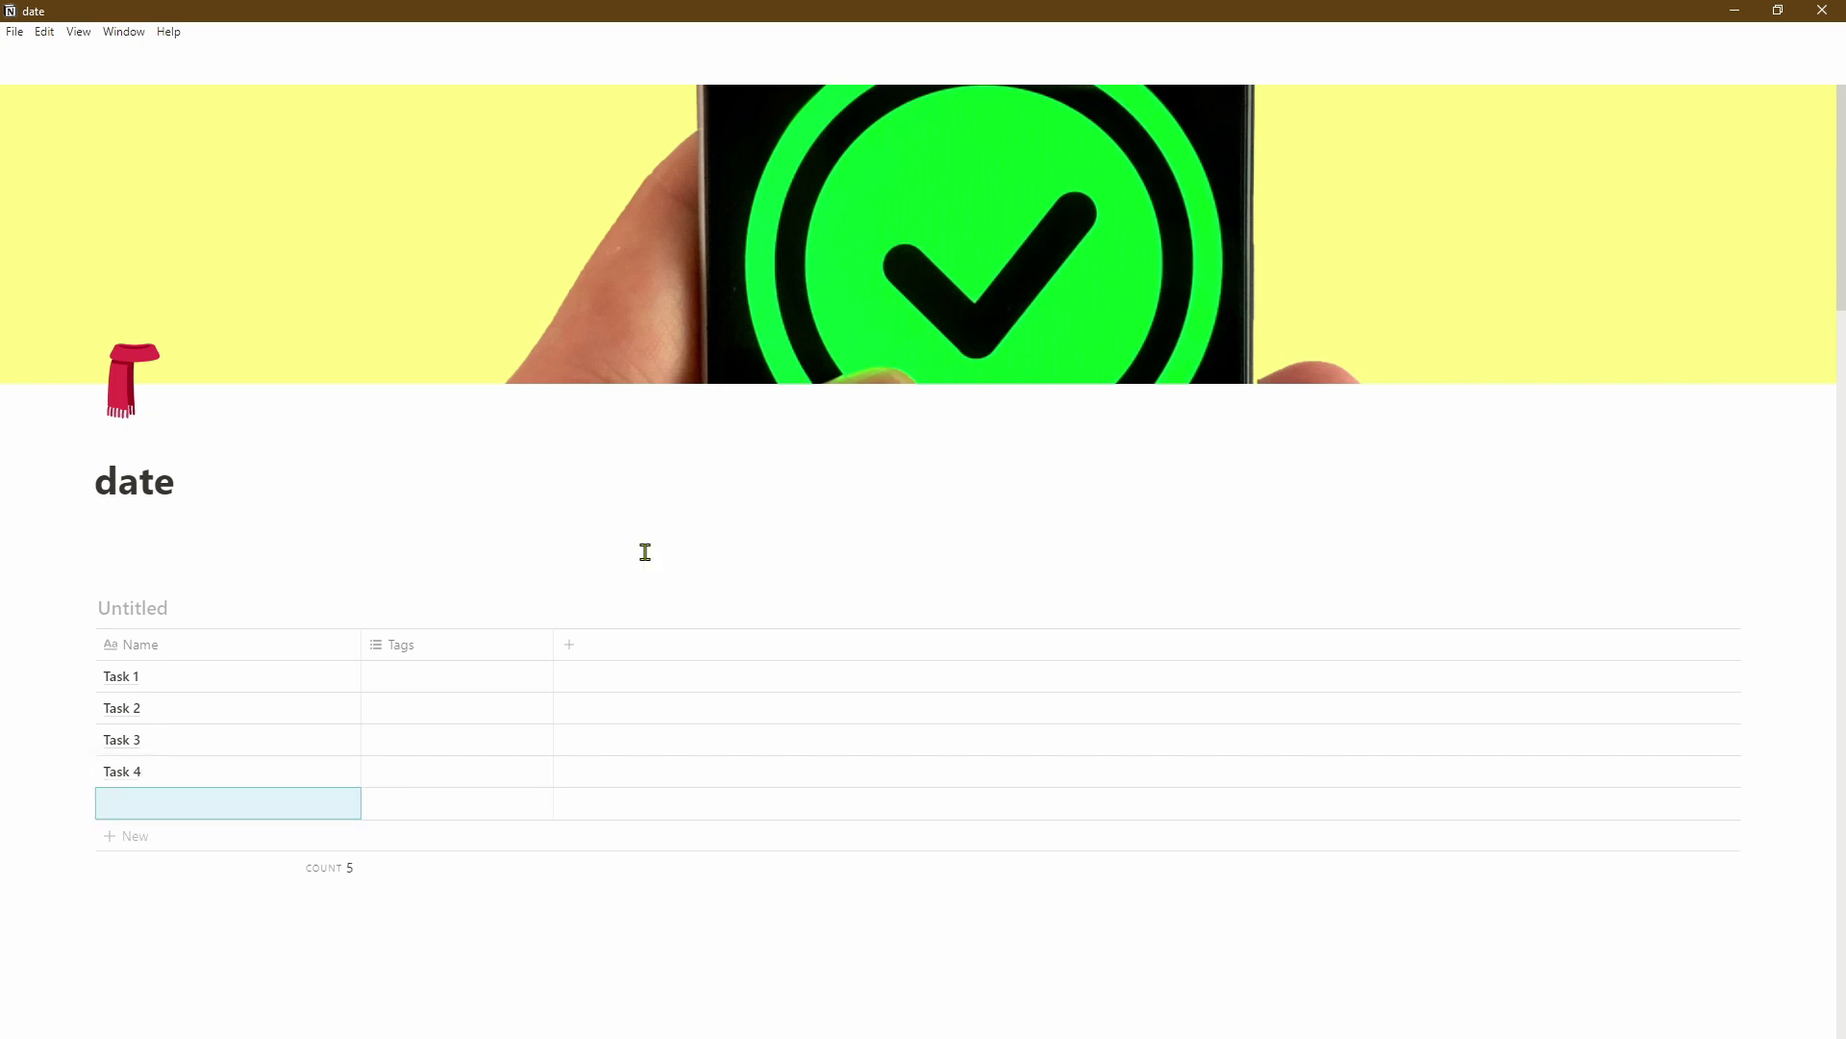
- Add four rows below Task 4 named Routine 1, Routine 2, Routine 3 and Routine 4
type("Routine 1")
key("Return")
type("Routine 2")
key("Return")
type("Routine 3")
key("Return")
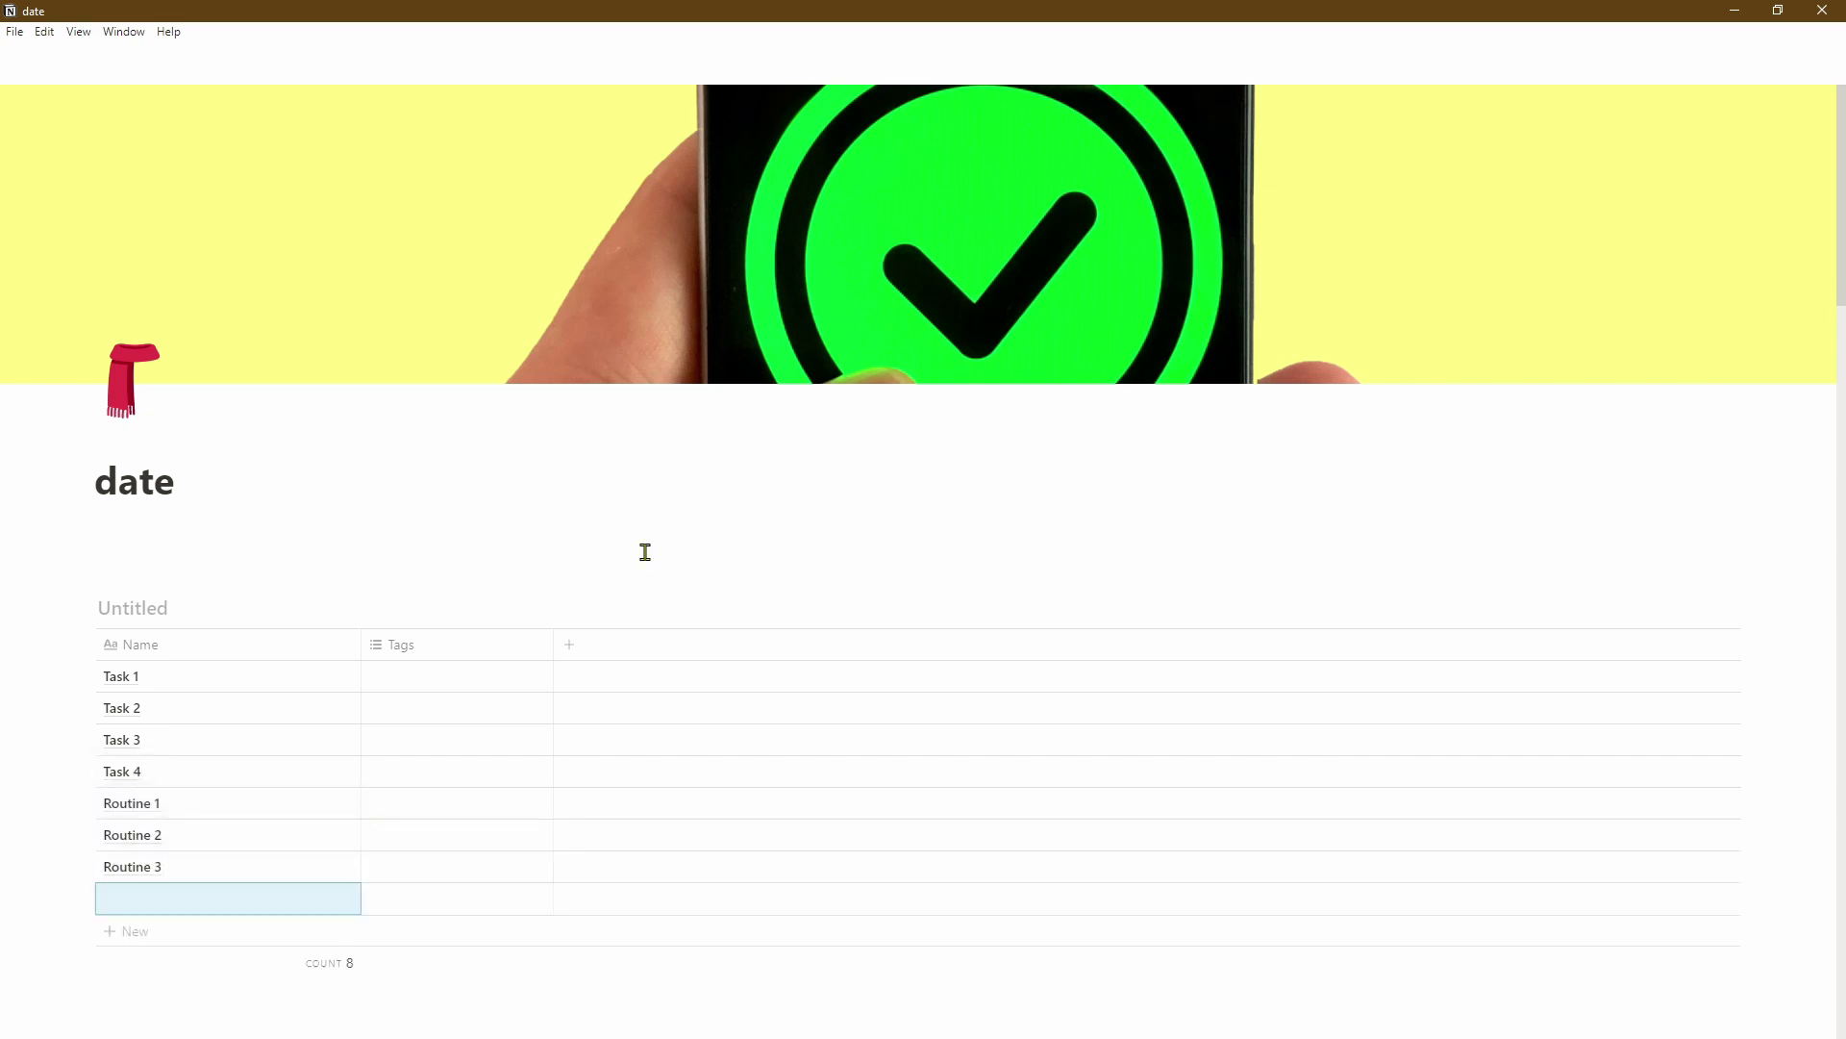
type("Routine 4")
key("Return")
- Add four rows below Routine 4 named Appointment 1, Appointment 2, Appointment 3 and Appointment 4
type("Appointment 1")
key("Return")
type("App")
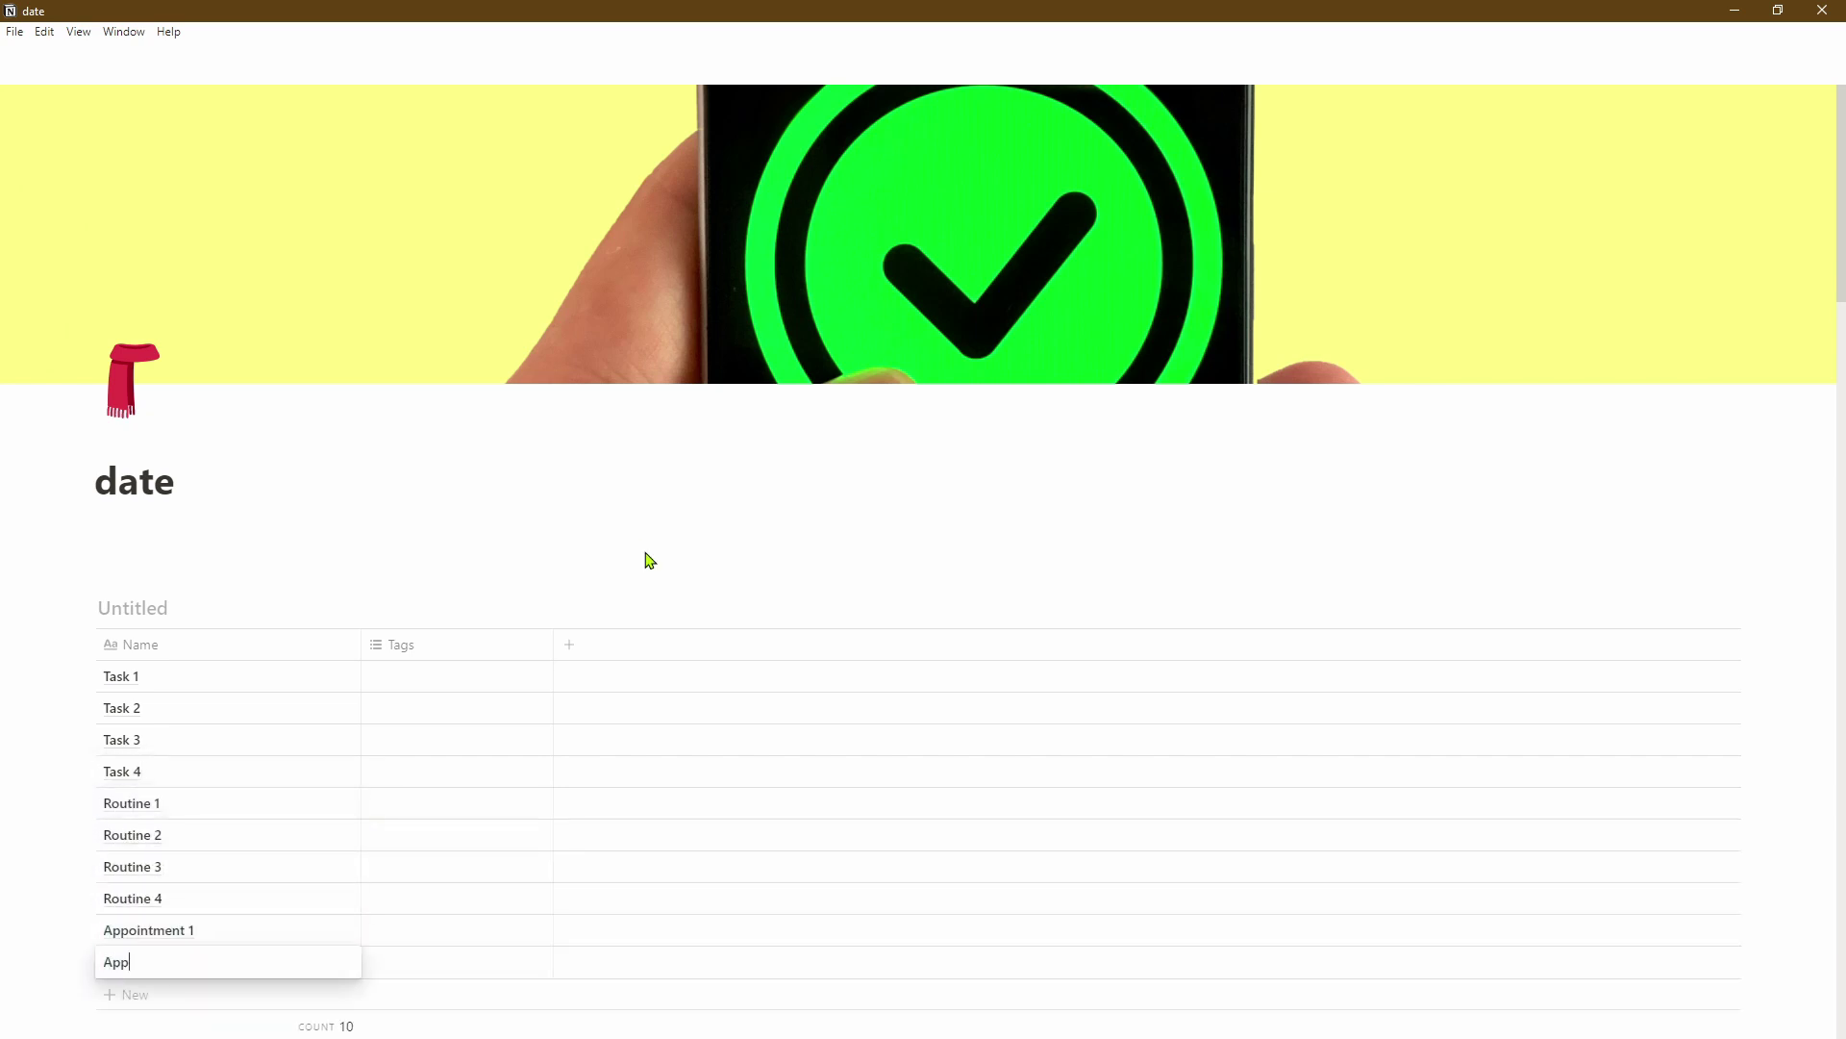
type("ointment 2")
key("Return")
type("Appointment 3")
key("Return")
type("Appointment 4")
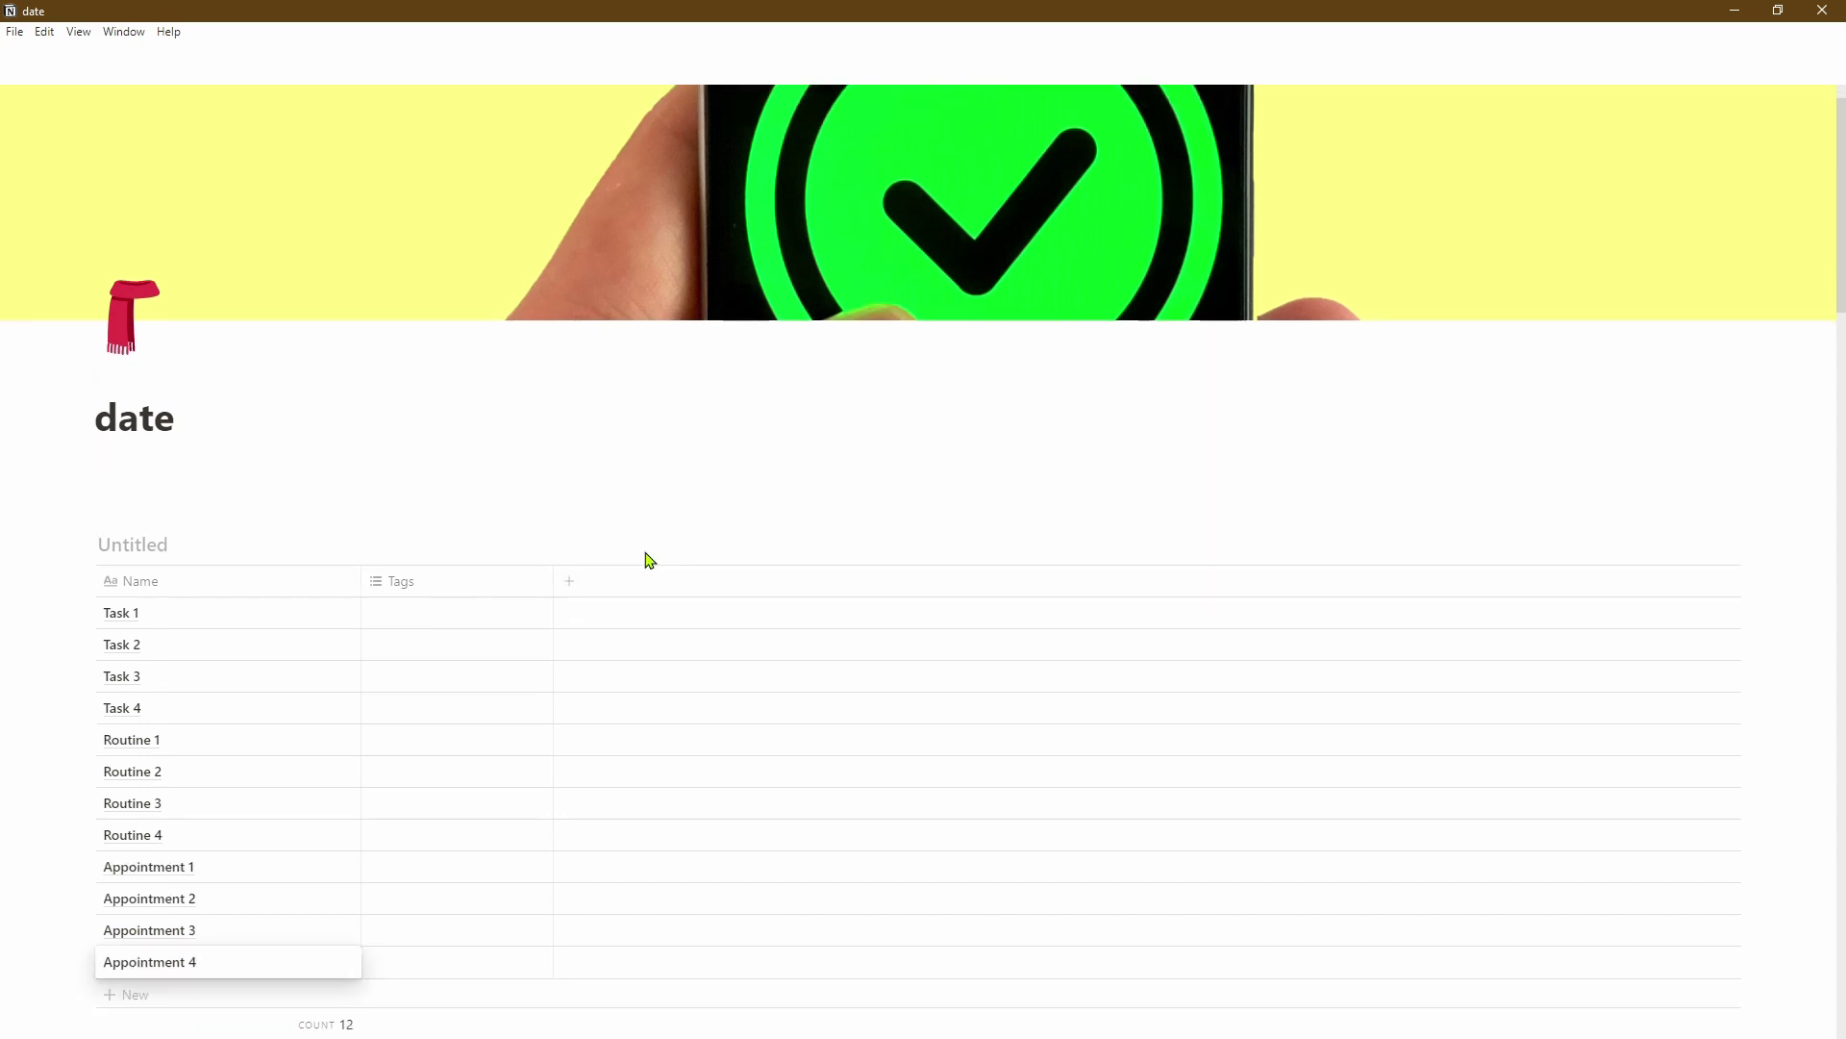
- Rename the Tags column to Start Date and change its property type to Date
left_click(455, 588)
type("Star")
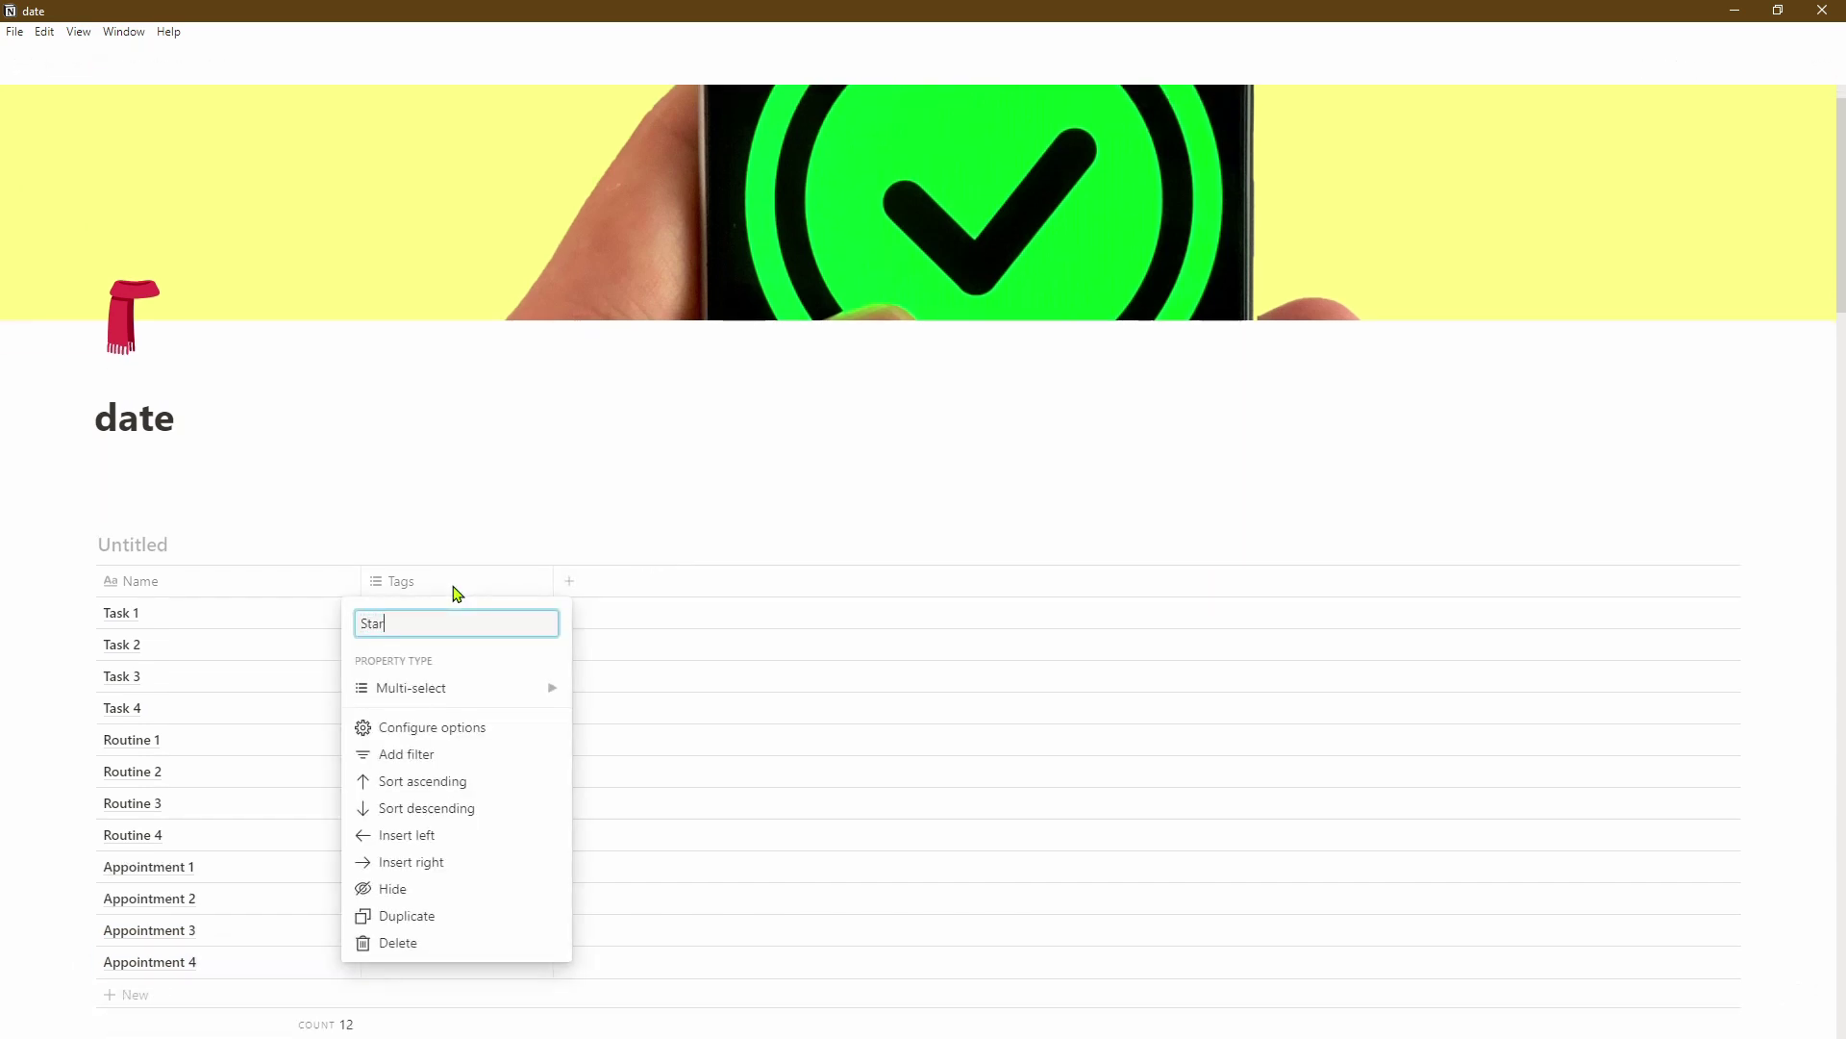
type("t Date")
left_click(479, 688)
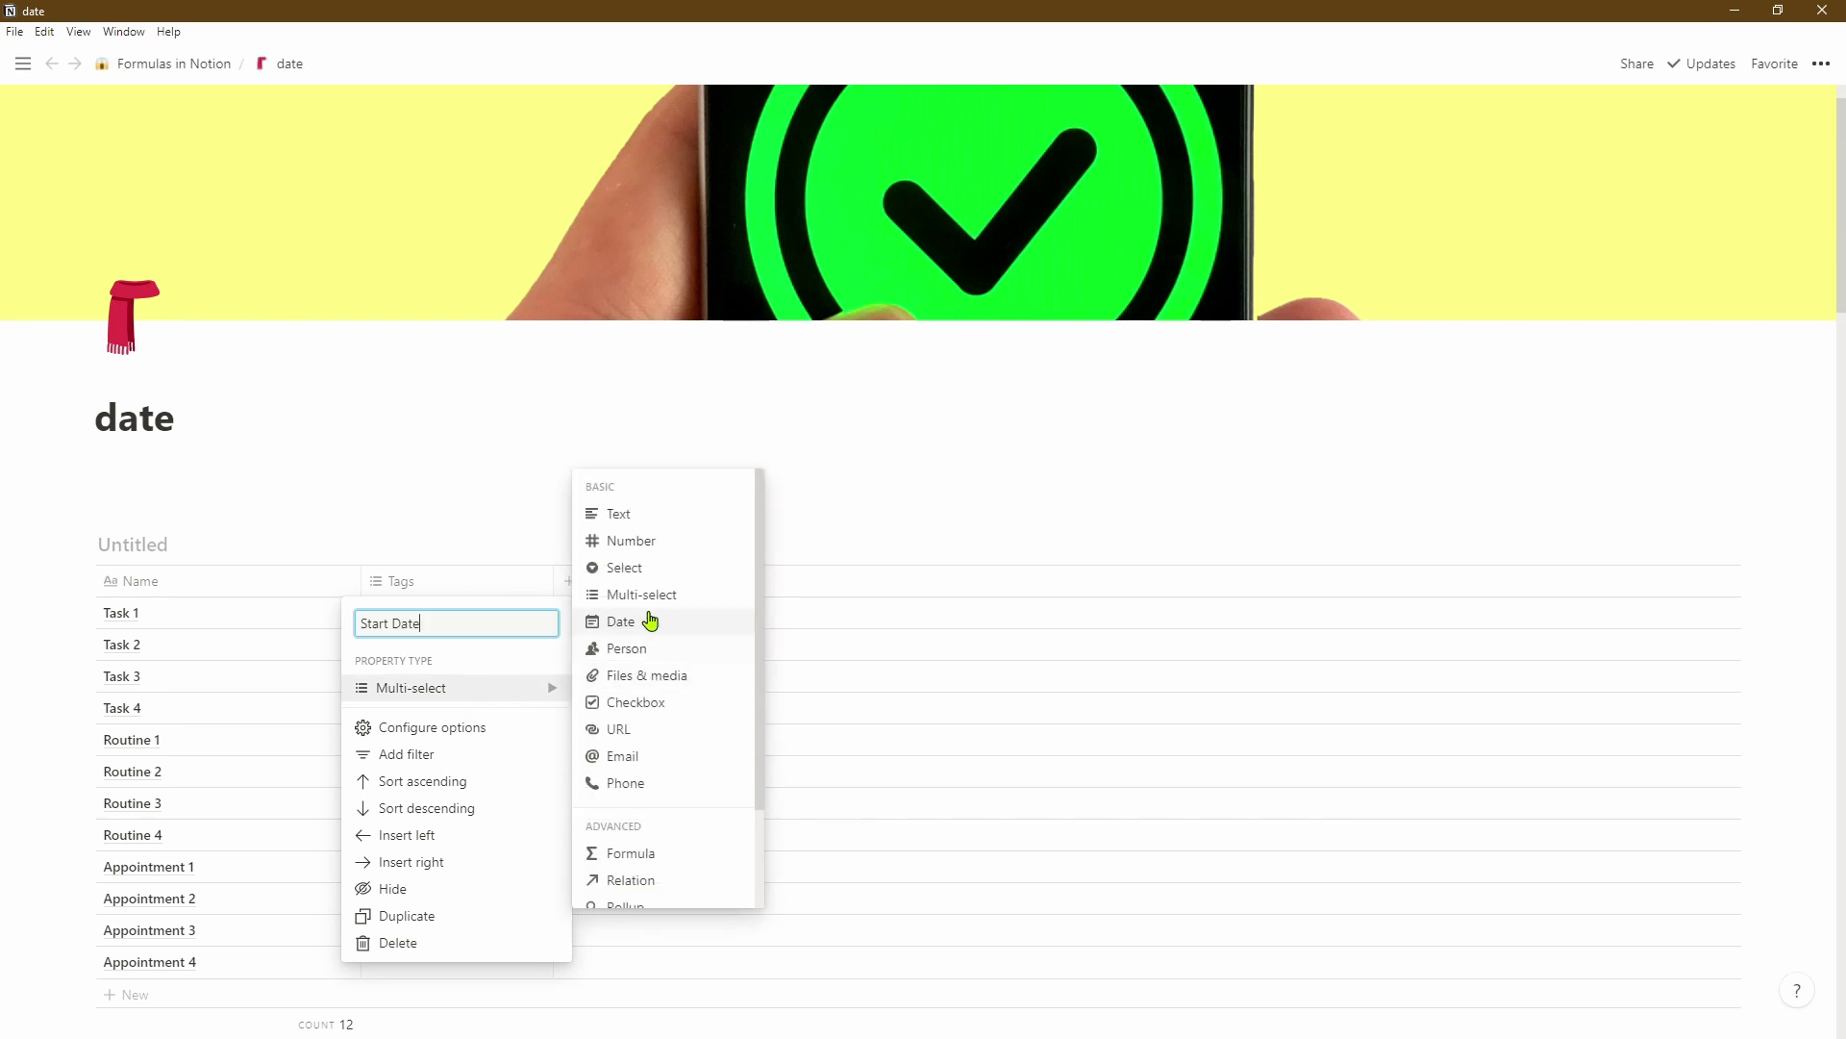
left_click(665, 620)
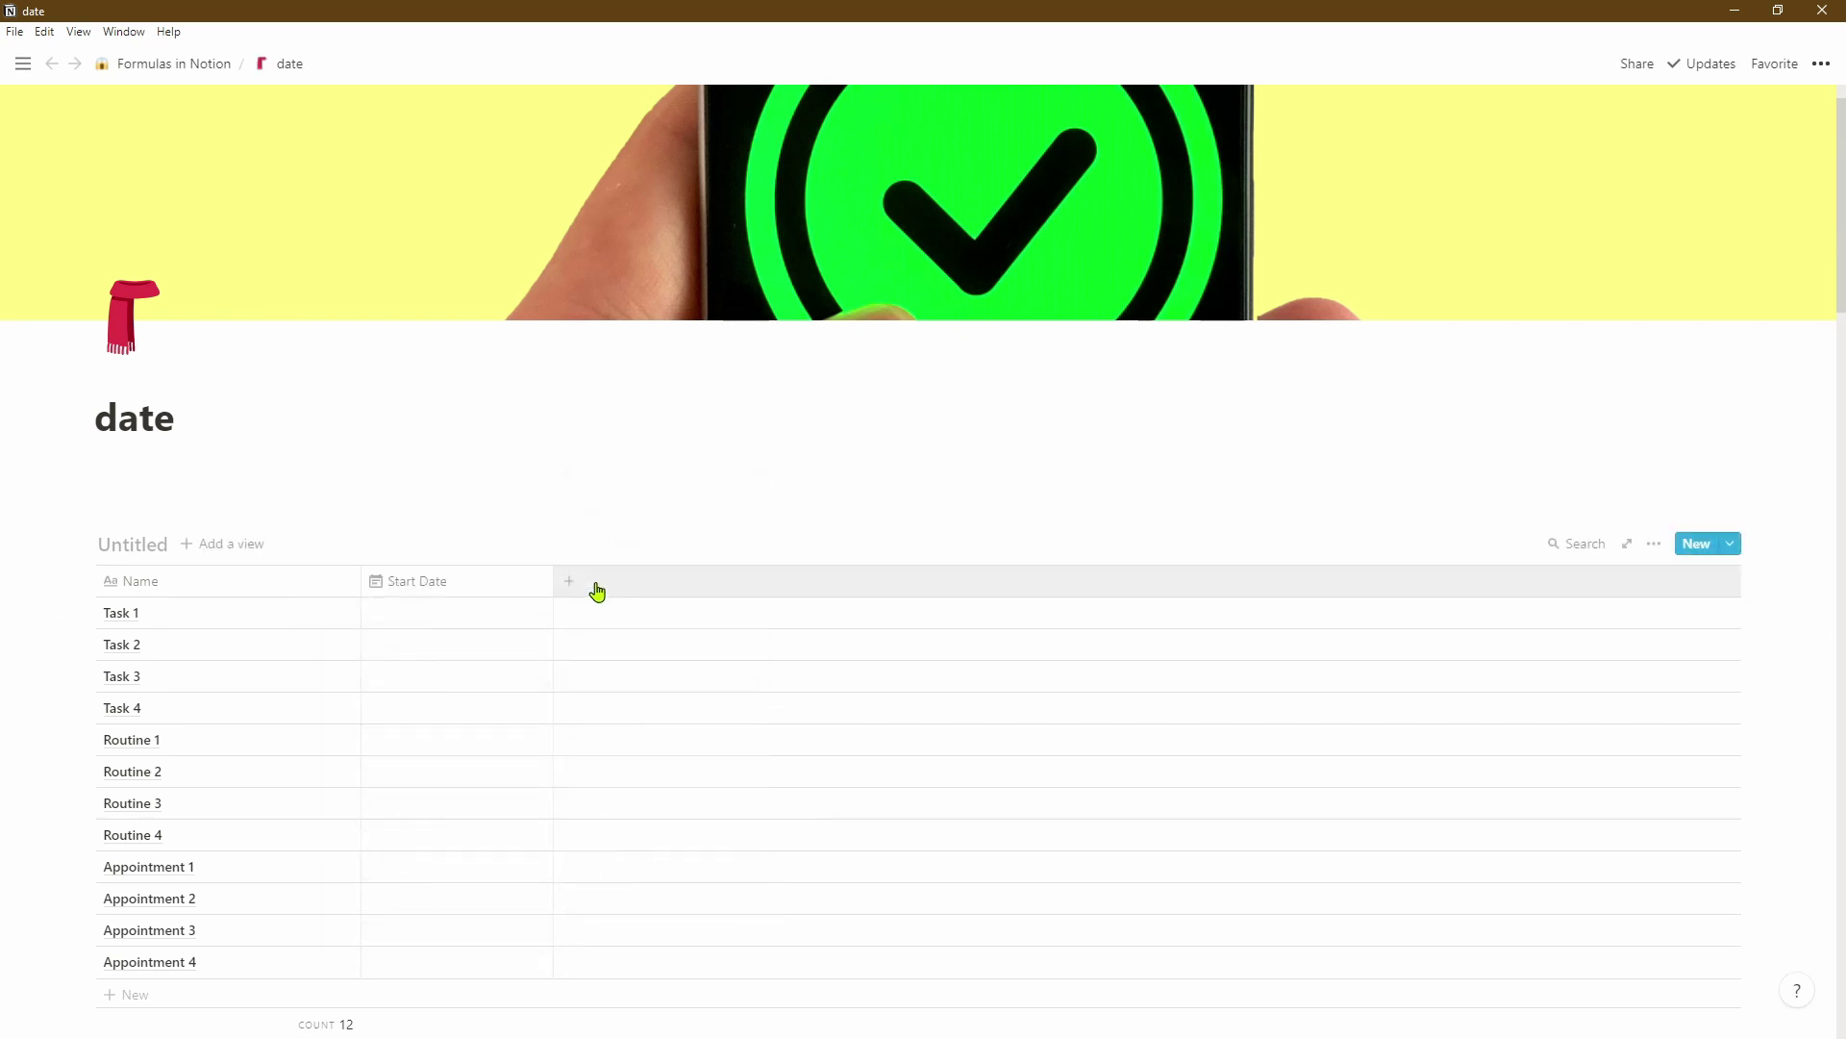
- Add a column named Due Date with the Date property type
left_click(596, 590)
type("Due Date")
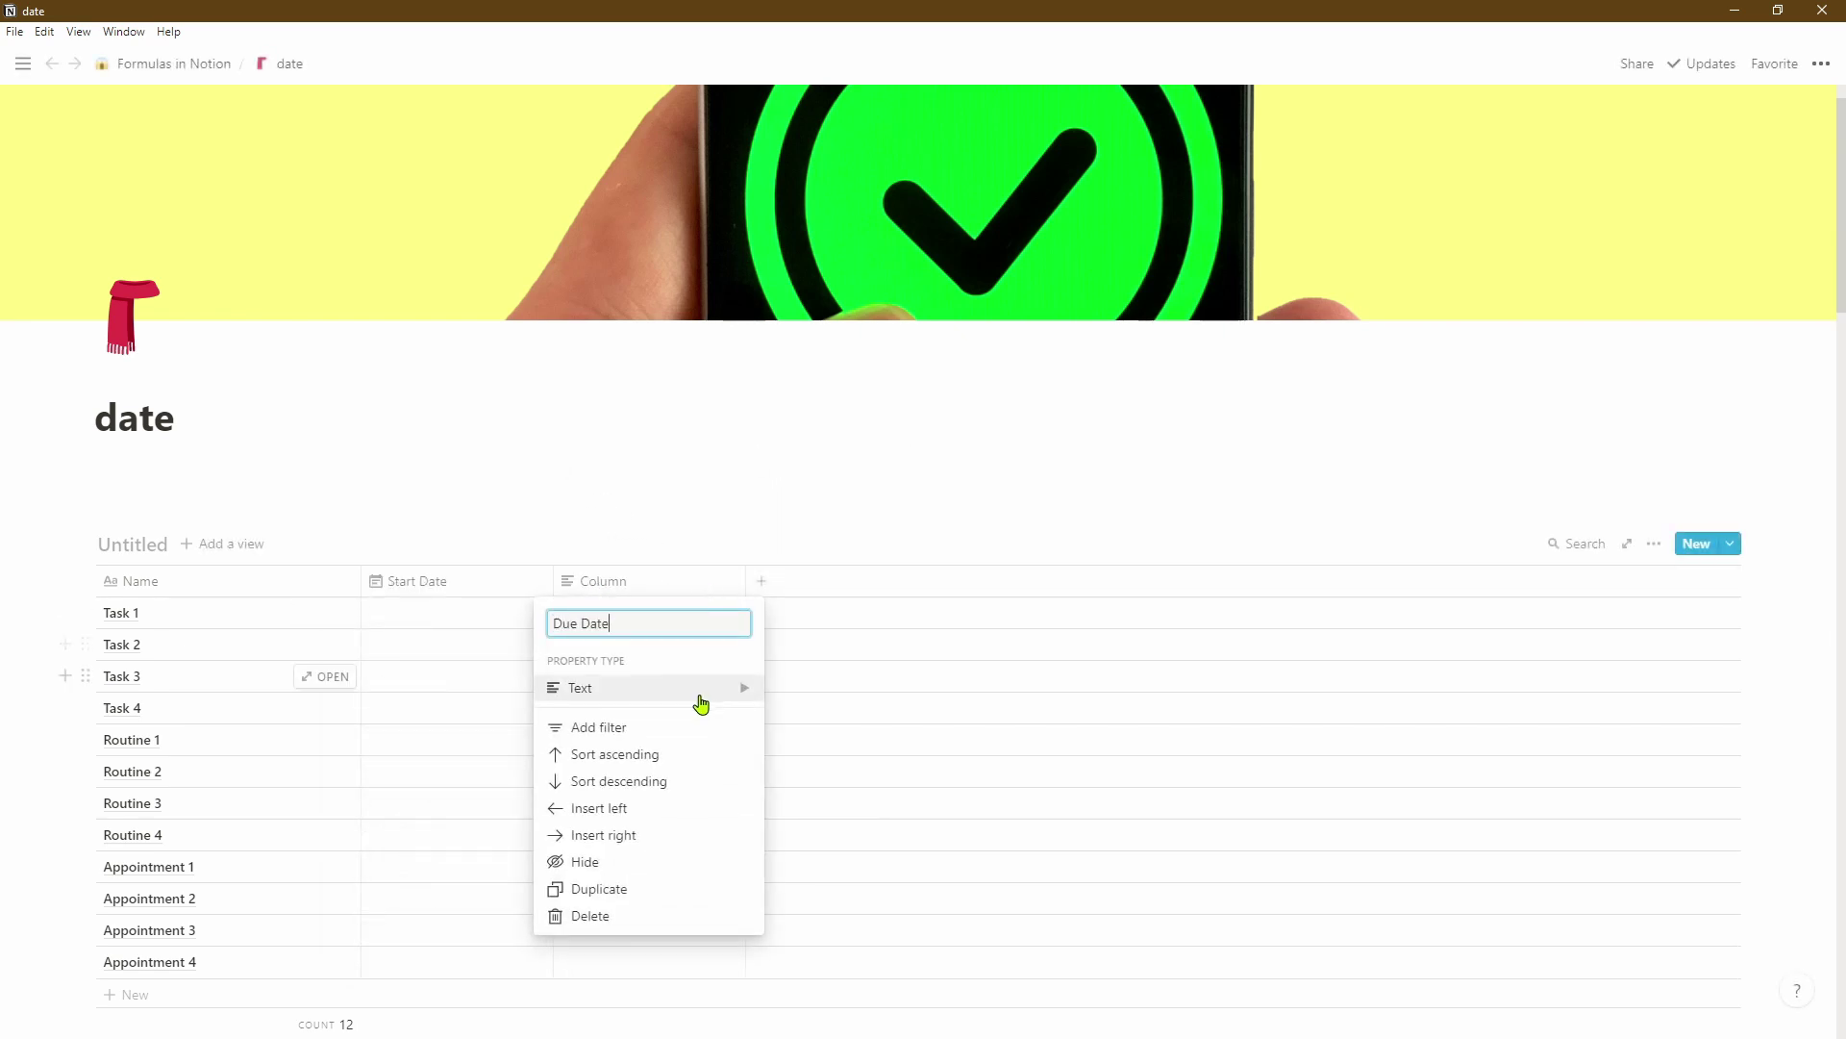
left_click(698, 692)
left_click(866, 625)
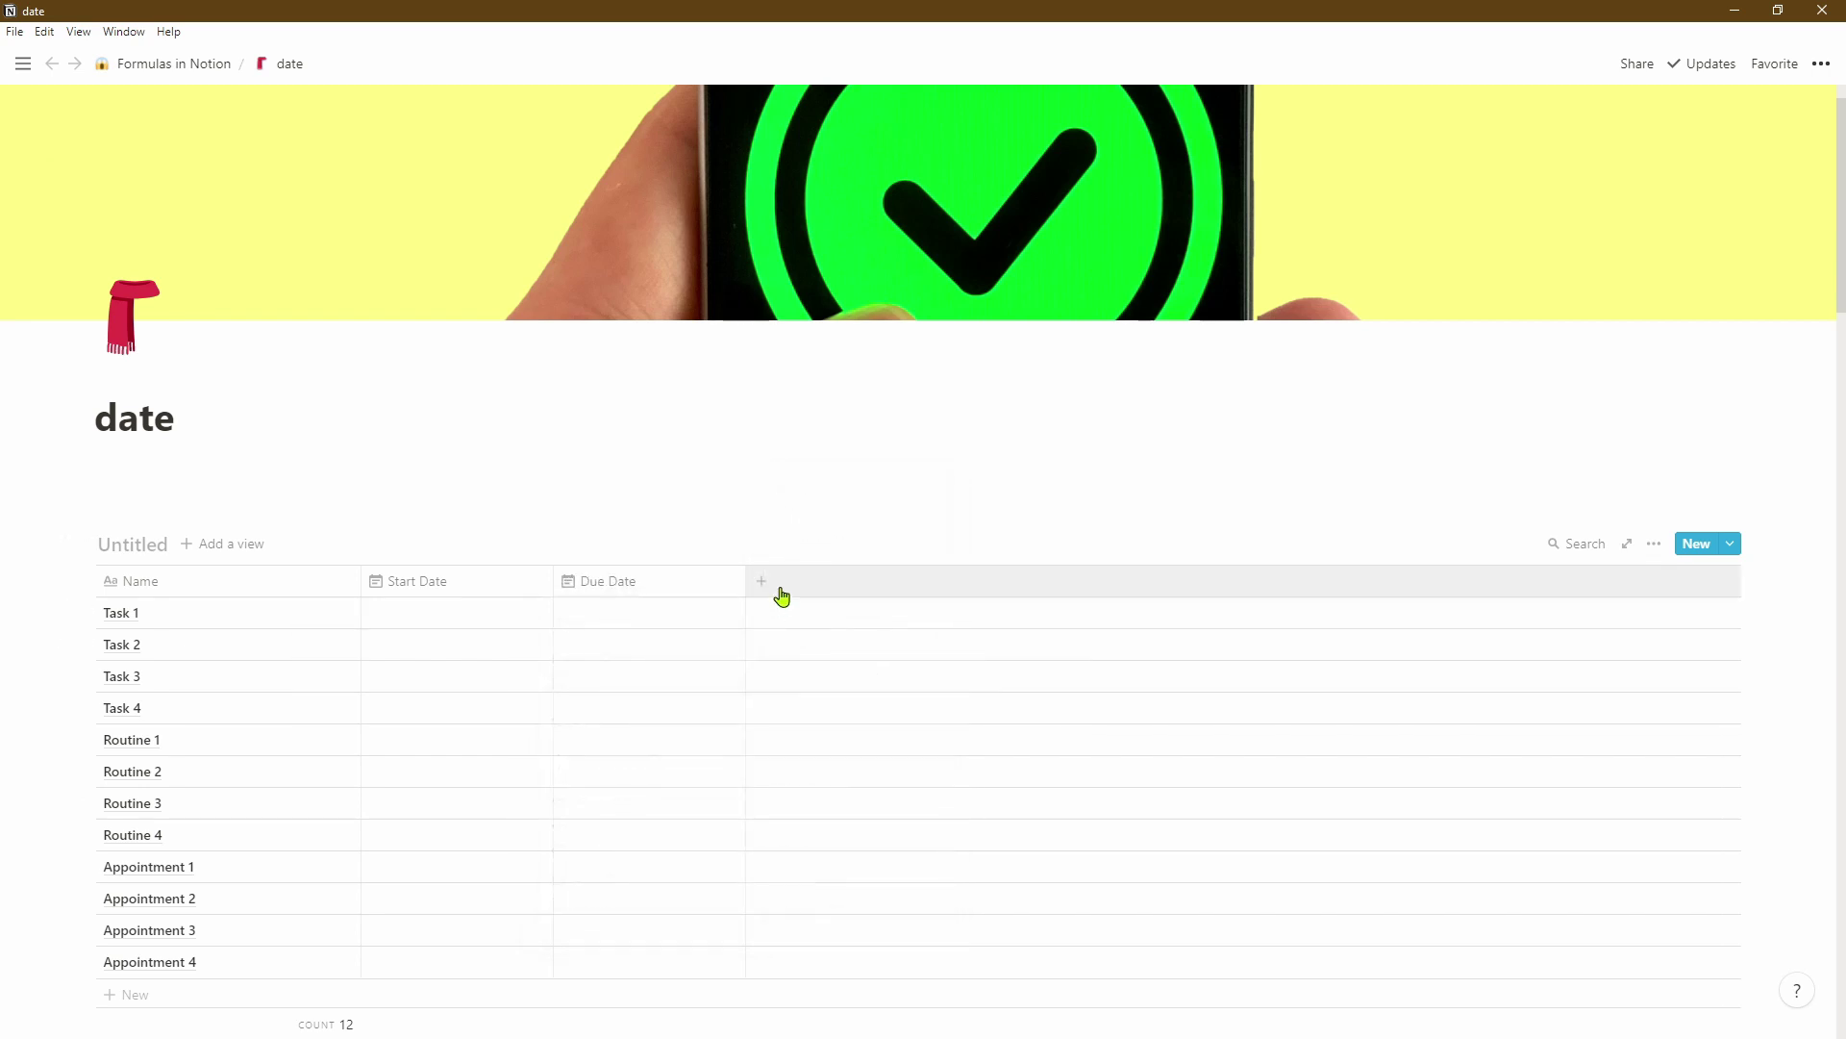
- Add a column named Day of the Month with the Formula property type
left_click(780, 590)
type("Day of the Month")
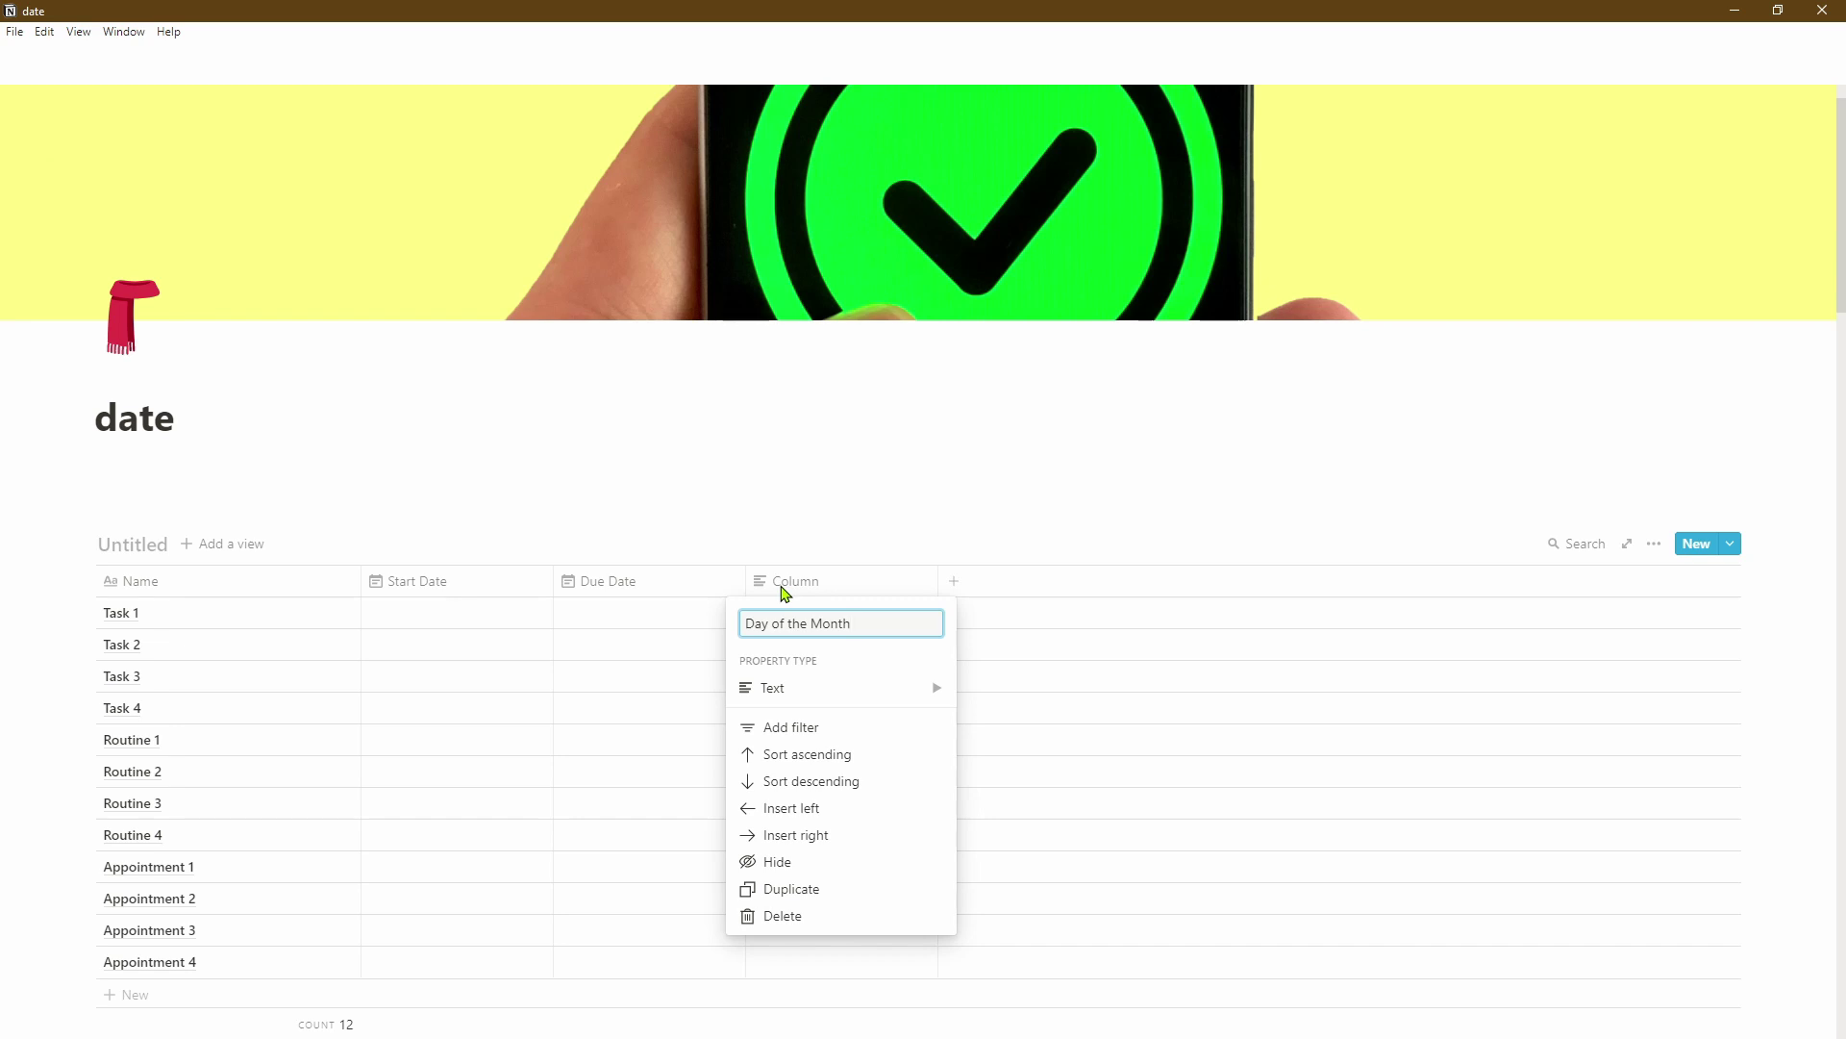
left_click(890, 689)
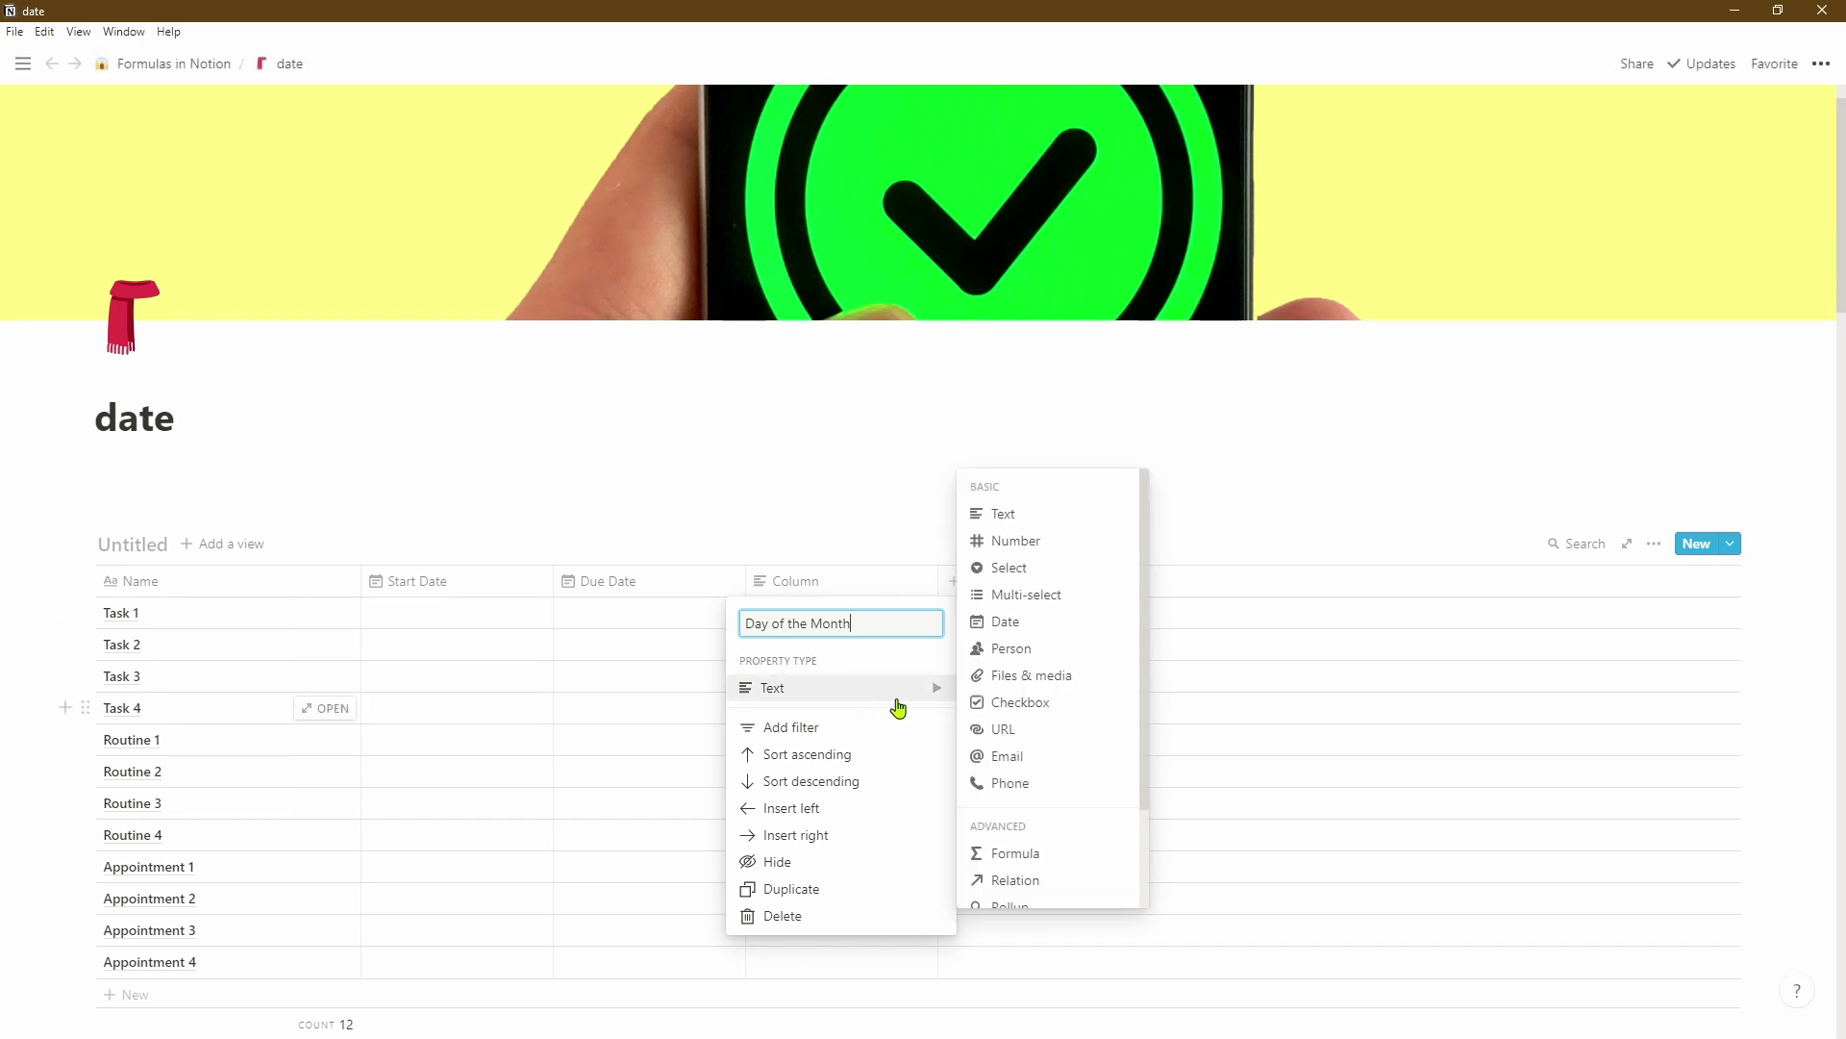
left_click(1137, 855)
- Add a column named Date of the Week with the Formula property type
left_click(1005, 587)
type("Date of the Week")
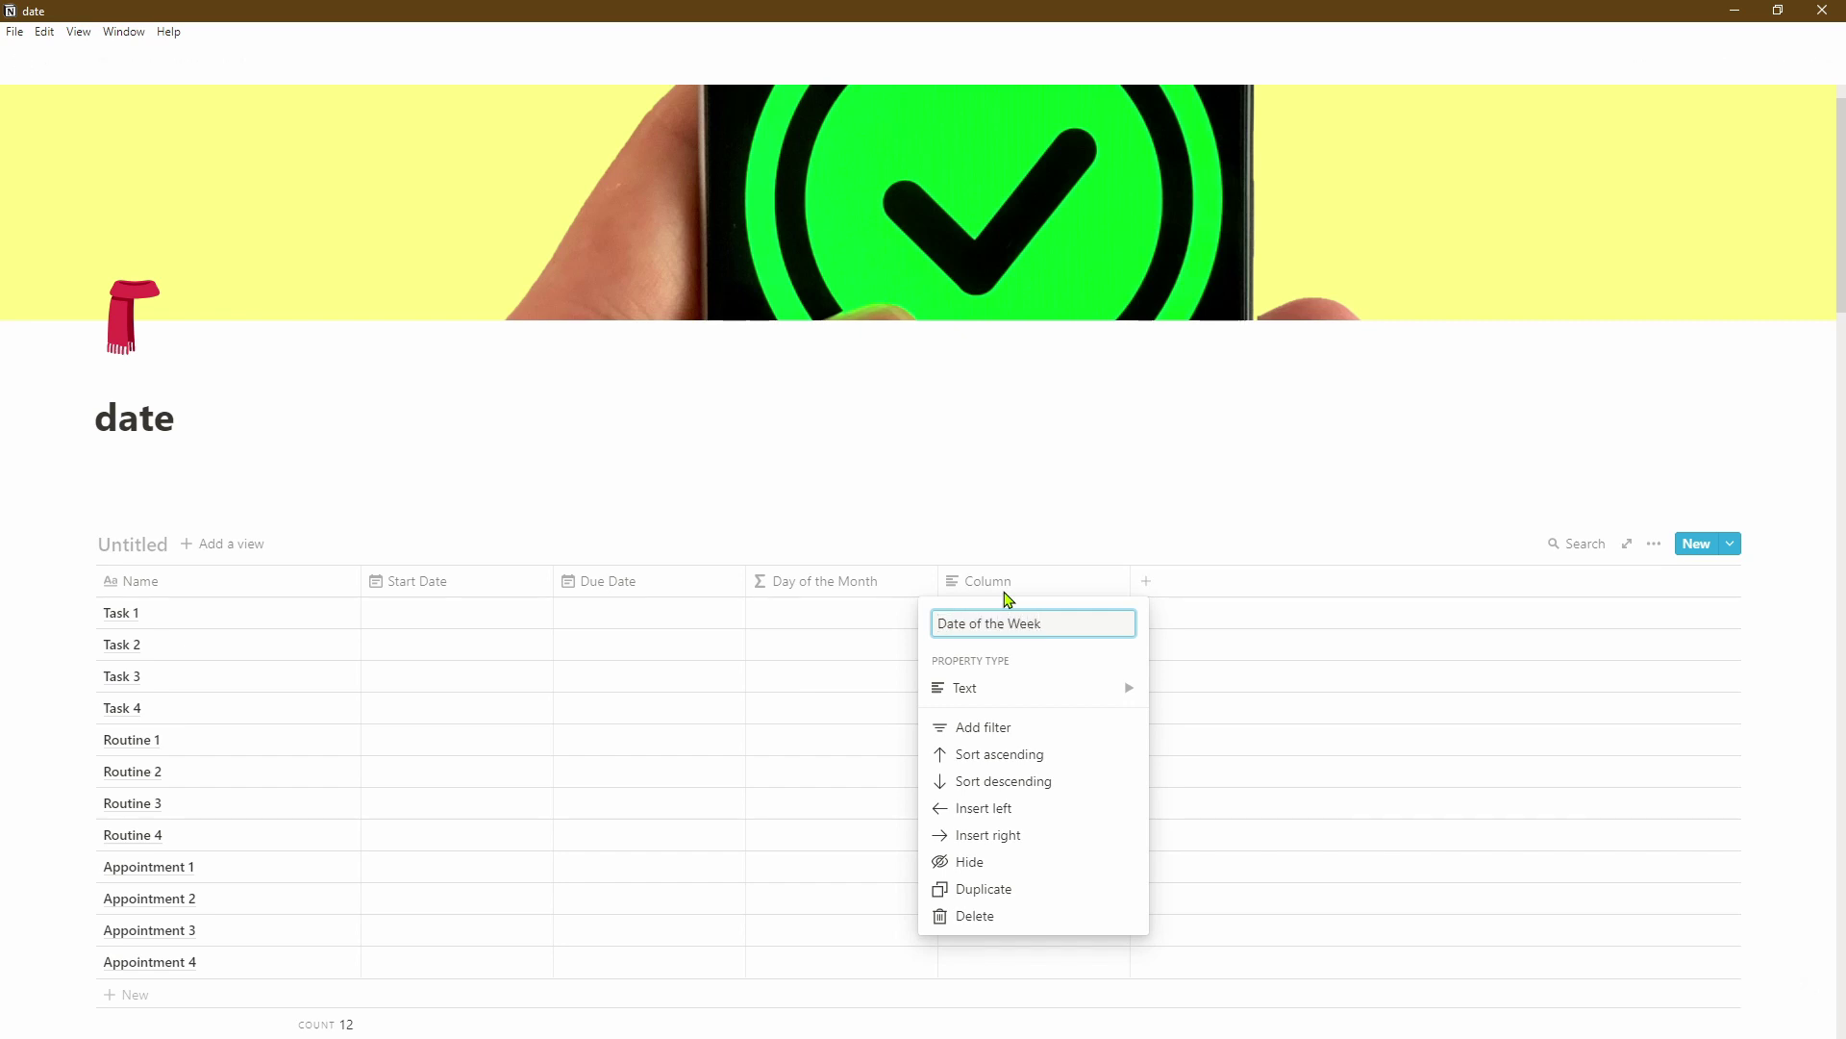
left_click(1064, 694)
left_click(1232, 856)
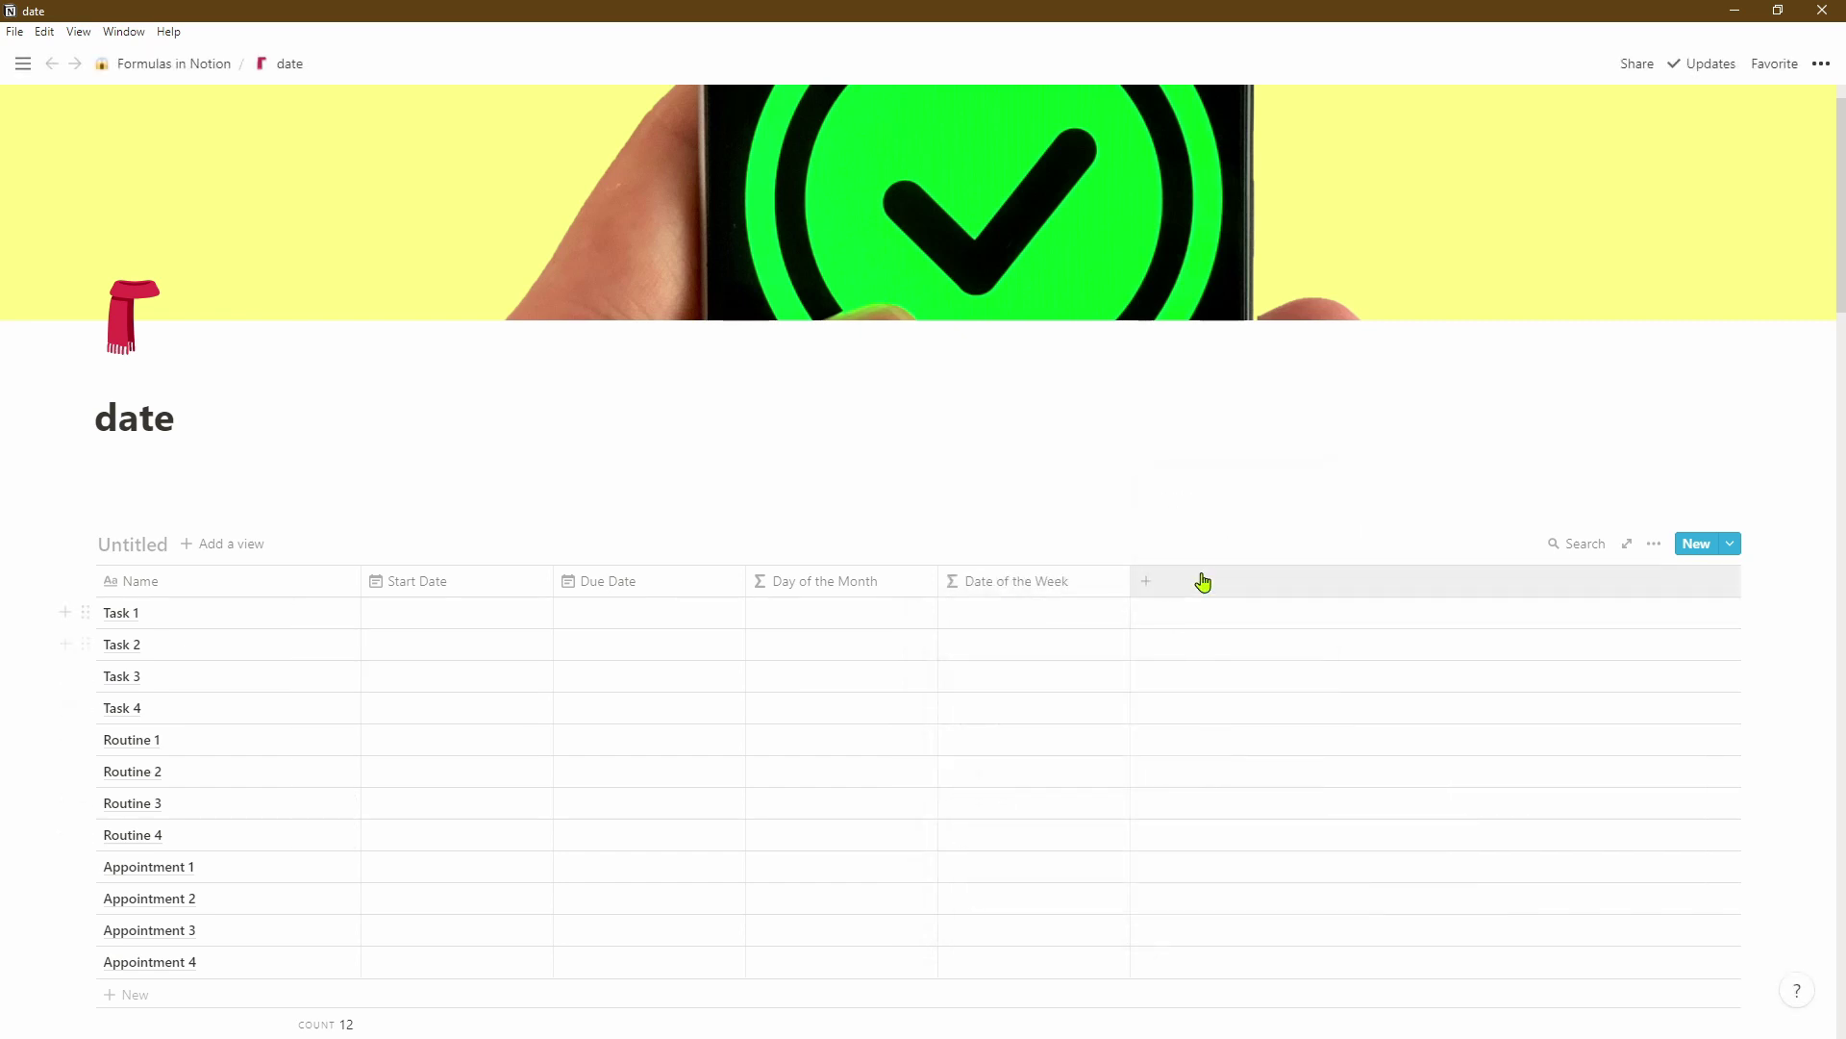
- Add a column named Due Date with Day and set its property type to Formula
left_click(1191, 583)
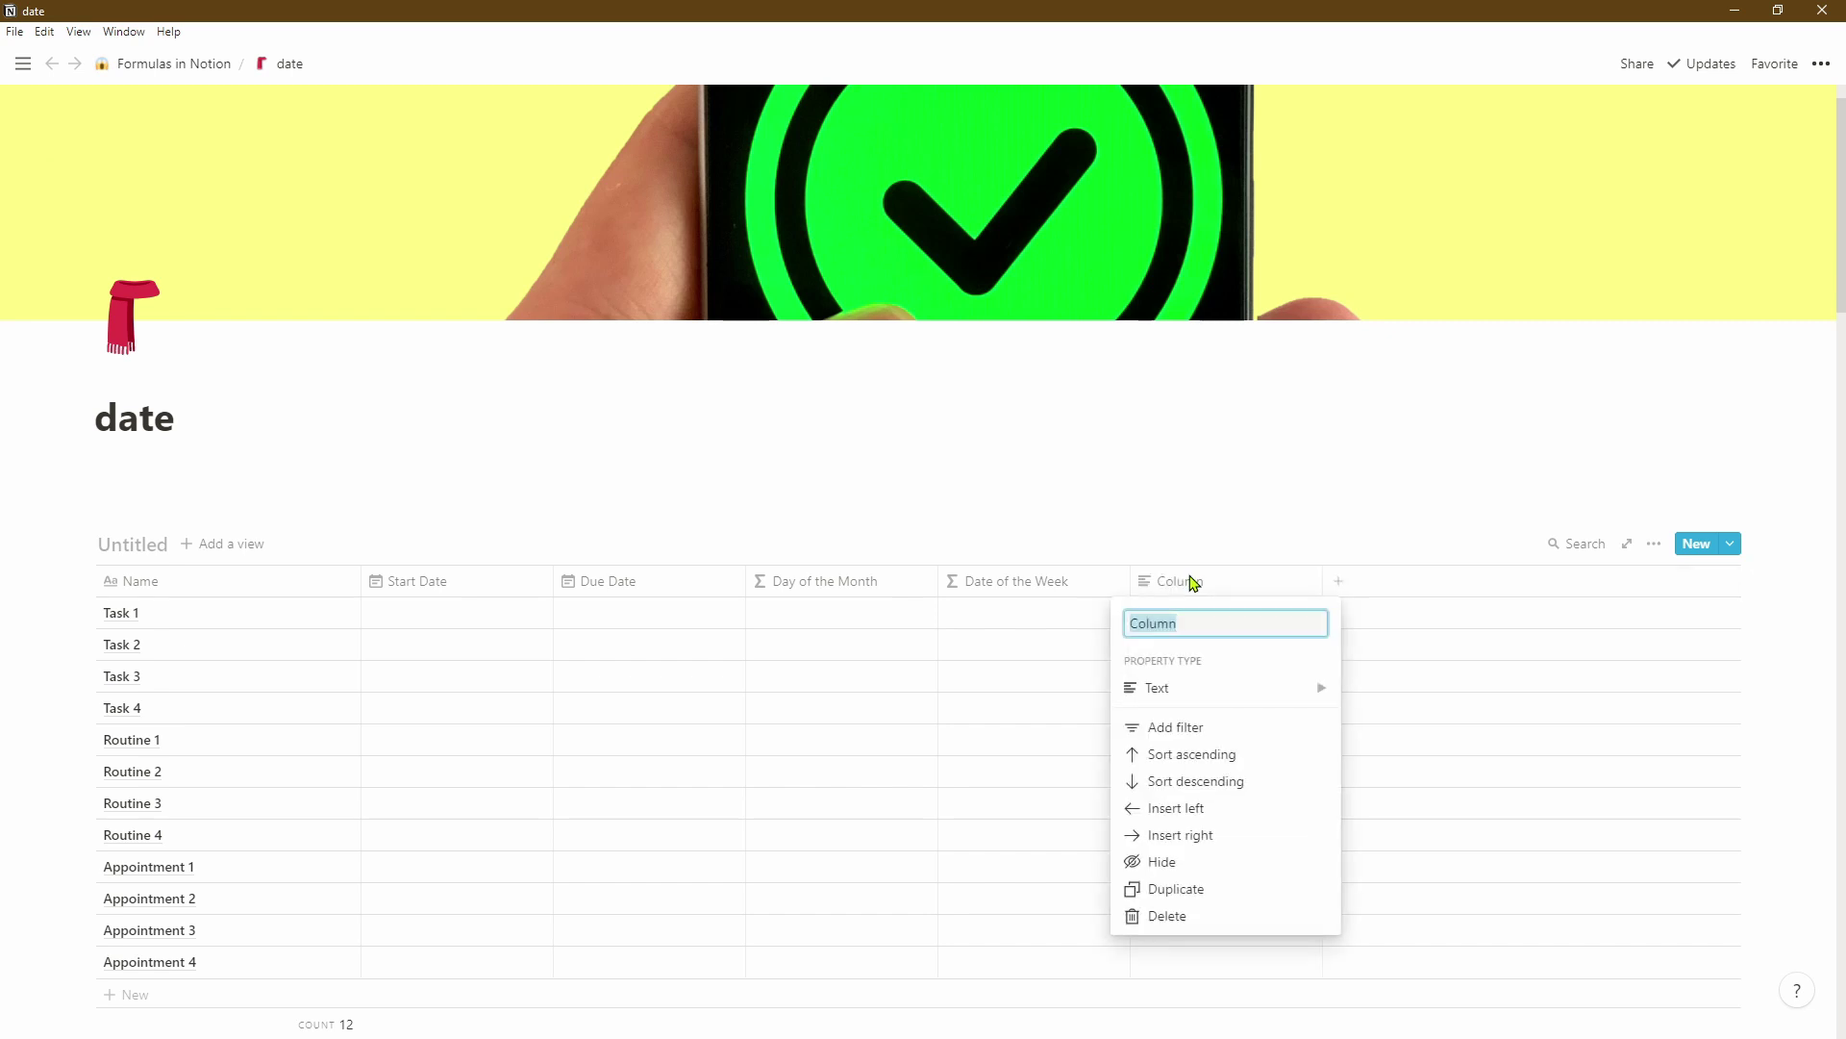
type("Due ")
type("Date wit")
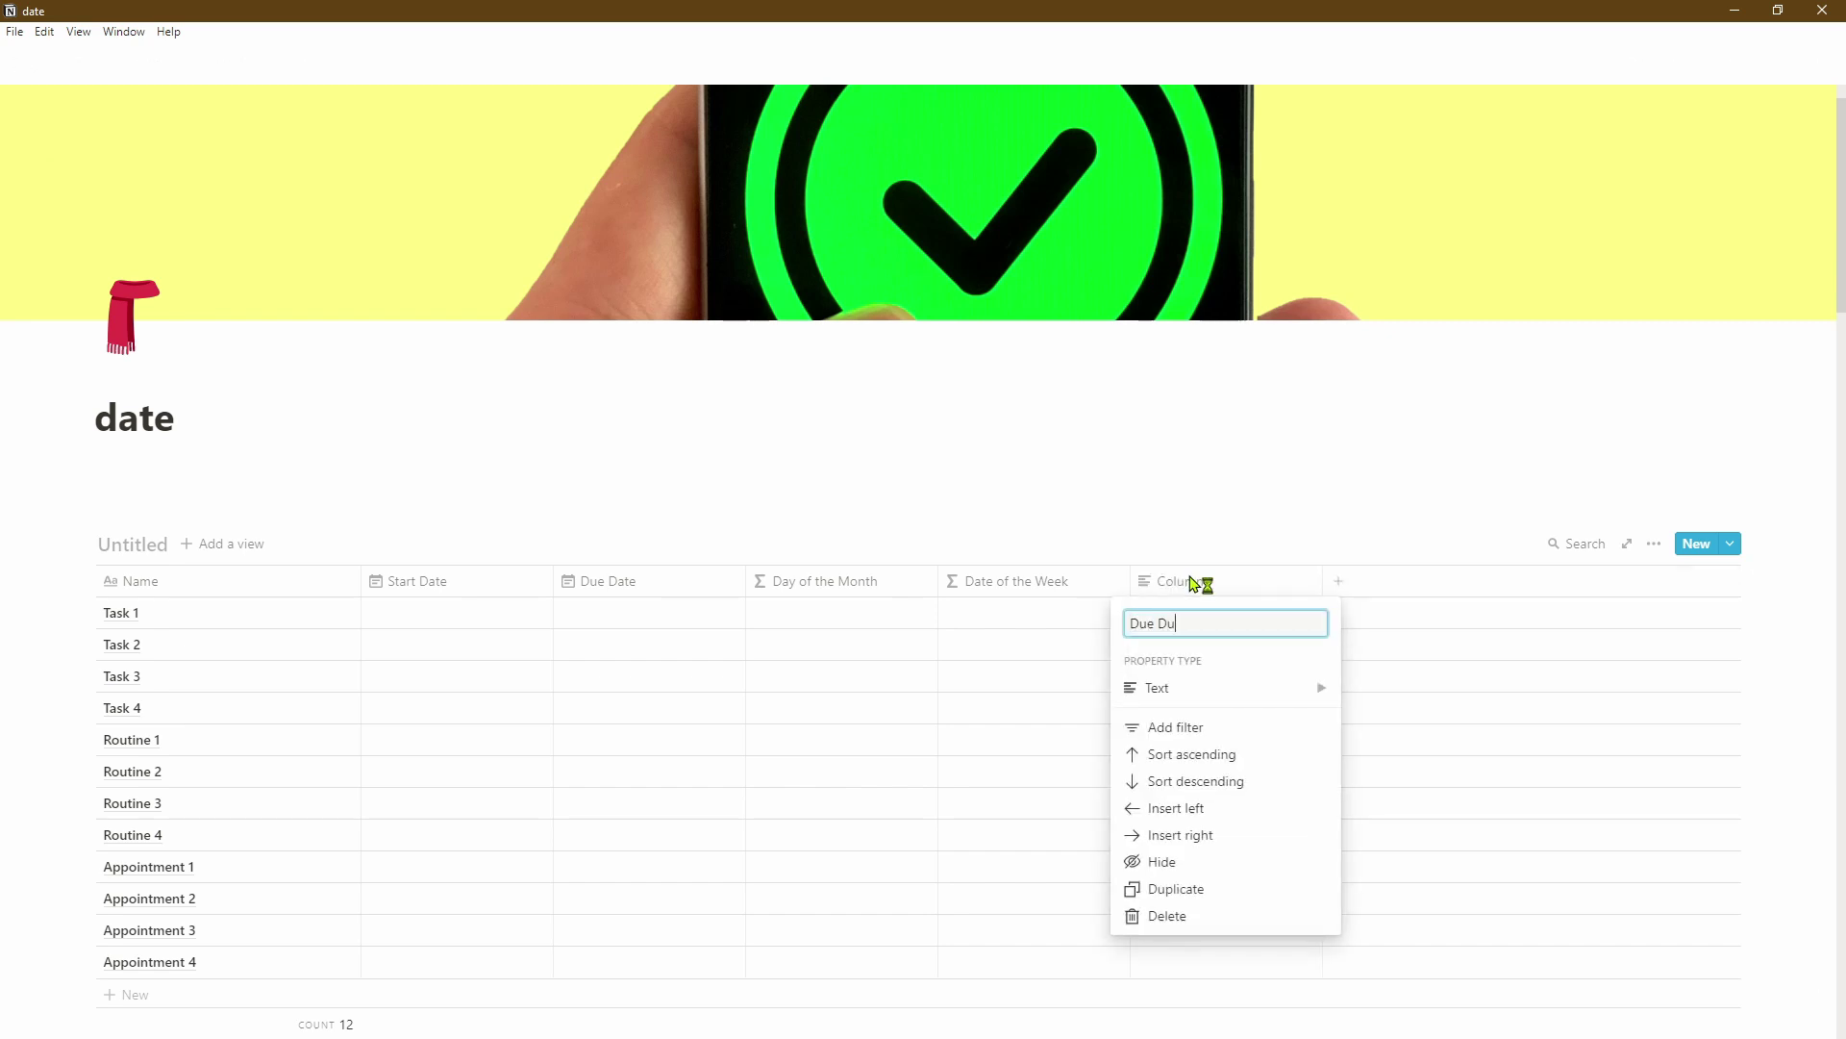
type("h Day")
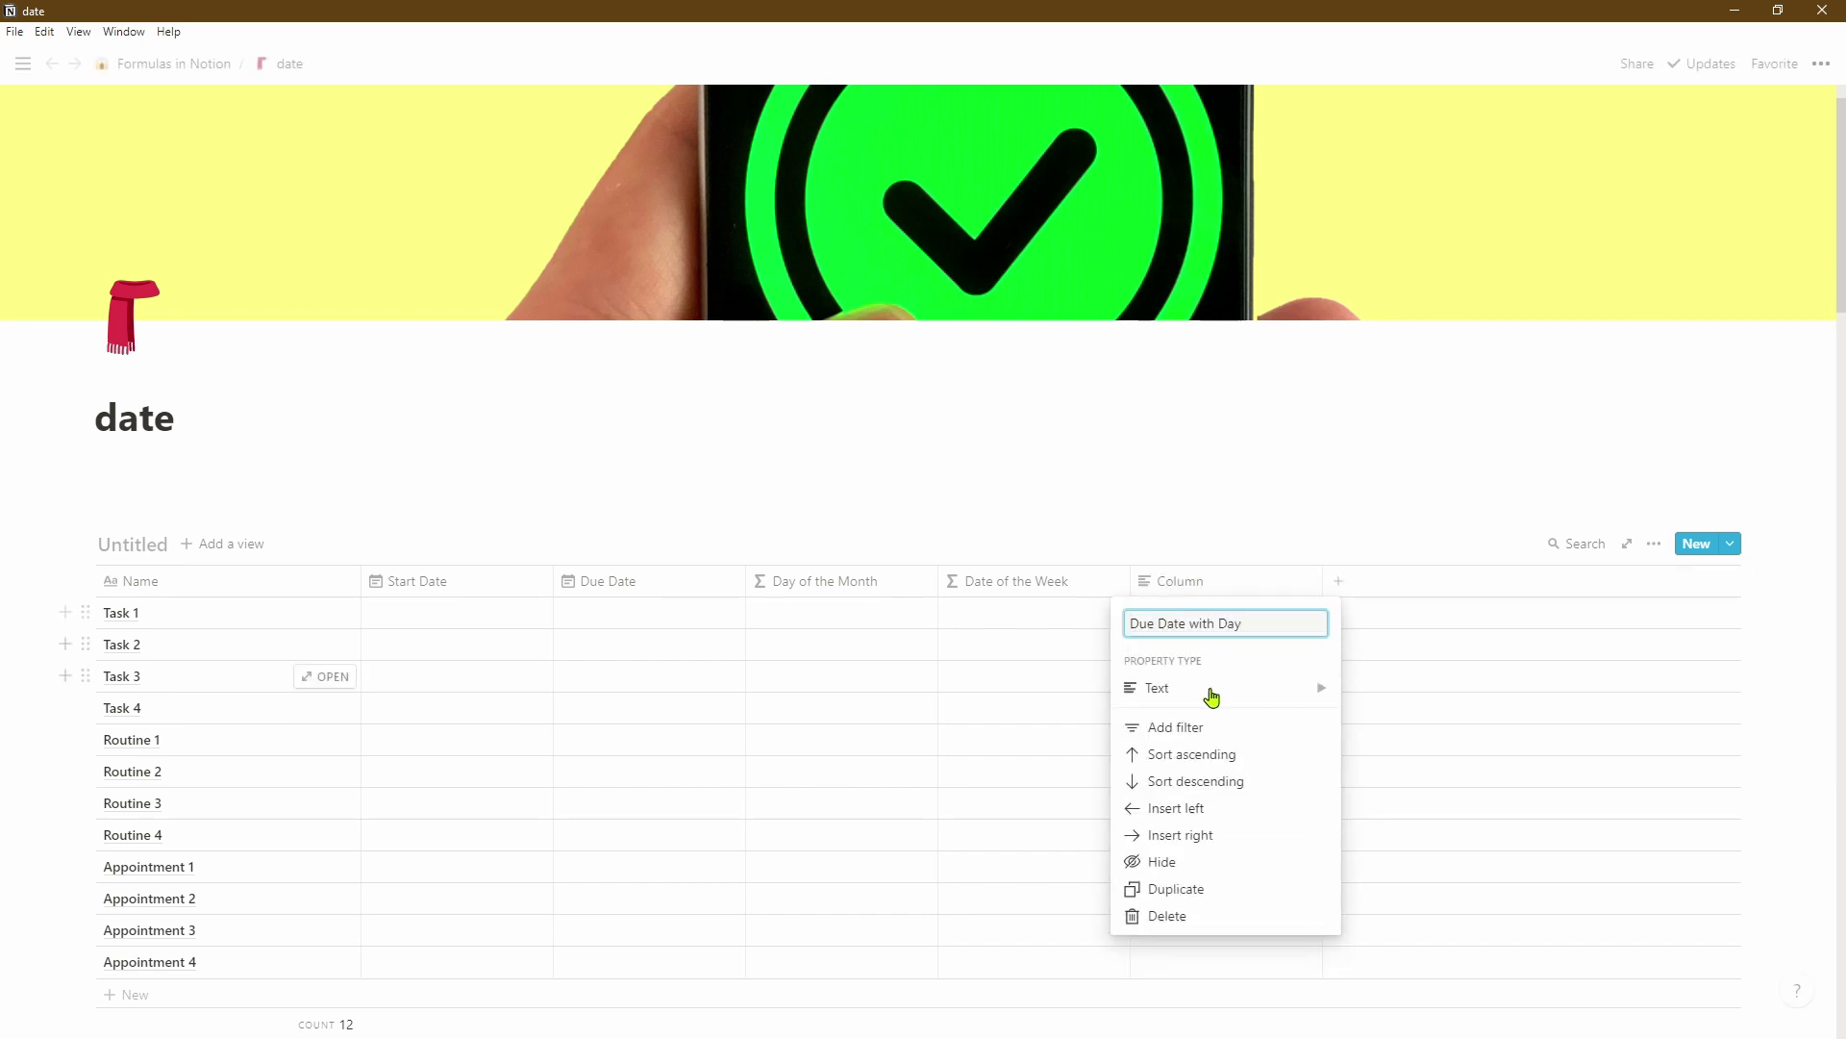
left_click(1212, 691)
left_click(1446, 631)
left_click(1312, 581)
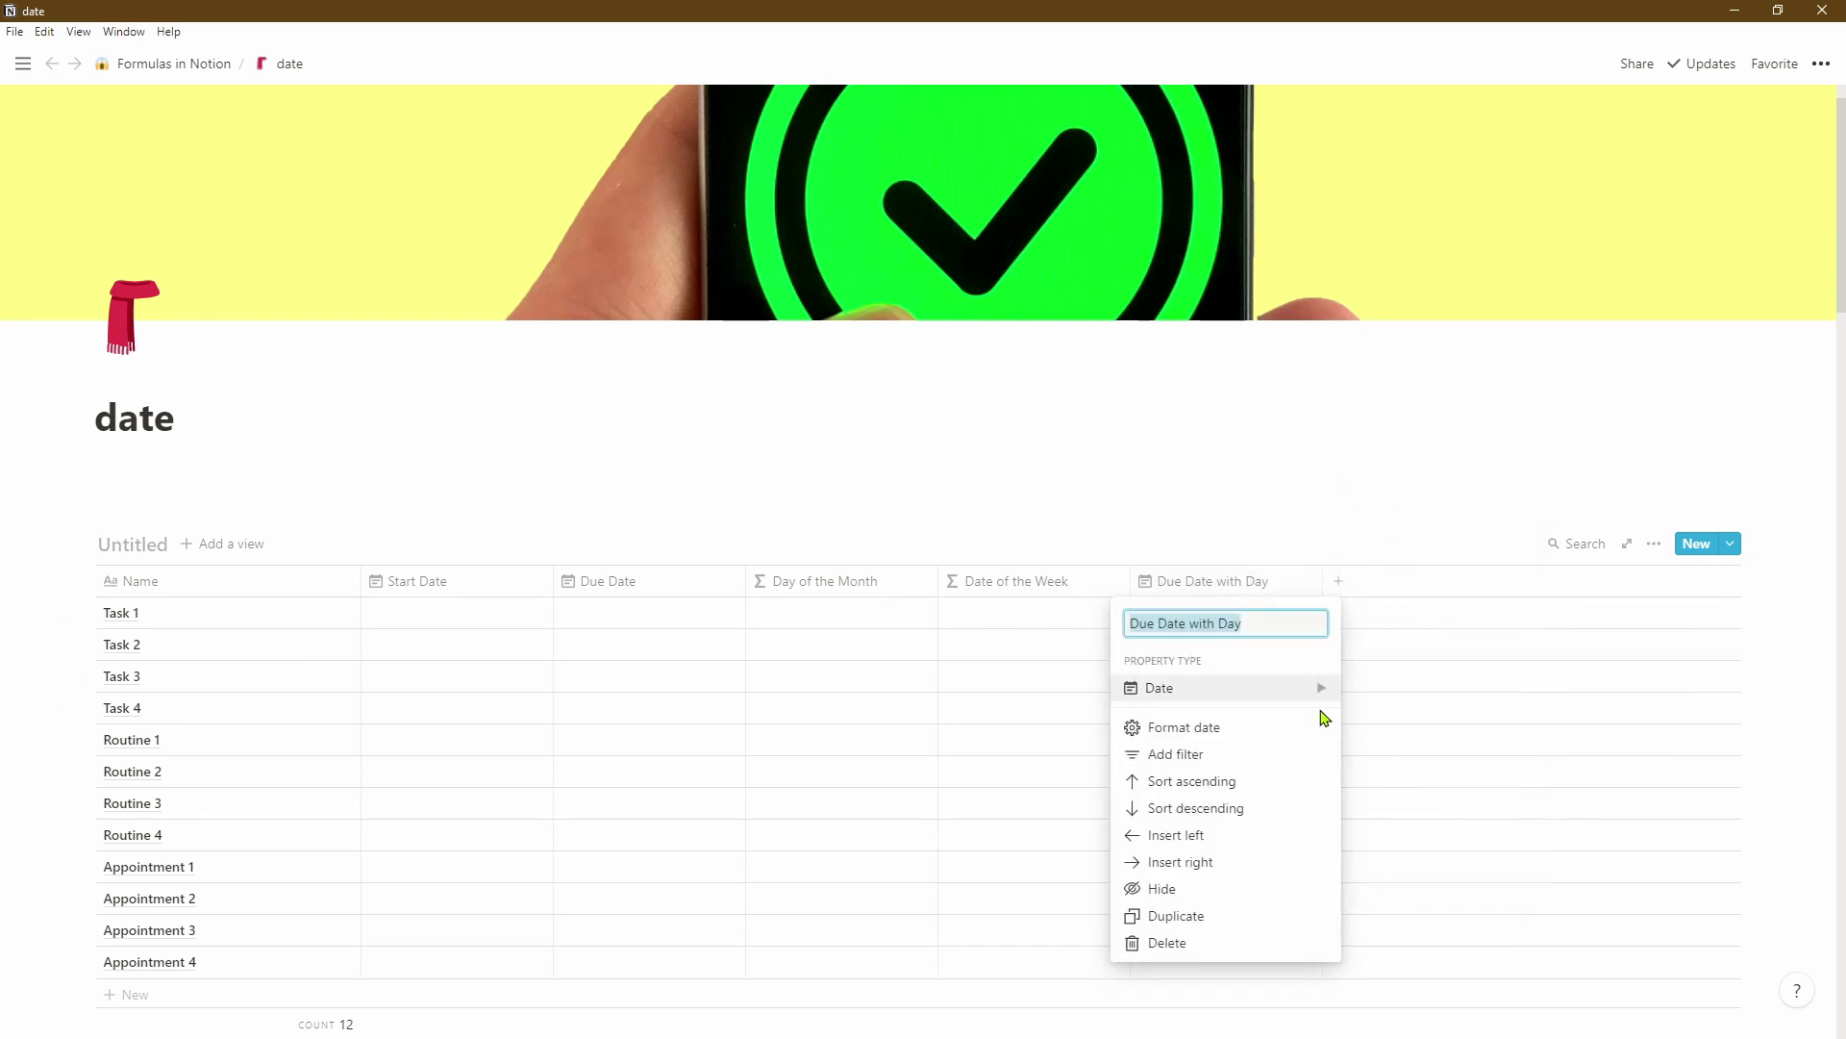
left_click(1323, 690)
left_click(1405, 855)
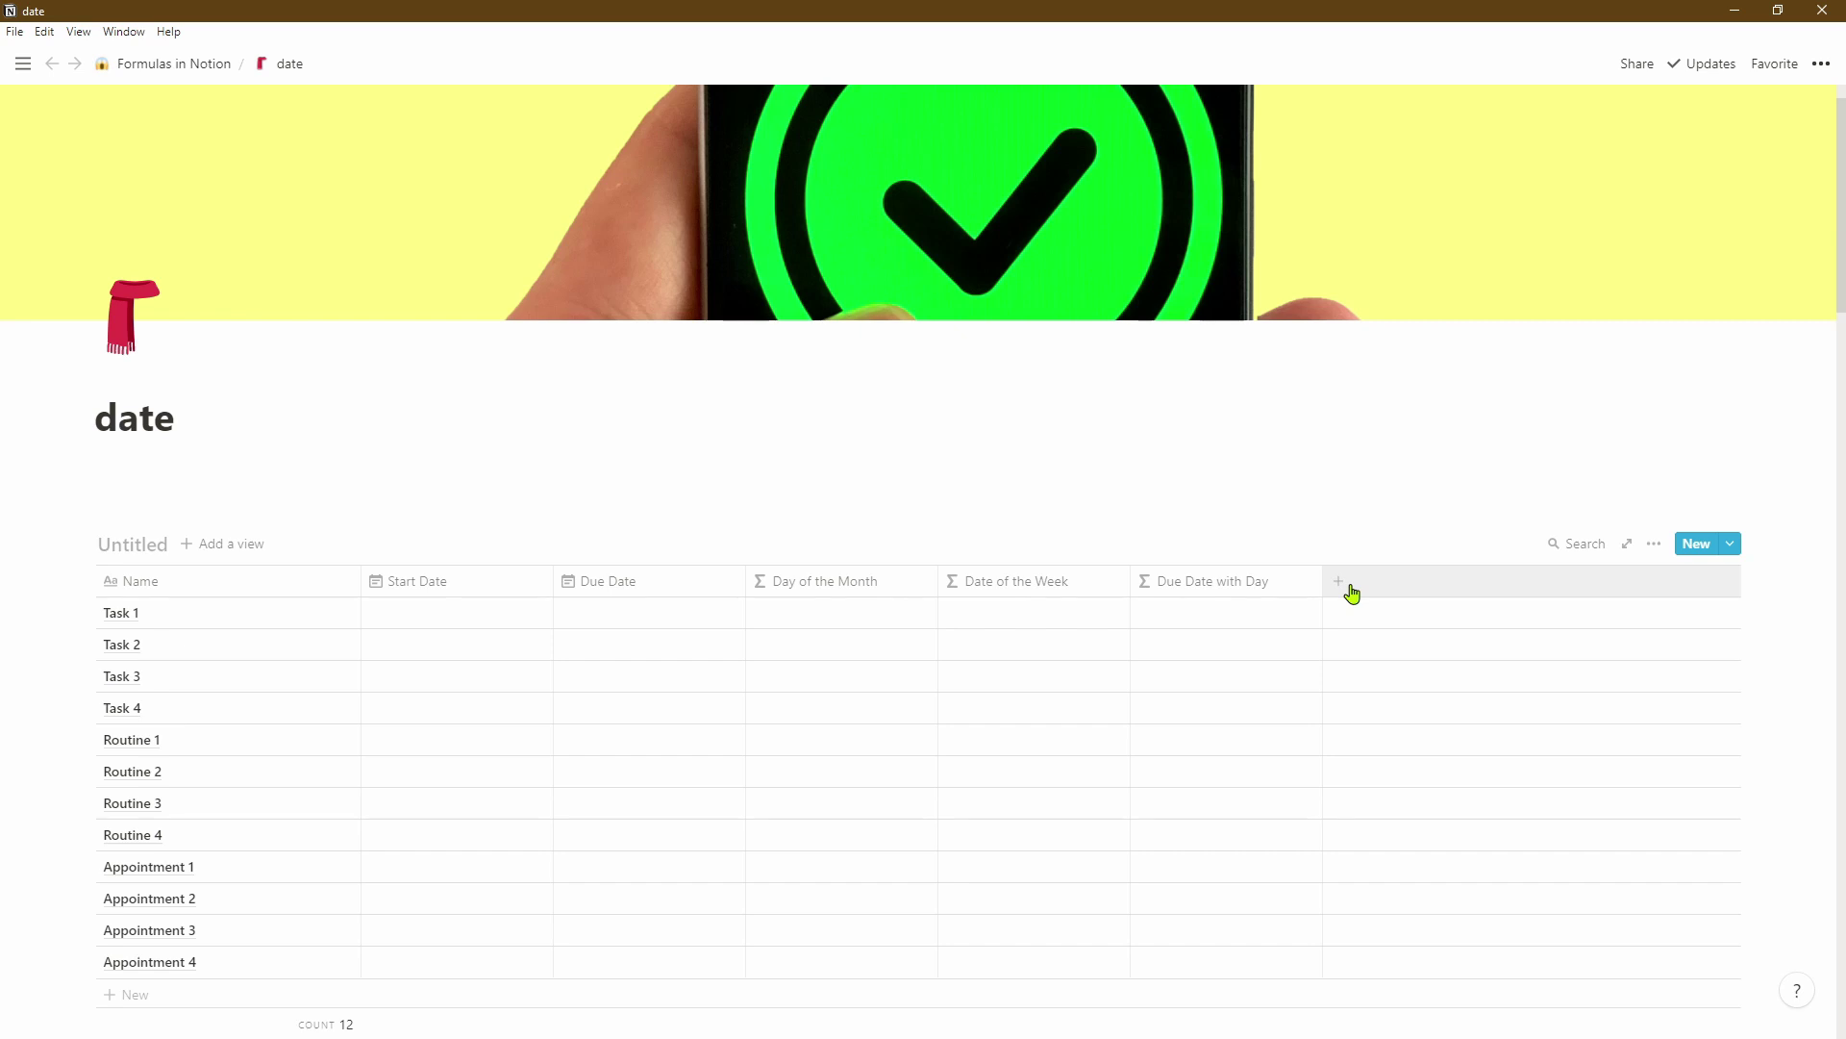
- Add a Formula column named Day of the Week and place it between Date of the Week and Due Date with Day
left_click(1351, 594)
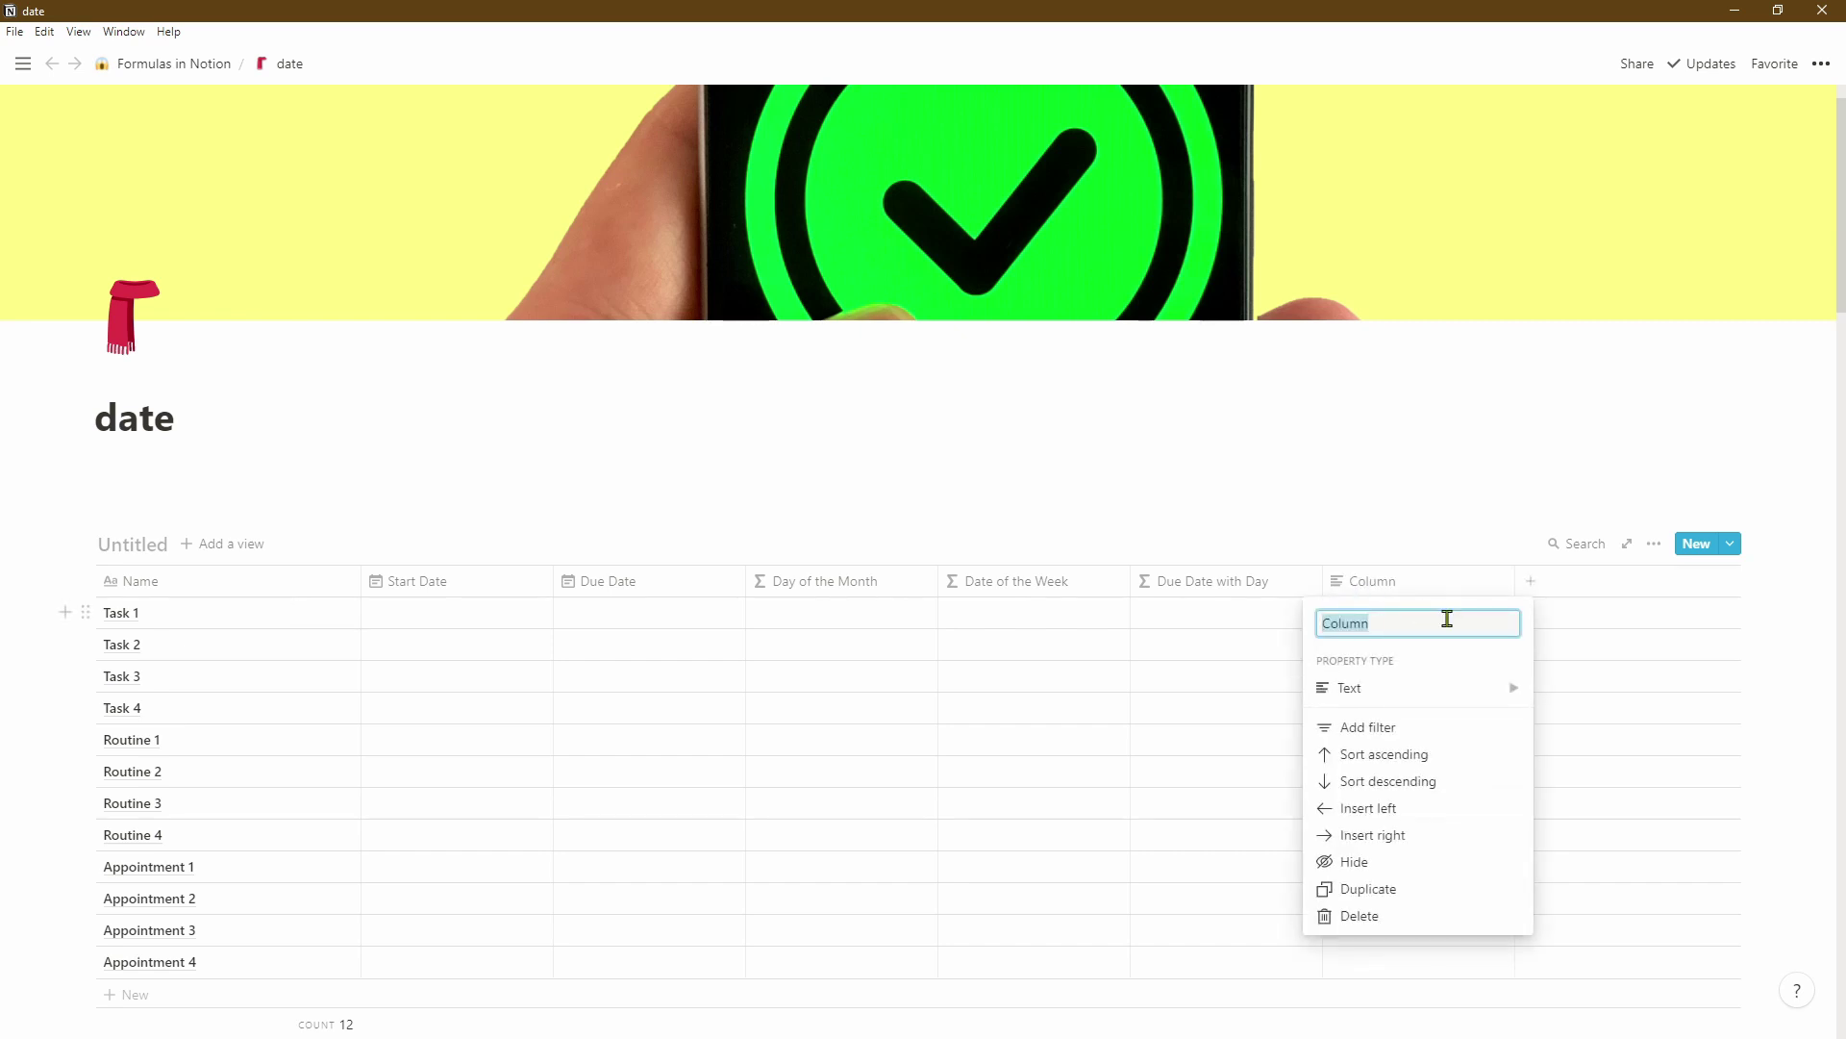
type("Day of the Week")
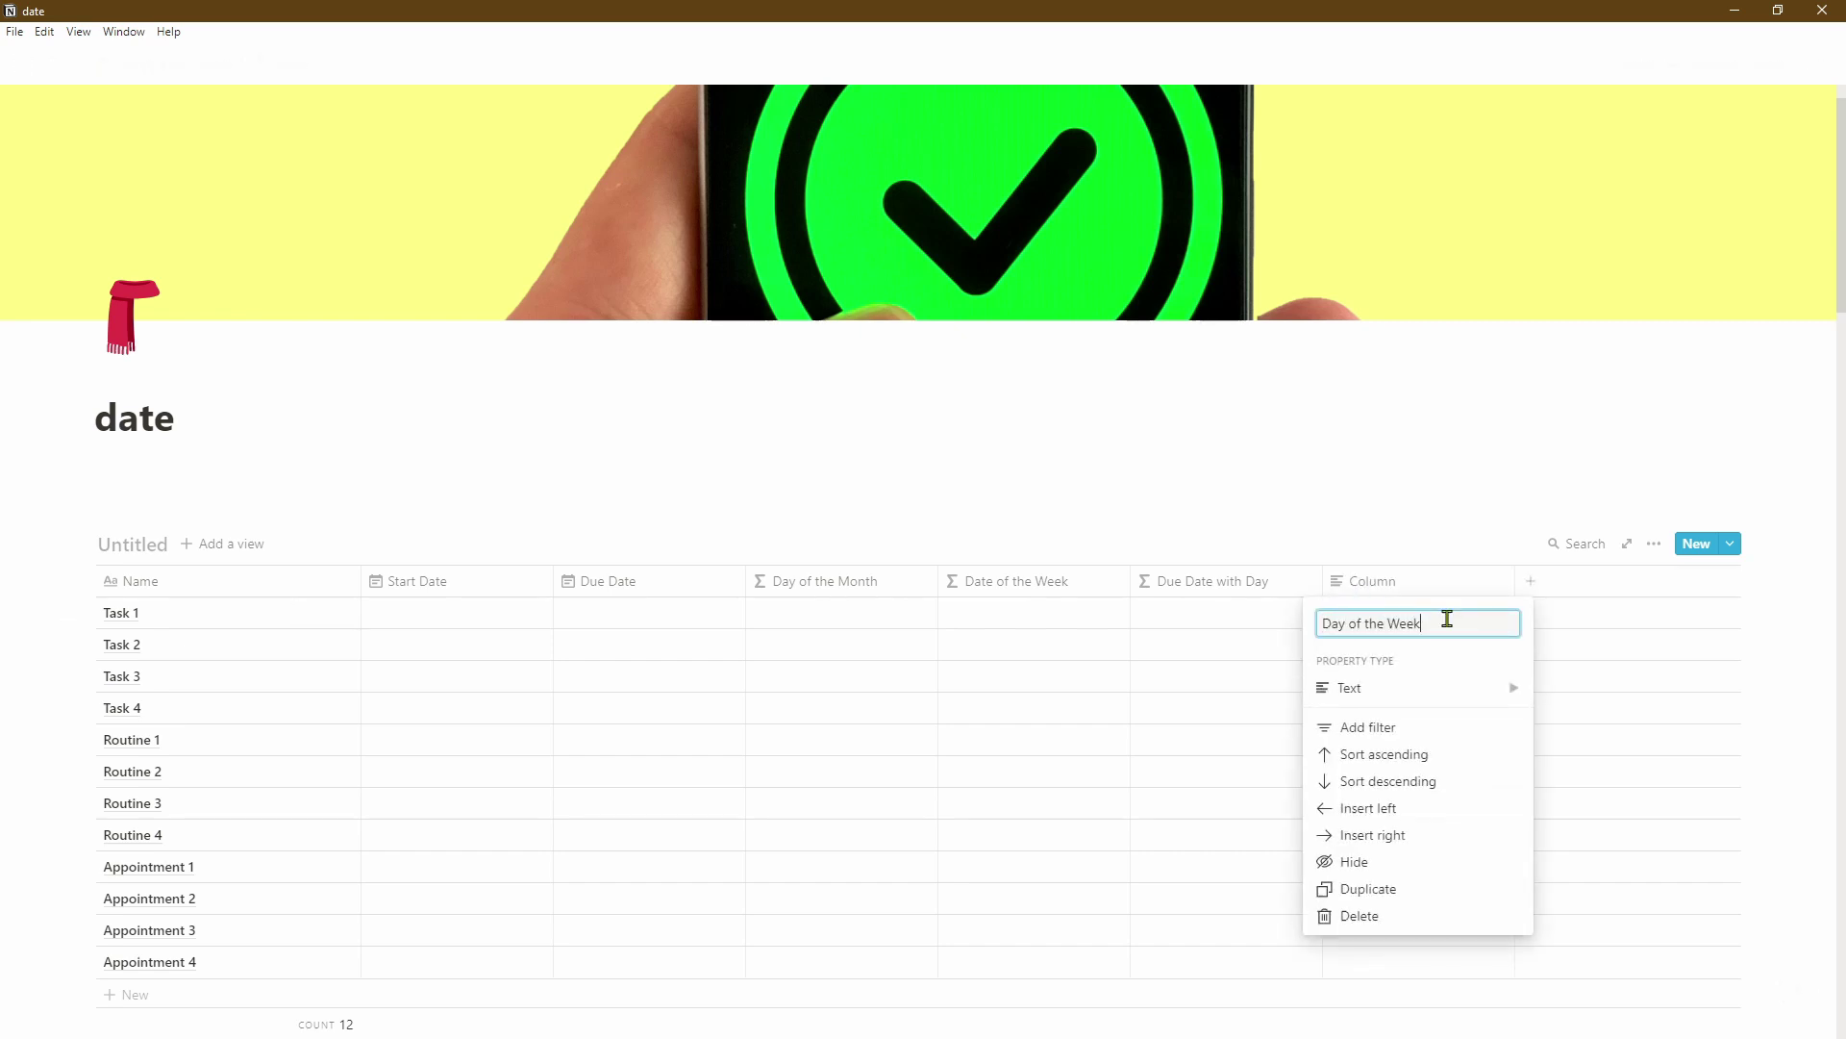
left_click(1501, 688)
left_click(1607, 853)
left_click_drag(1415, 586, 1310, 601)
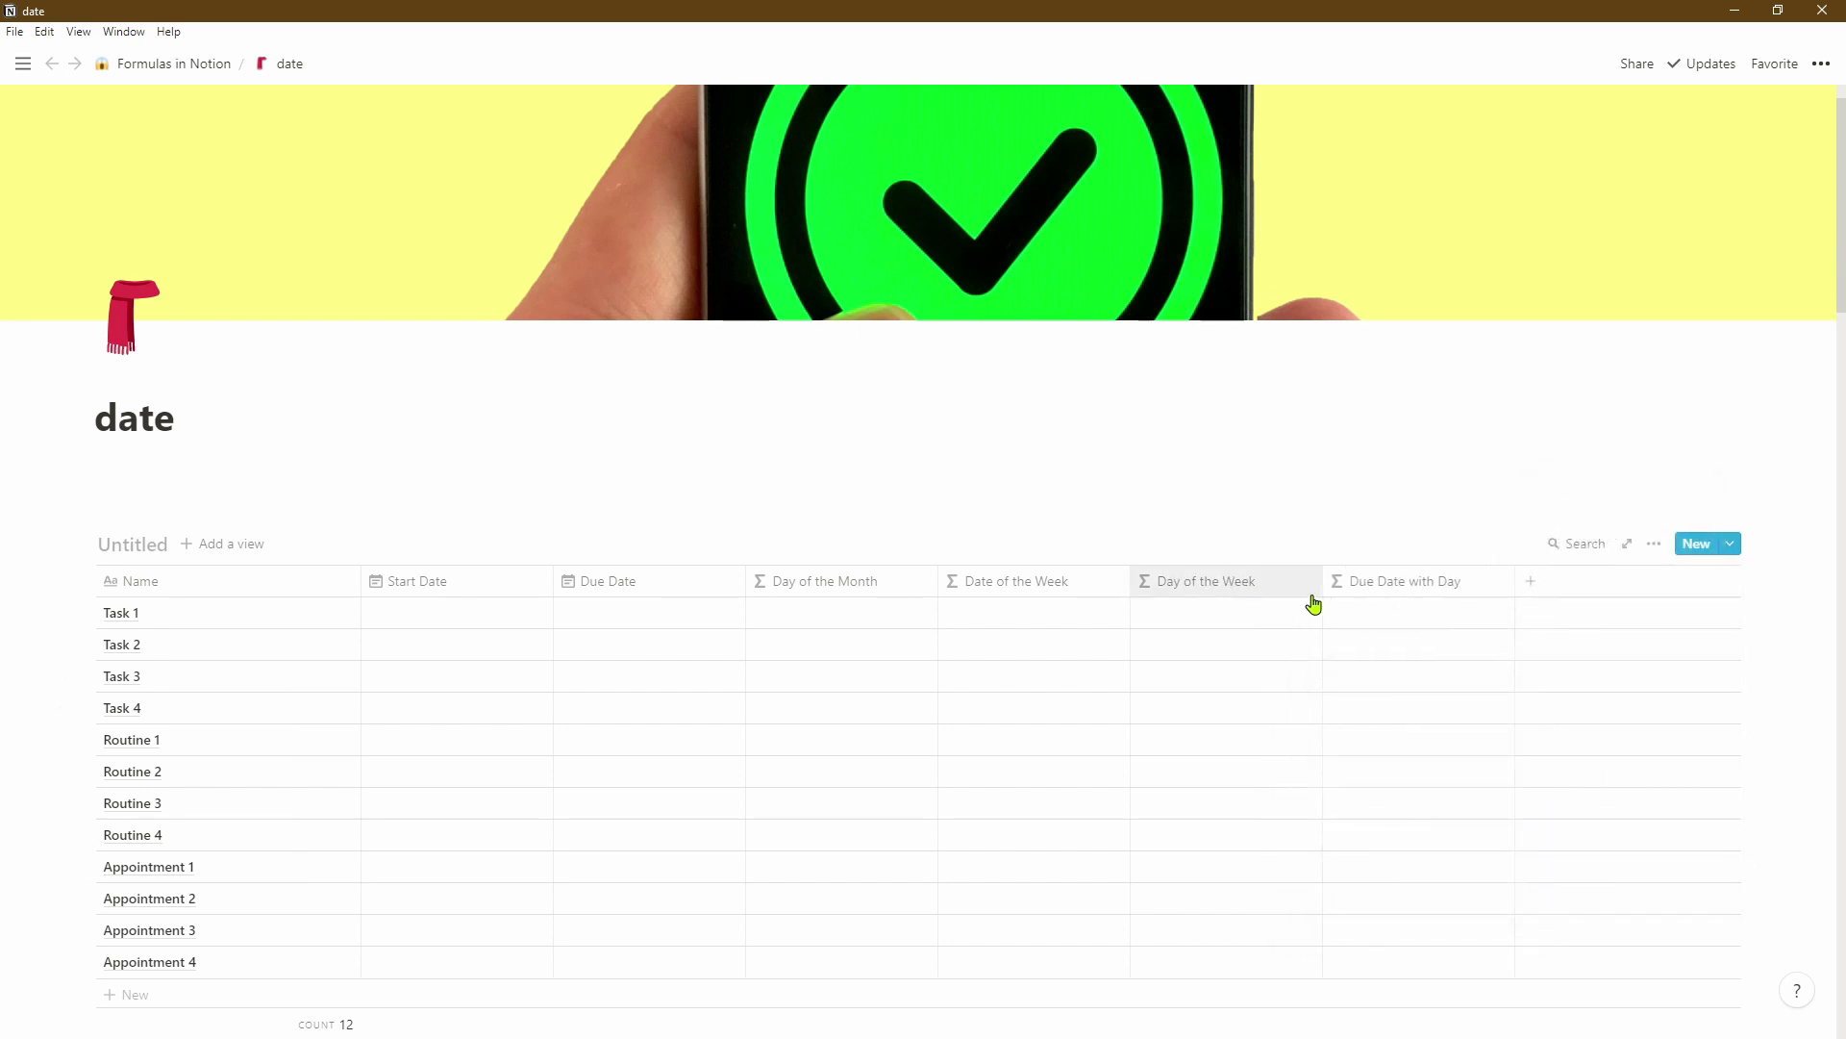
- Add a column named Year with the Formula property type
left_click(1538, 583)
type("Year")
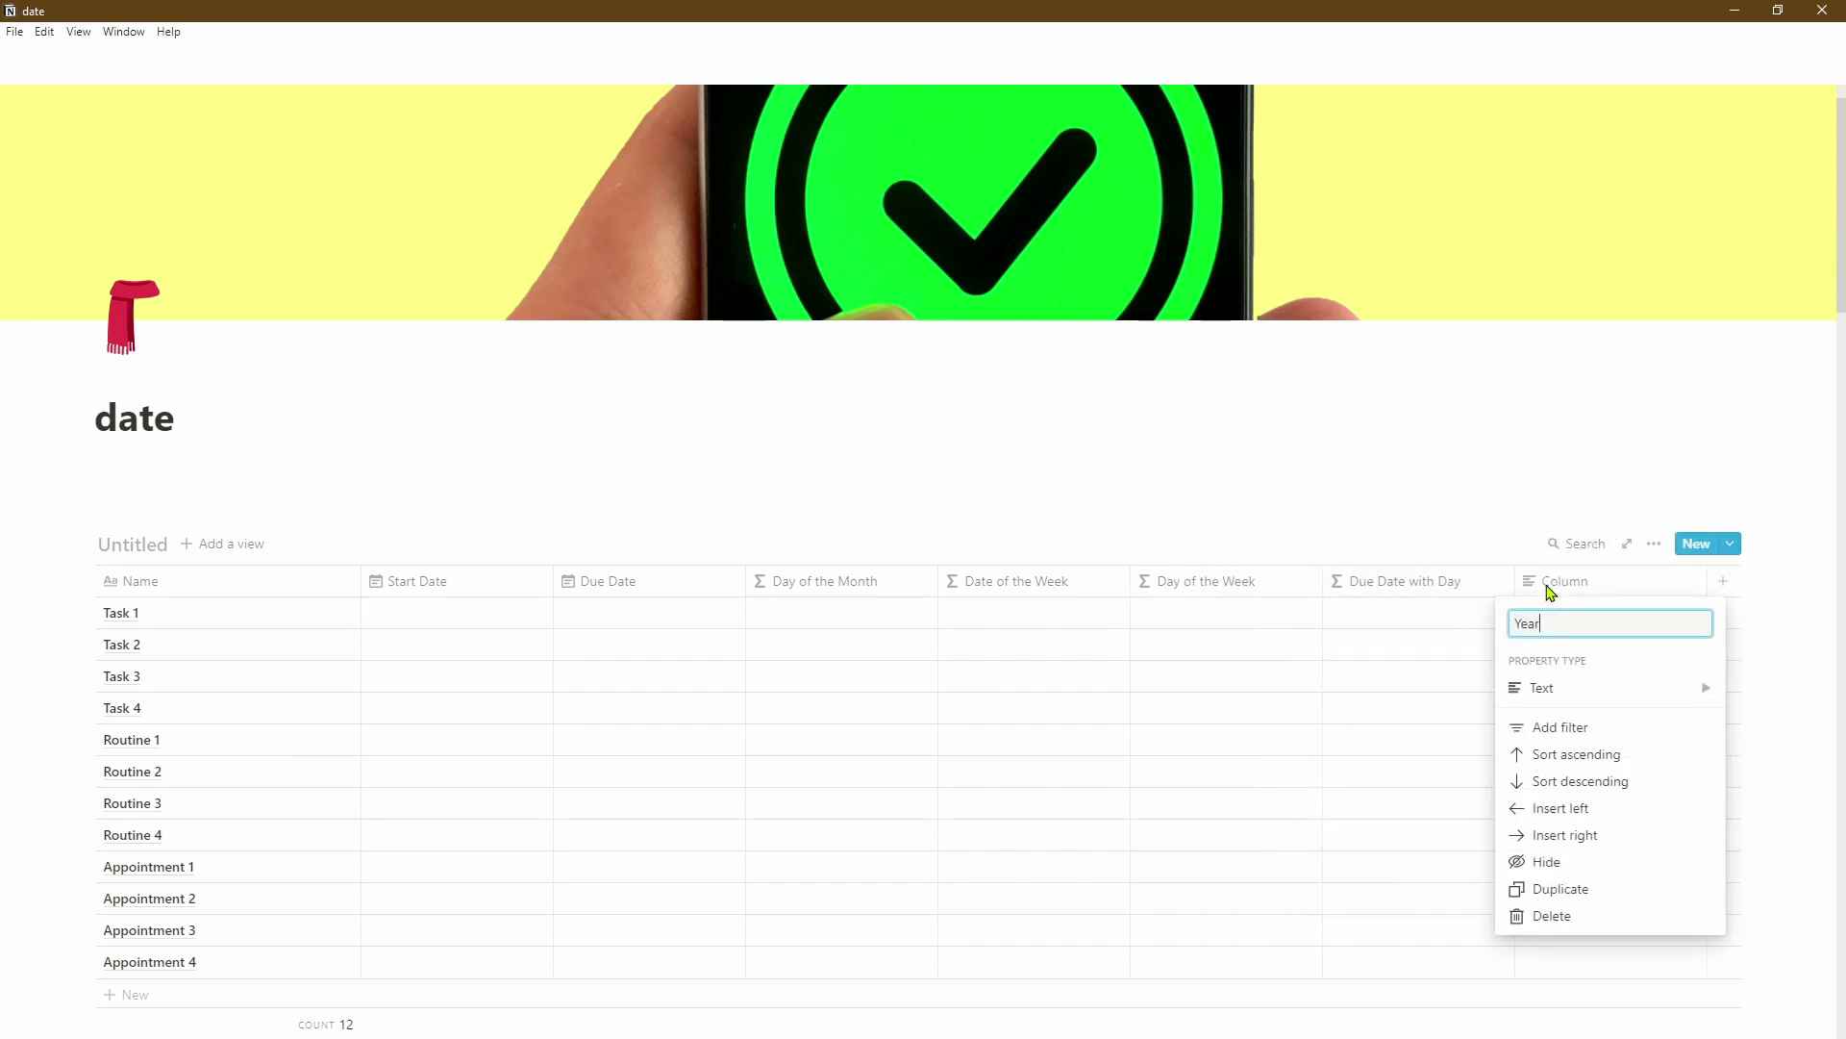
left_click(1545, 690)
left_click(1394, 851)
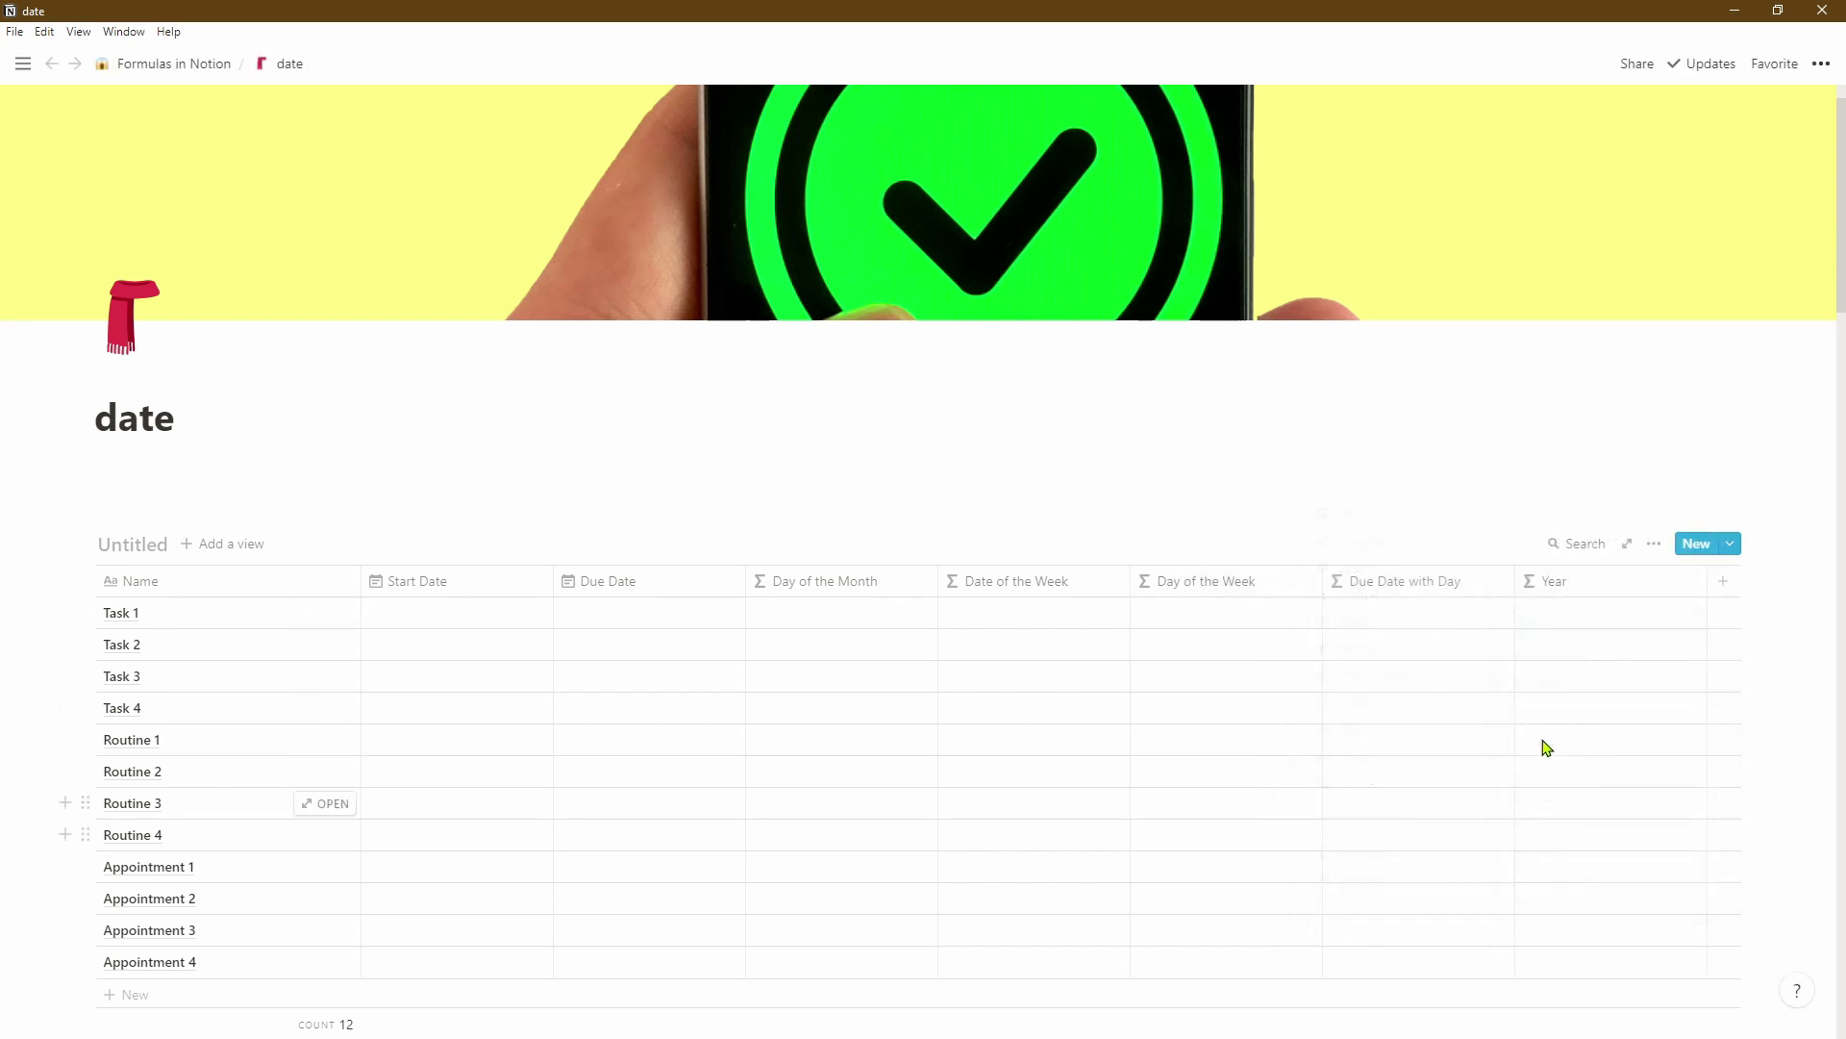
- Add a column named Days Remaining with the Formula property type
left_click(1728, 587)
type("Days Remaining")
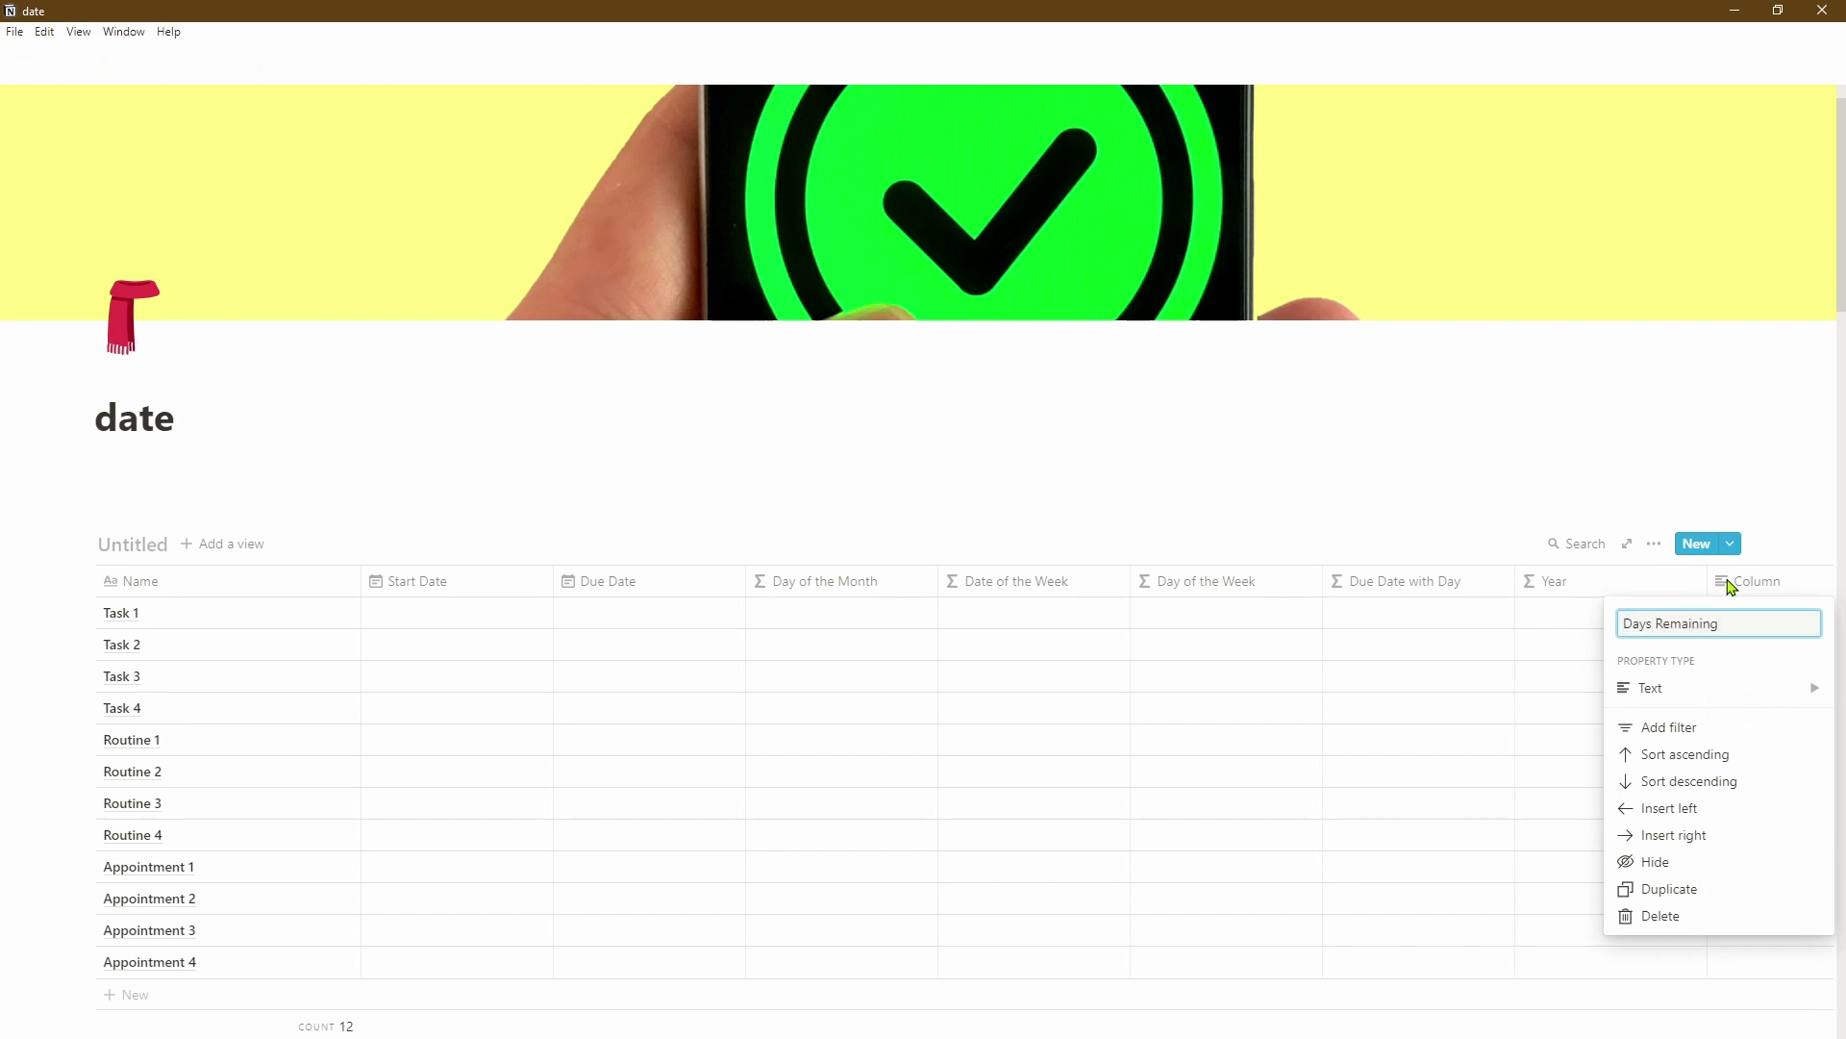
left_click(1722, 688)
left_click(1459, 853)
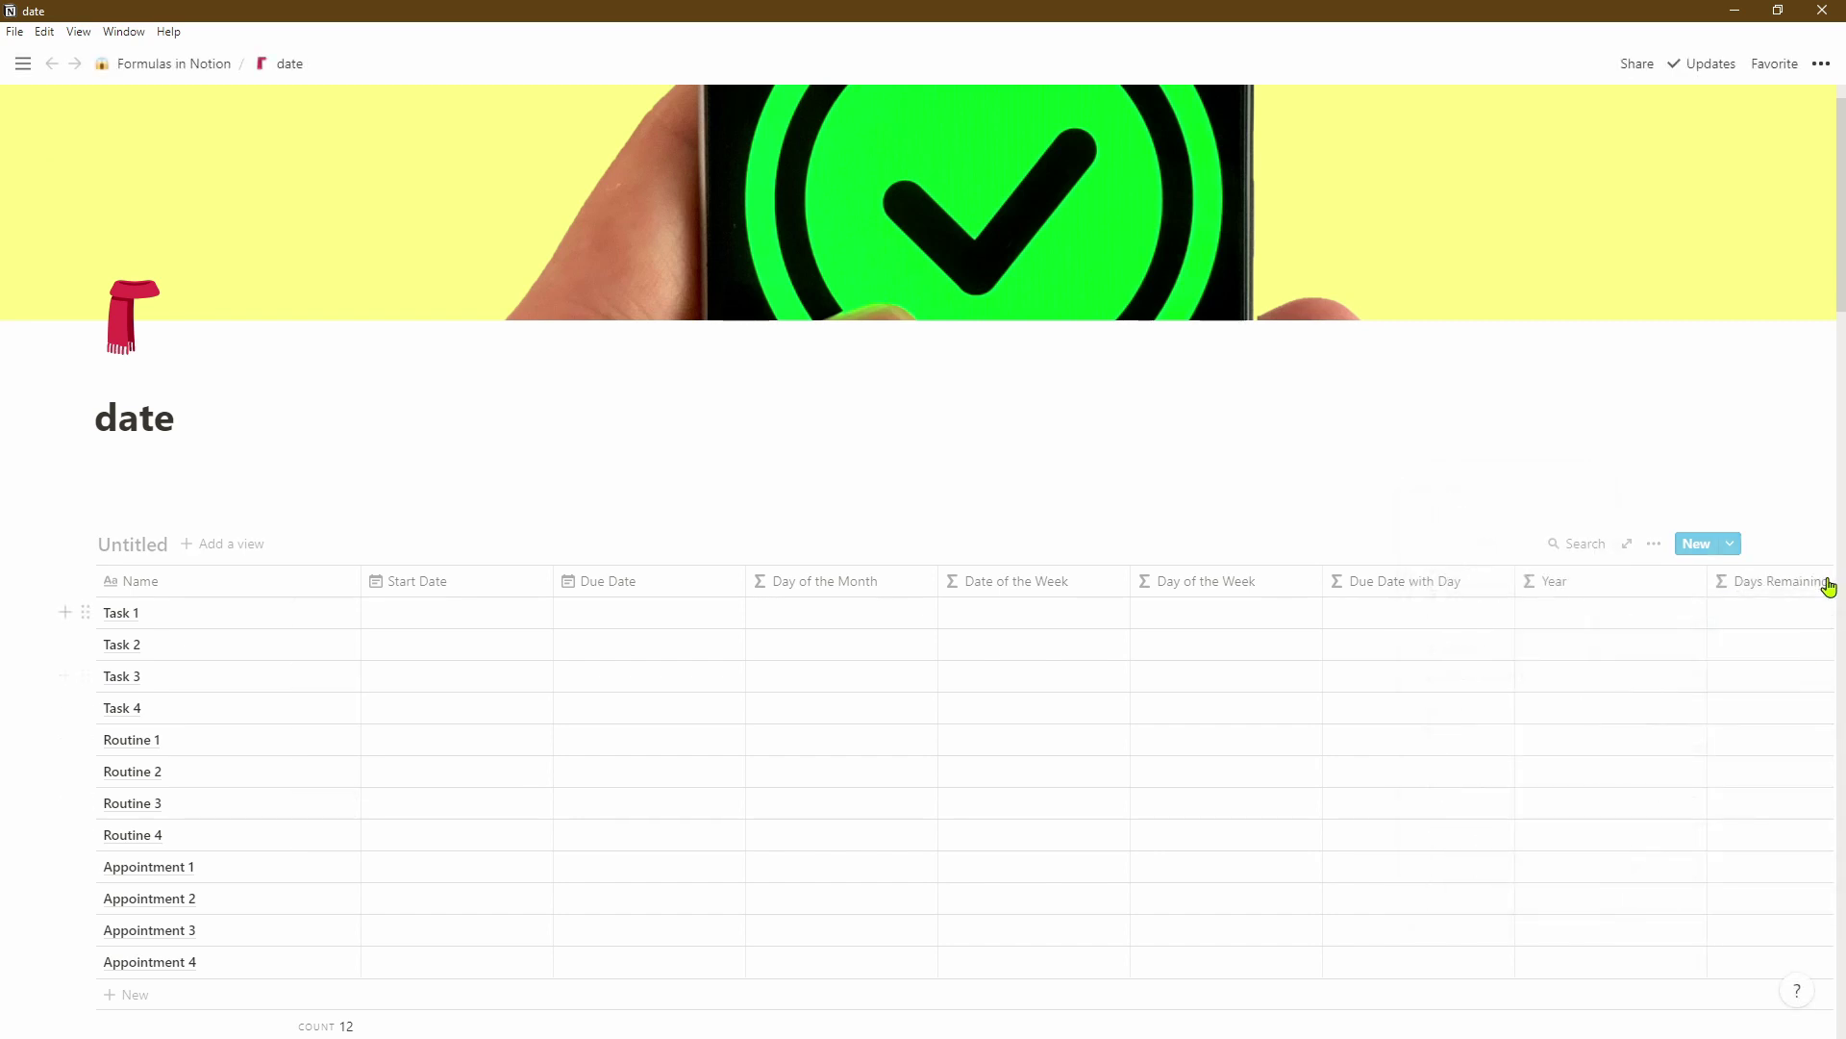
- Add a column named RAG Stutus with the Formula property type after Days Remaining
scroll(1434, 915, "right", 2)
left_click(1818, 583)
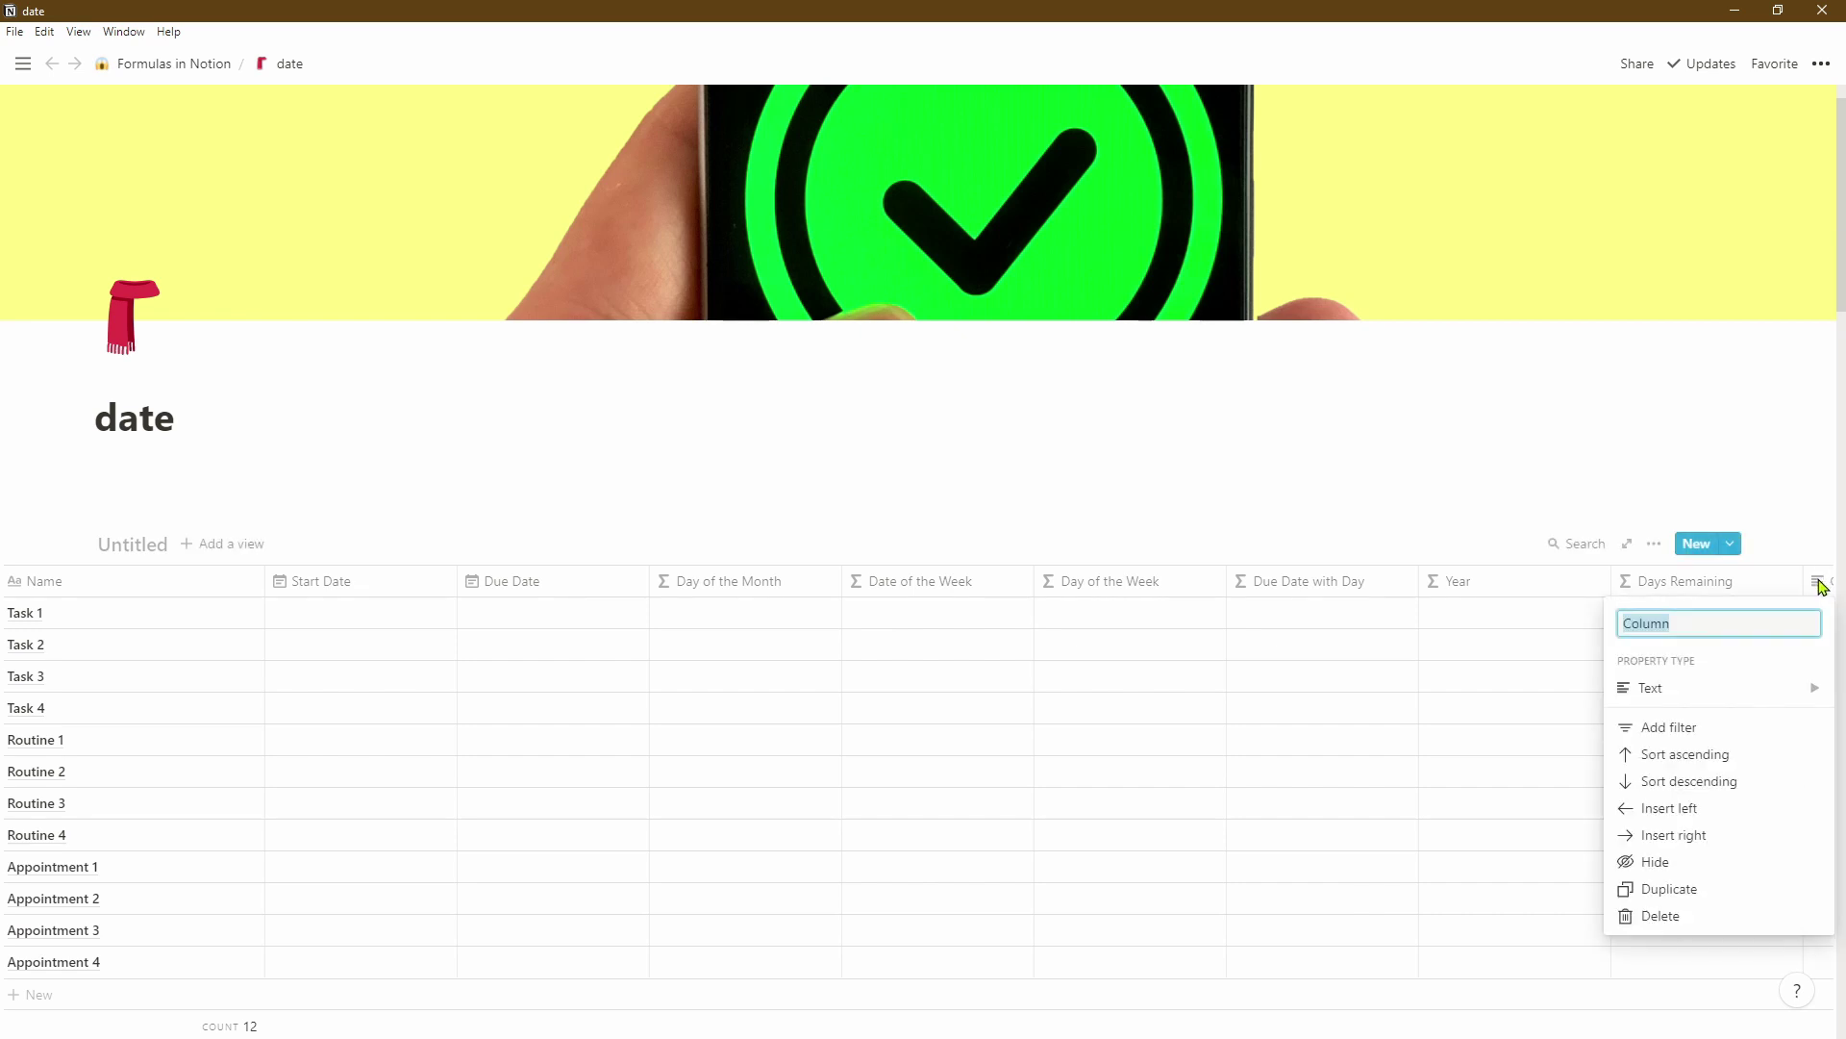
type("RAG Stutus")
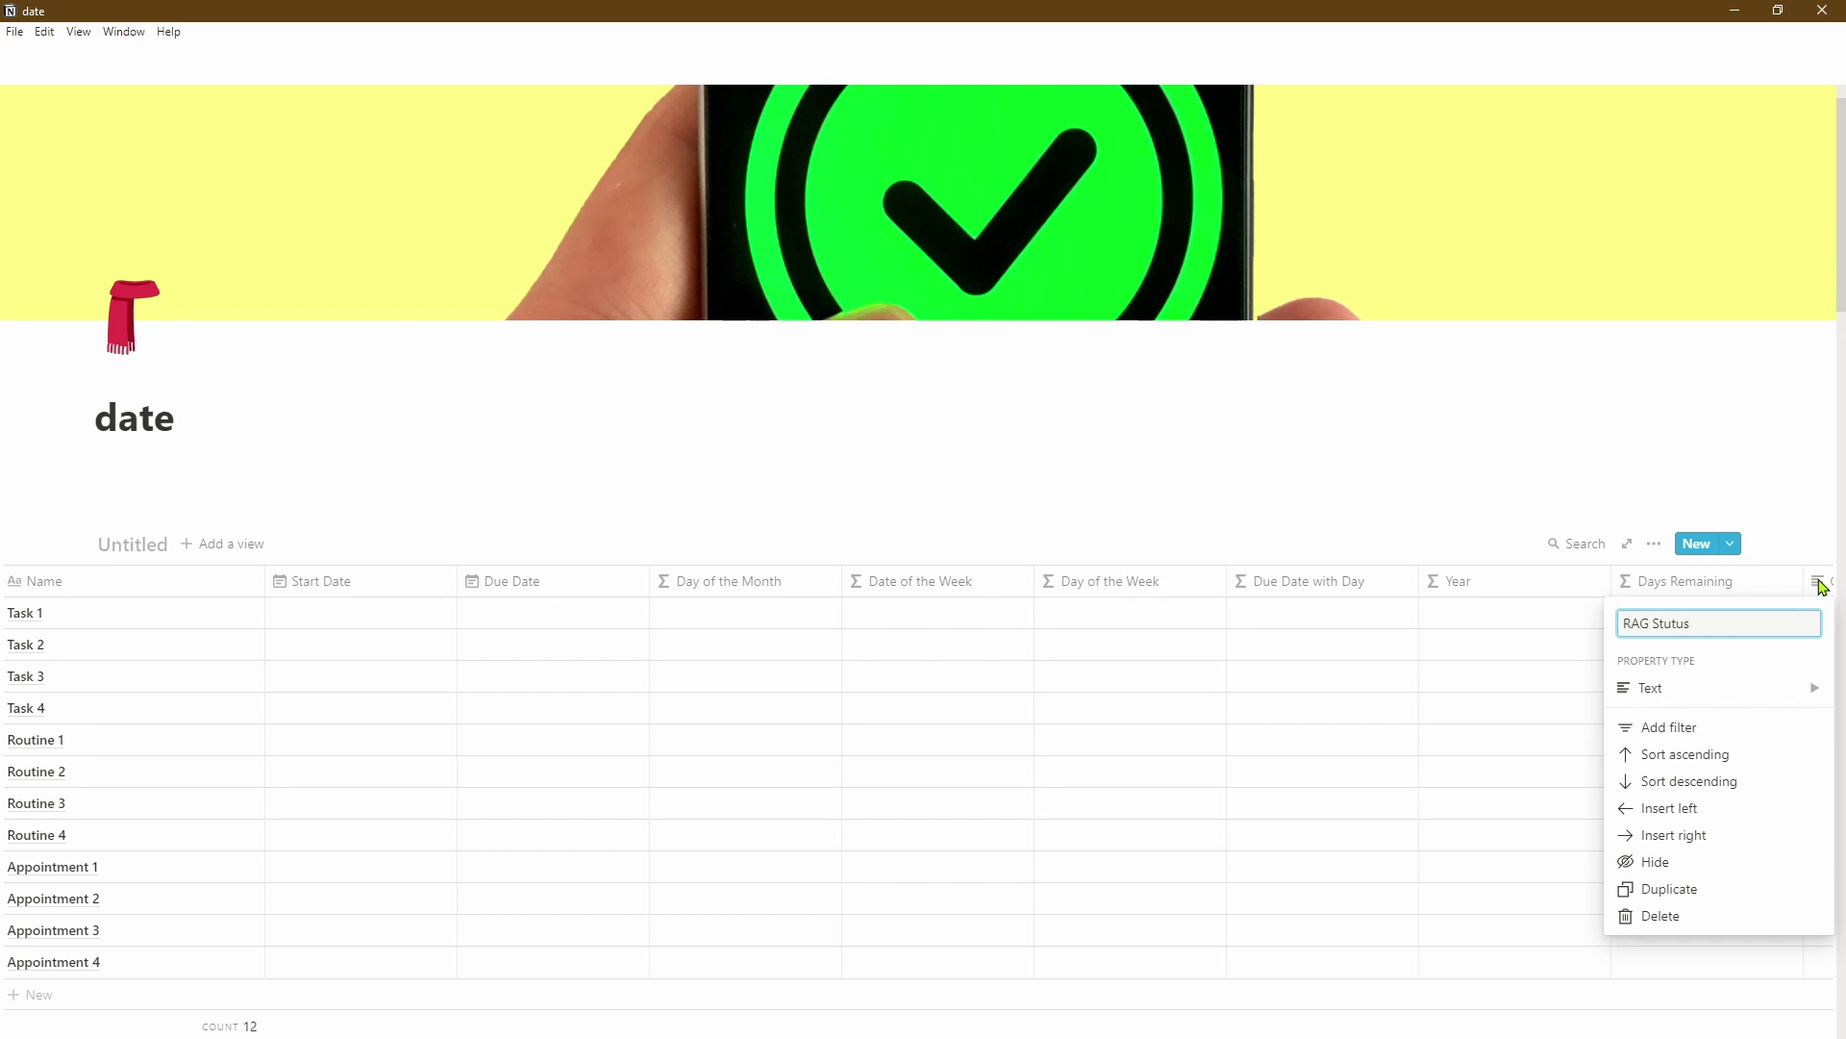
left_click(1722, 689)
left_click(1459, 853)
- Add a column after RAG Stutus, keeping the name Column, and set its property type to Select
scroll(1539, 817, "right", 6)
left_click(1727, 507)
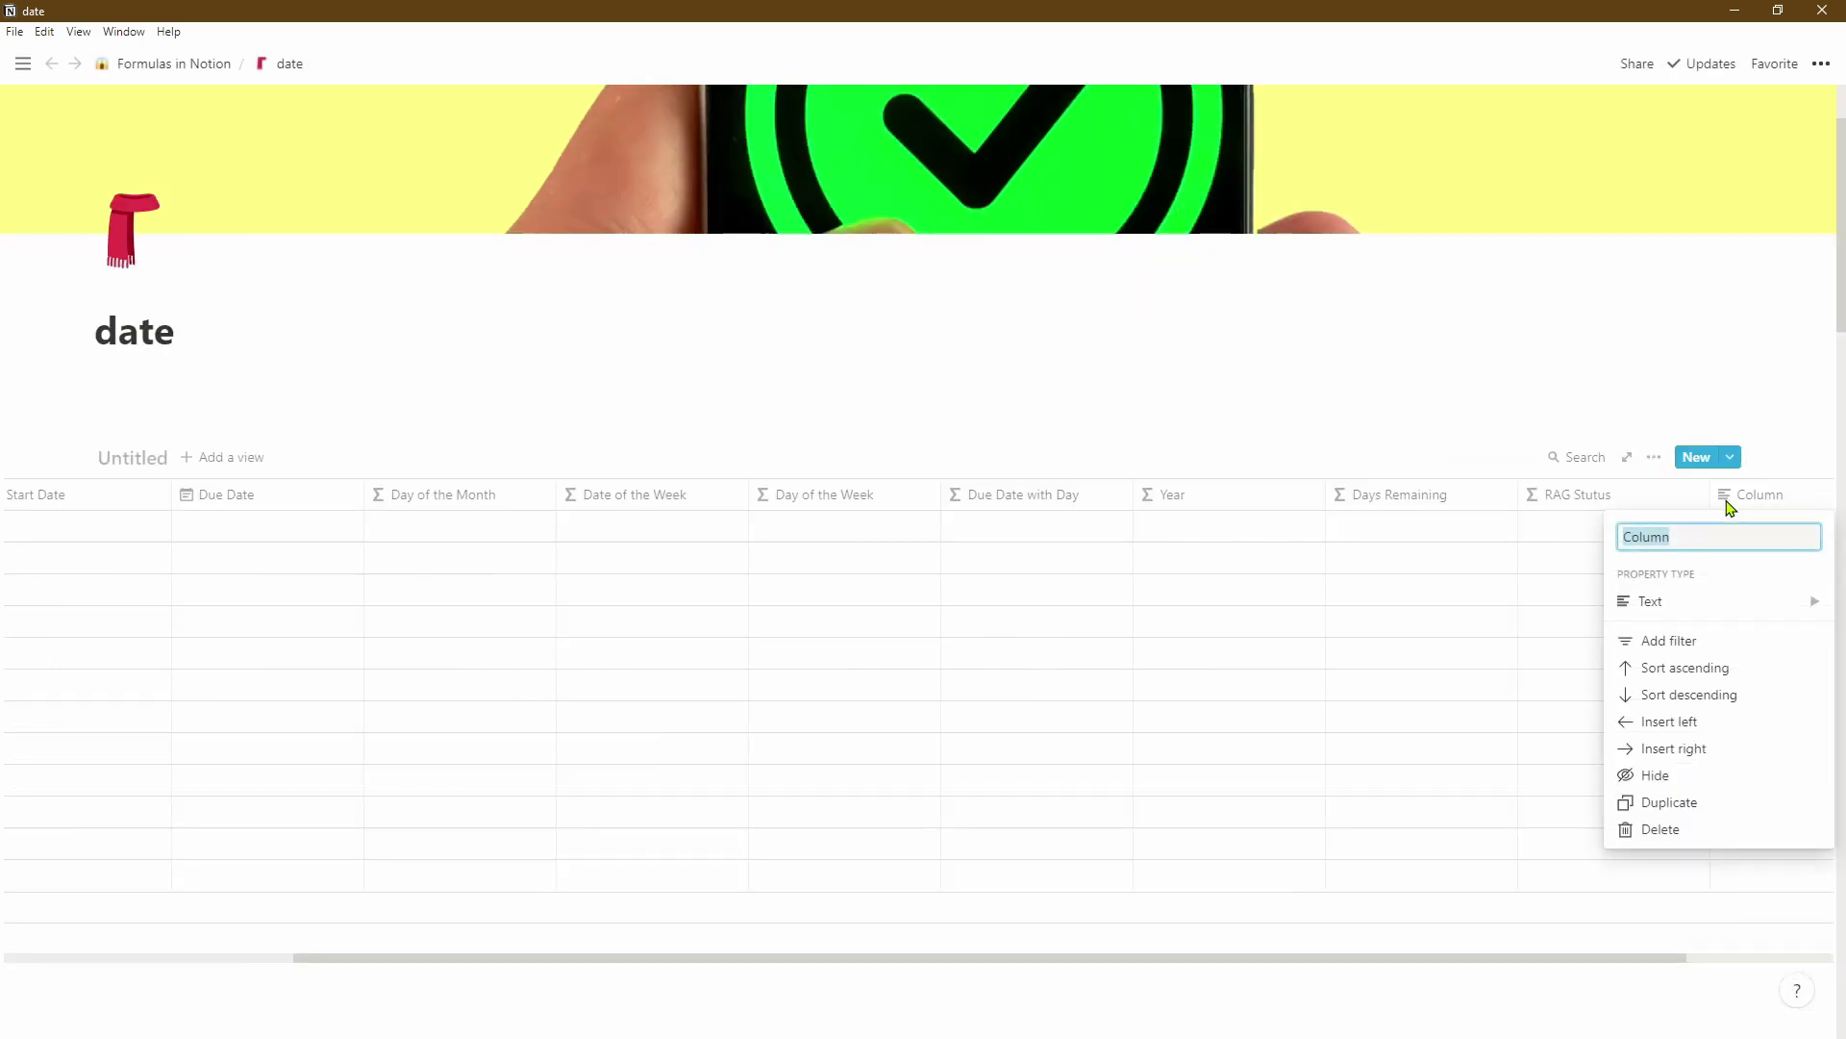
type("Cou")
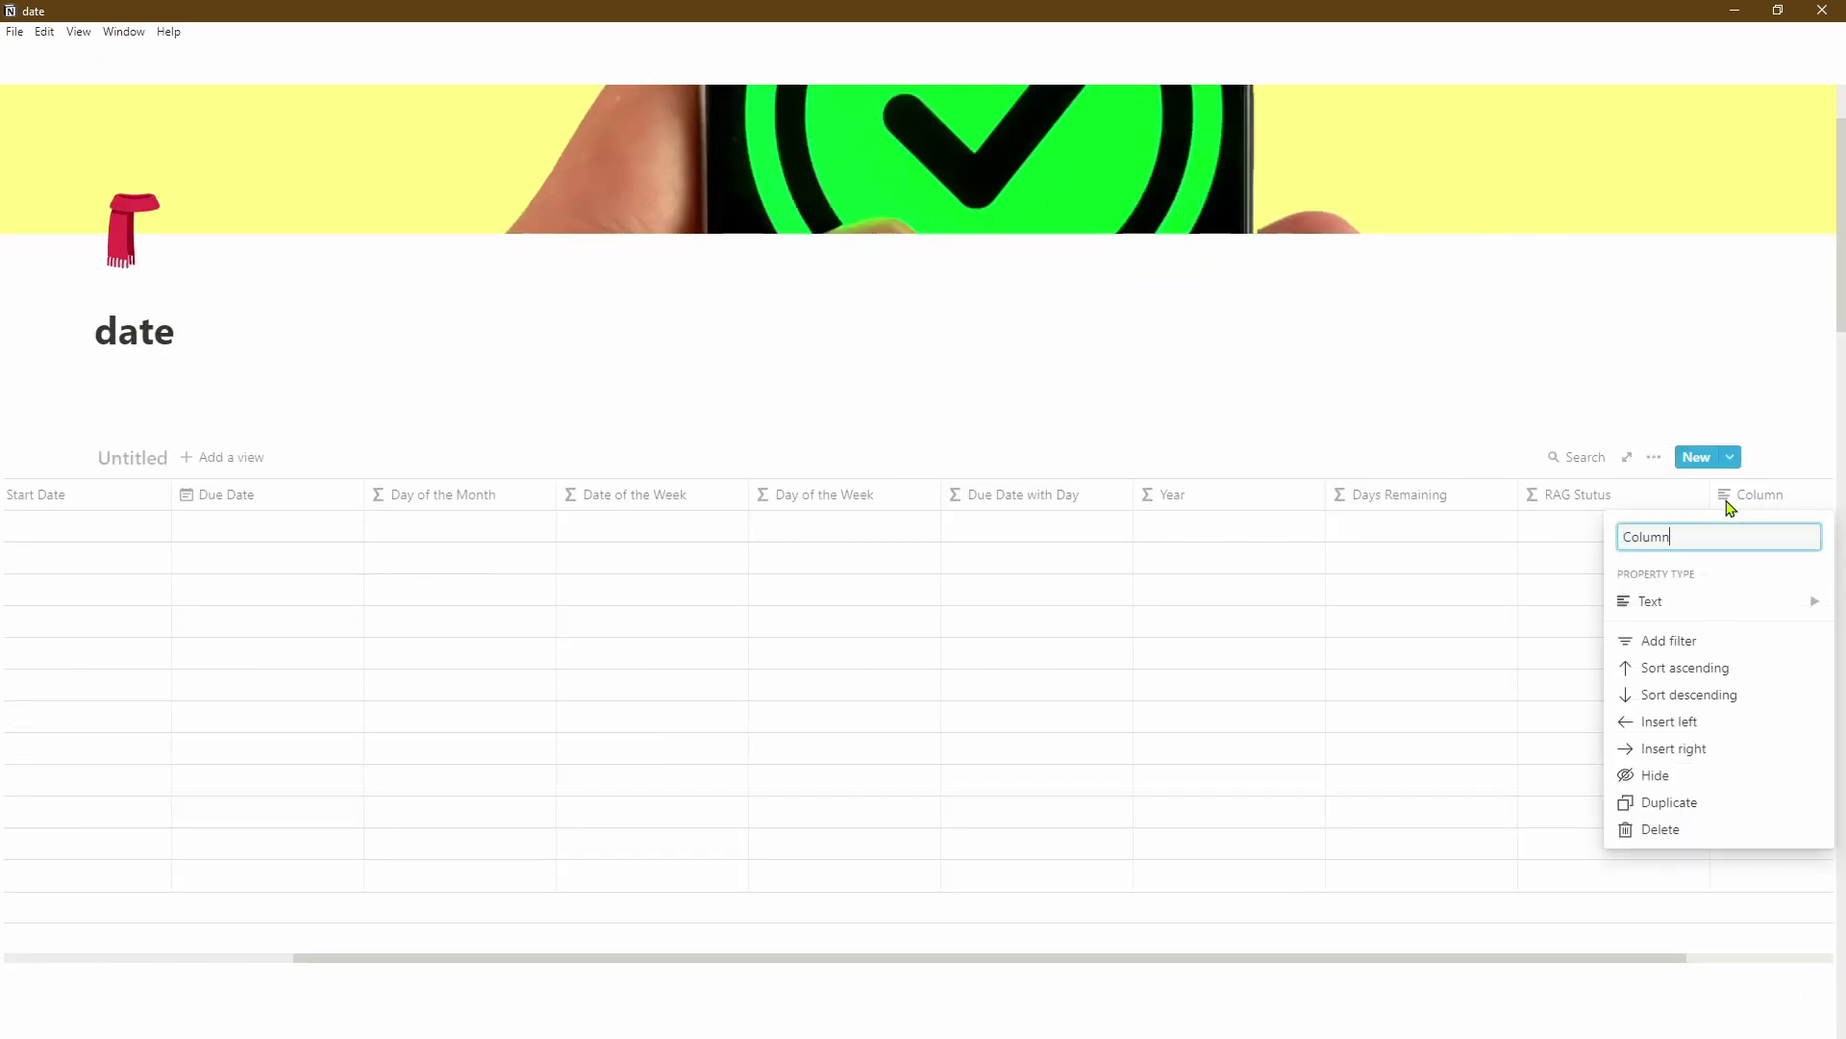
left_click(1673, 601)
left_click(1492, 481)
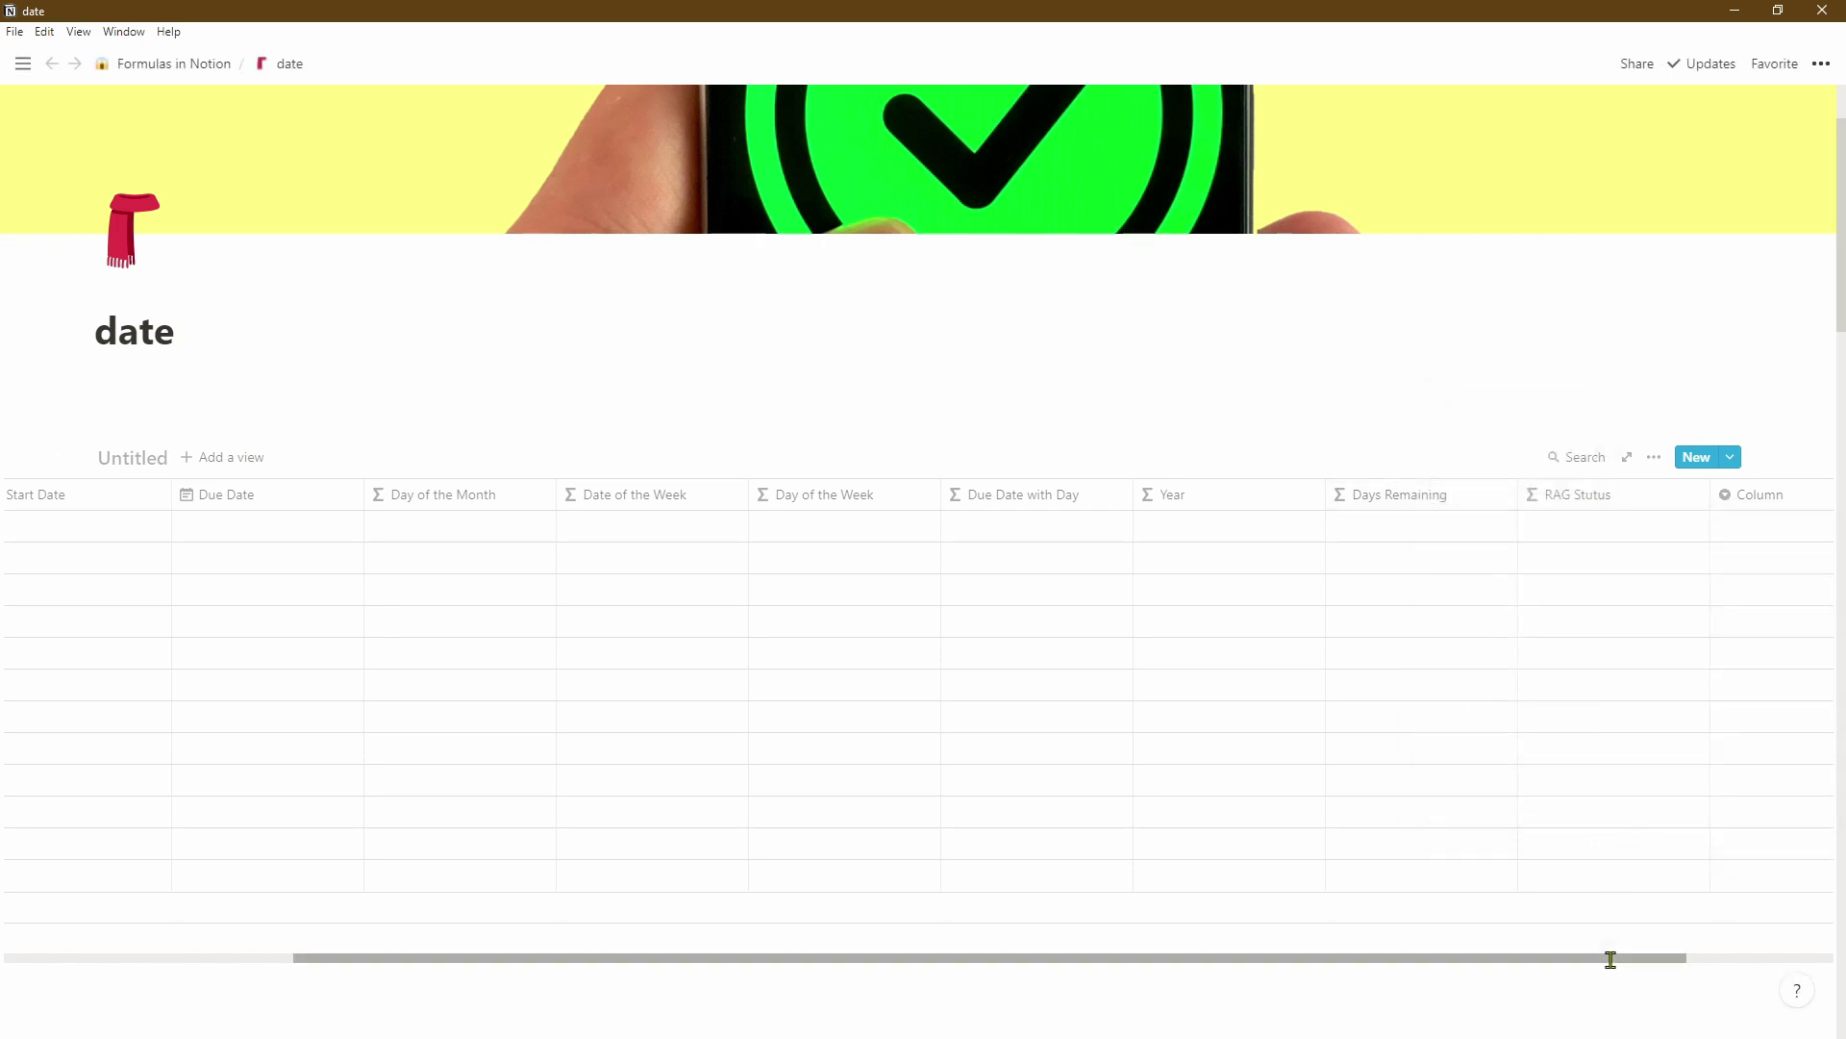
- Narrow the date and formula columns so that the whole table fits the page width
left_click_drag(1710, 507, 1651, 508)
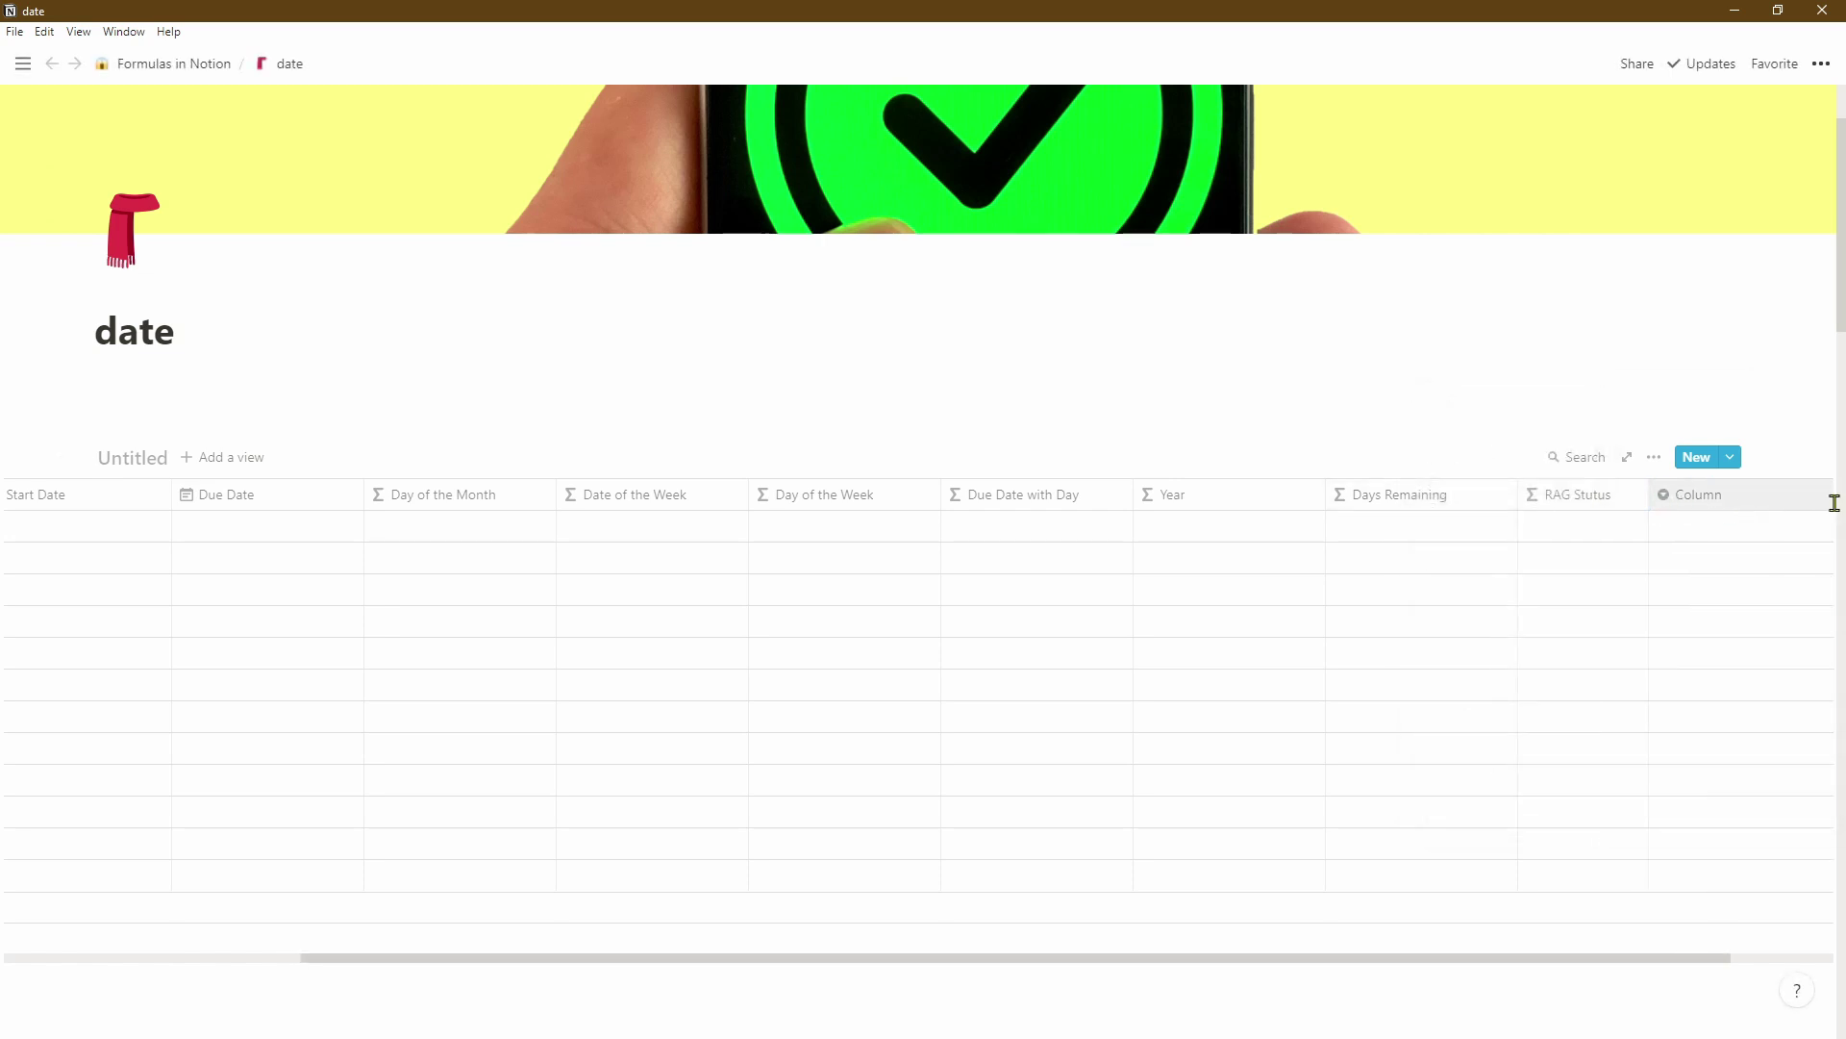
left_click_drag(1520, 502, 1471, 497)
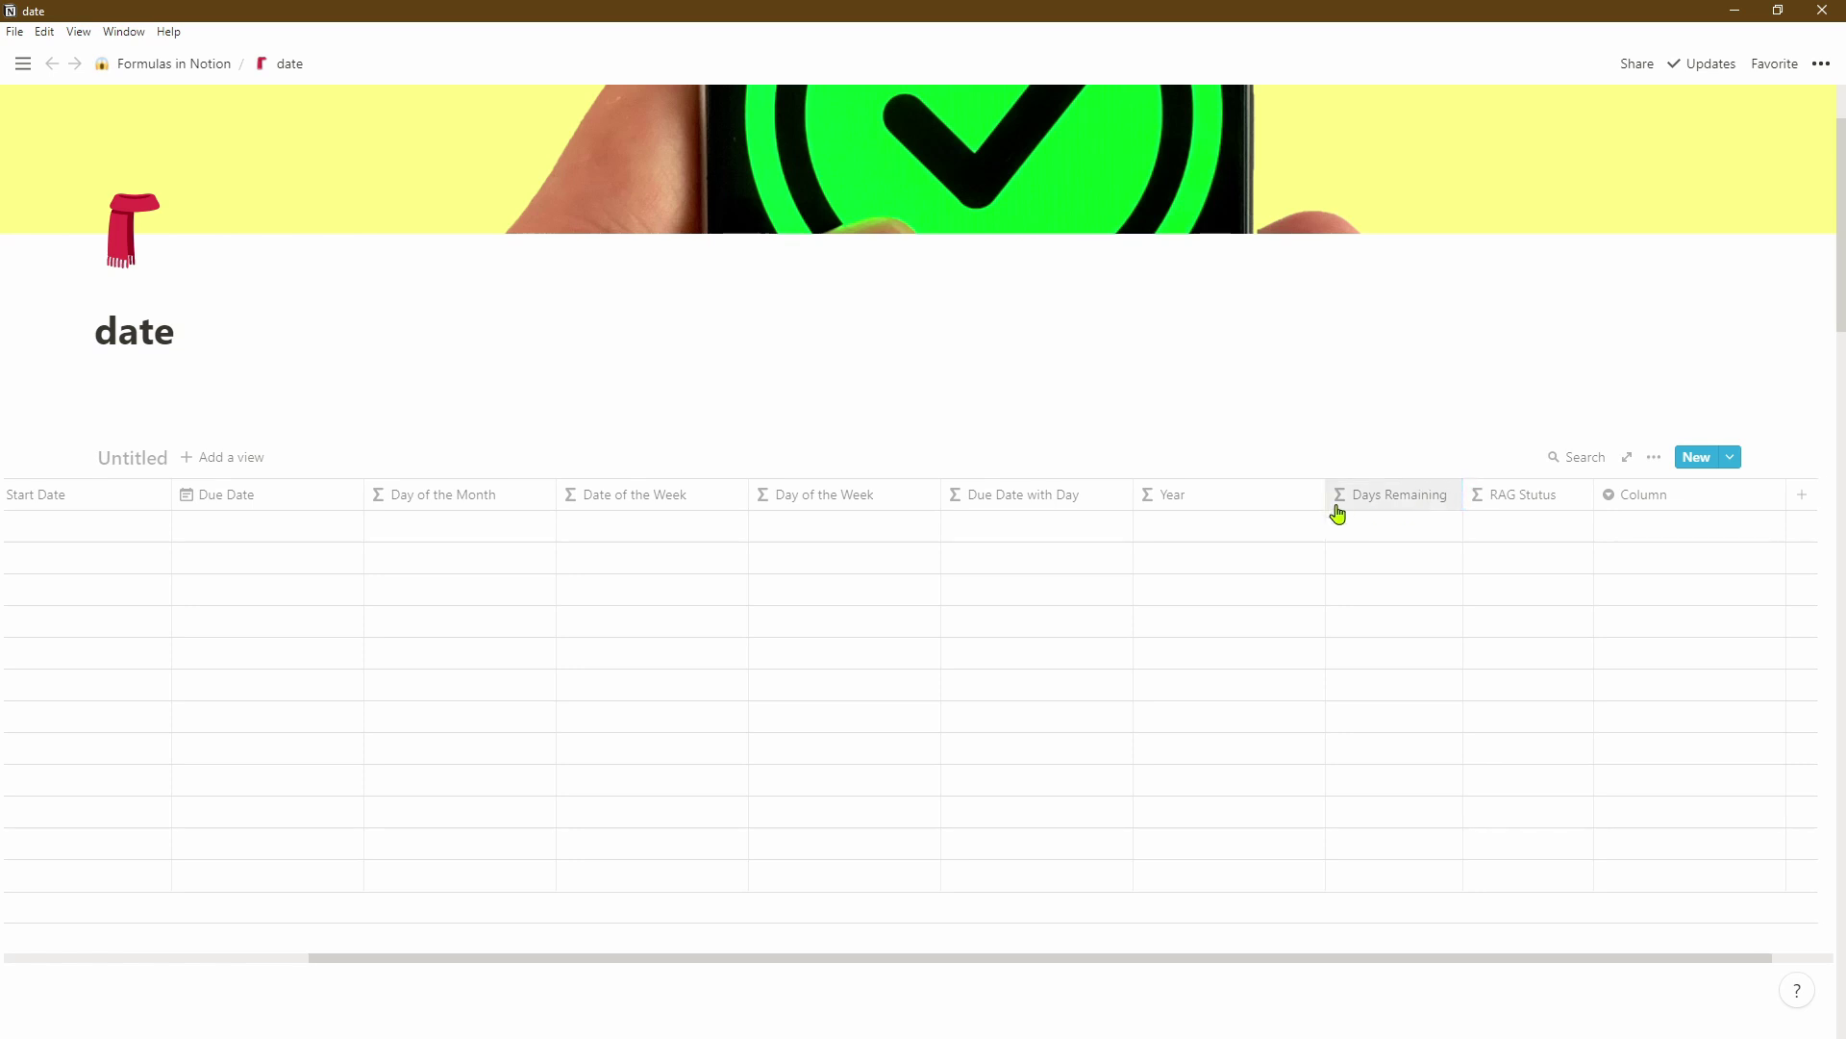
left_click_drag(1329, 505, 1006, 494)
left_click_drag(864, 493, 688, 500)
left_click_drag(528, 500, 350, 503)
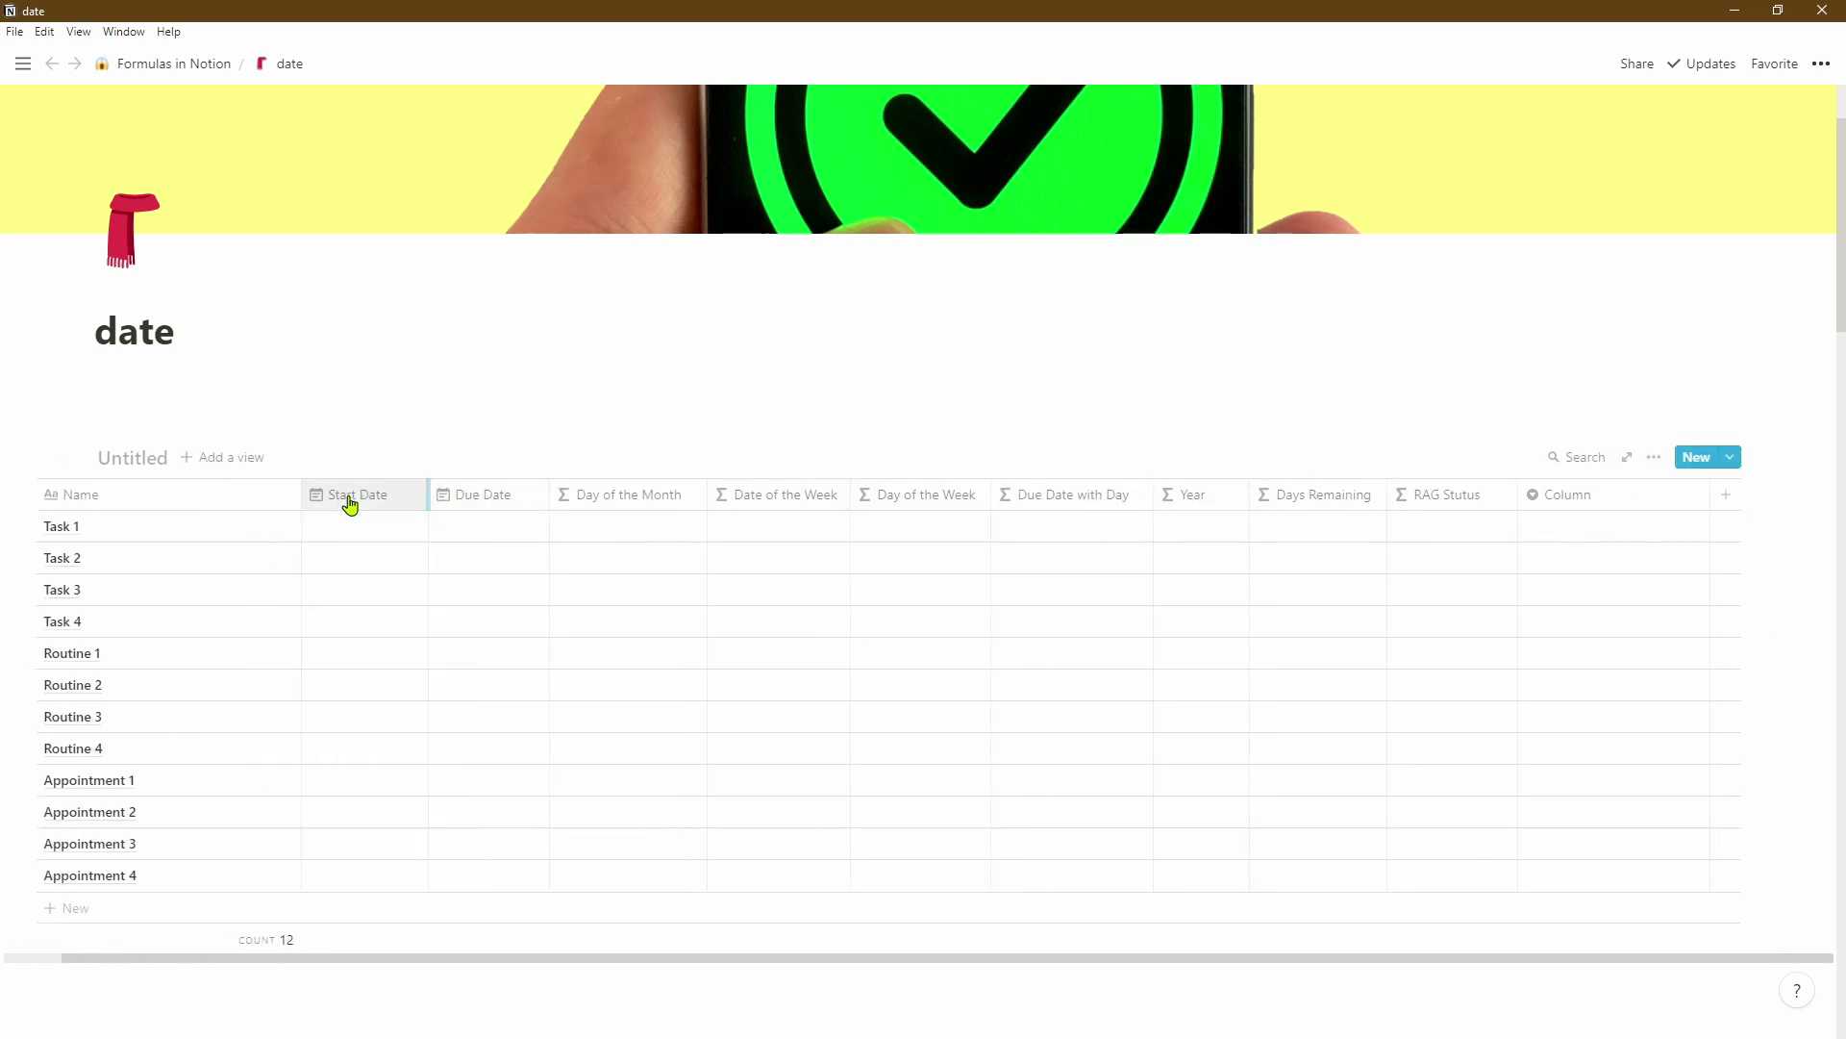
- Set the Start Date of Task 1 to Dec 11, 2020 and copy it to all rows from Task 2 to Appointment 4
left_click(350, 527)
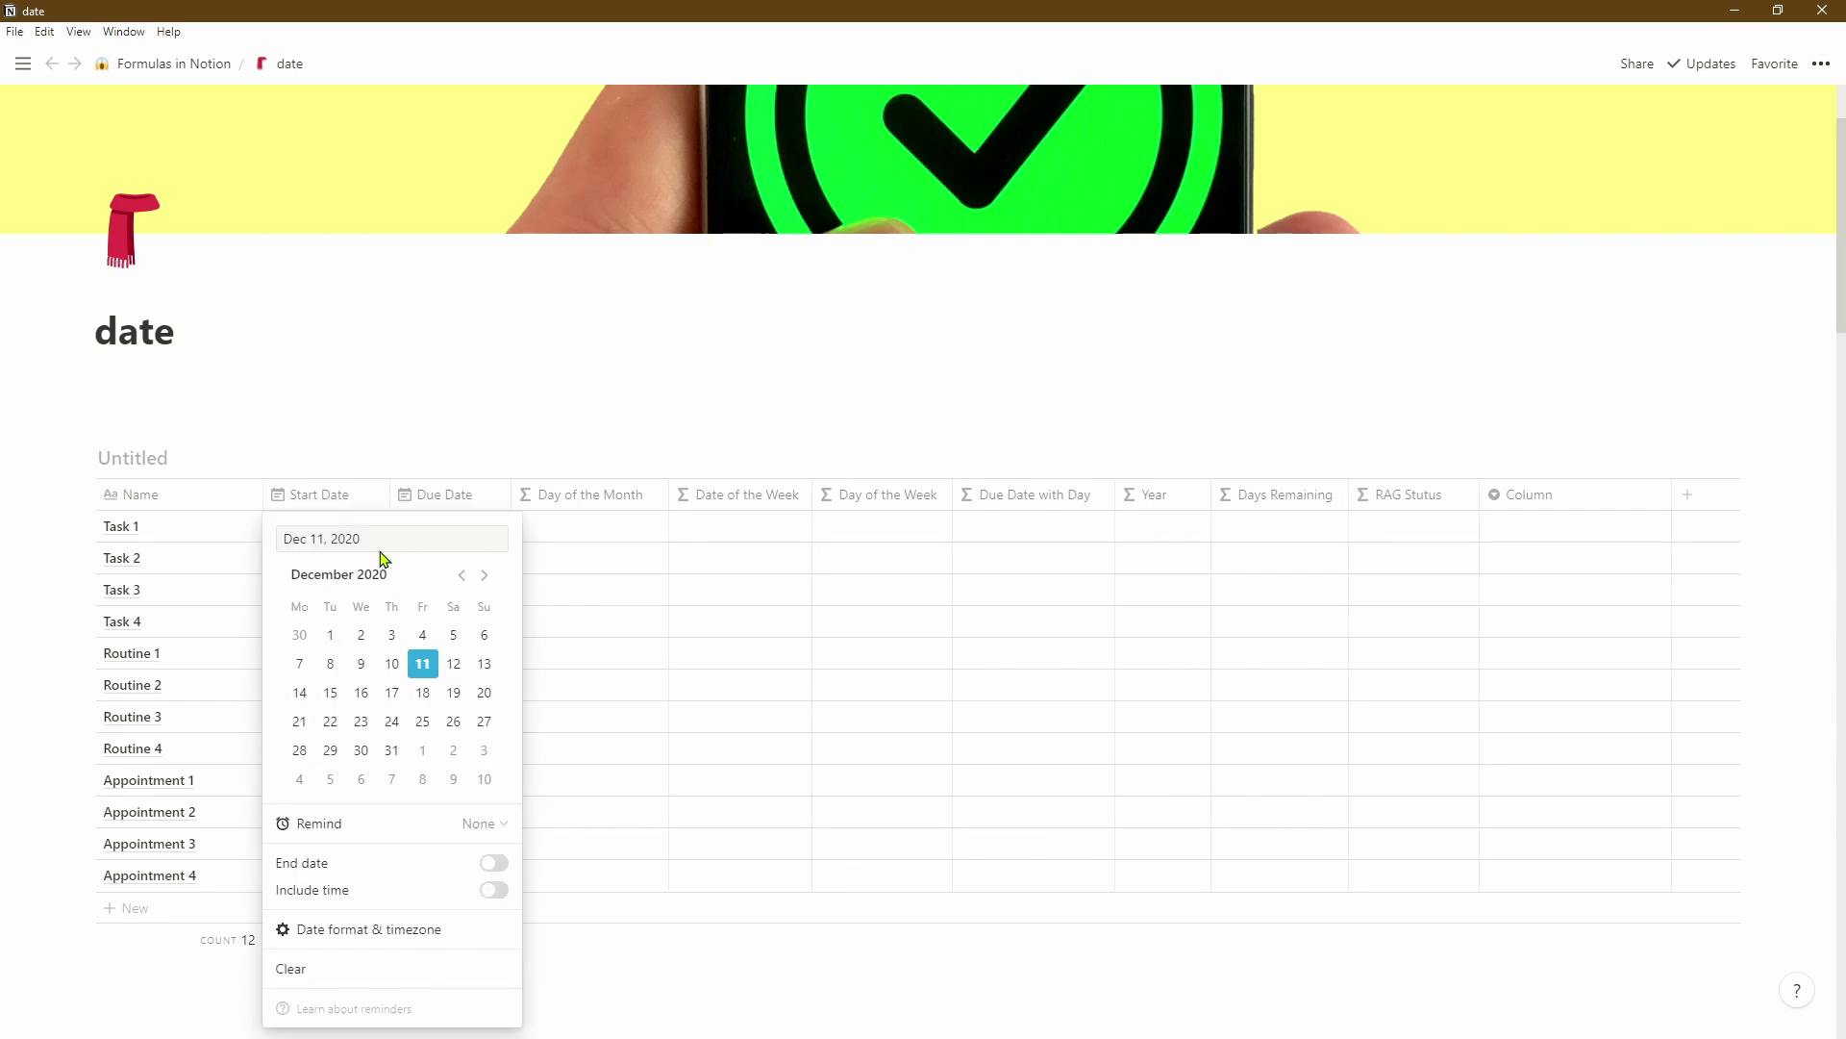
left_click(459, 475)
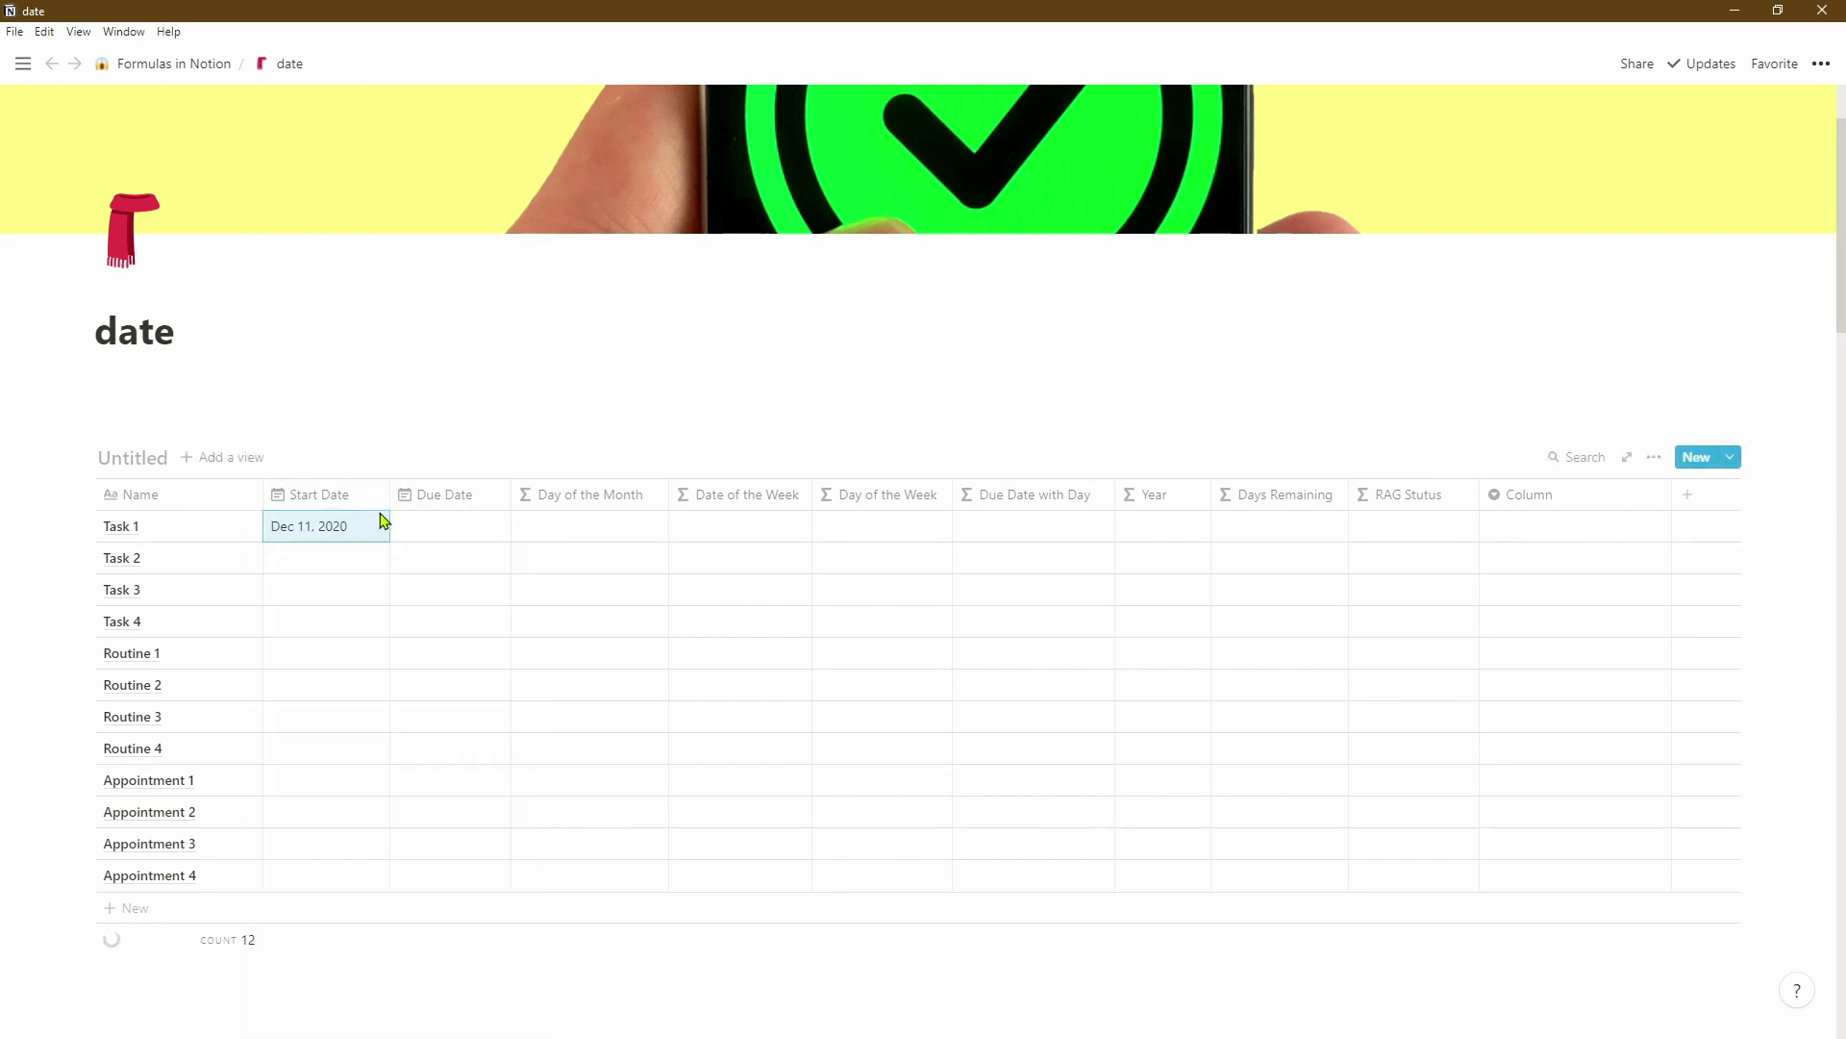
key("ctrl+c")
key("Down")
key("shift+Down")
key("shift+Down")
key("shift+Down")
key("shift+Down")
key("shift+Down")
key("shift+Down")
key("shift+Down")
key("shift+Down")
key("shift+Down")
key("shift+Down")
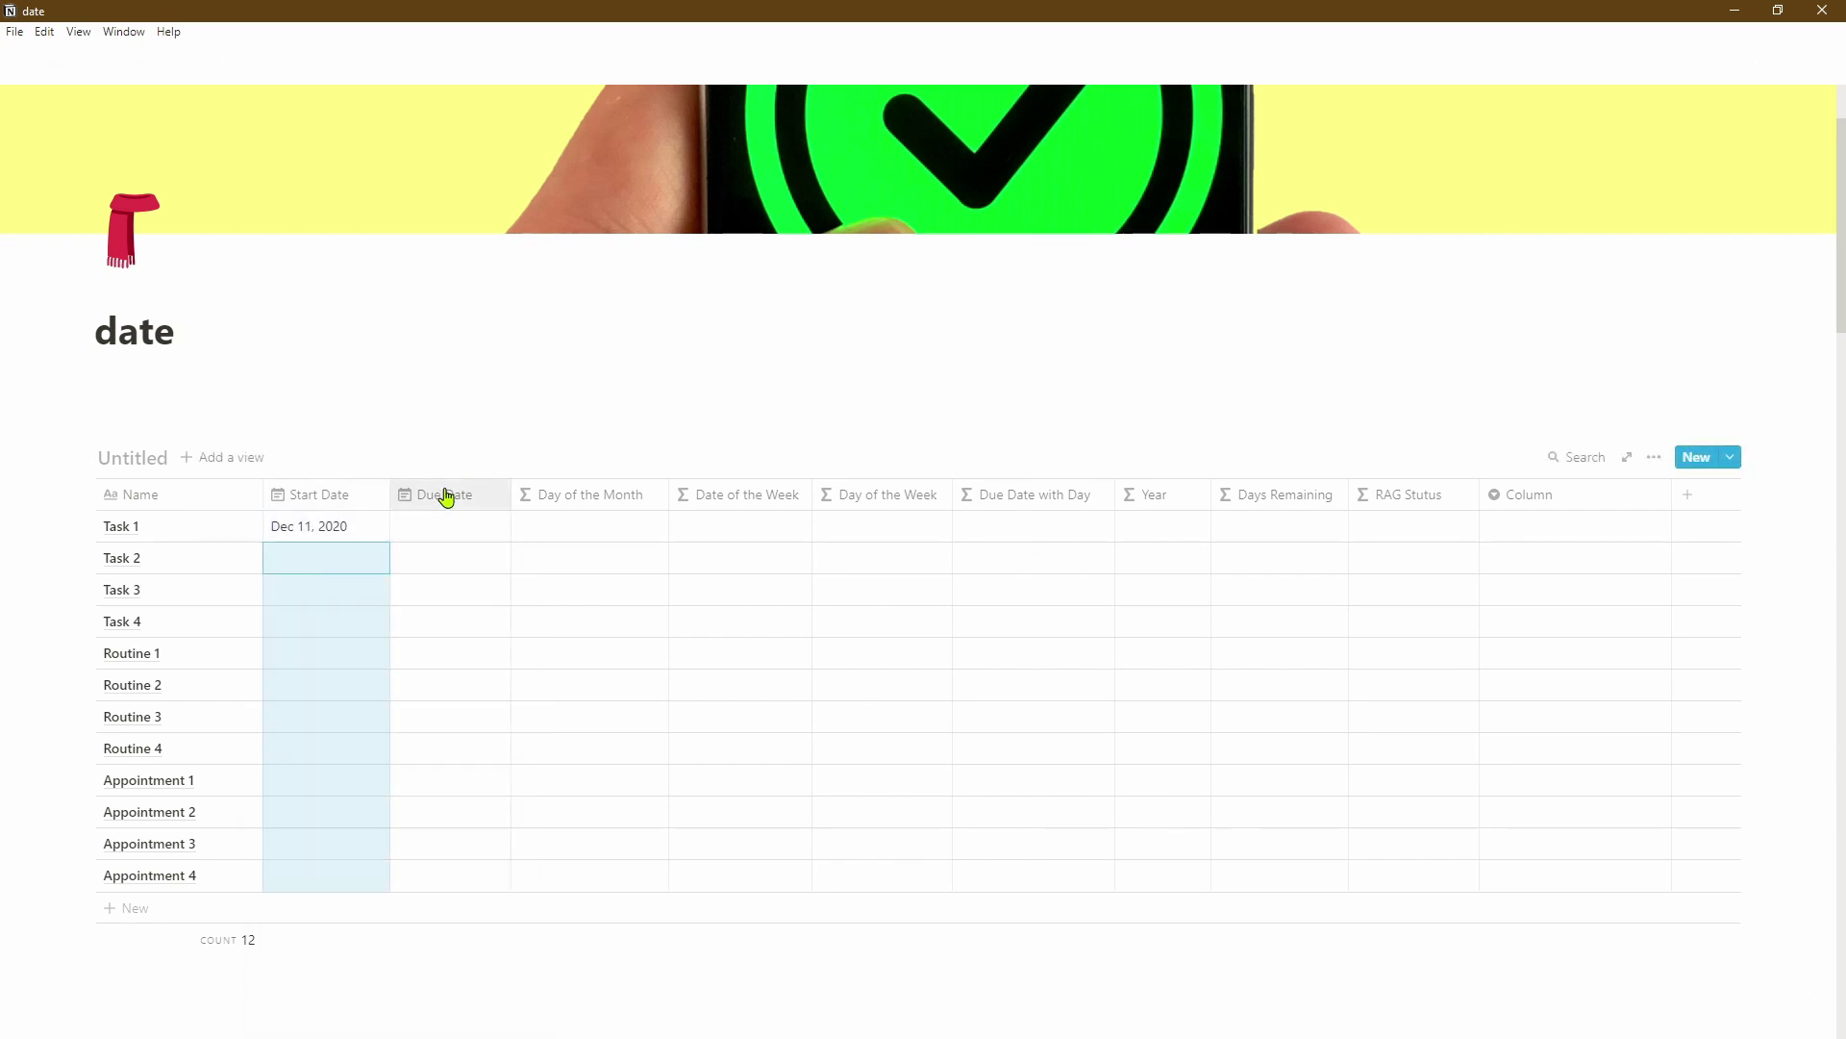
key("ctrl+v")
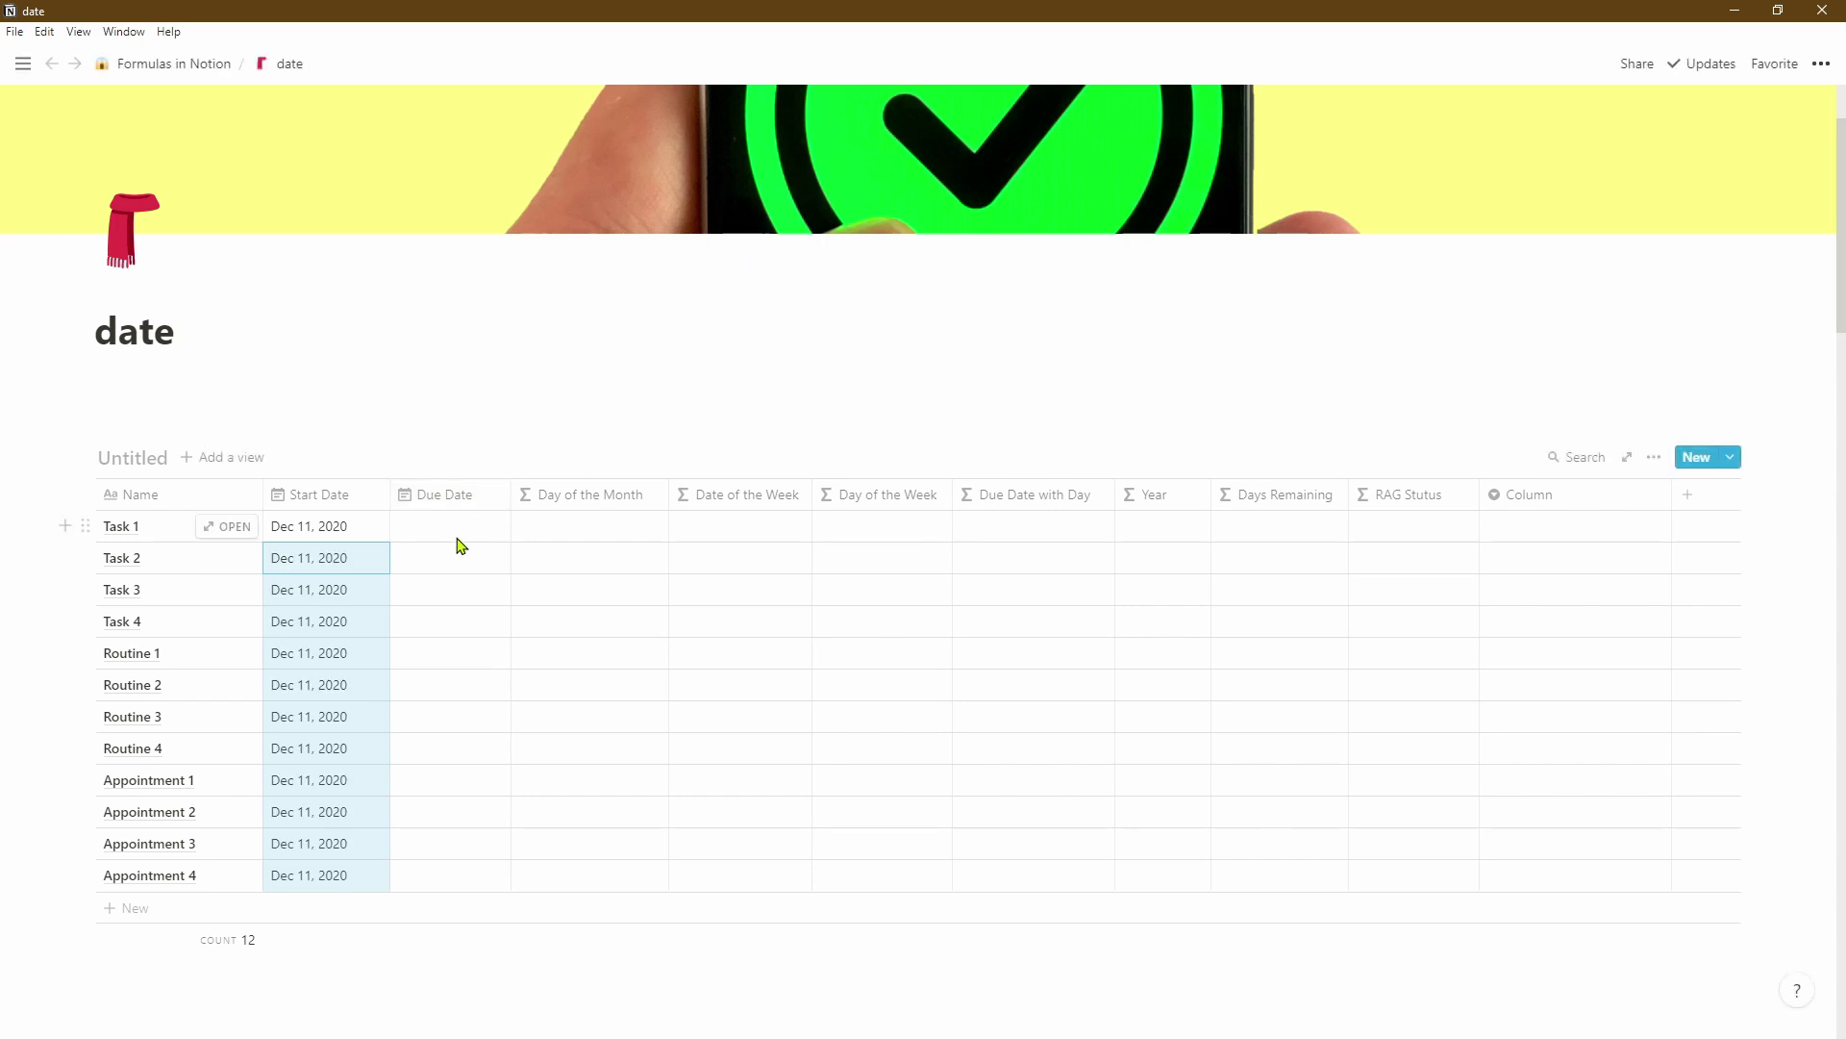
- Set the Due Date of Task 1 to Dec 10, 2020 and of Task 2 to Dec 11, 2020
left_click(459, 537)
left_click(518, 663)
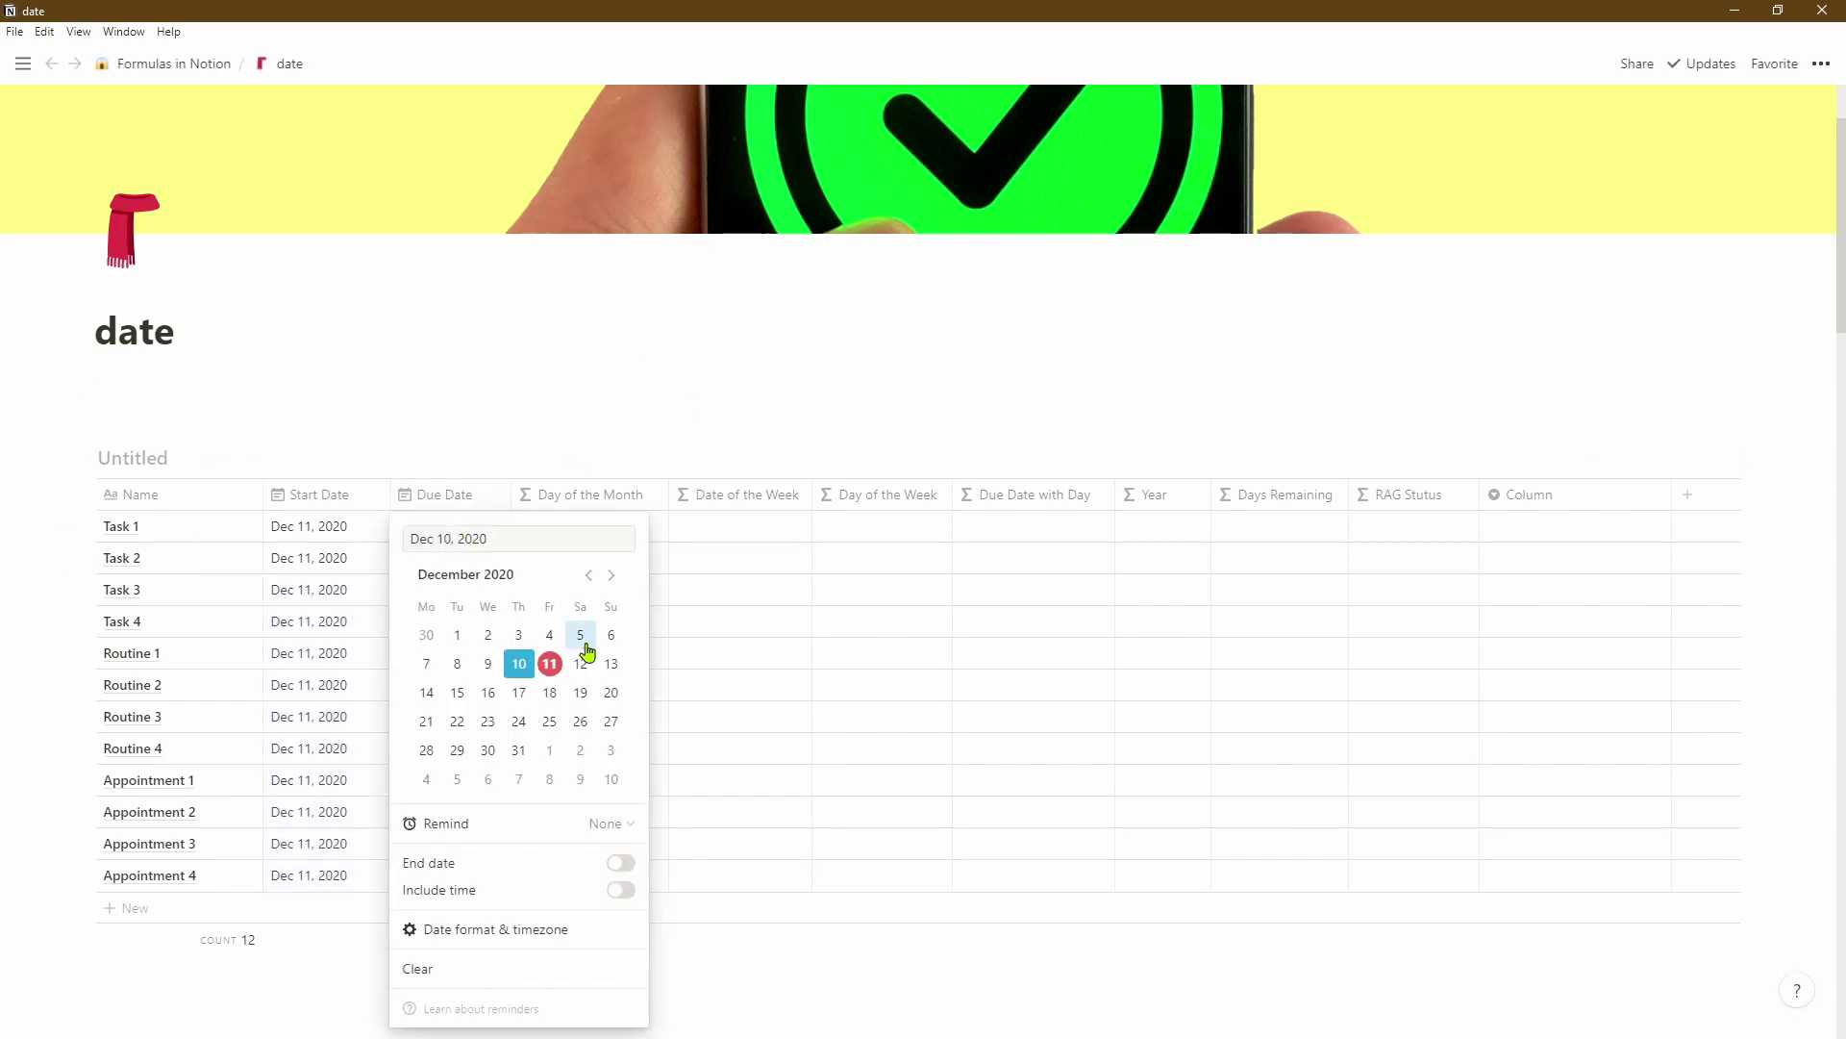
left_click(669, 608)
left_click(472, 572)
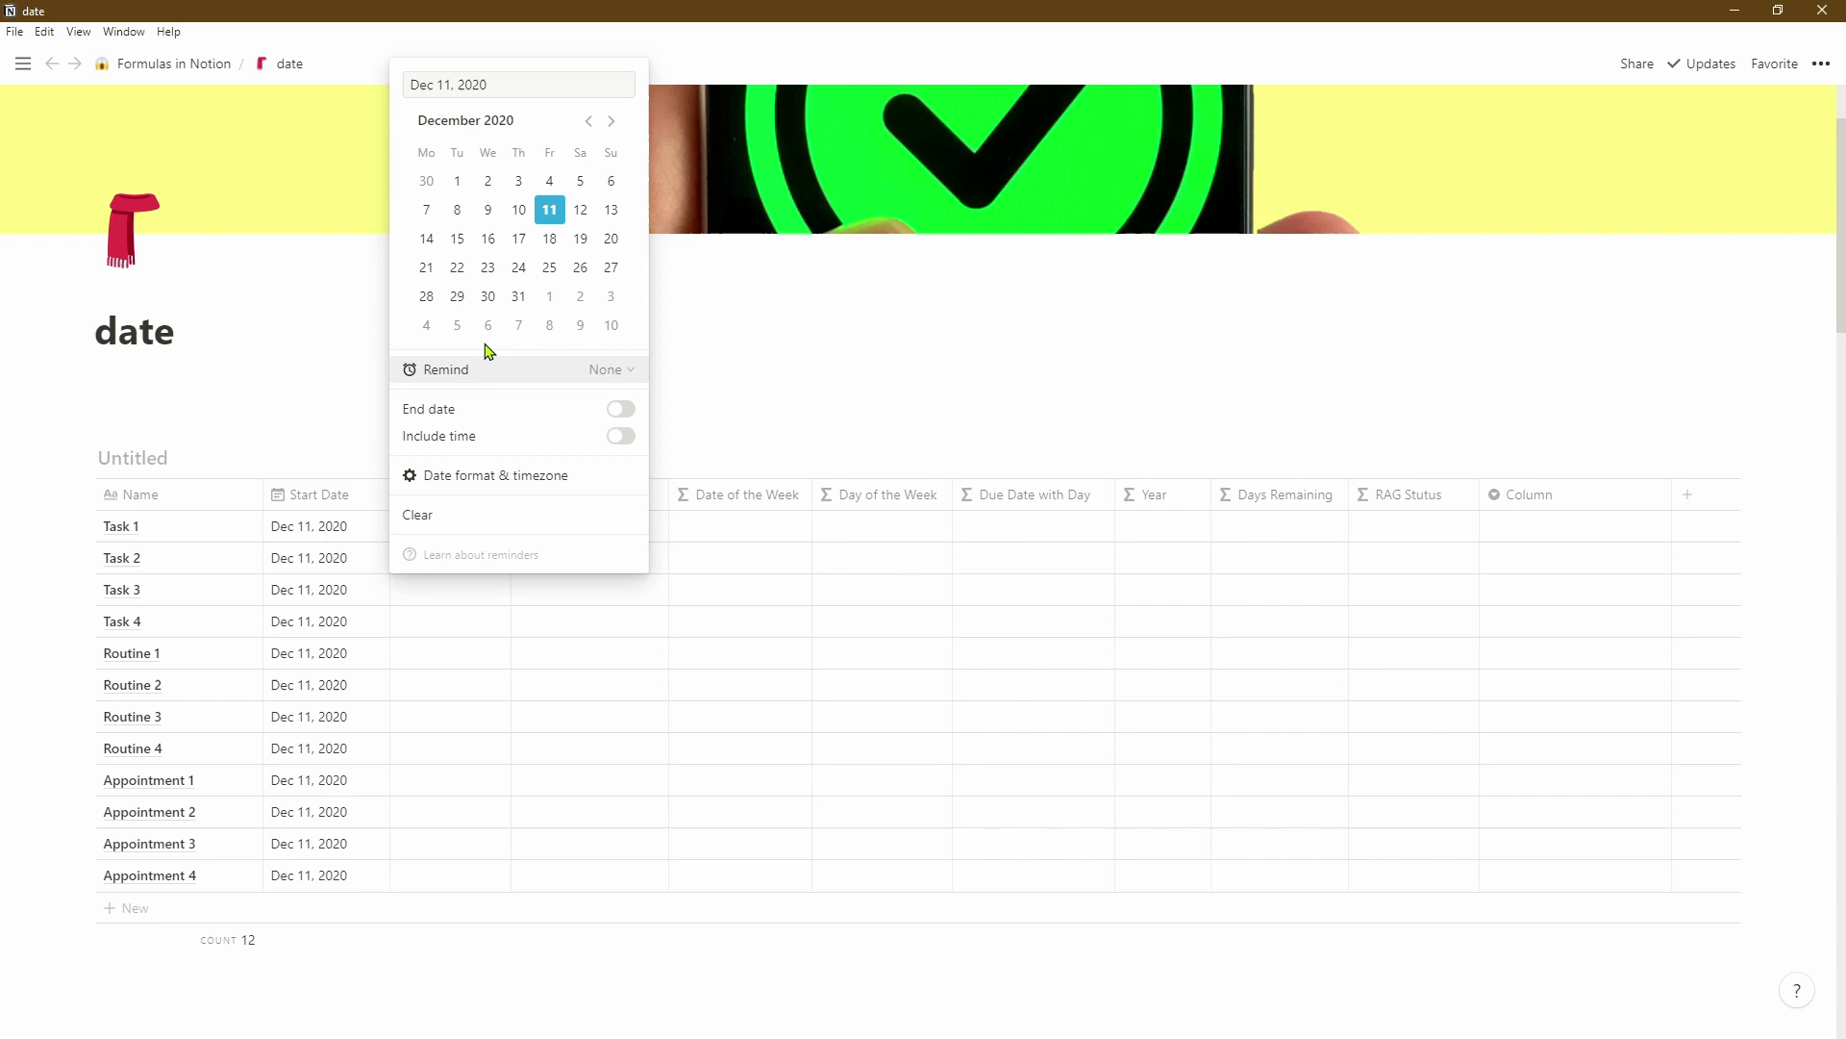
left_click(562, 221)
left_click(465, 627)
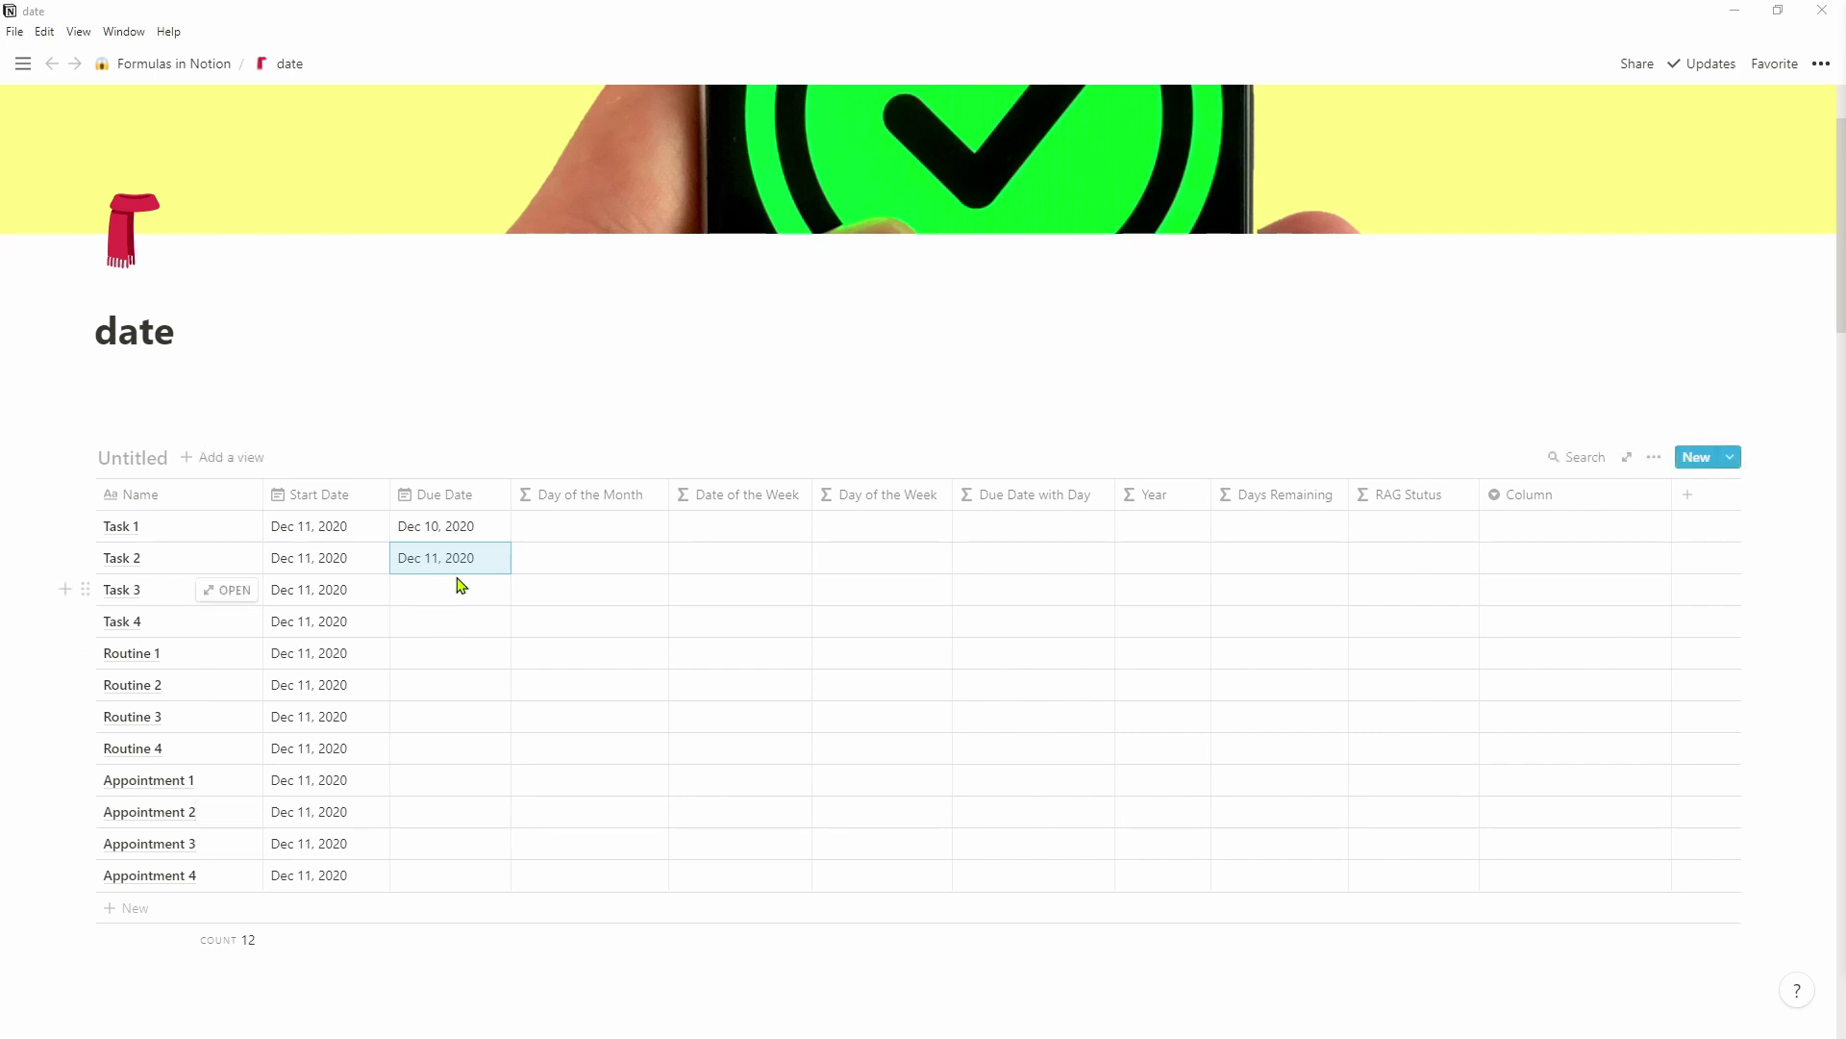
left_click(612, 33)
key("Down")
key("ctrl+v")
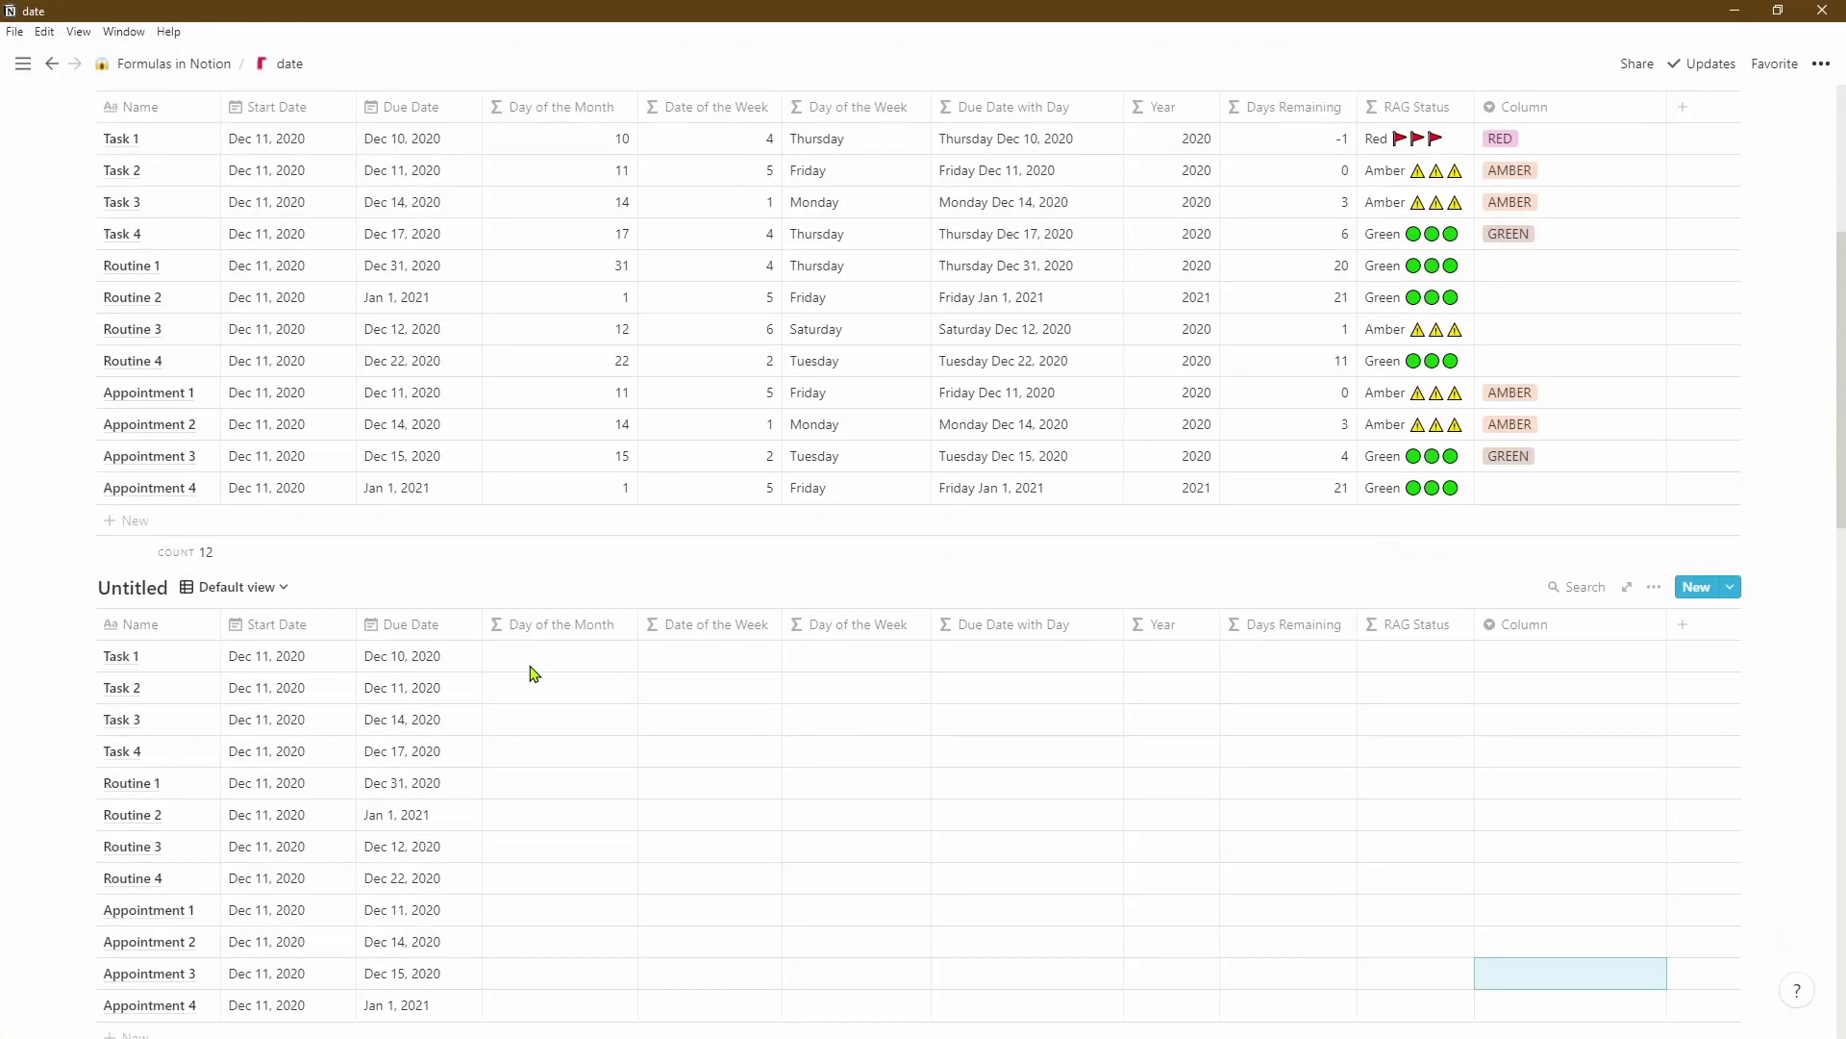
- Set the Day of the Month formula in the lower table to date(prop("Due Date"))
left_click(532, 671)
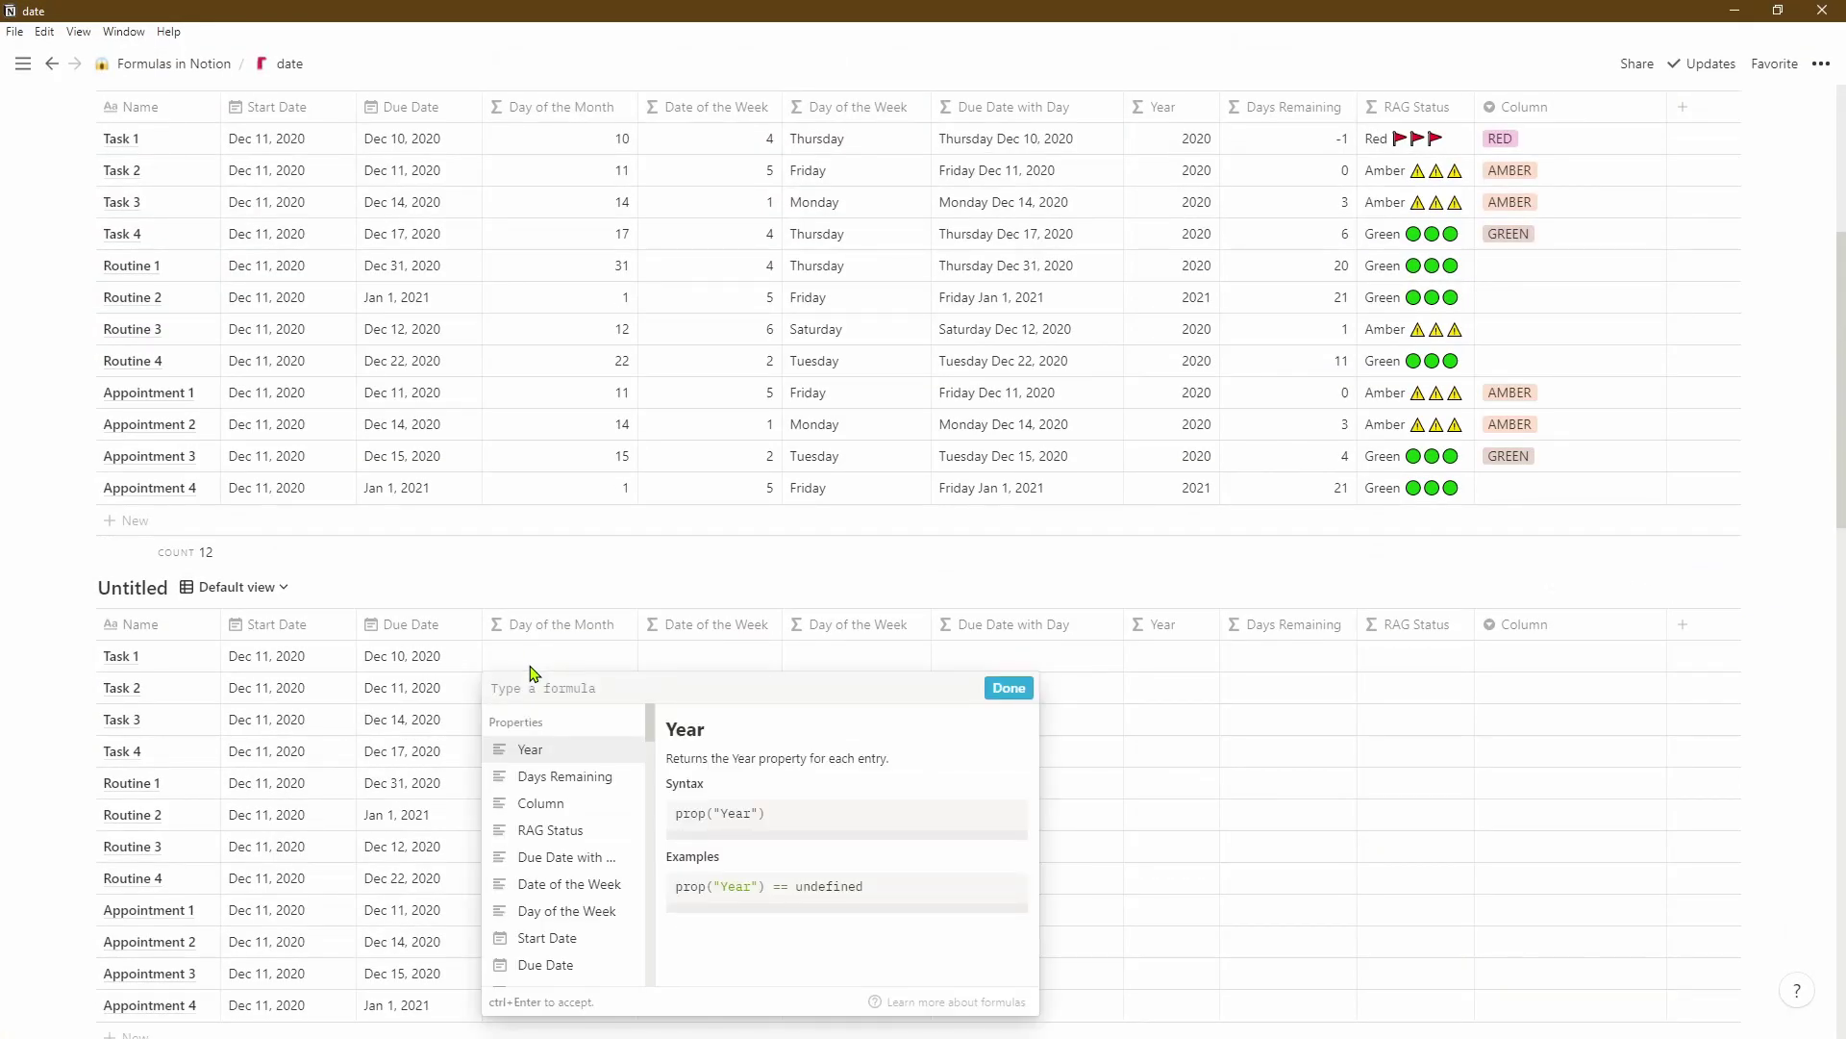
type("date")
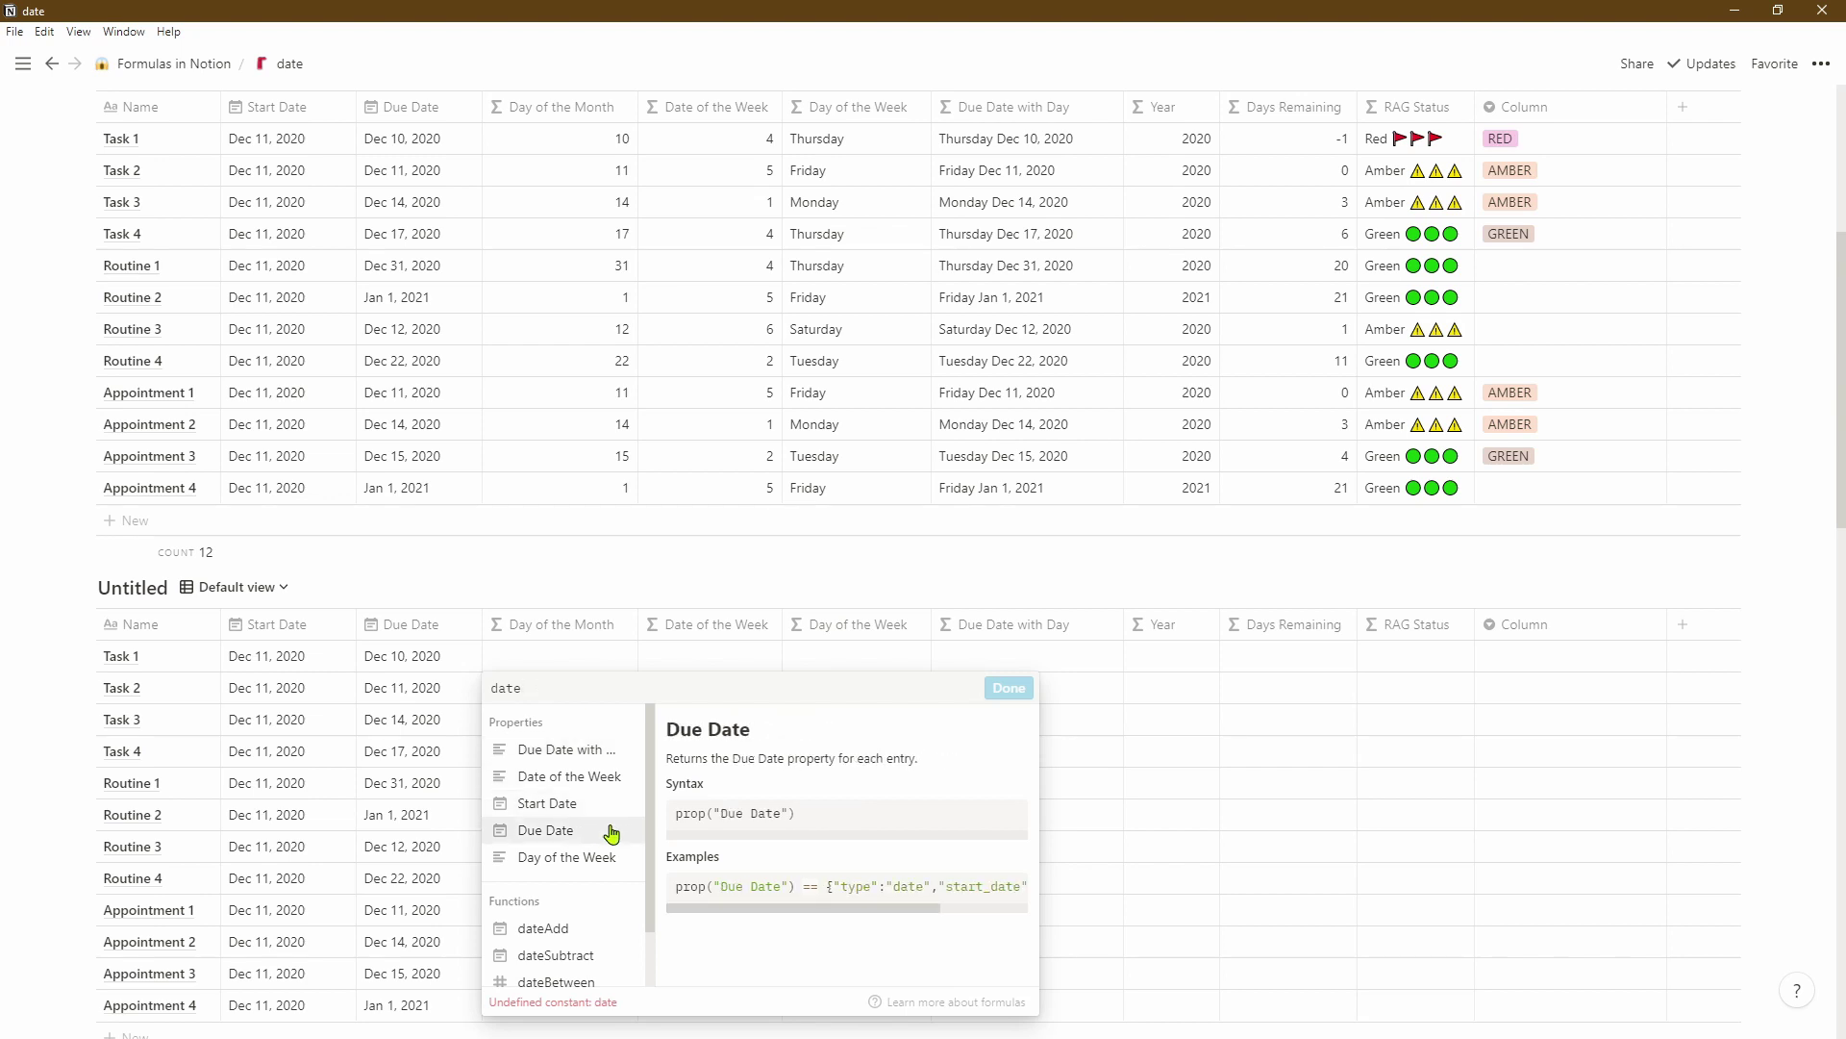
scroll(612, 833, "down", 1)
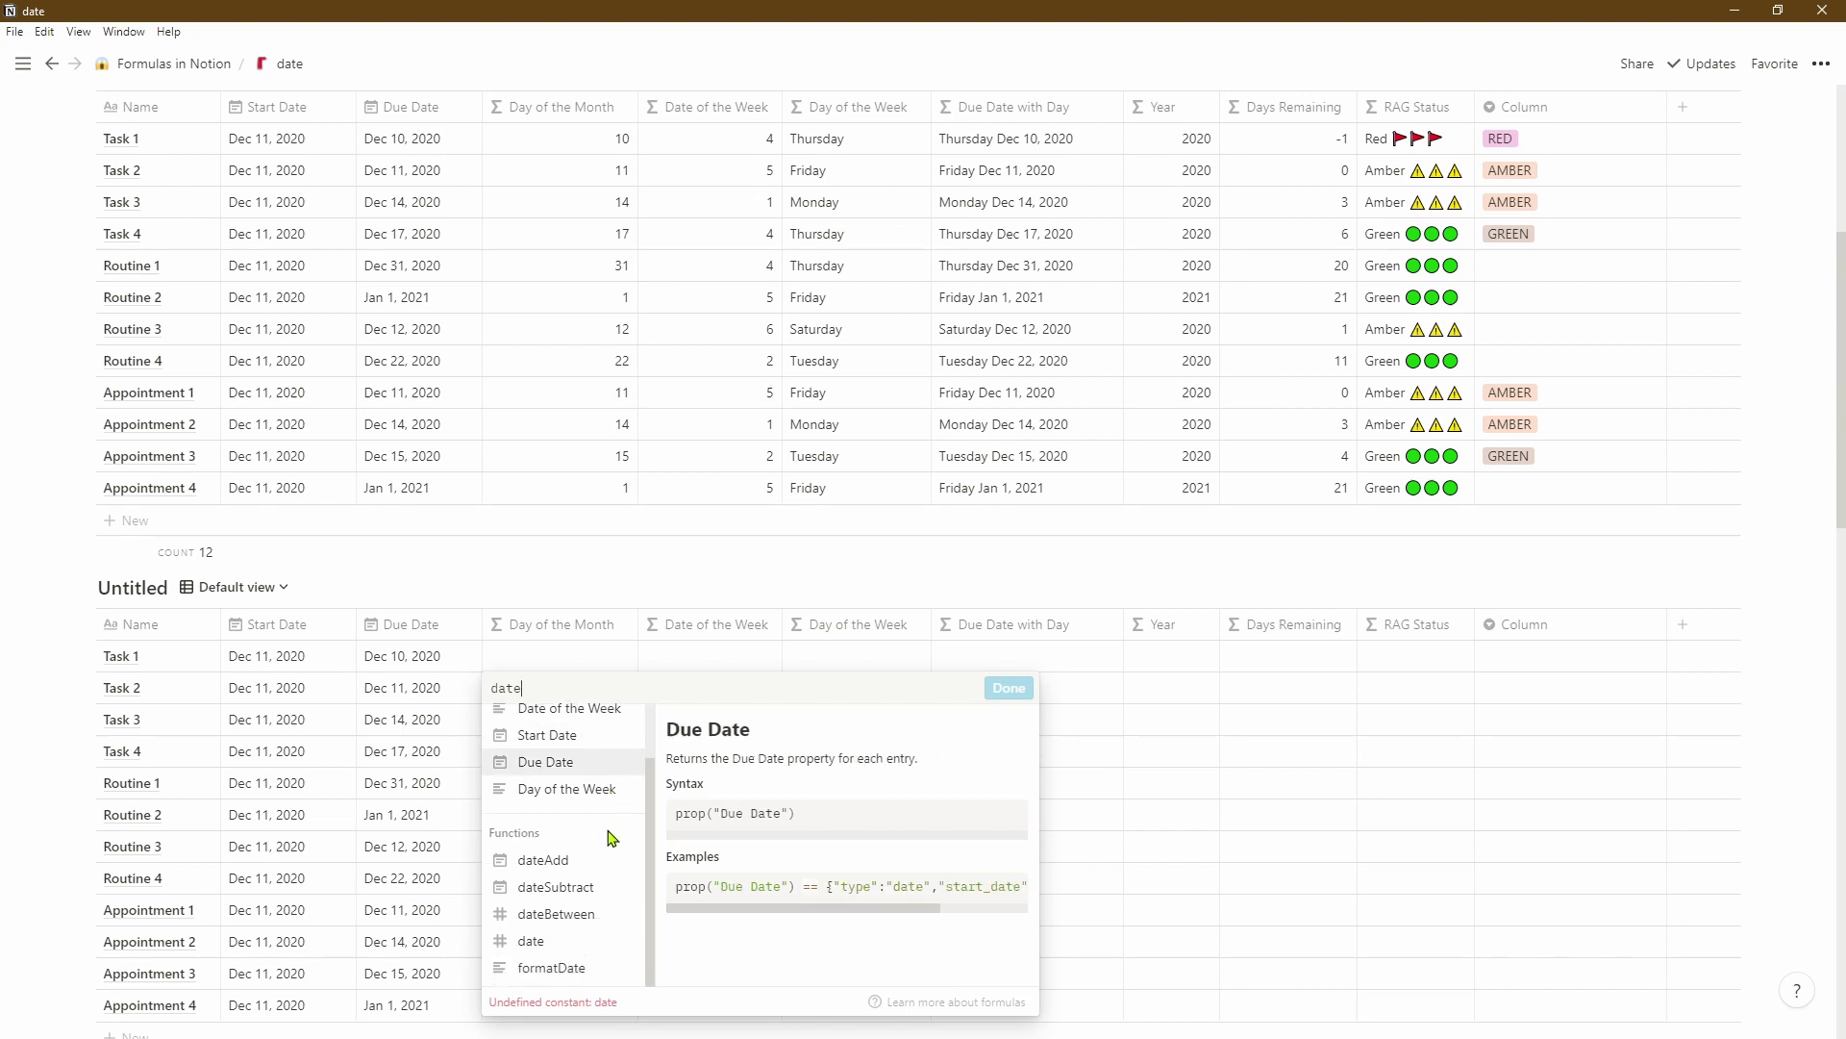
left_click(531, 941)
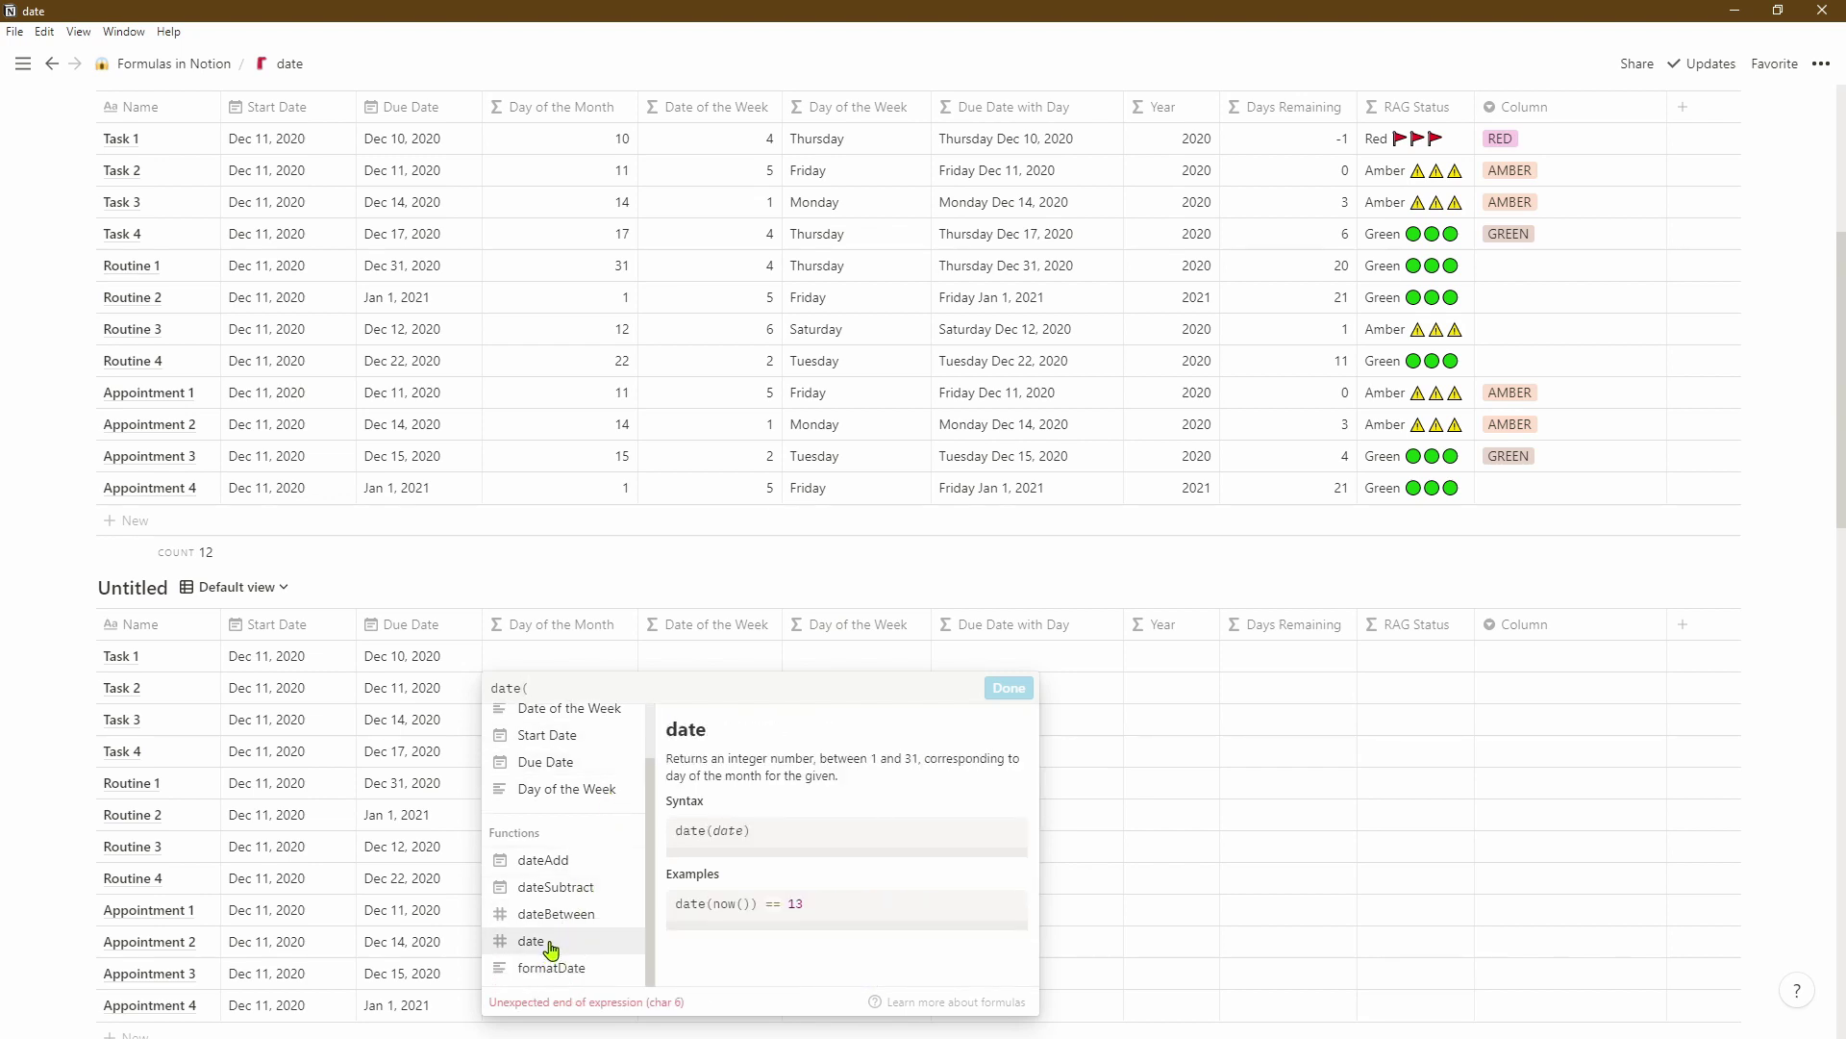
scroll(585, 739, "up", 1)
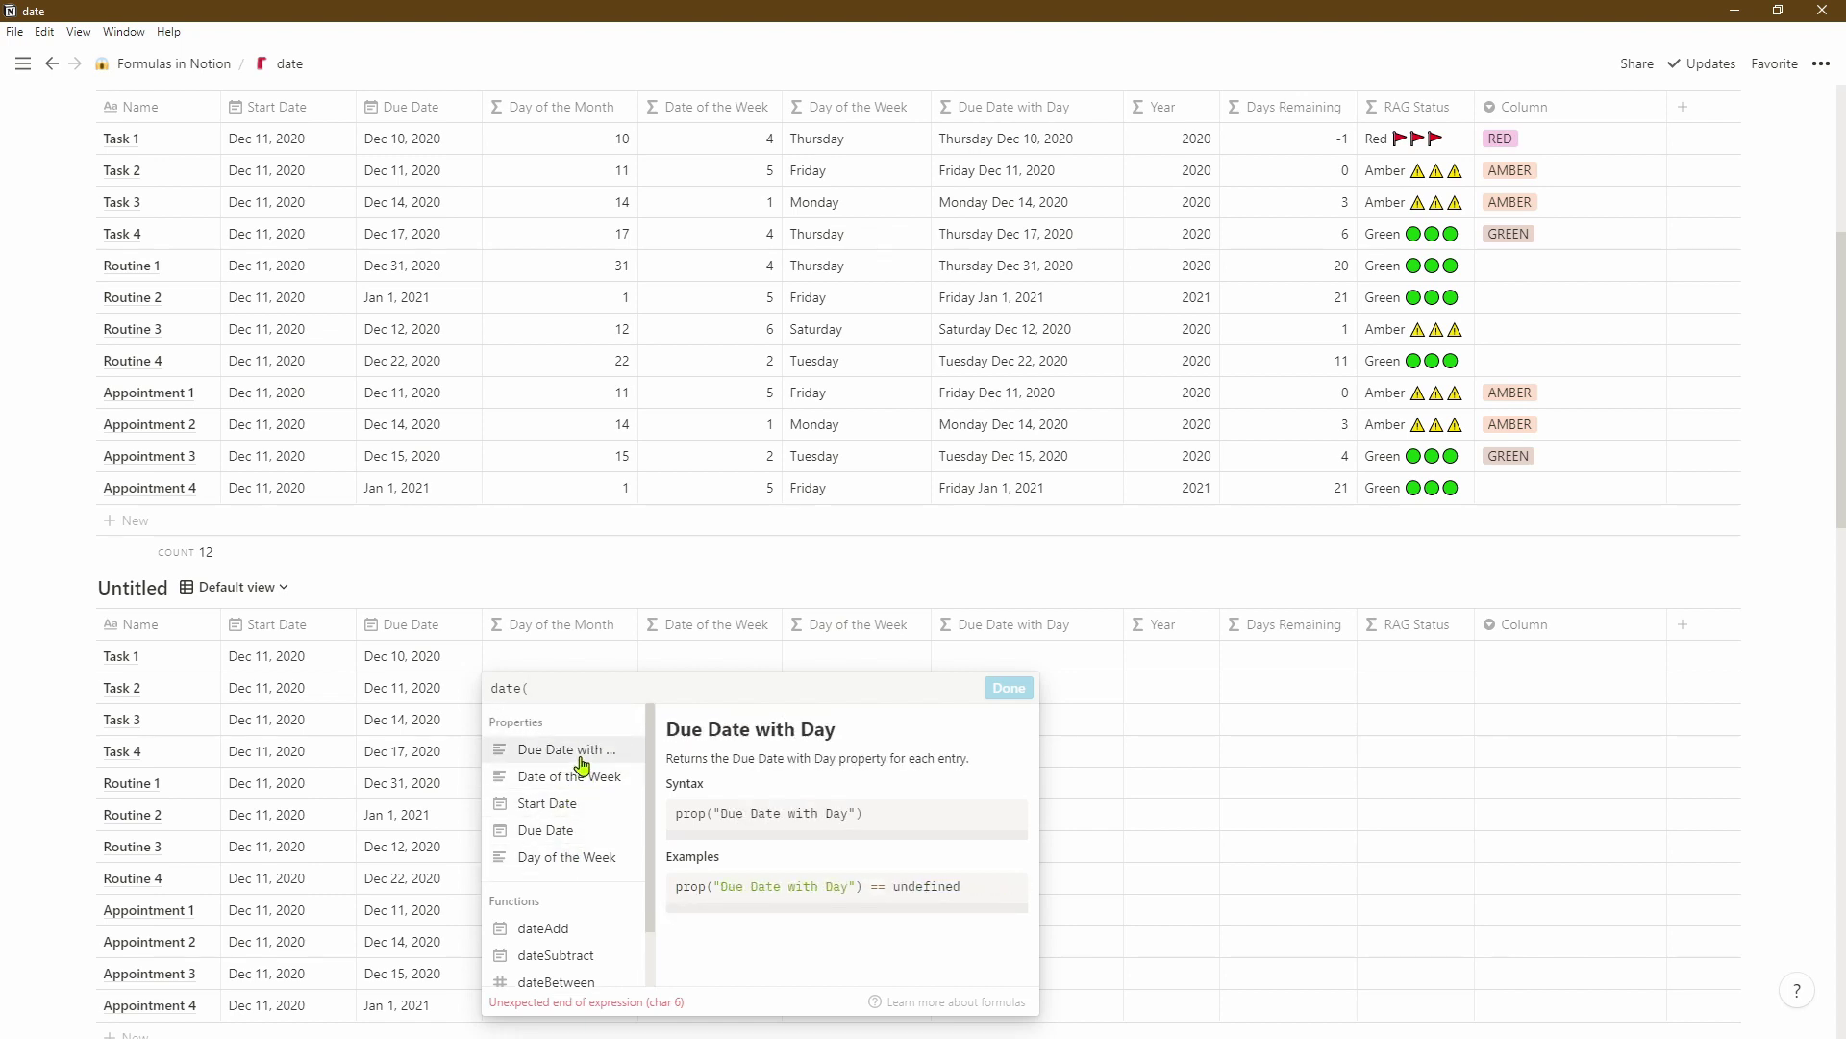
left_click(567, 836)
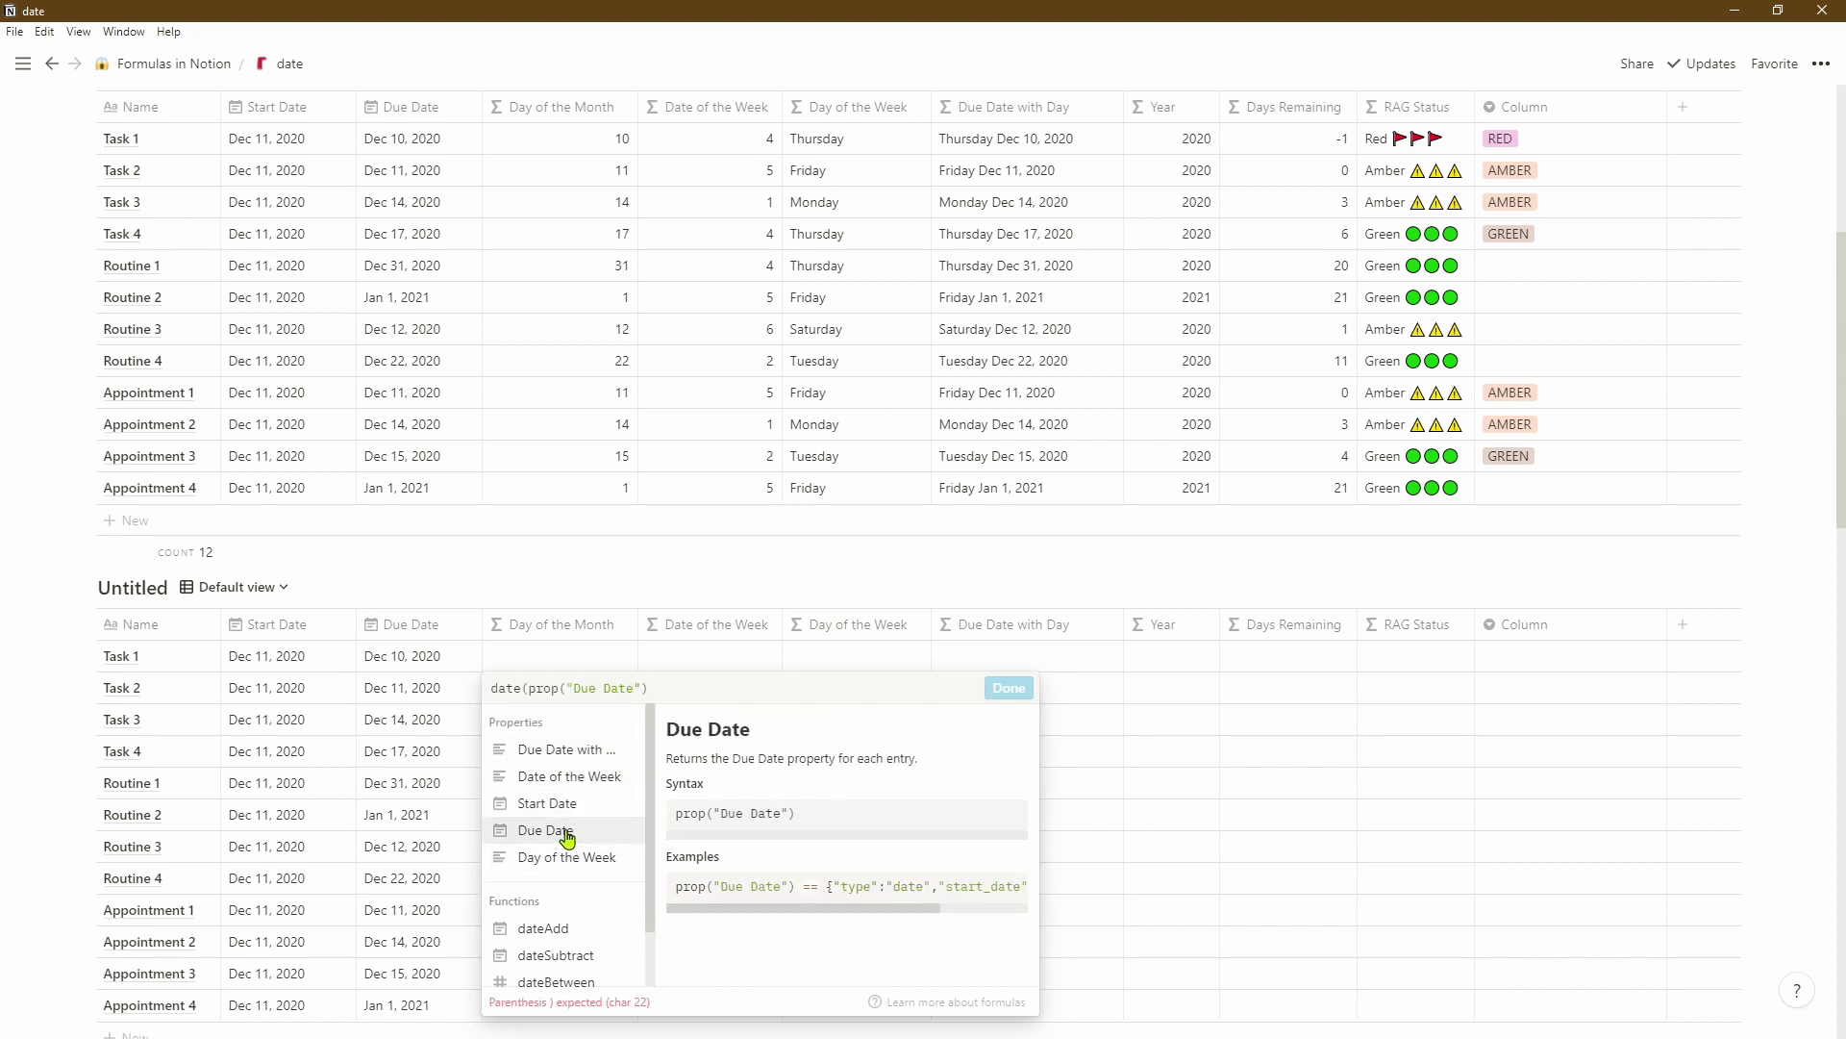
type(")")
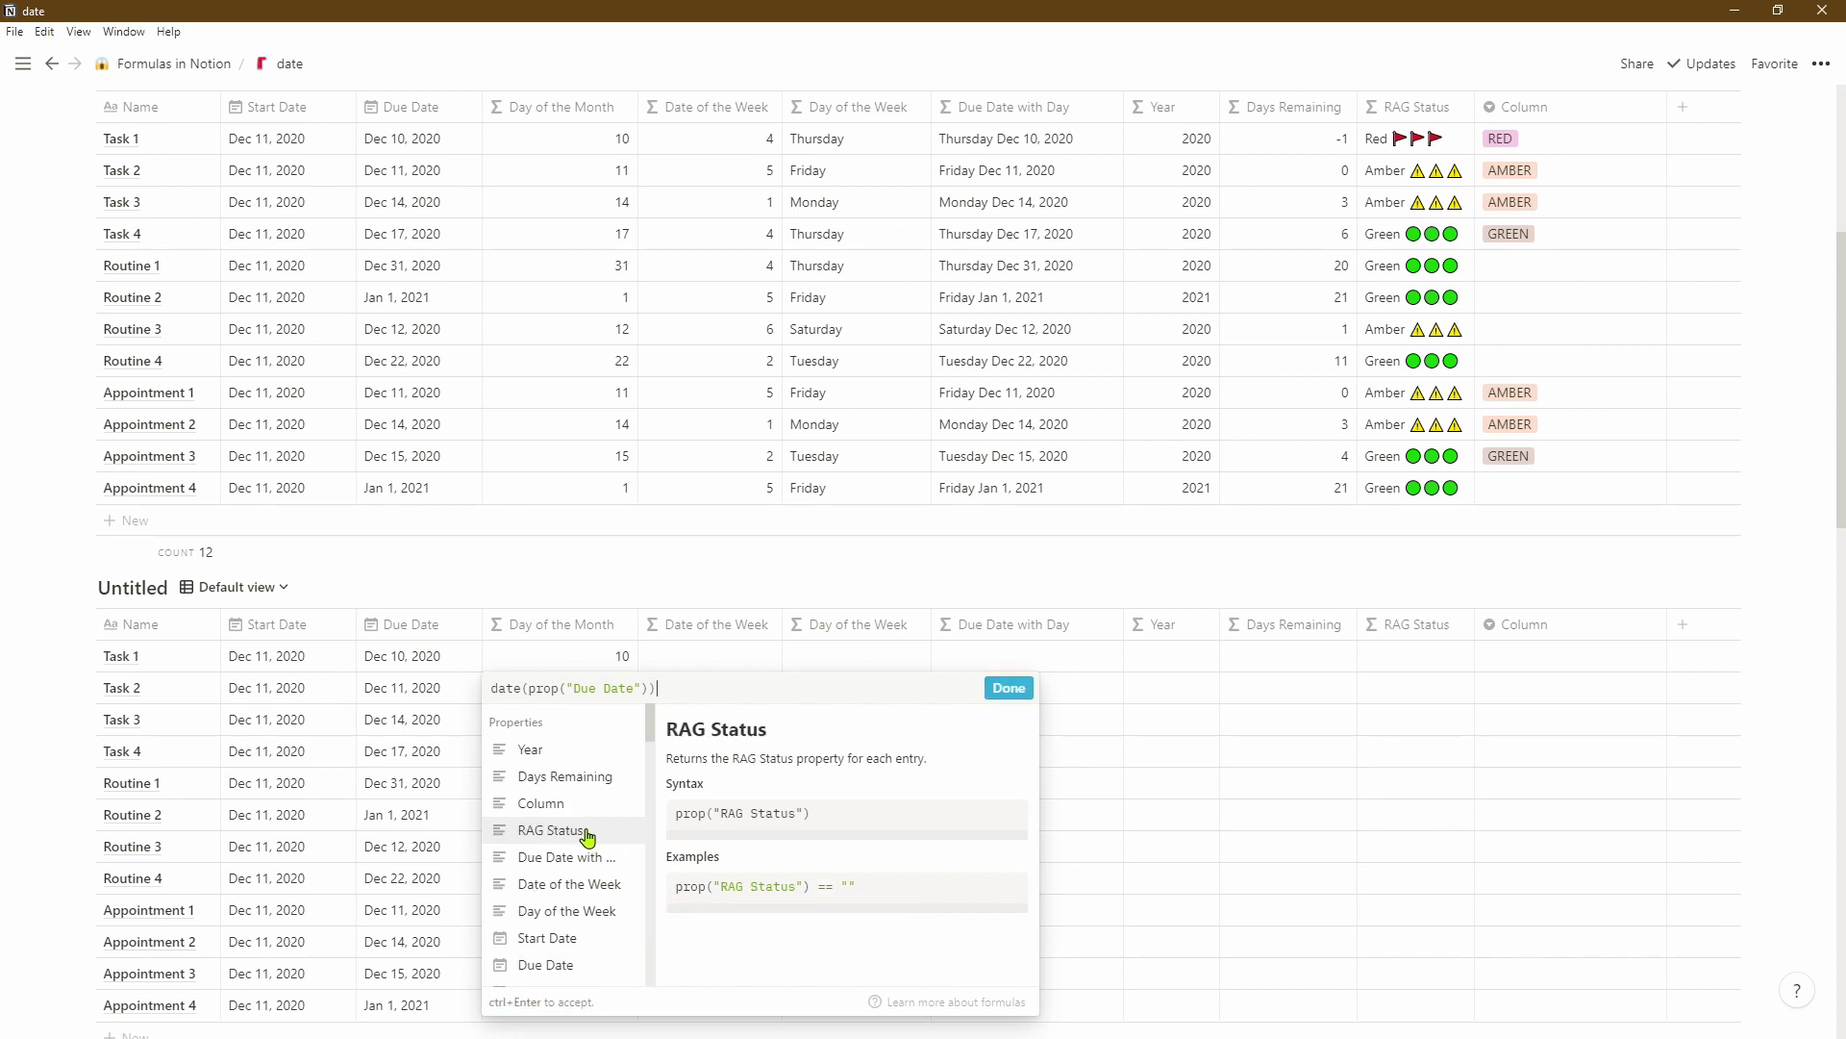
left_click(1000, 689)
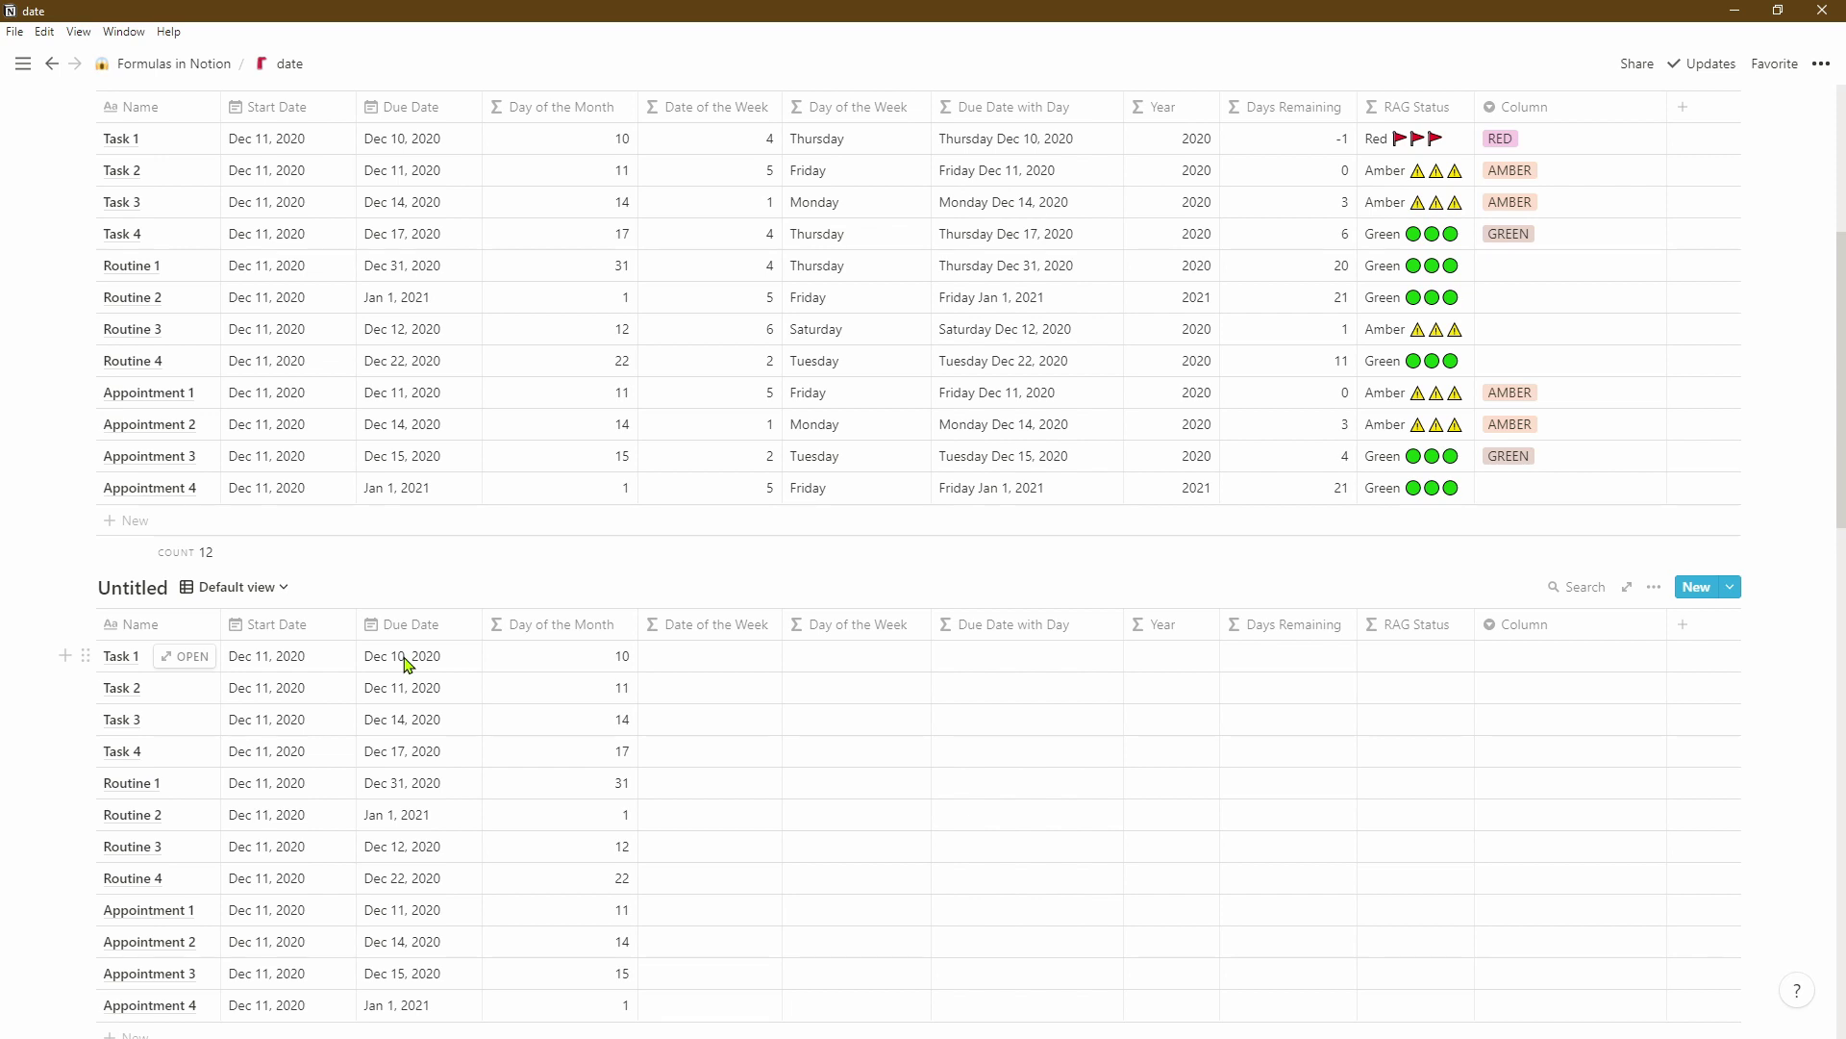
- Set the Date of the Week formula in the lower table to day(prop("Due Date")) and check it against Task 1's Due Date in the calendar
left_click(742, 659)
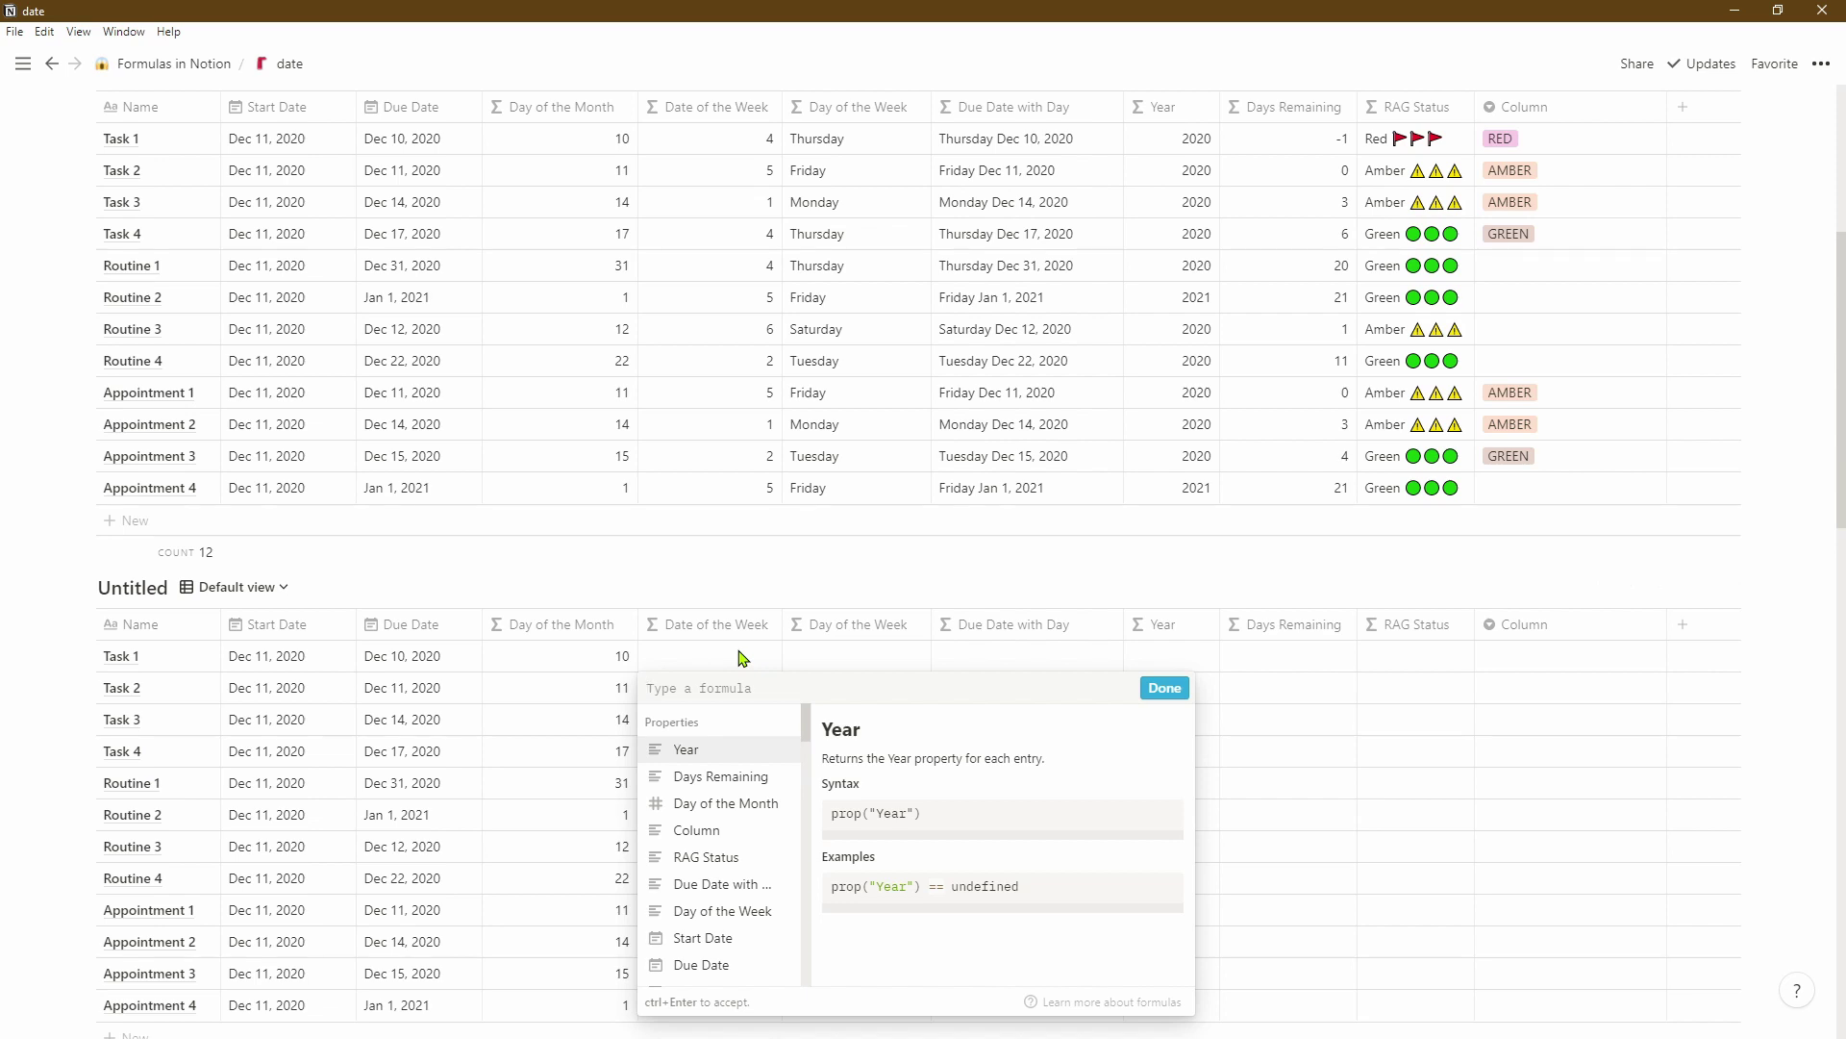
type("day")
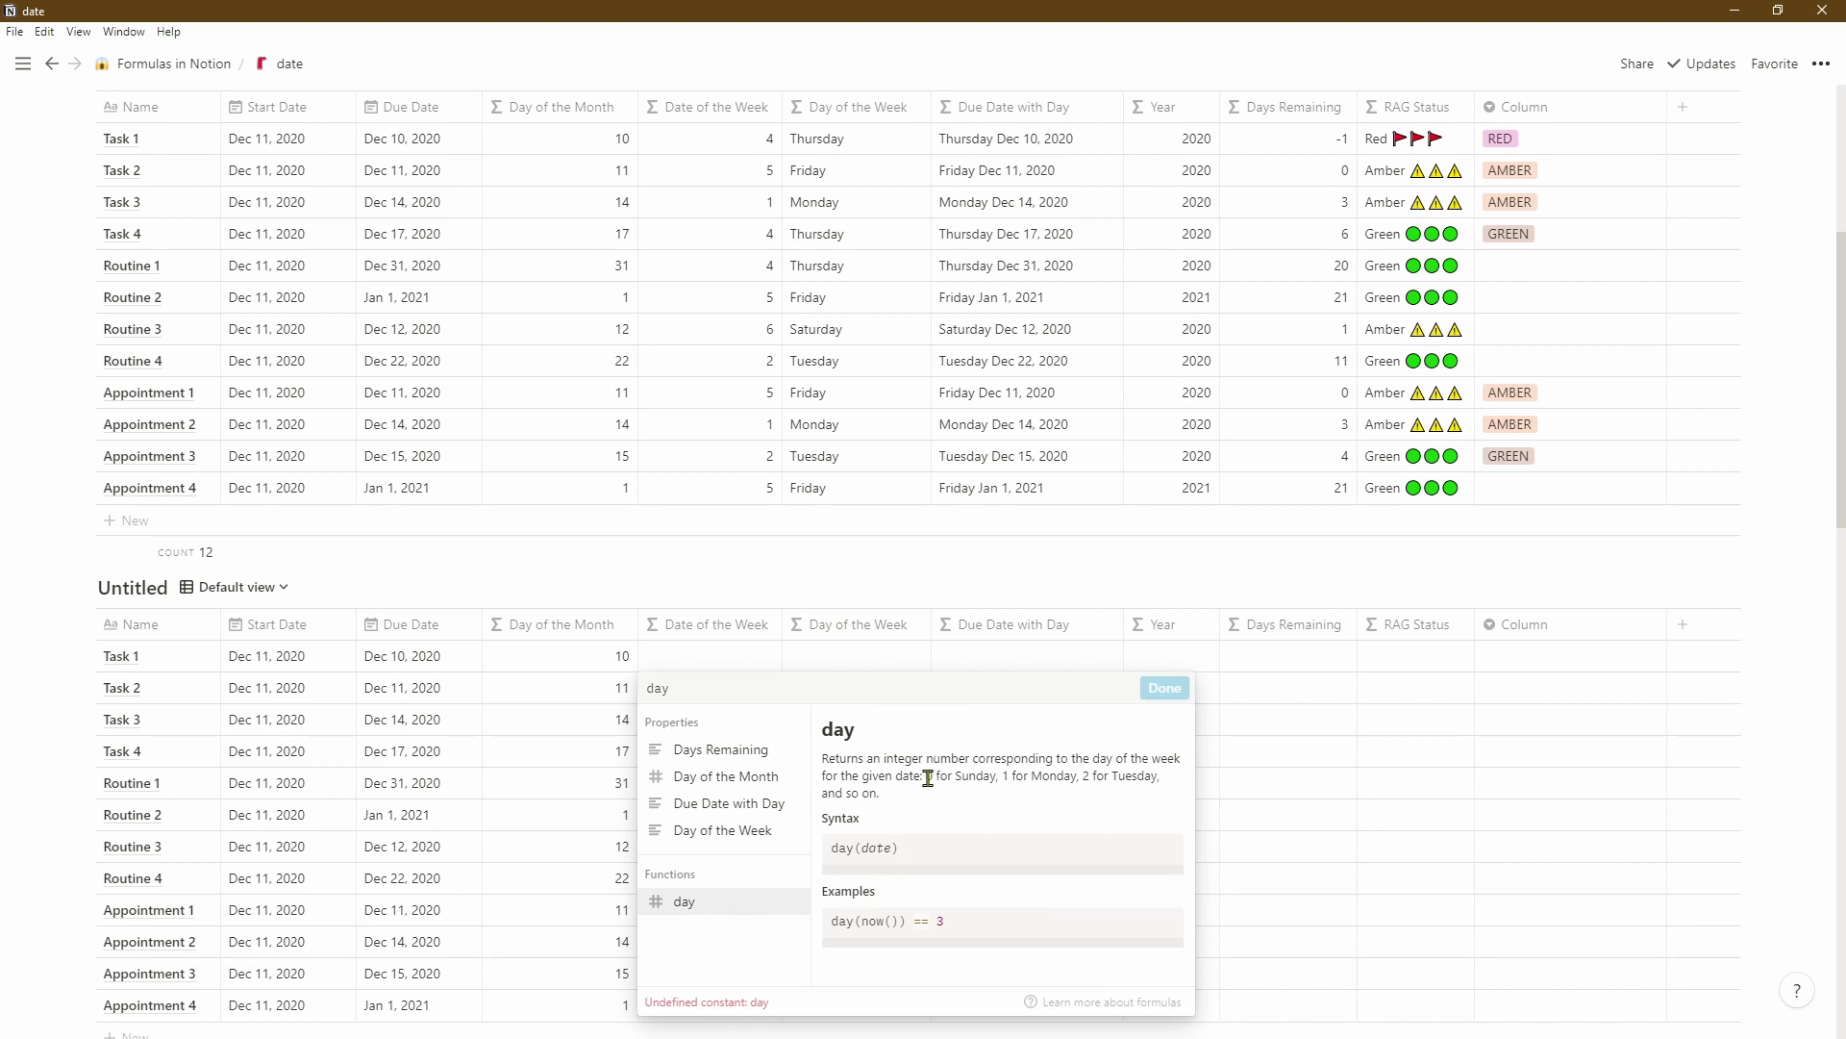
left_click_drag(929, 776, 941, 801)
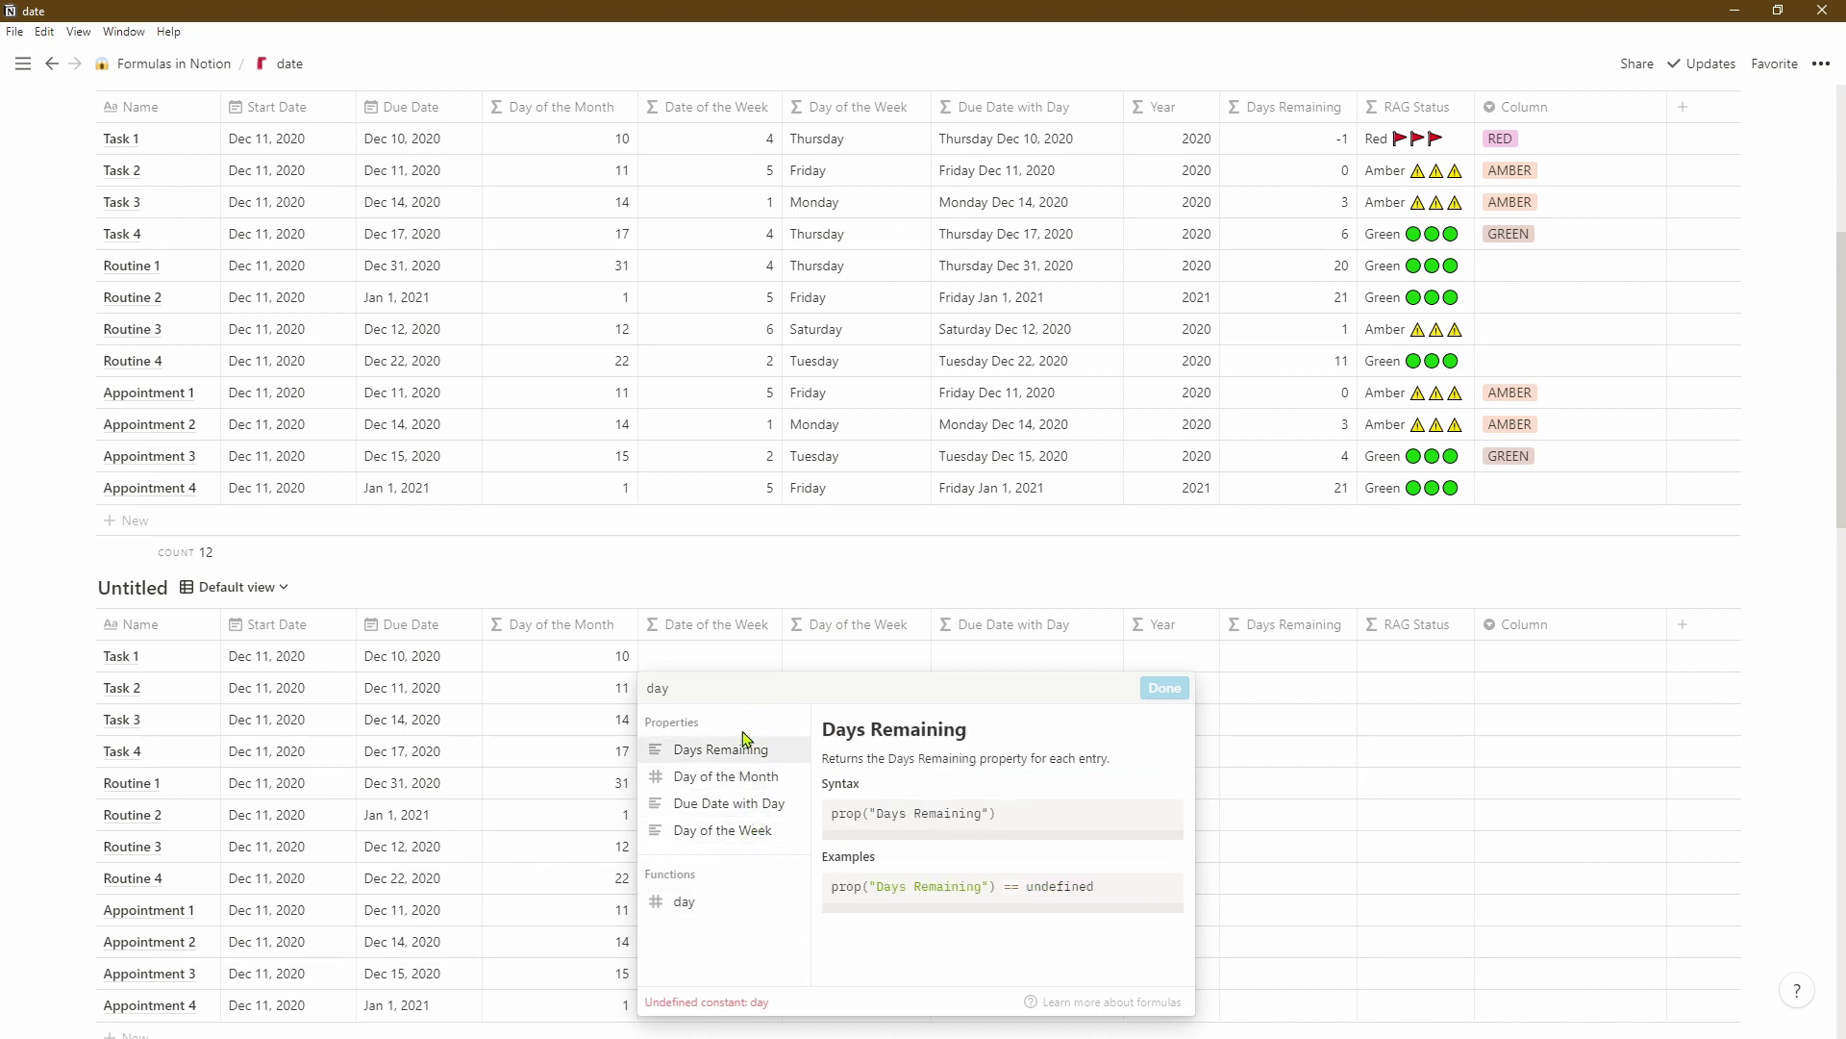
type("(due")
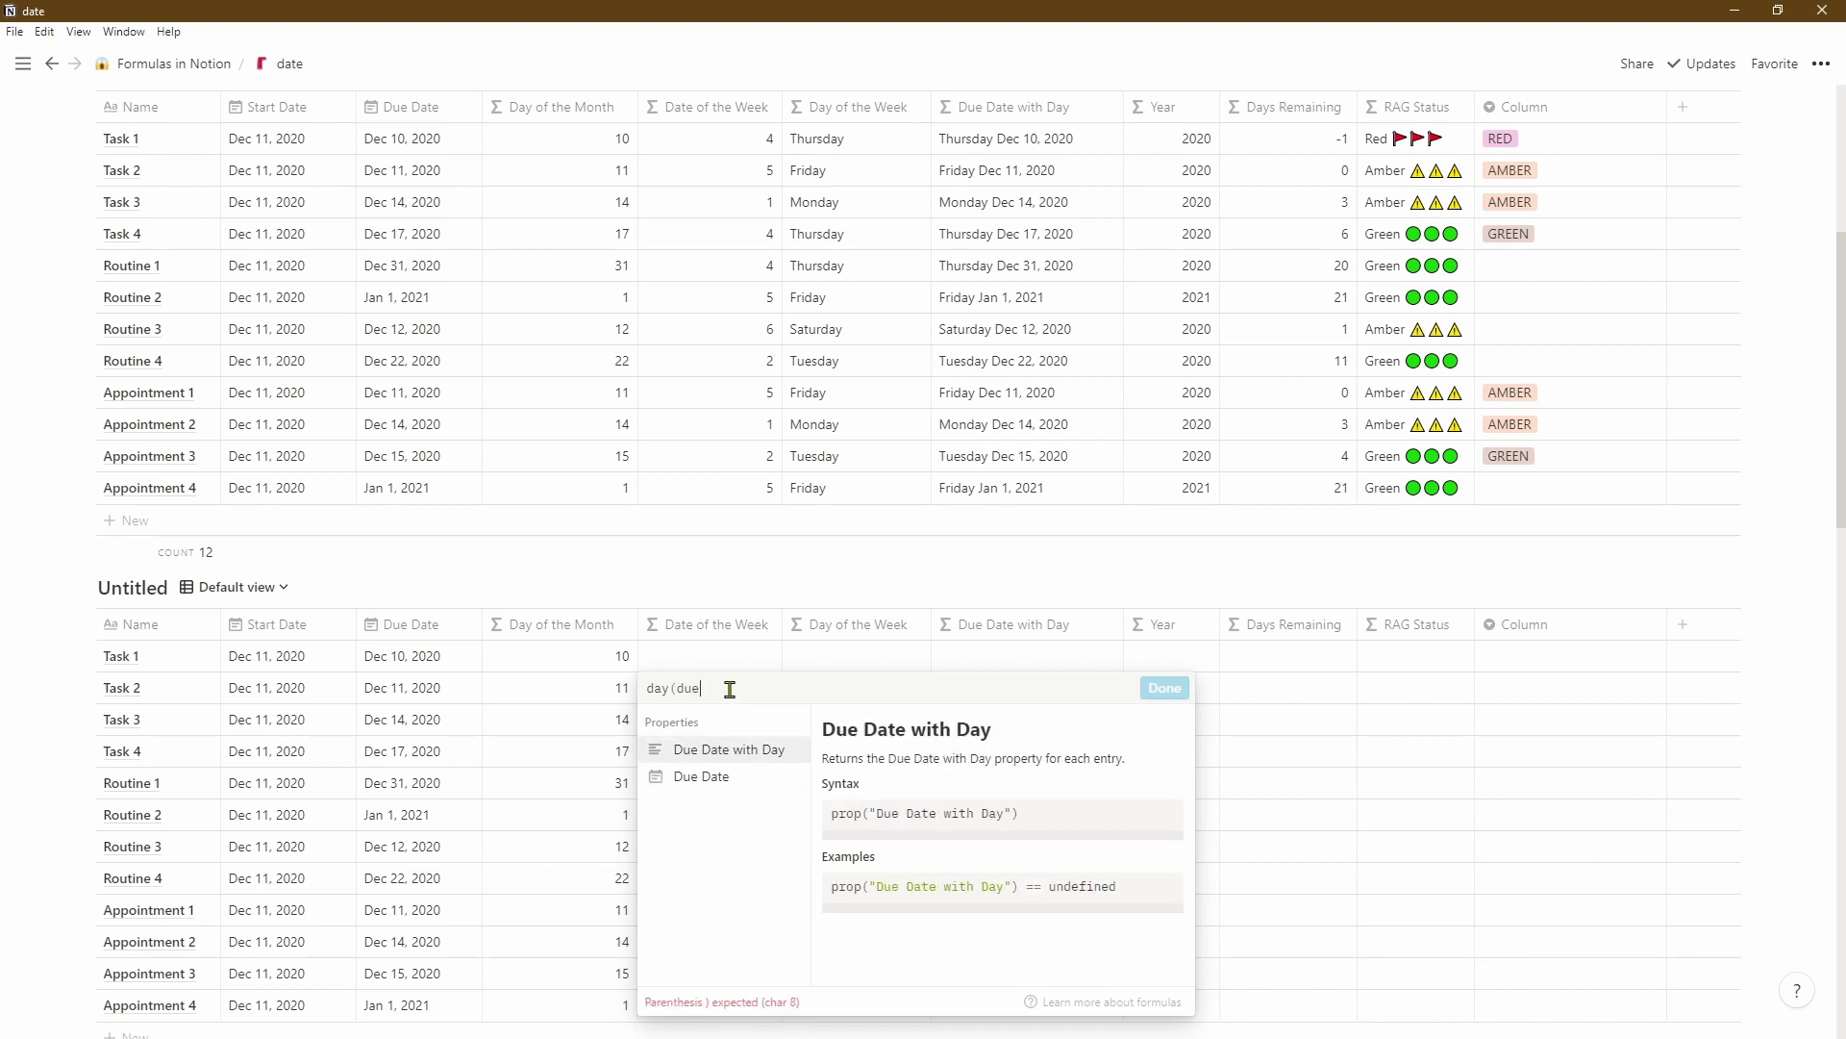
left_click(747, 787)
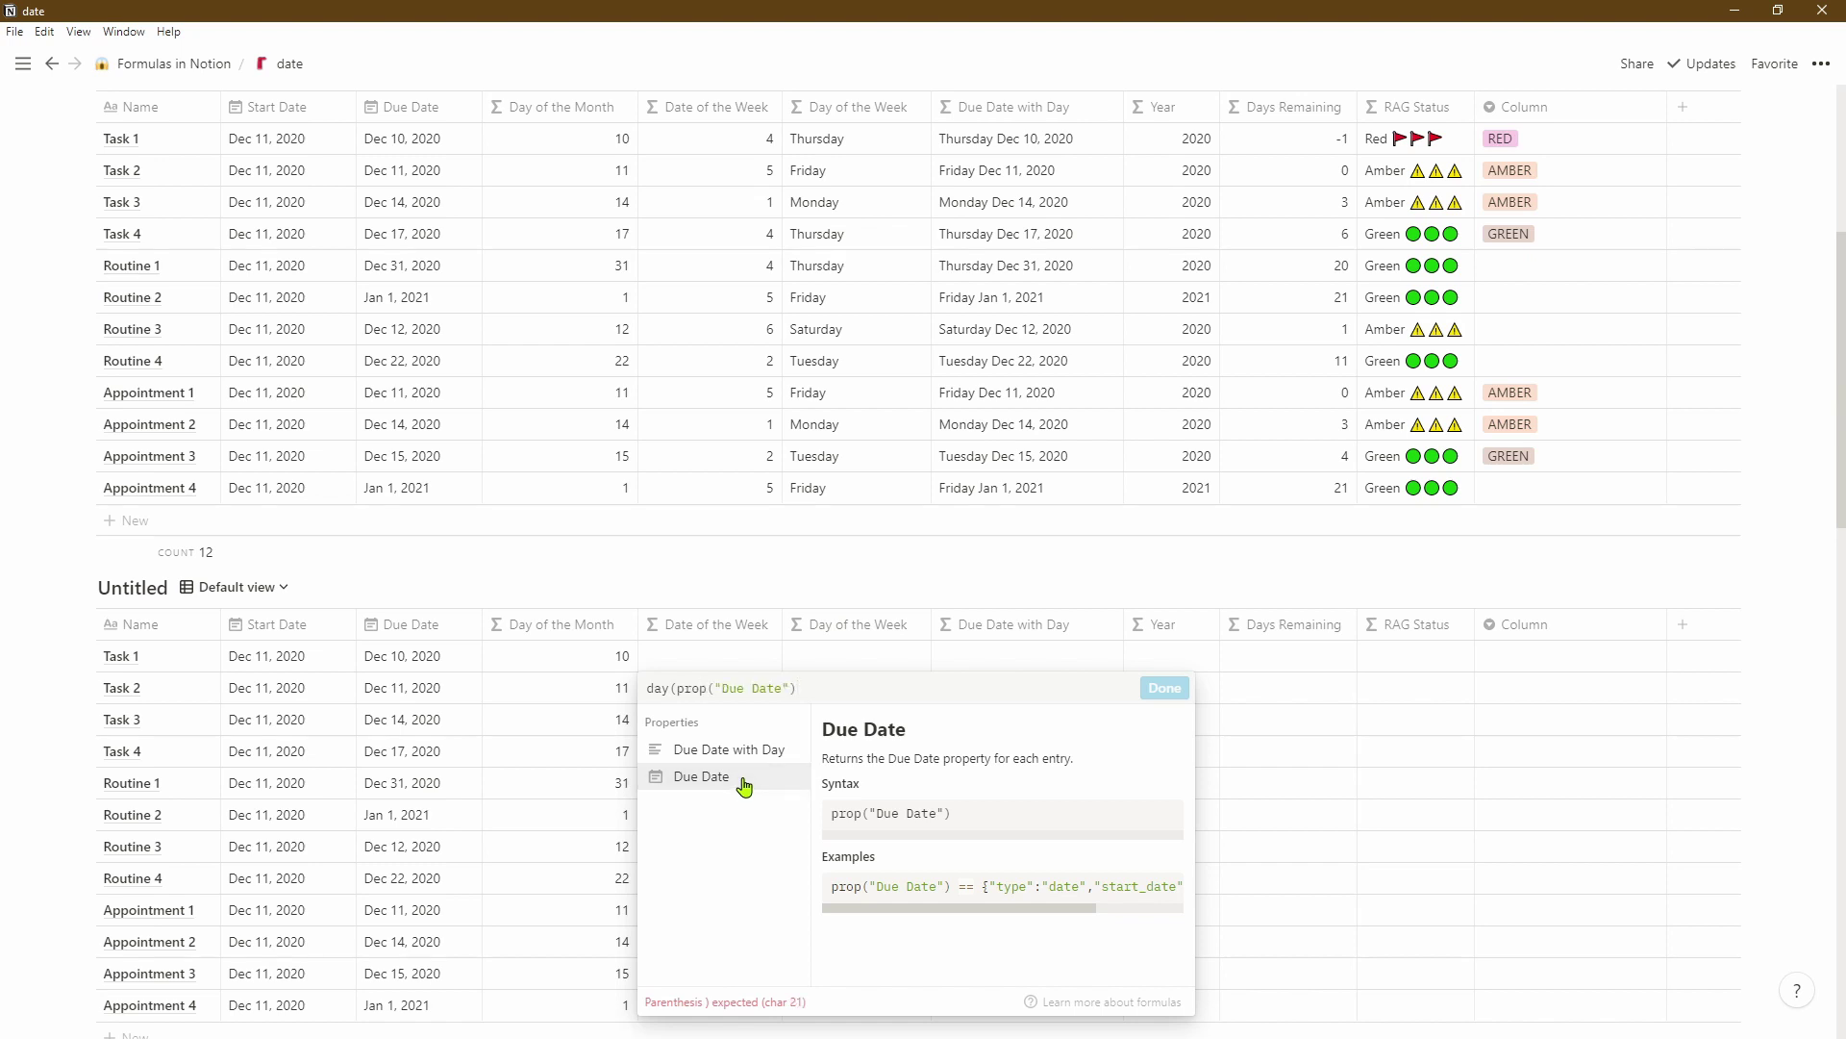
type(")")
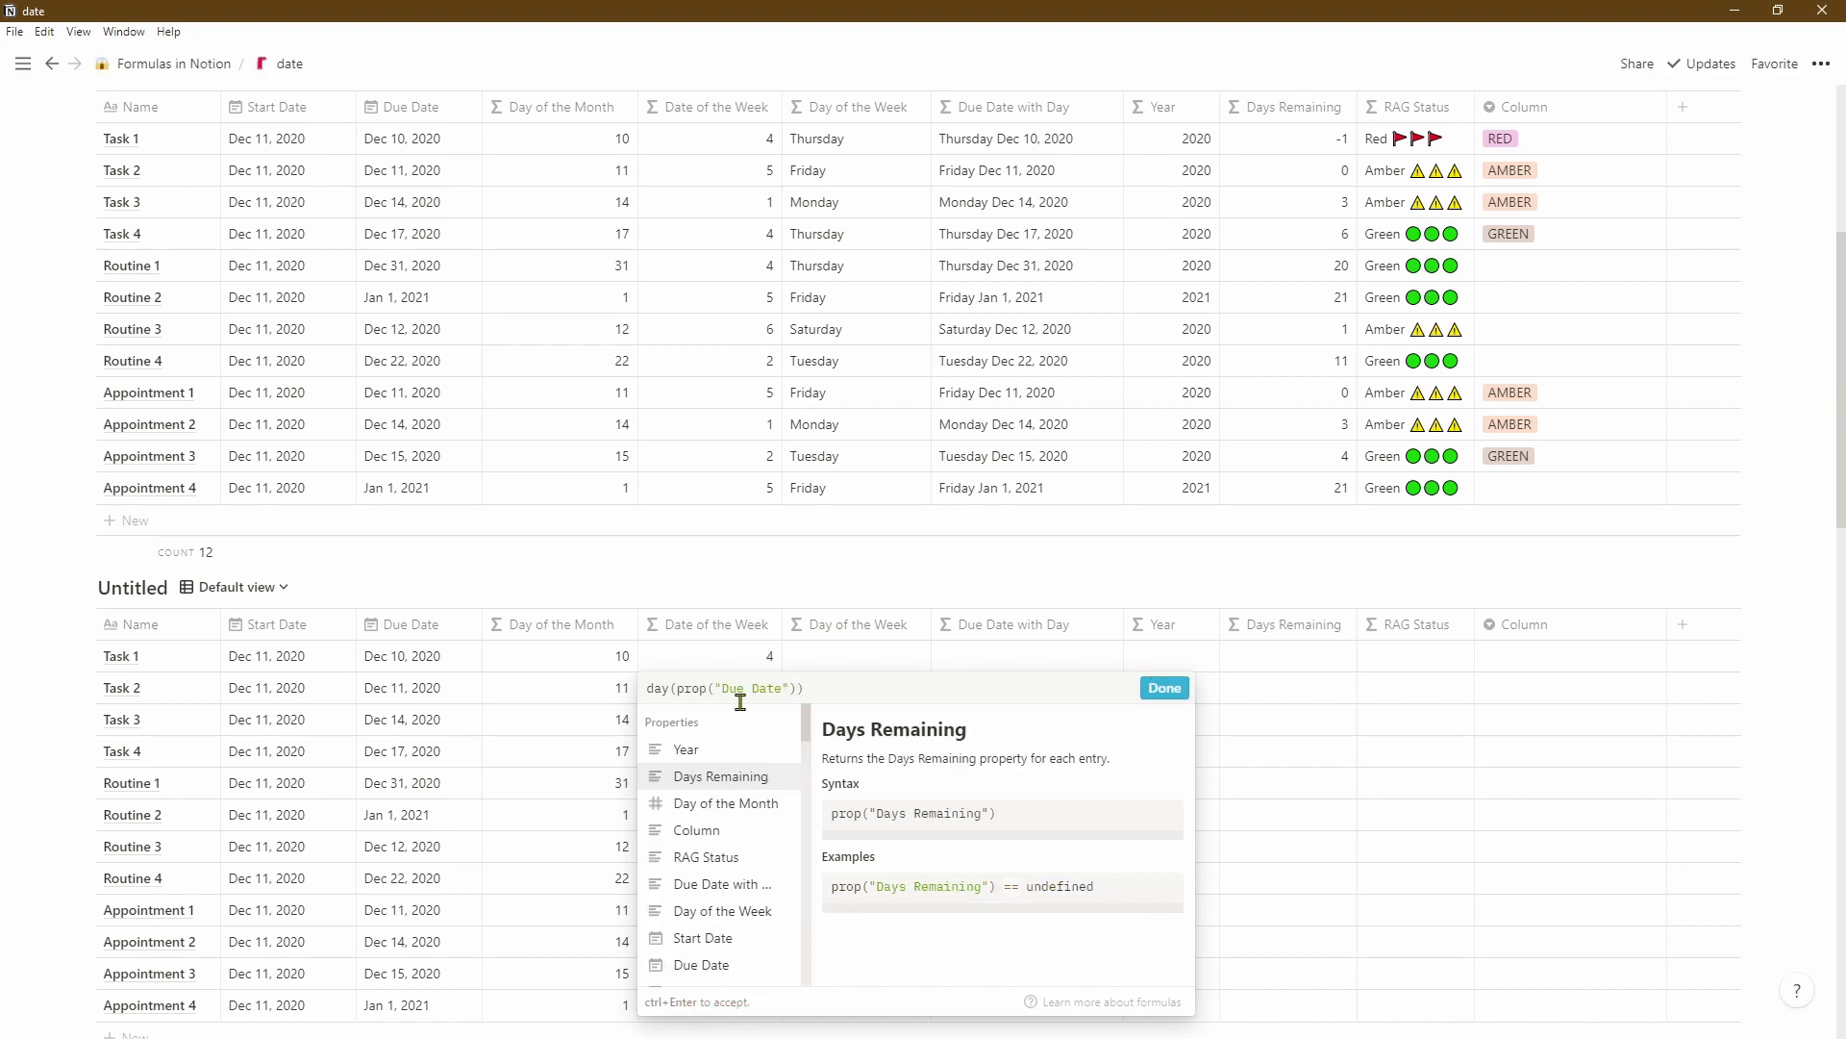
key("Return")
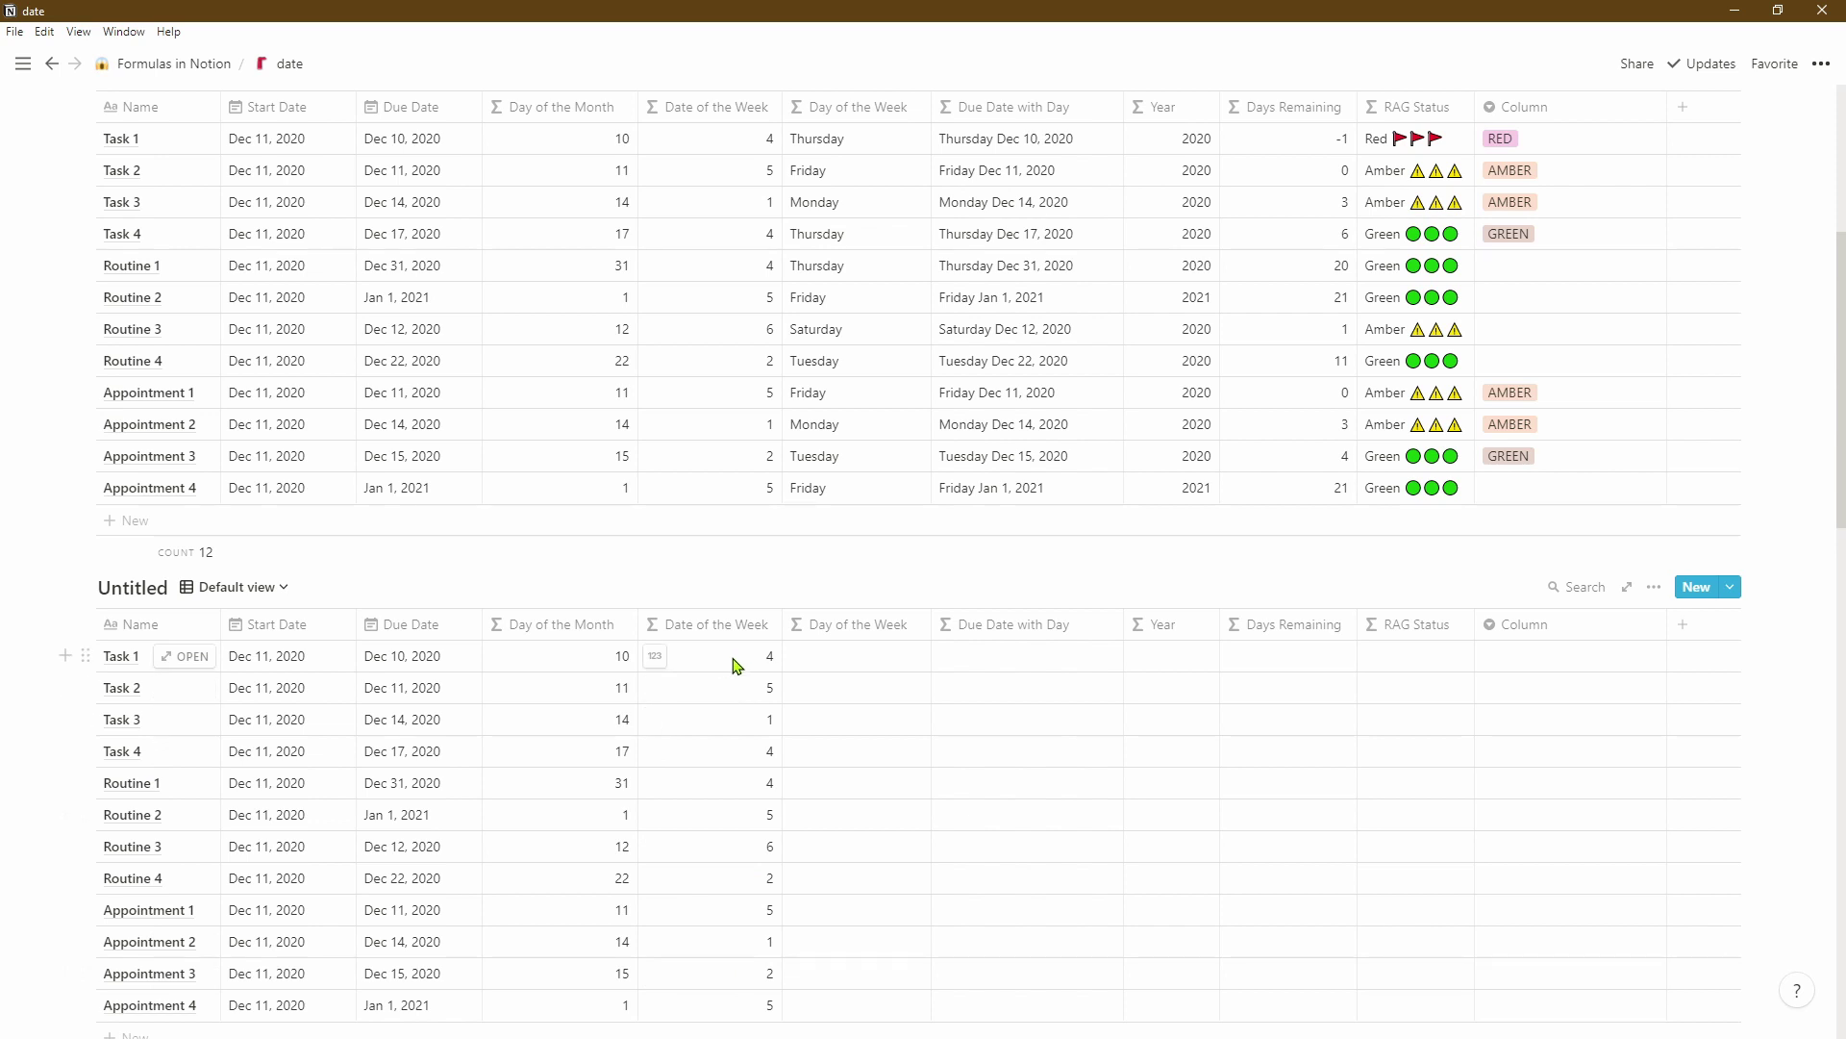
left_click(420, 665)
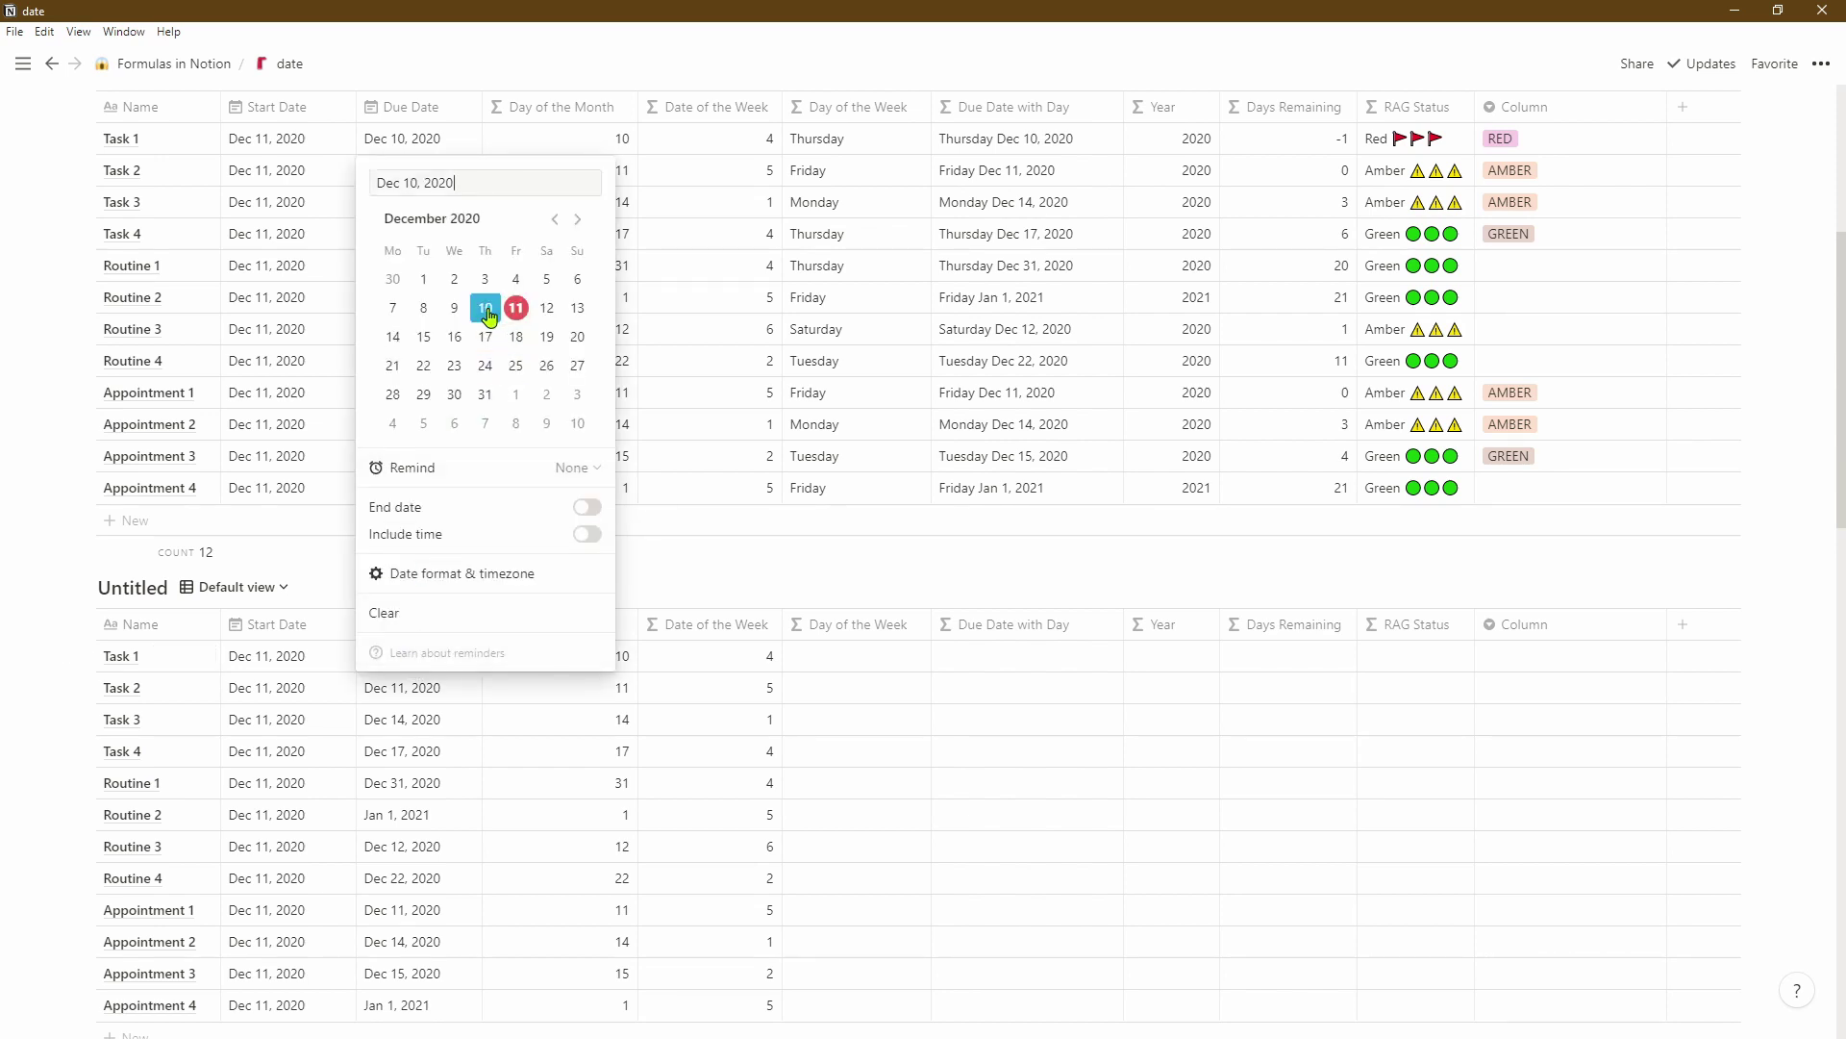
left_click(710, 664)
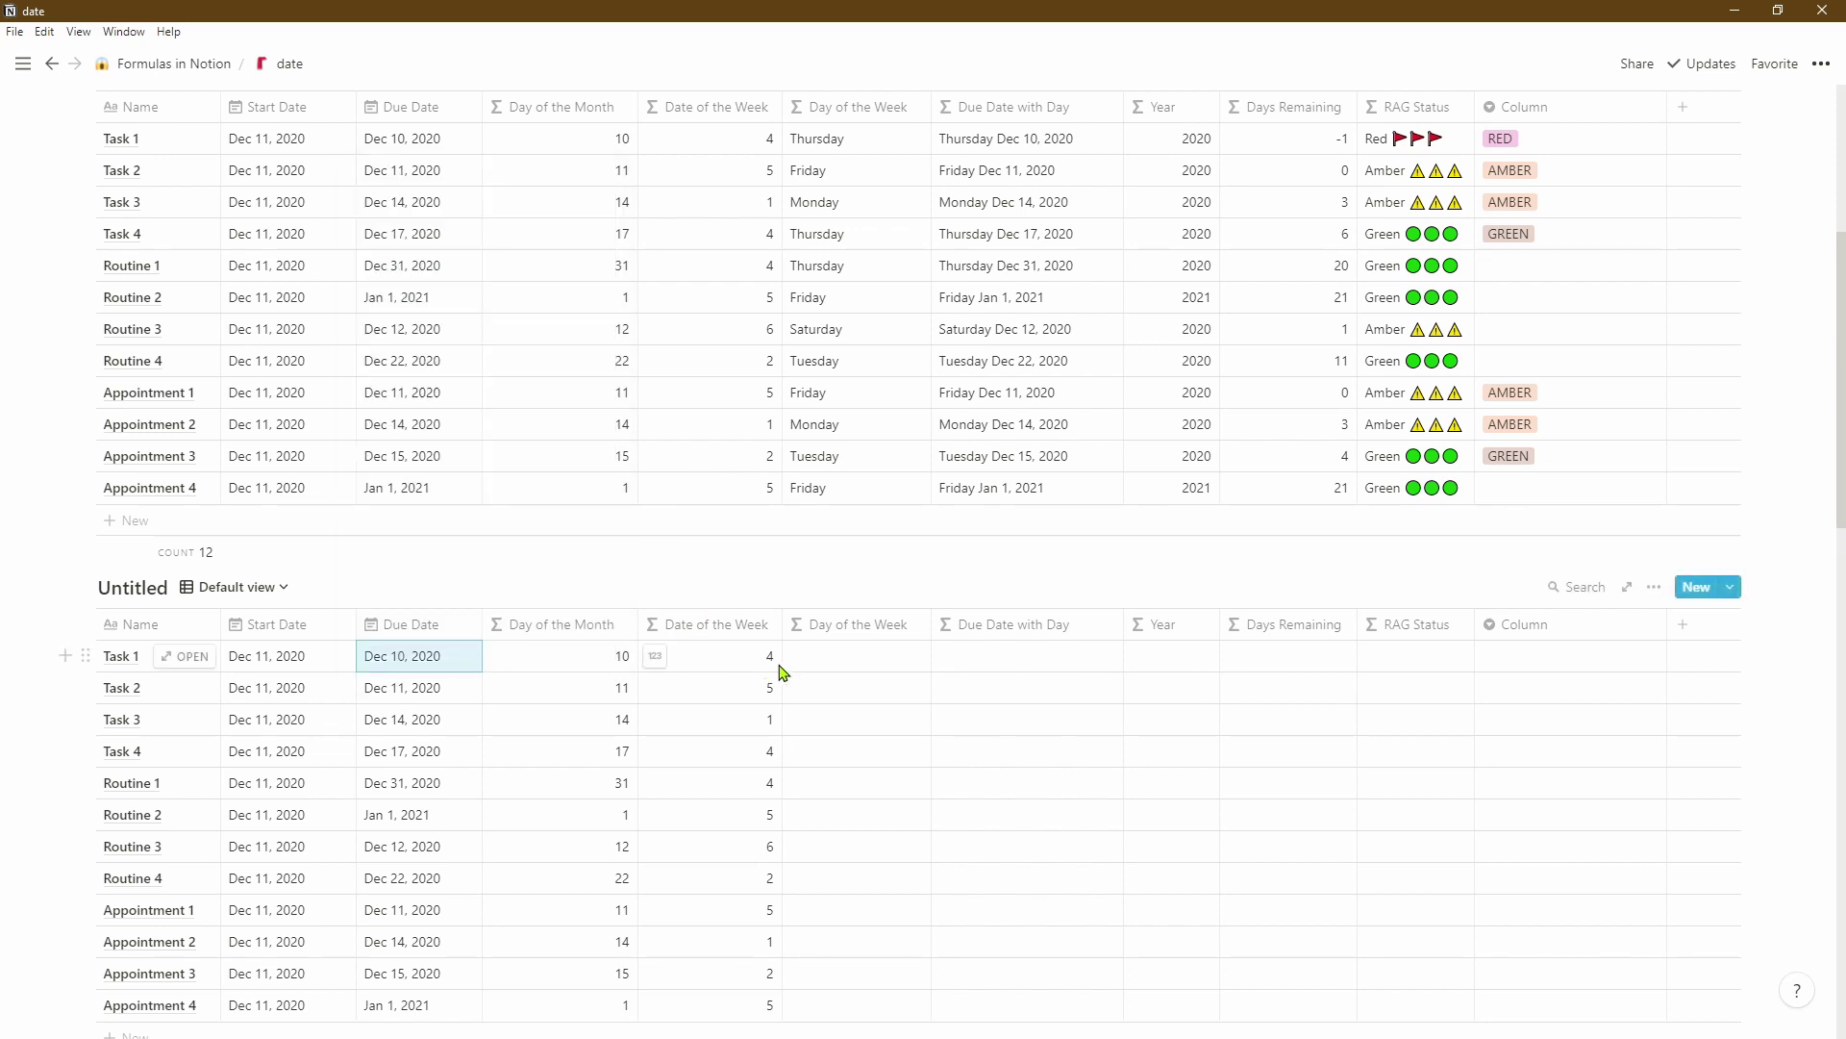
- Start the Day of the Week formula in the lower table with if(prop("Date of the Week") == 0, "Sunday",
left_click(842, 657)
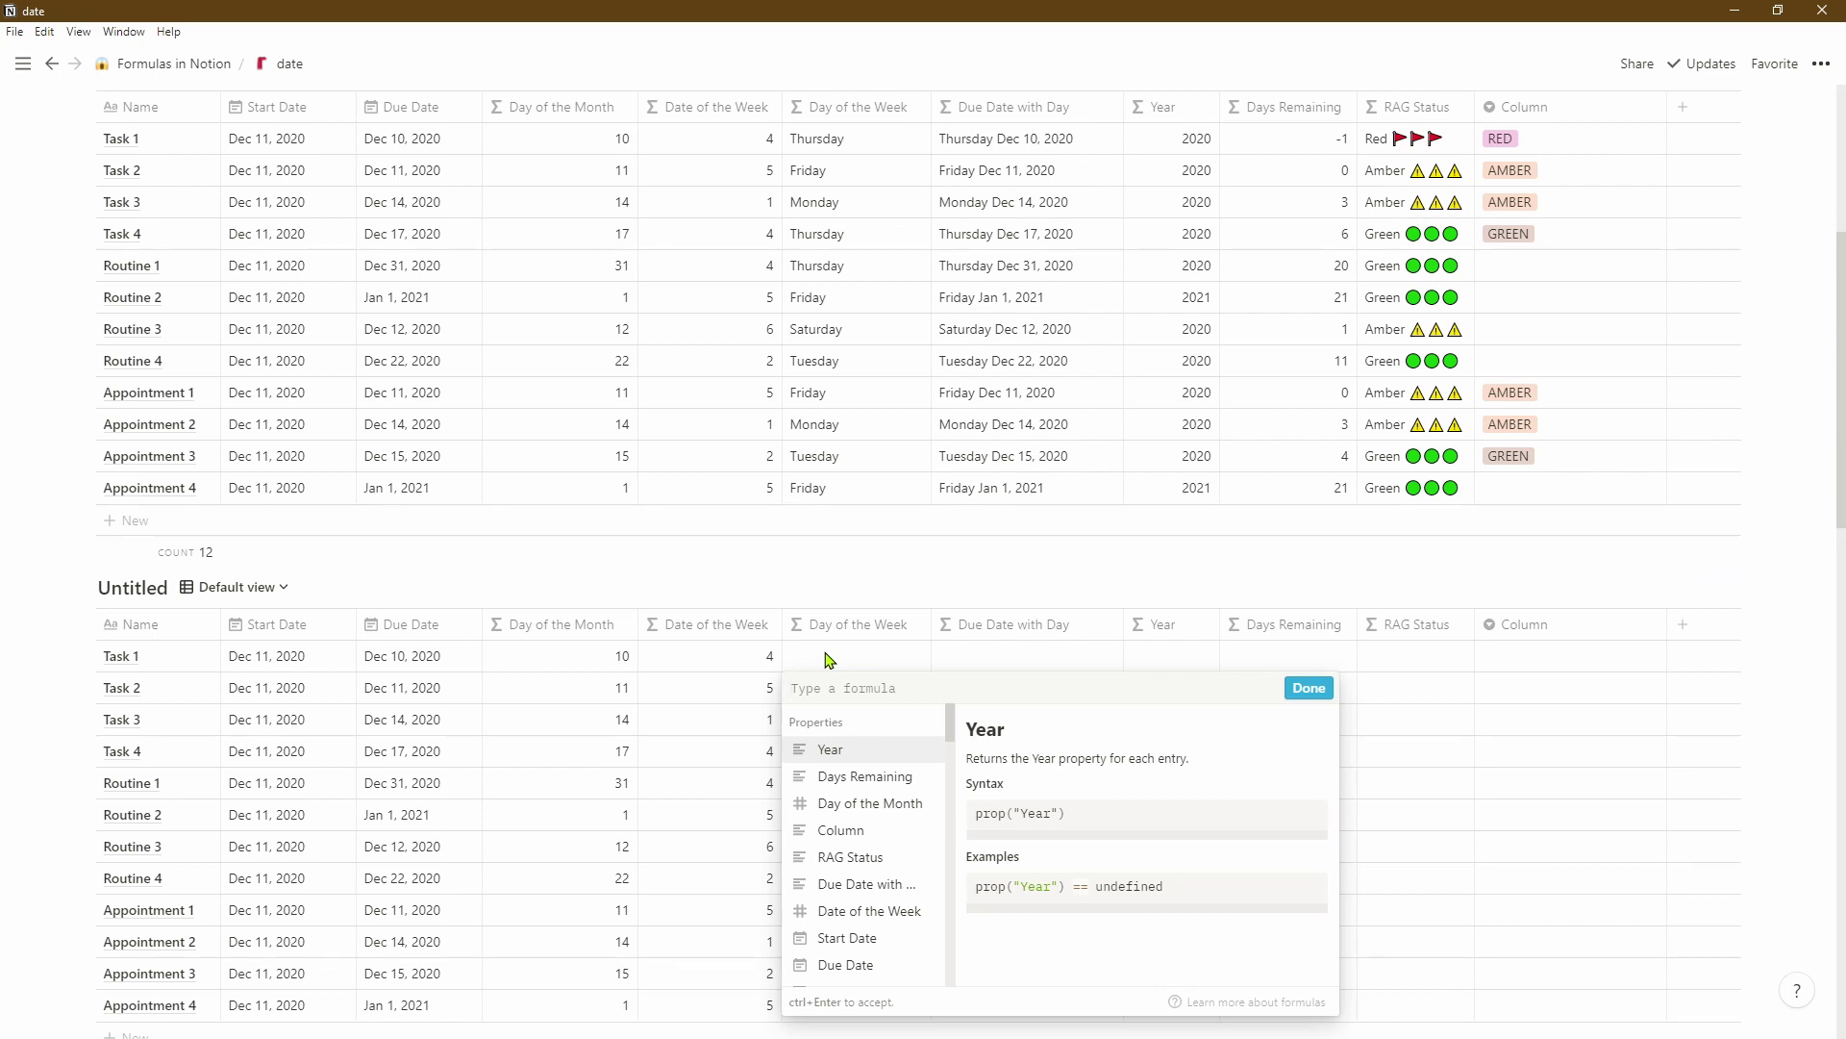
type("if")
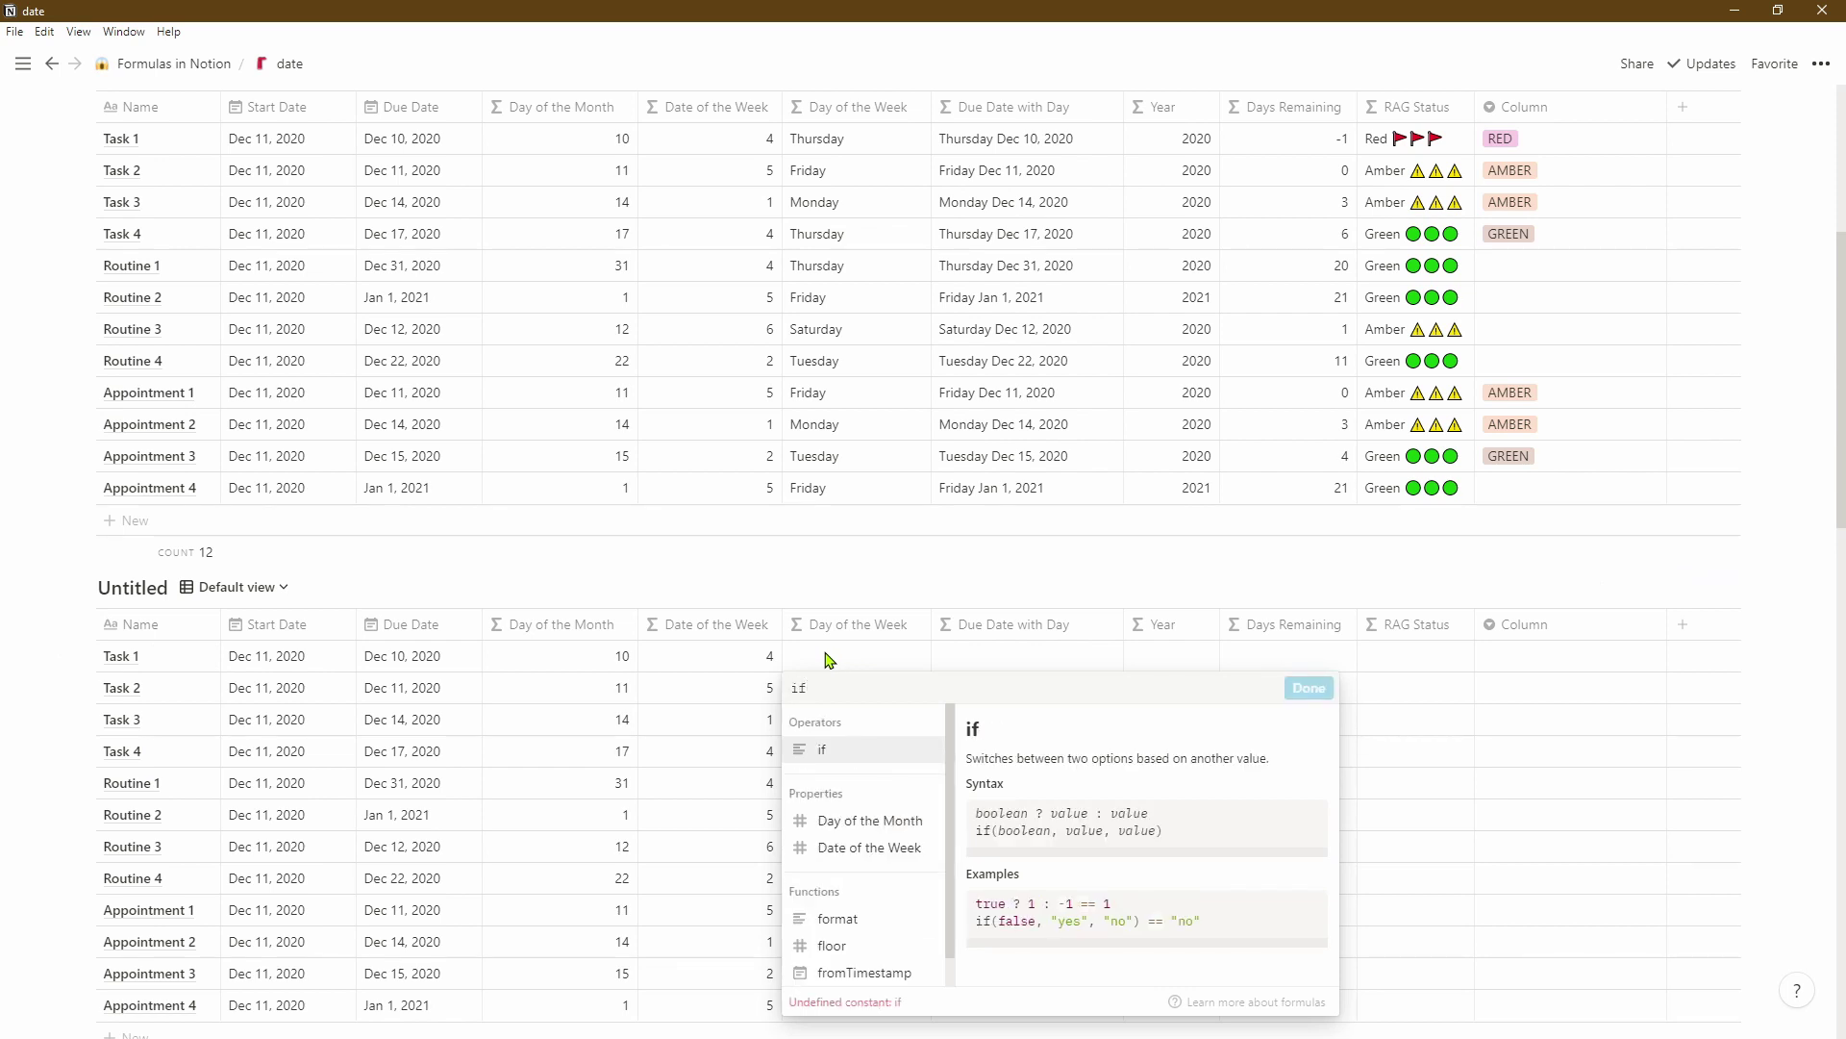
left_click(866, 756)
left_click(883, 848)
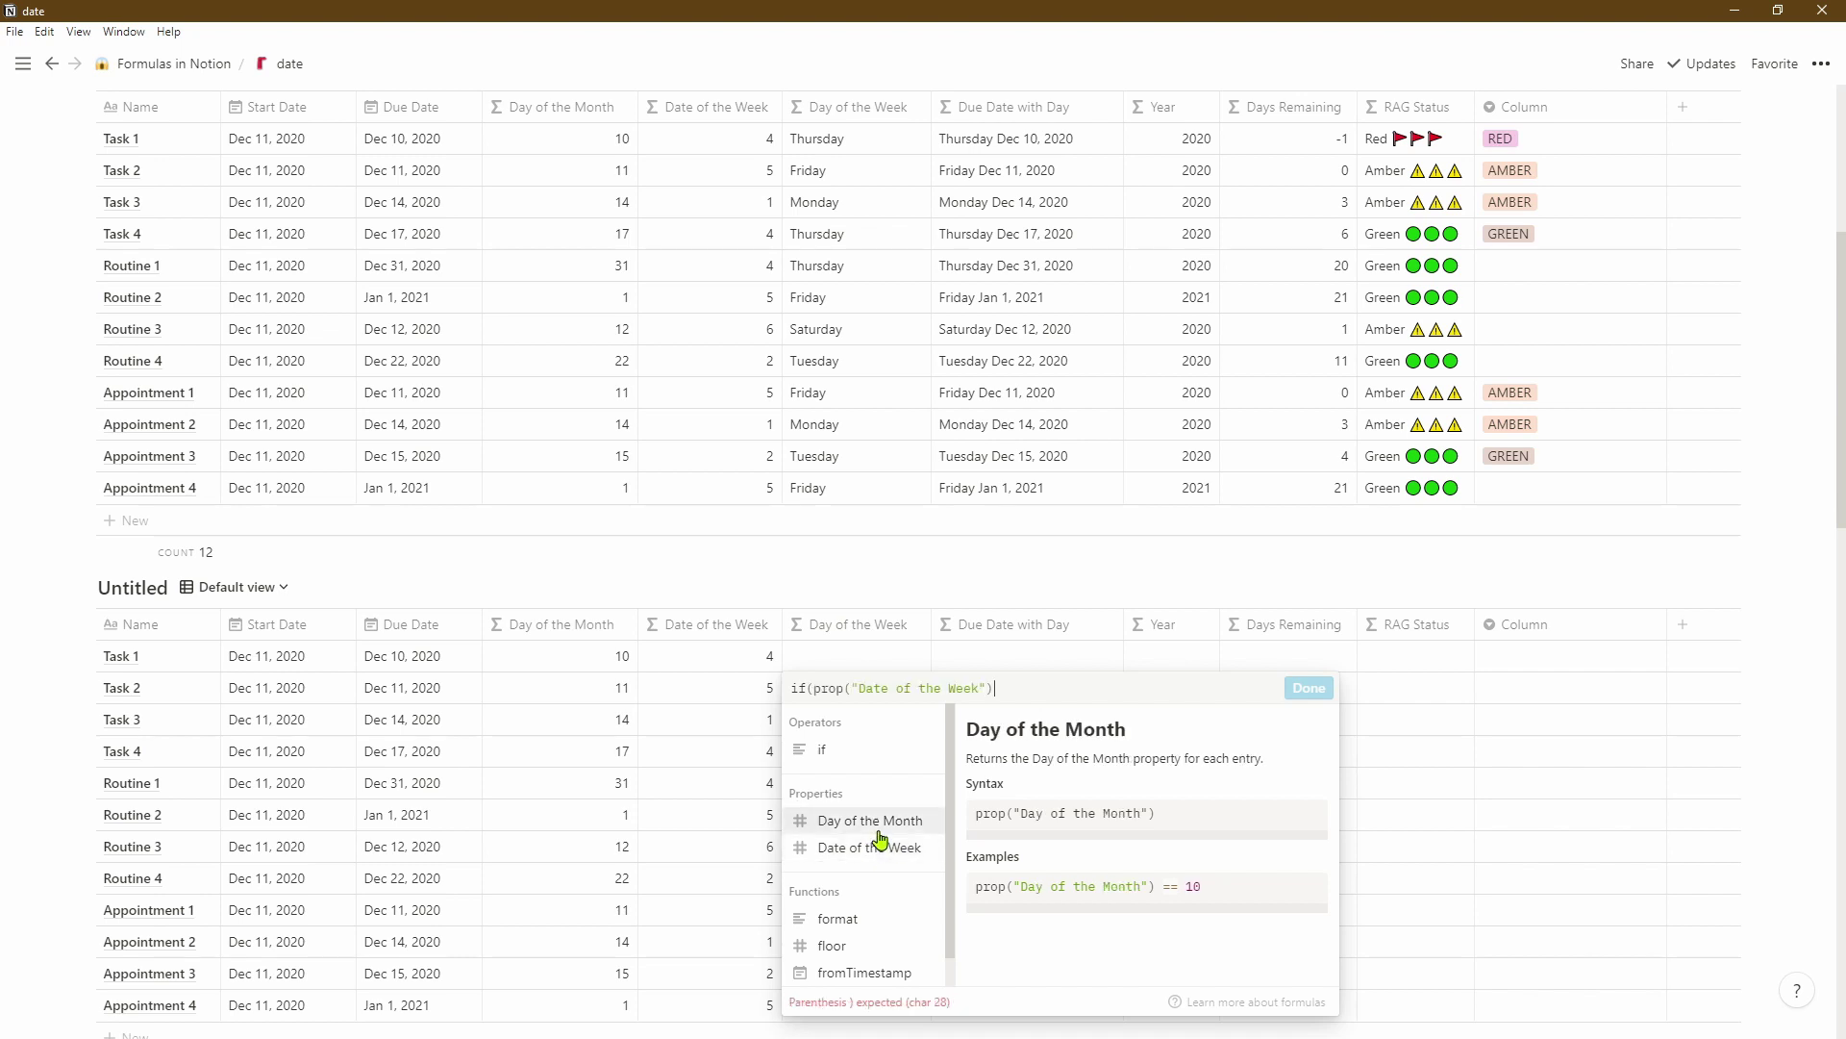
type("== ")
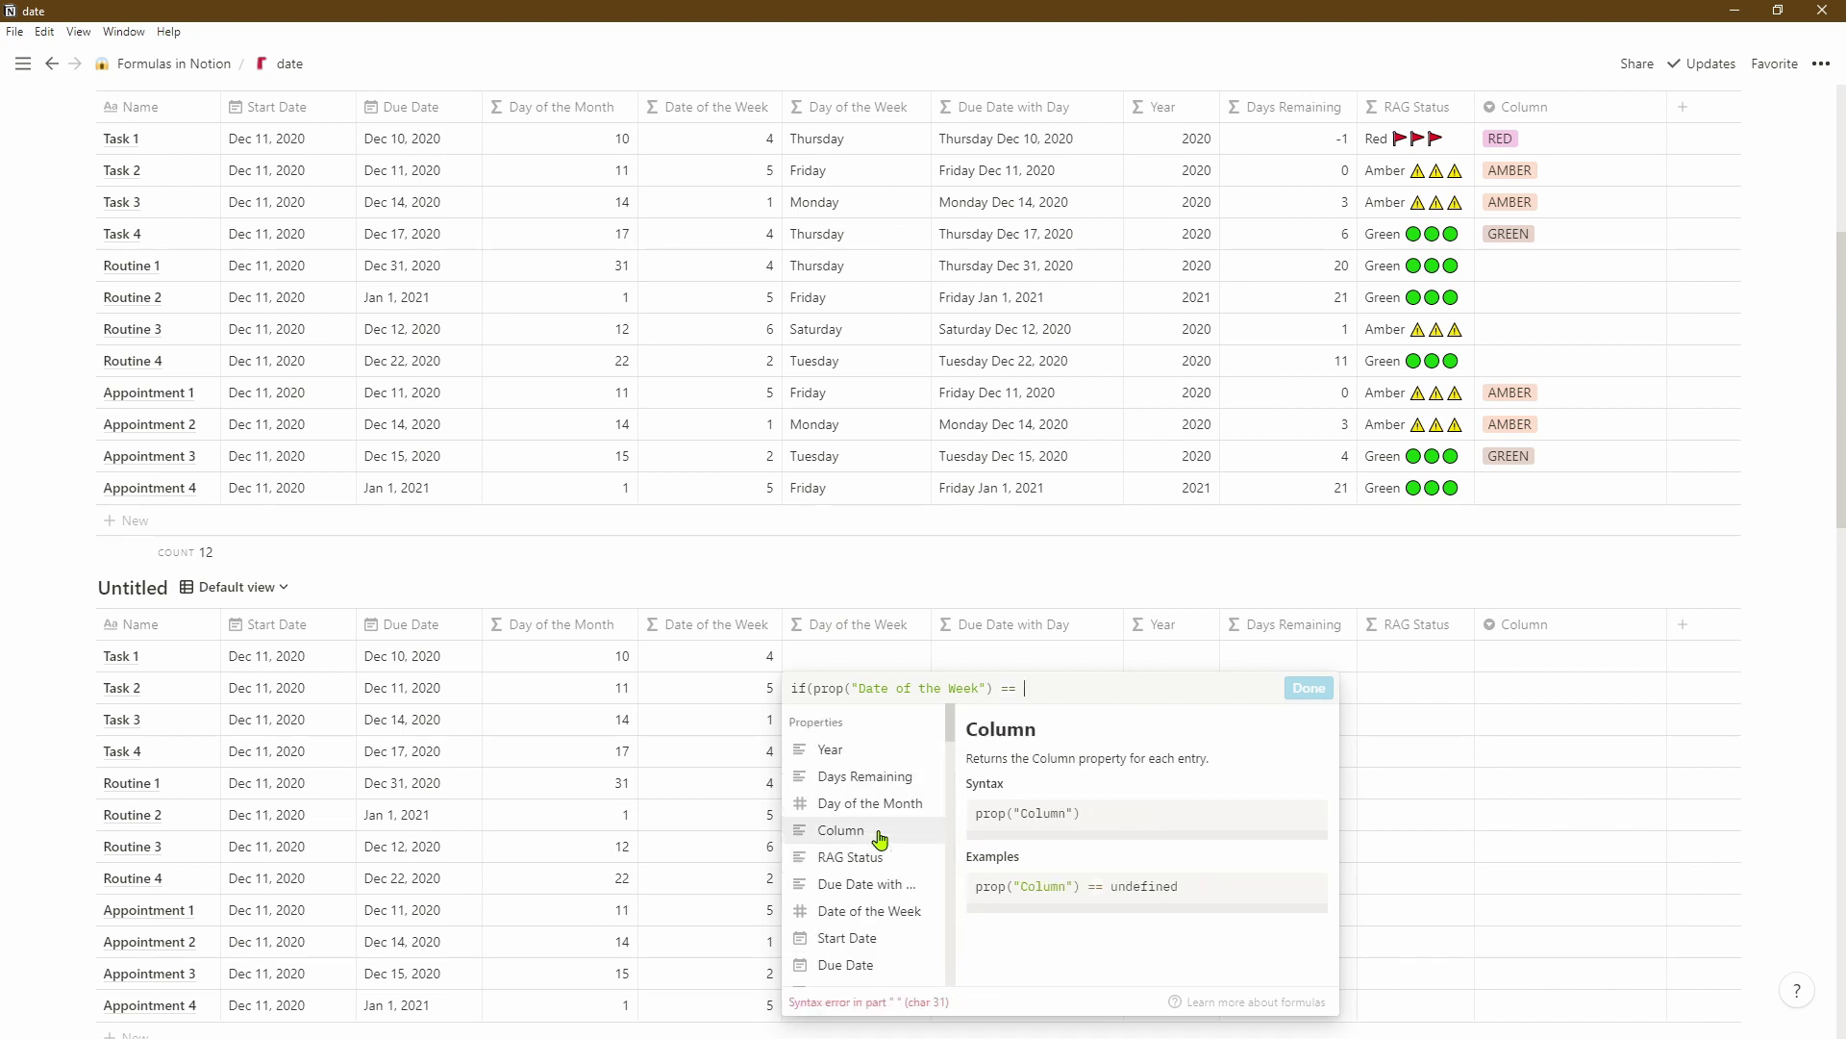
type("0, \"Sunday\",")
- Duplicate the Sunday condition within the formula and change the copy to == 1, "Monday"
key("ctrl+shift+Left")
key("ctrl+shift+Left")
key("ctrl+shift+Left")
key("ctrl+shift+Left")
key("ctrl+shift+Left")
key("ctrl+shift+Left")
key("ctrl+shift+Left")
key("ctrl+shift+Left")
key("ctrl+shift+Left")
key("ctrl+shift+Left")
key("ctrl+c")
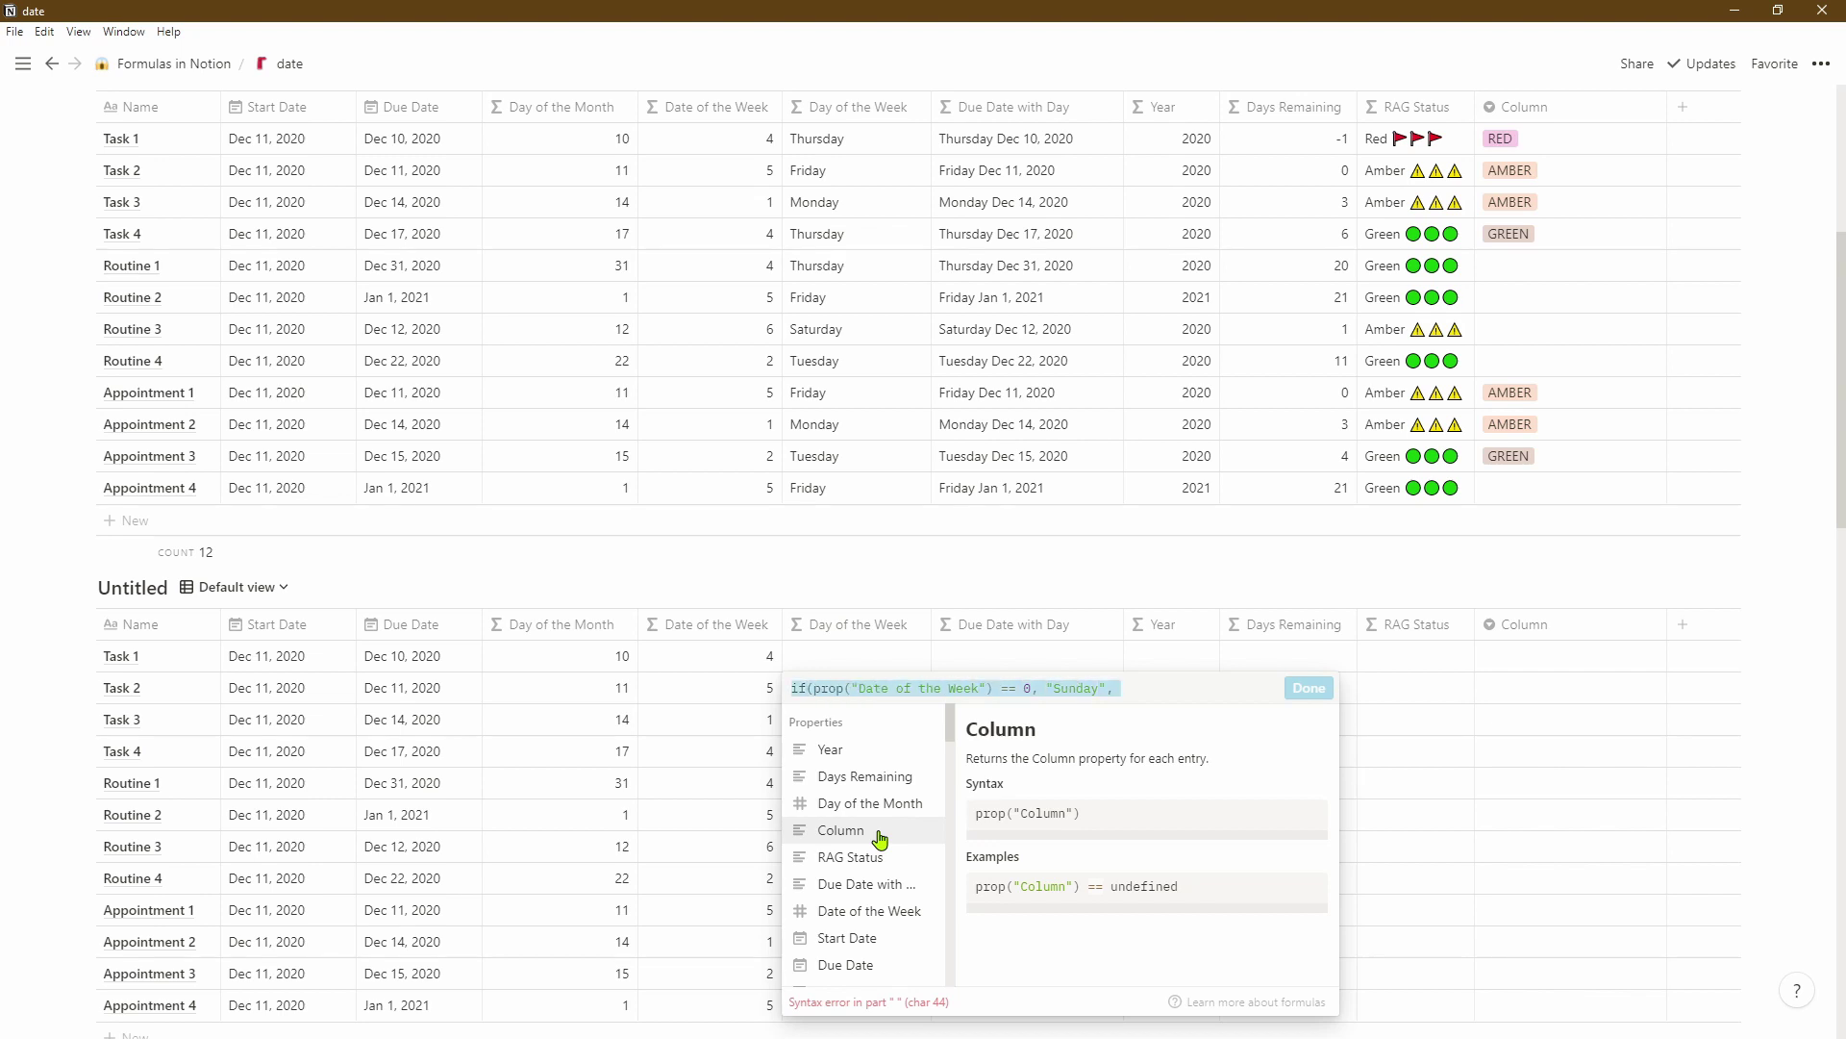
key("Right")
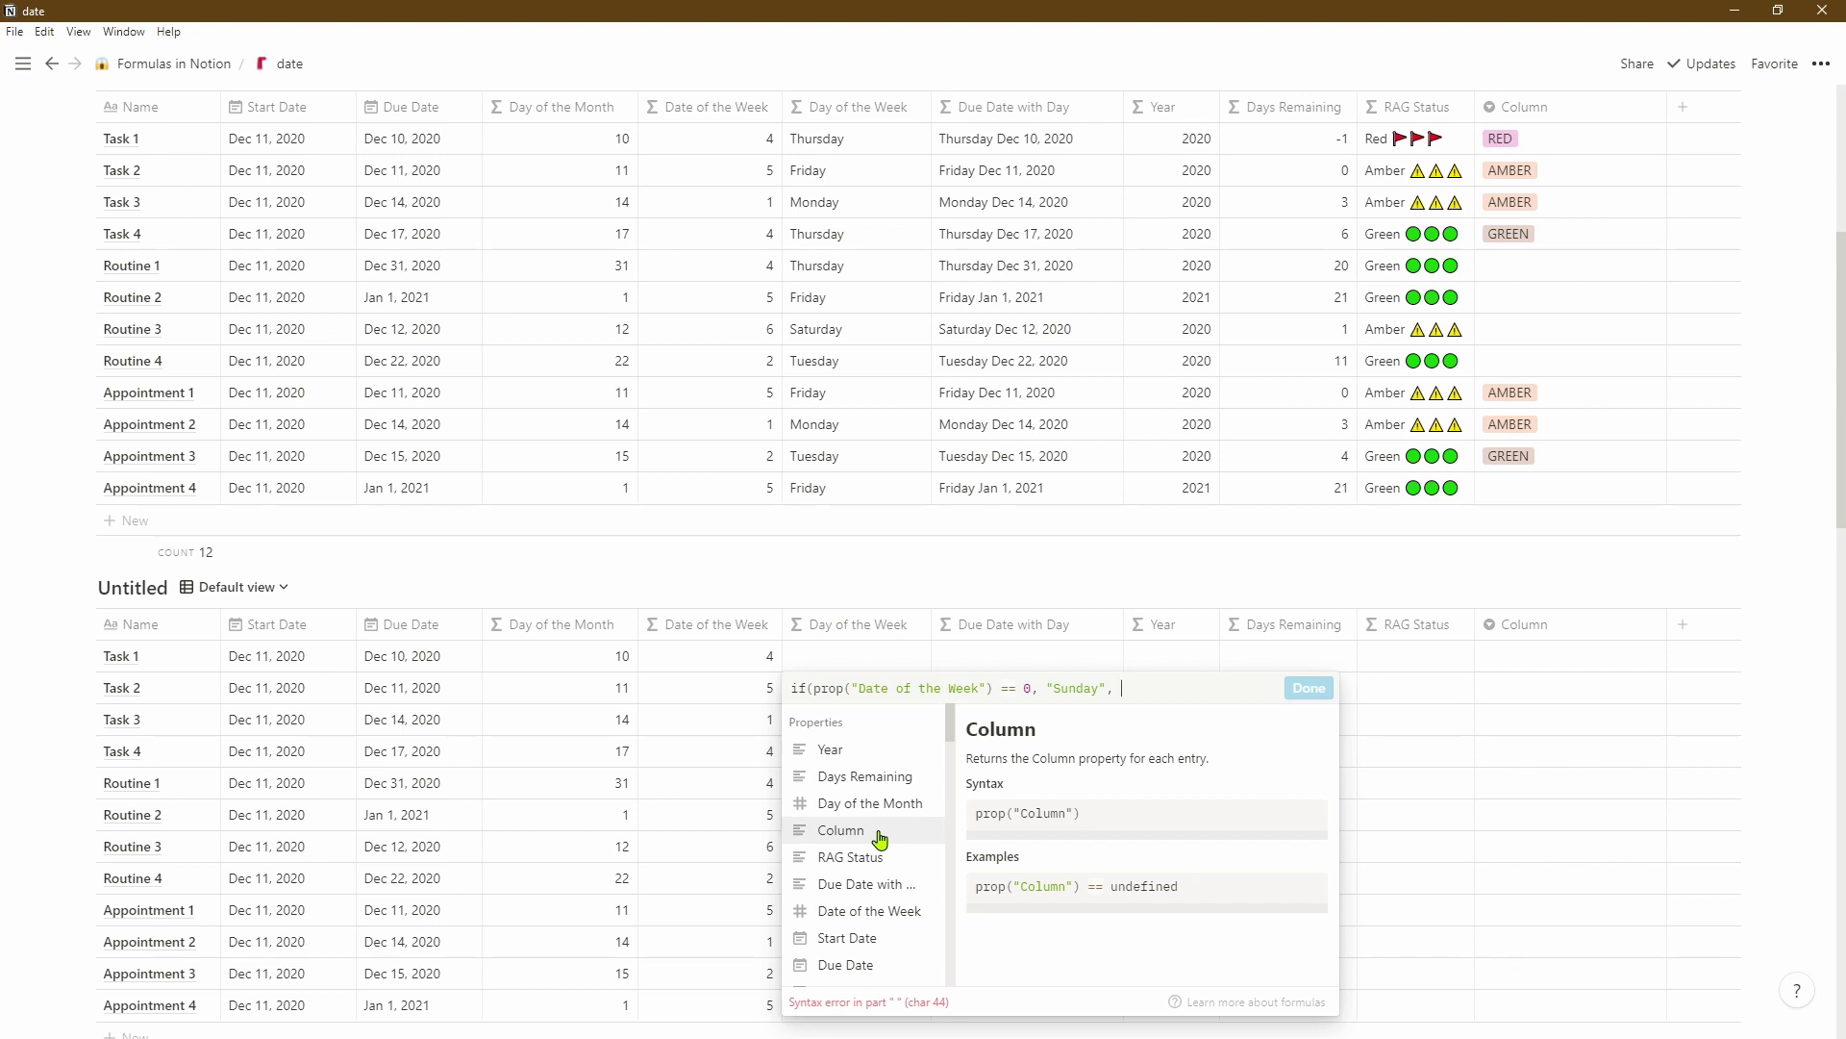
key("ctrl+v")
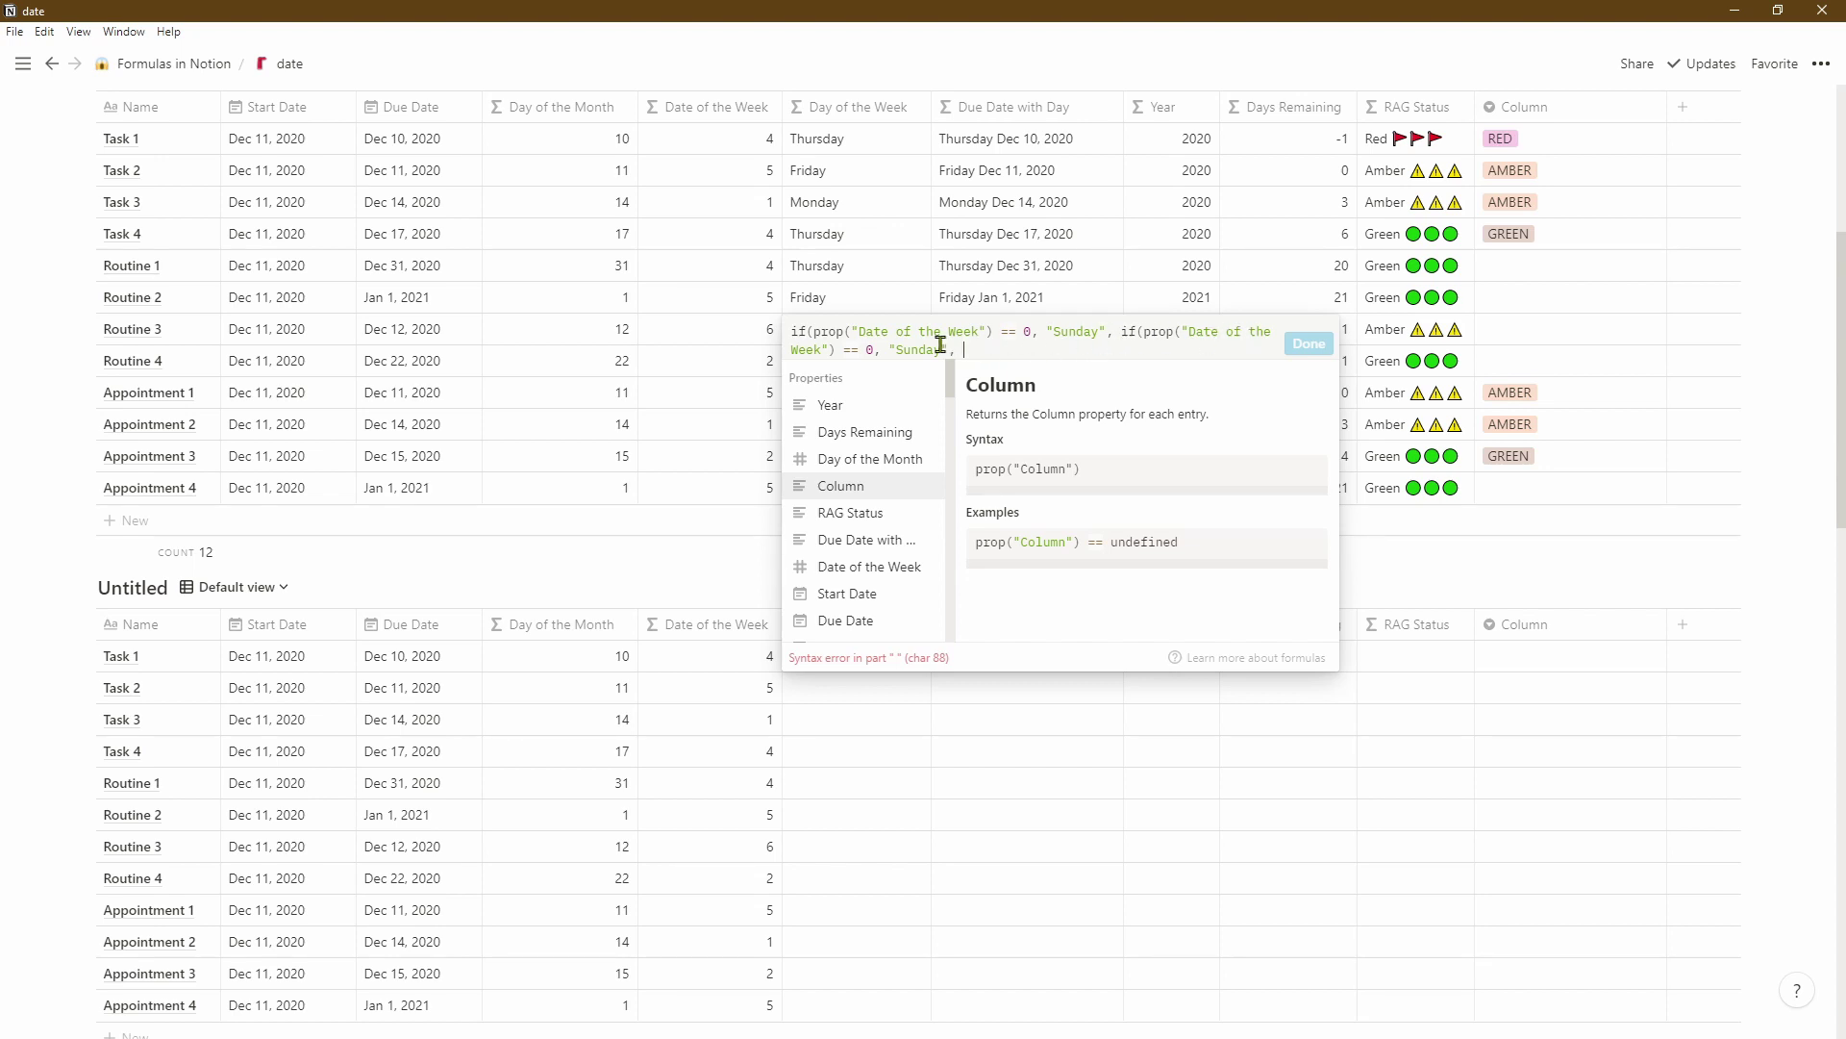
left_click(868, 349)
key("Delete")
type("1")
double_click(926, 348)
type("Monday")
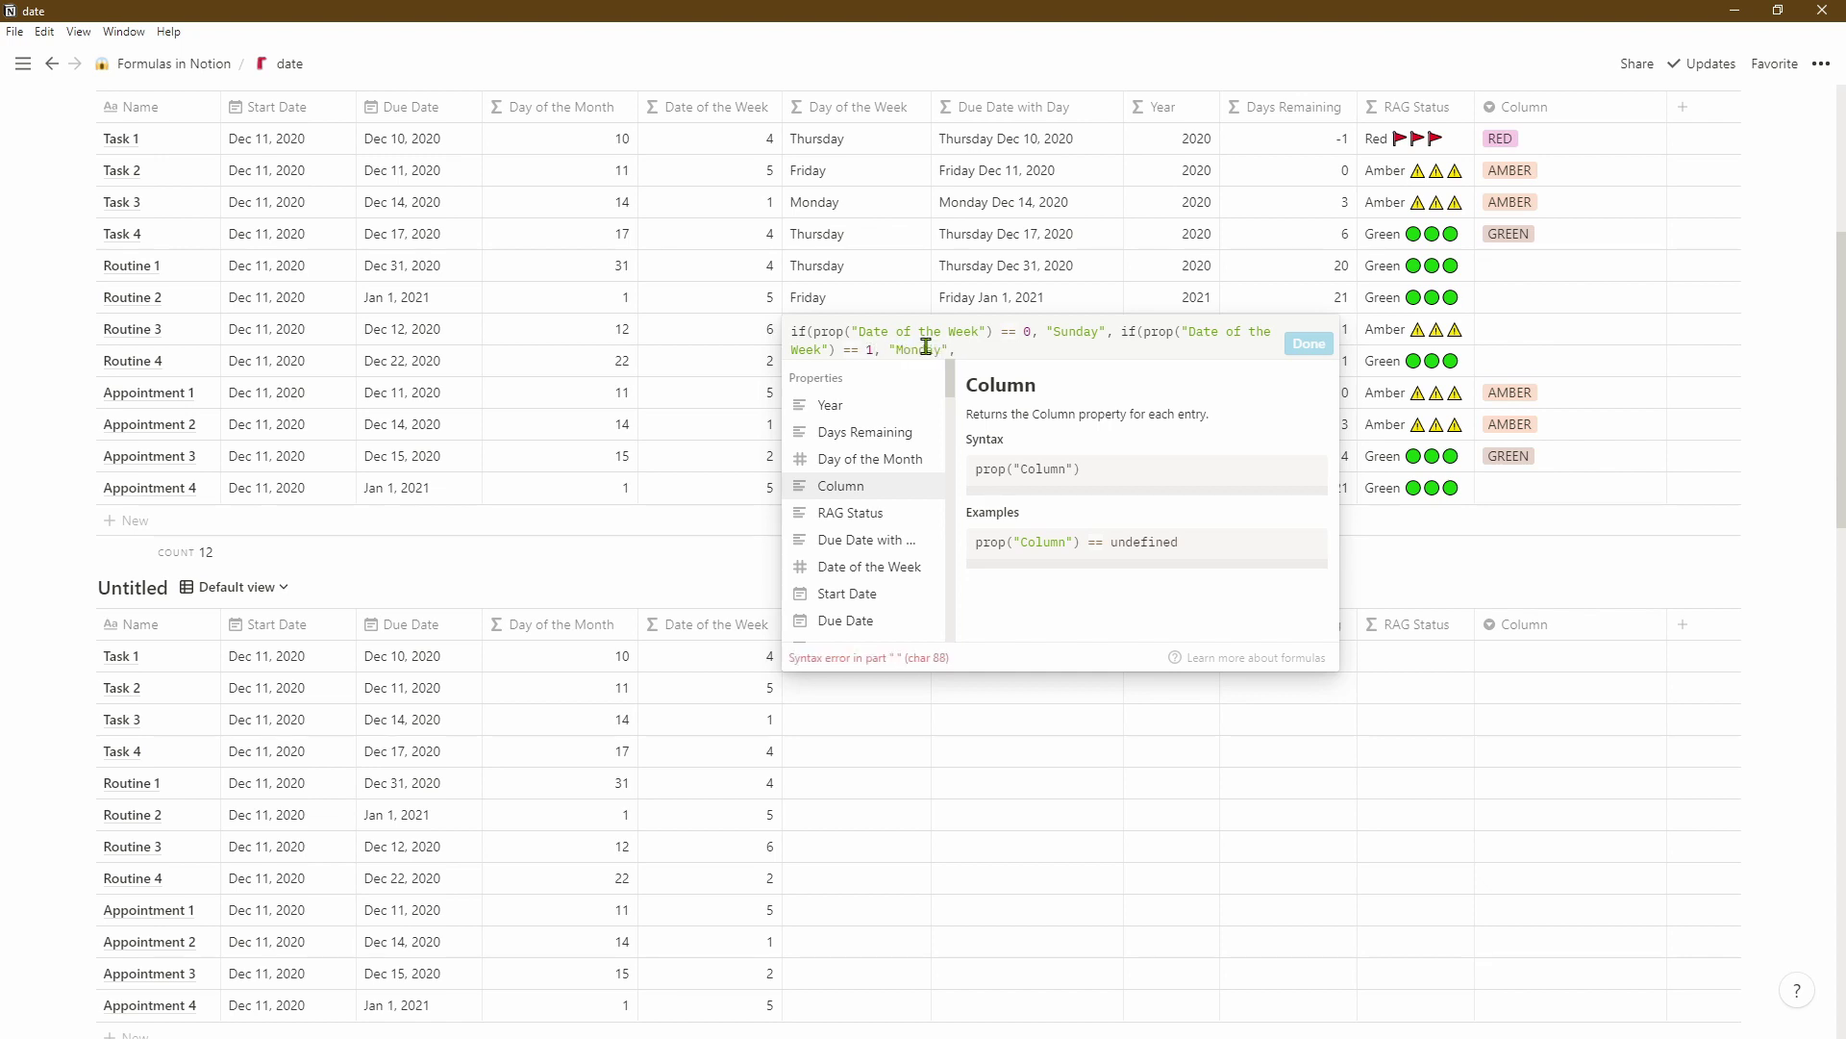
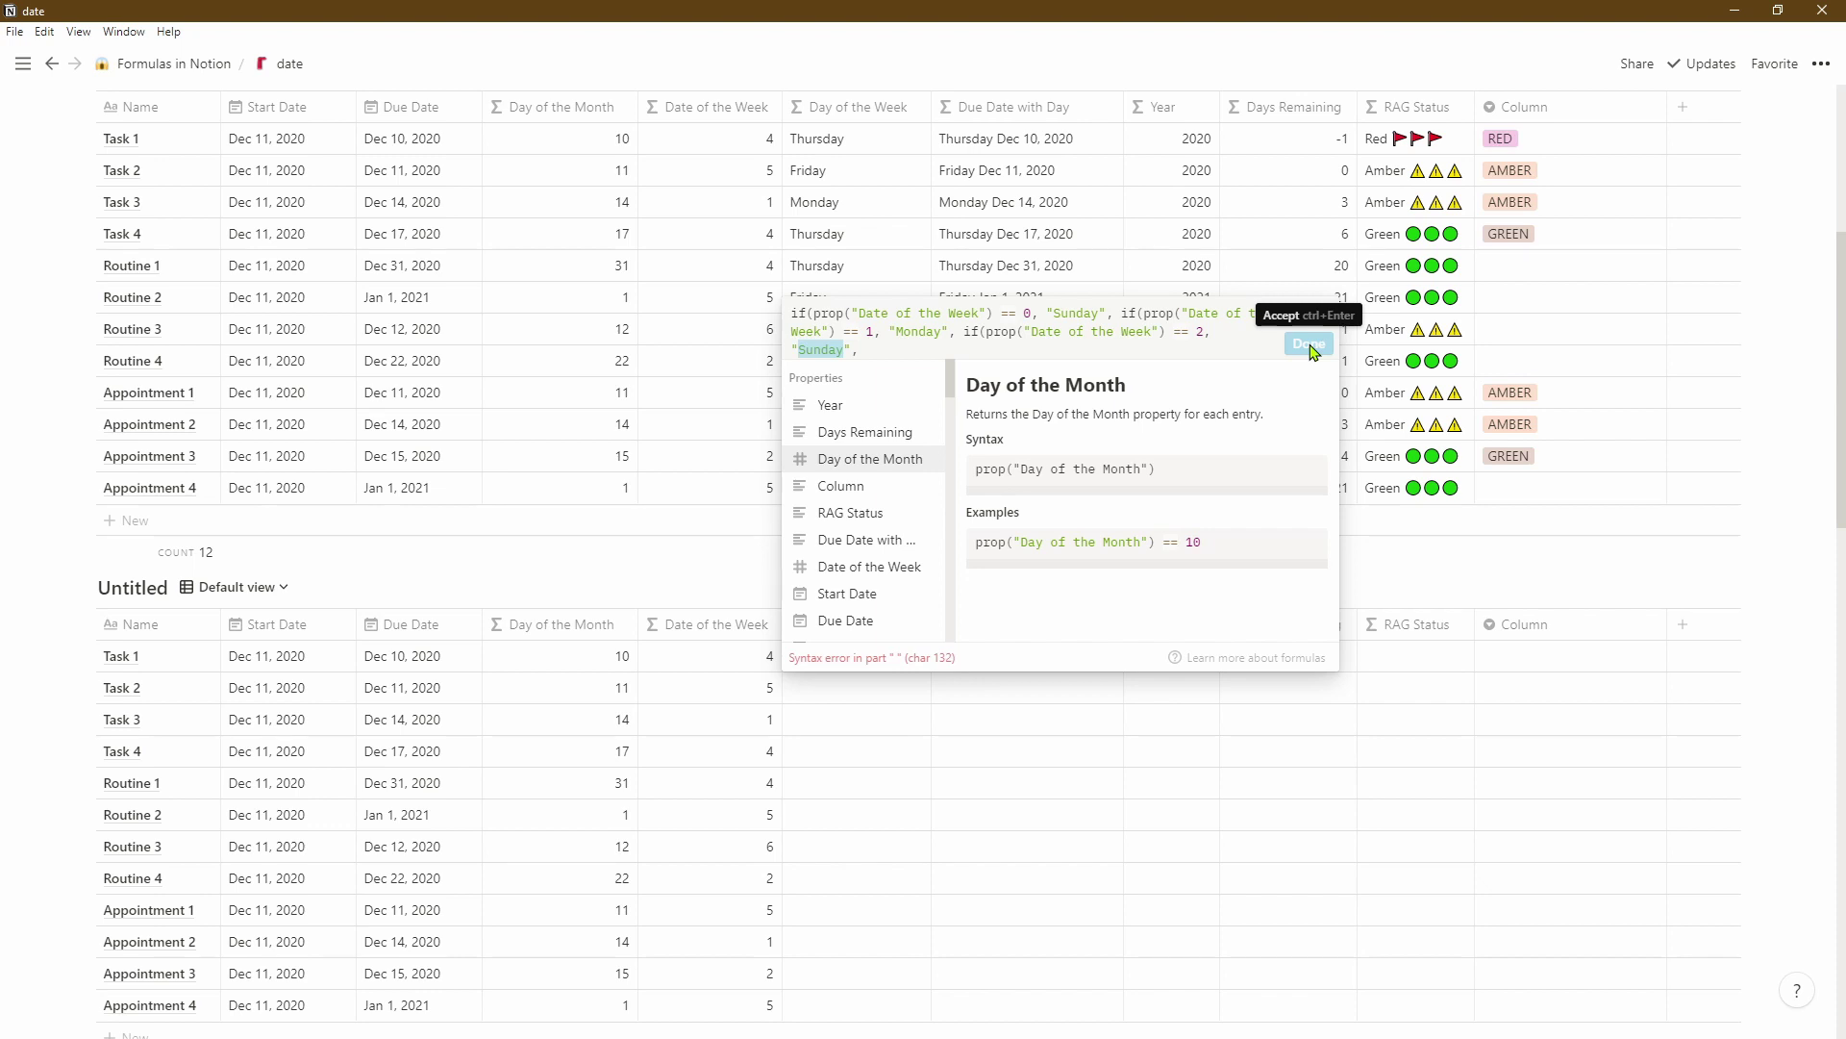
- Finish the == 2 condition with "Tuesday" and add another copied condition changed to == 3, "Wednesday"
key("BackSpace")
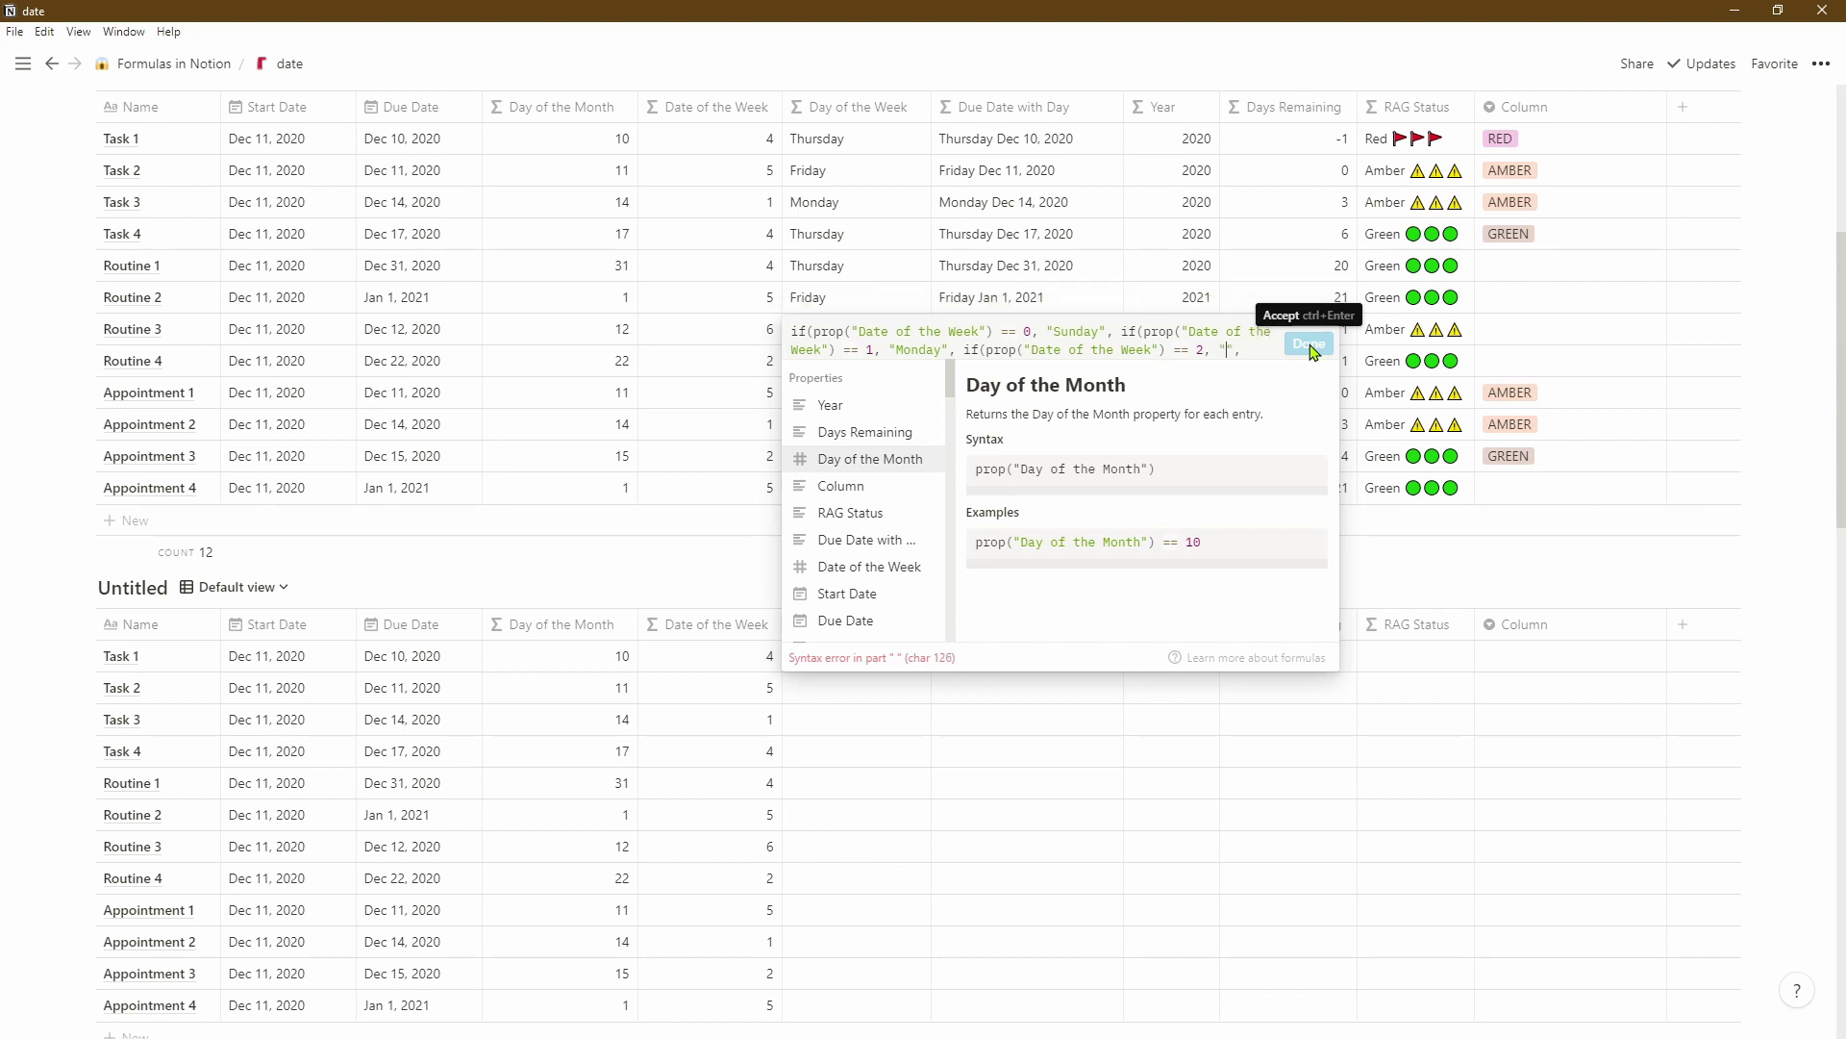
type("Tuesday")
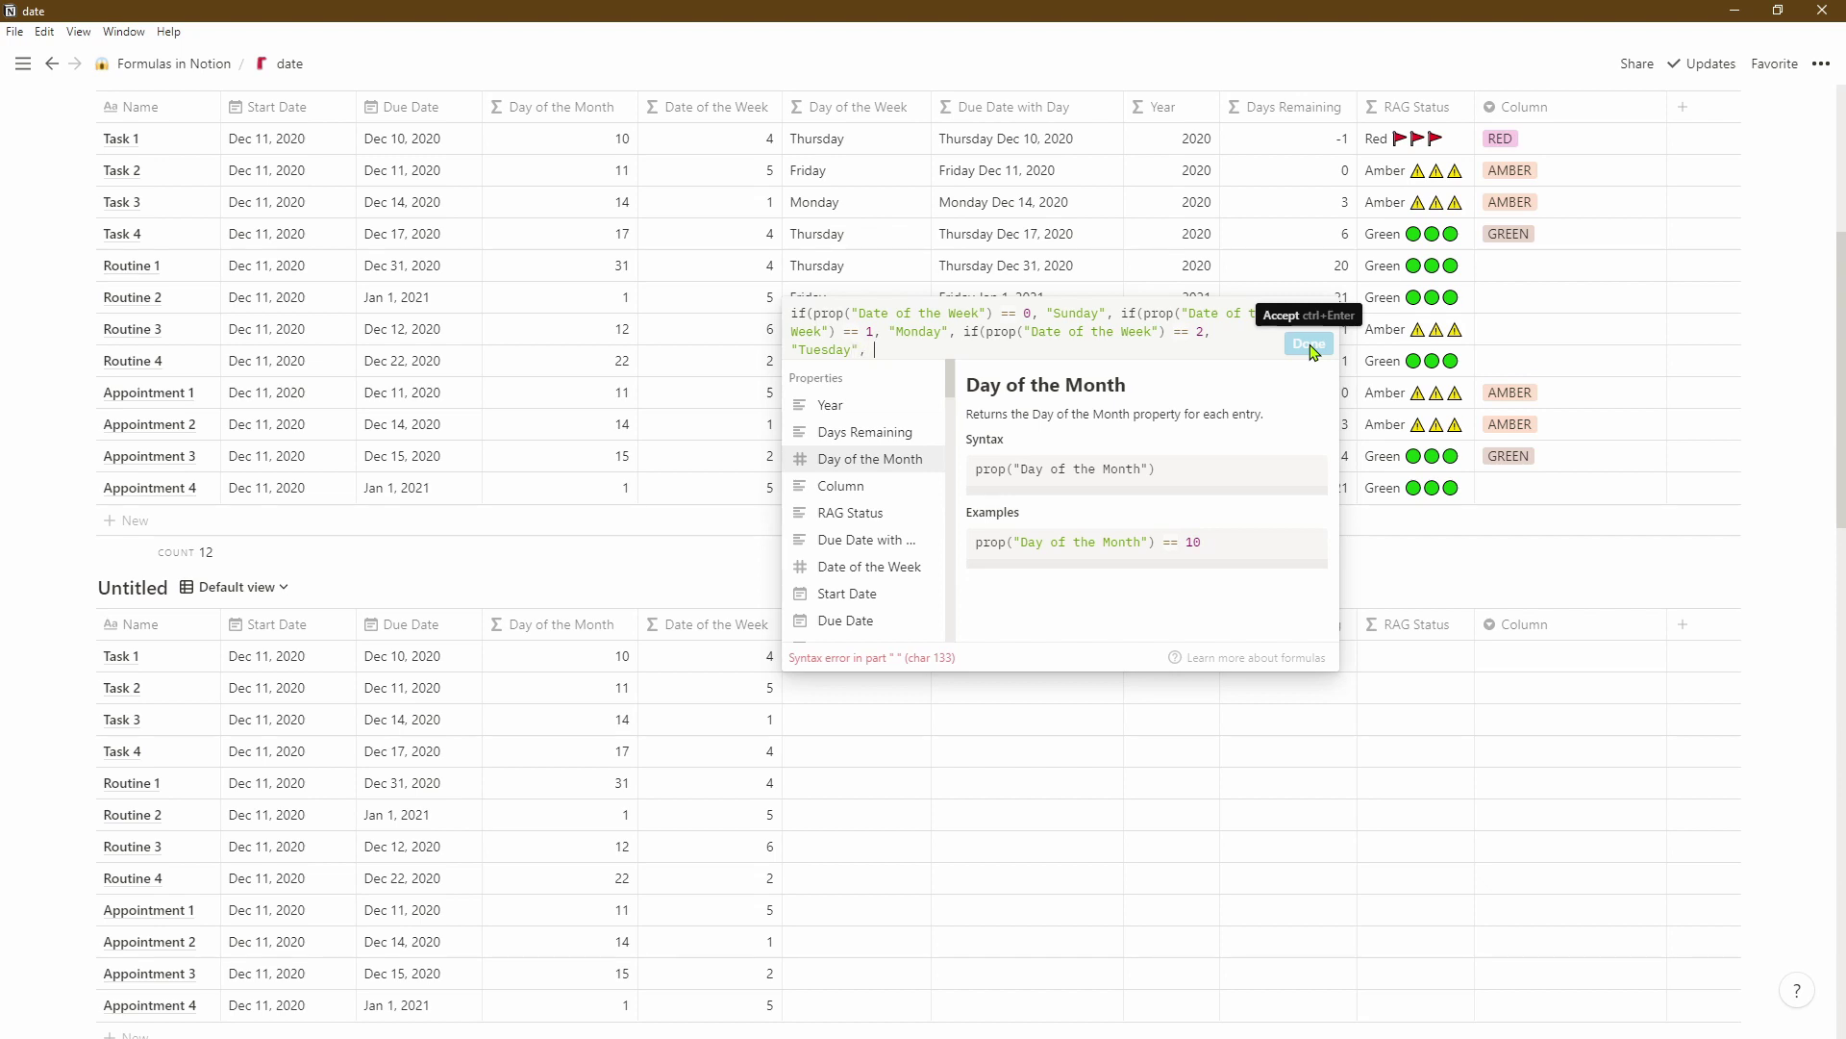
type("if(prop(\"Date of the Week\") == 0, \"Sunday\",")
left_click(1107, 350)
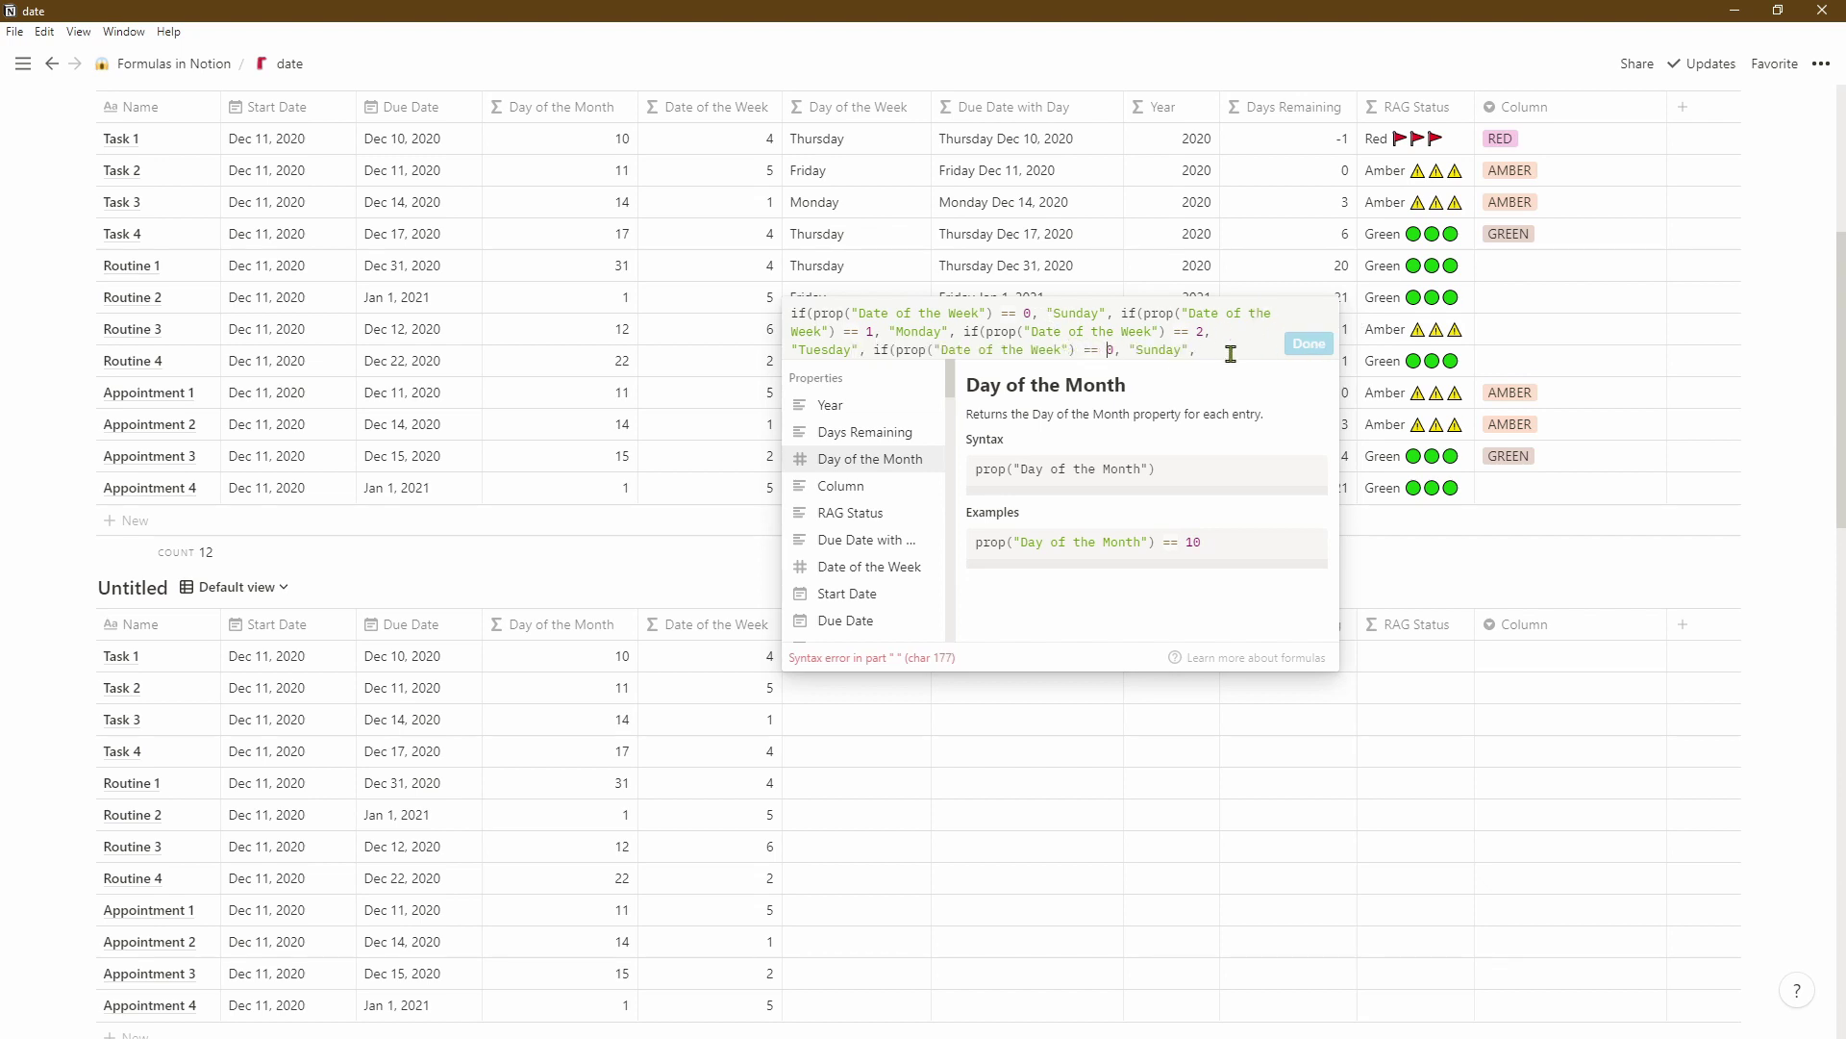
key("BackSpace")
type("3")
key("ctrl+shift+Right")
type("Wednesday\",")
- Add two more copies of the condition to the formula, changed to == 4, "Thursday" and == 5, "Friday"
type("if(prop(\"Date of the Week\") == 0, \"Sunday\",")
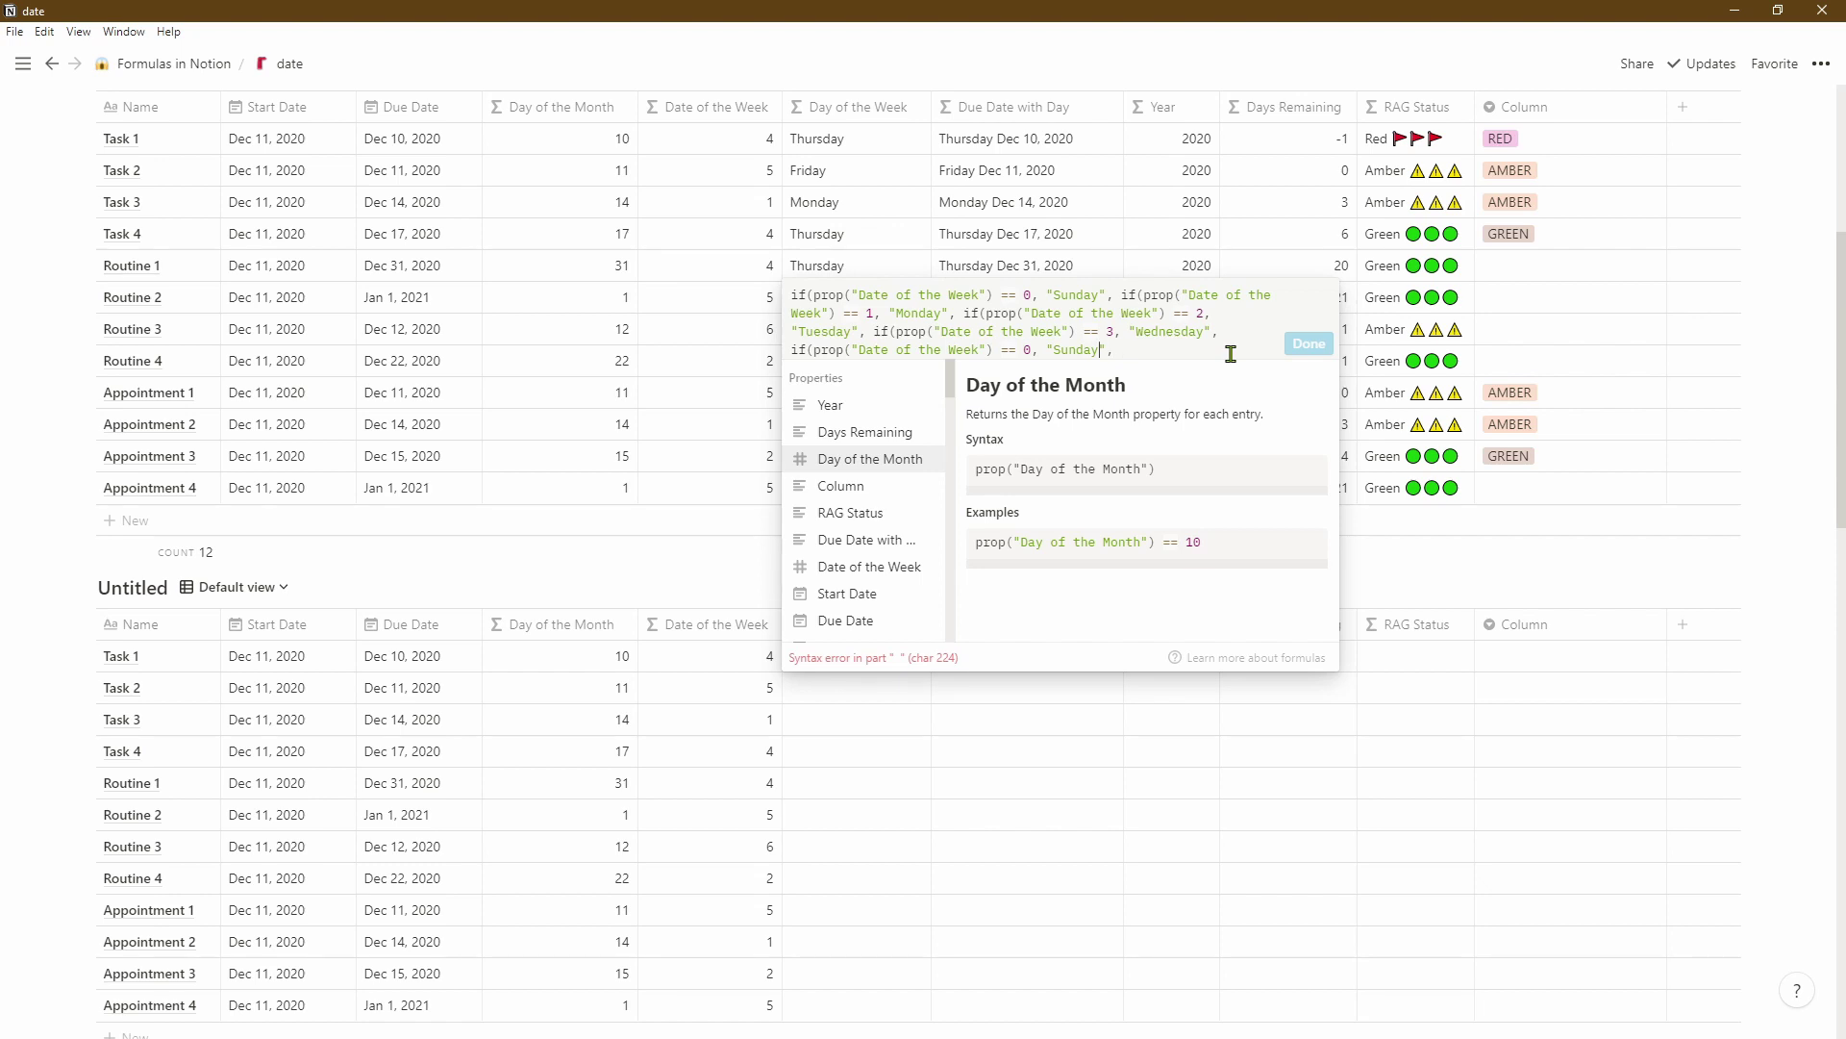
key("BackSpace")
type("4")
key("ctrl+shift+Right")
type("Thursday")
type("if(prop(\"Date of the Week\") == 0, \"Sunday\",")
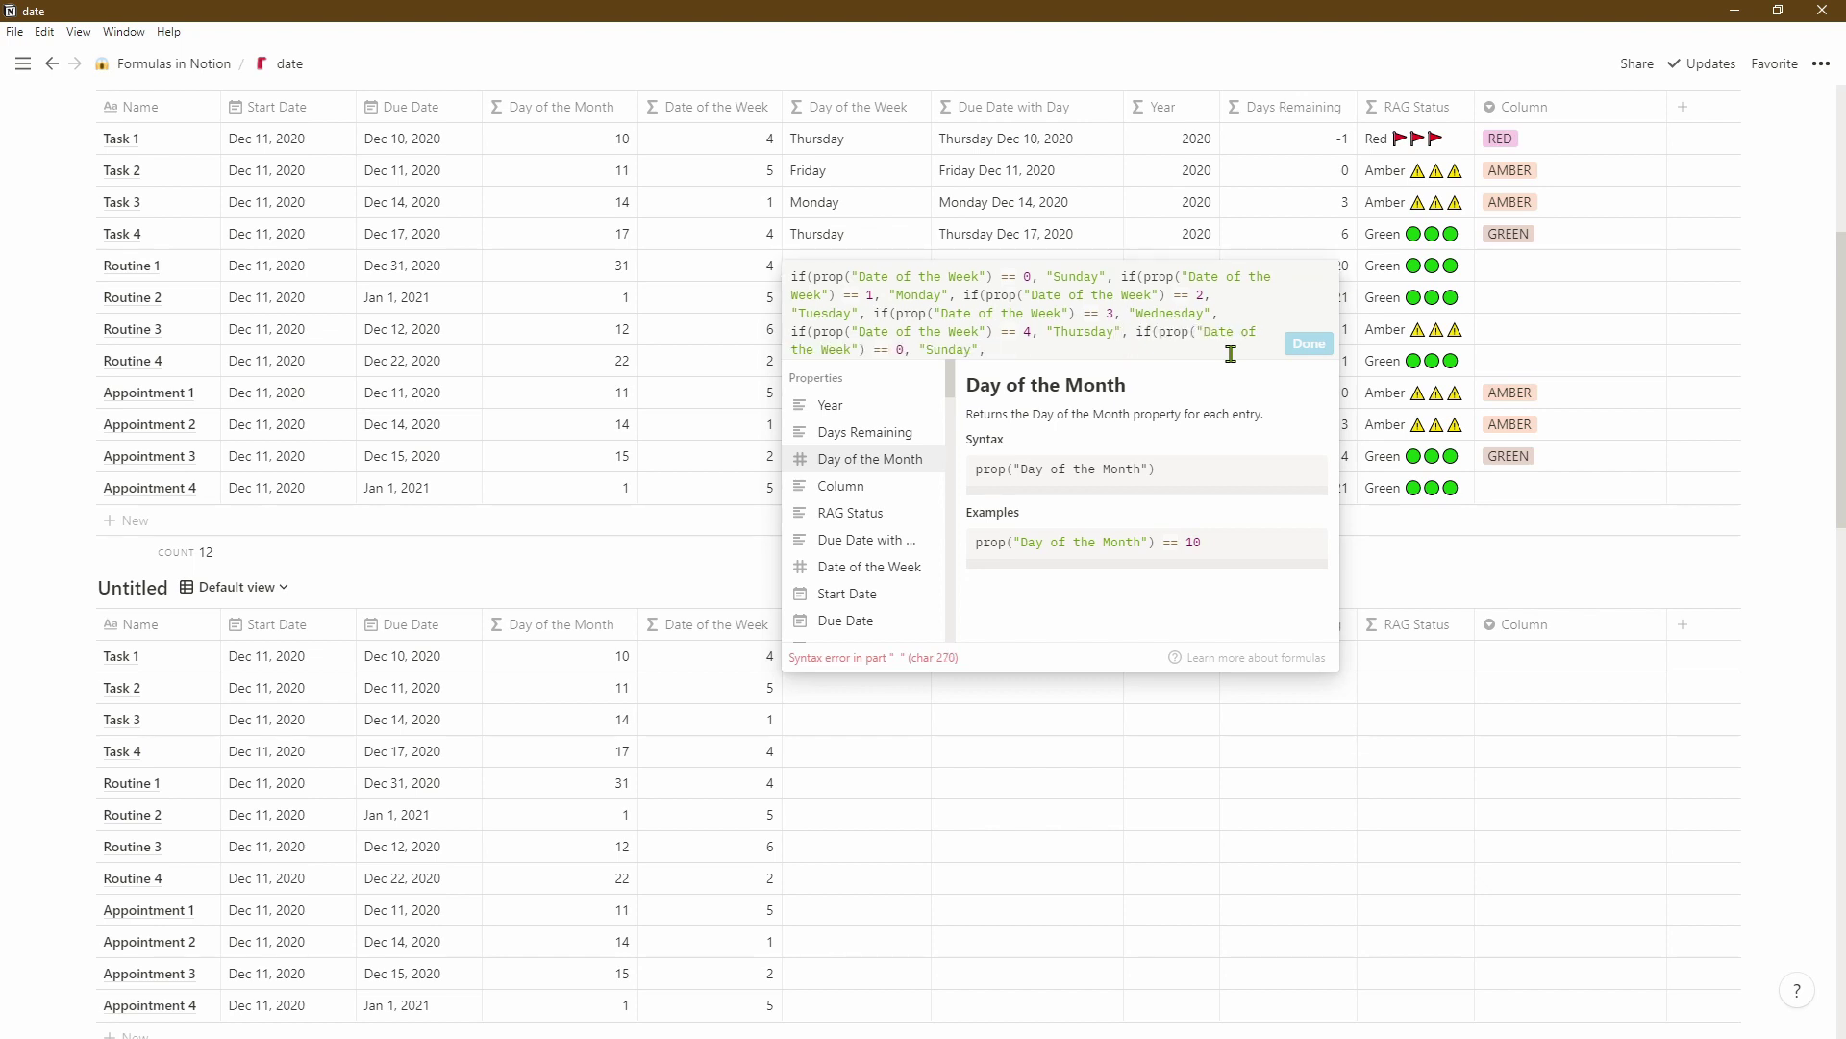
left_click(896, 350)
key("Delete")
type("5")
key("ctrl+shift+Right")
type("Friday")
- Add a last copy of the condition to the formula, changed to == 6, "Saturday"
type("if(prop(\"Date of the Week\") == 0, \"Sunday\",")
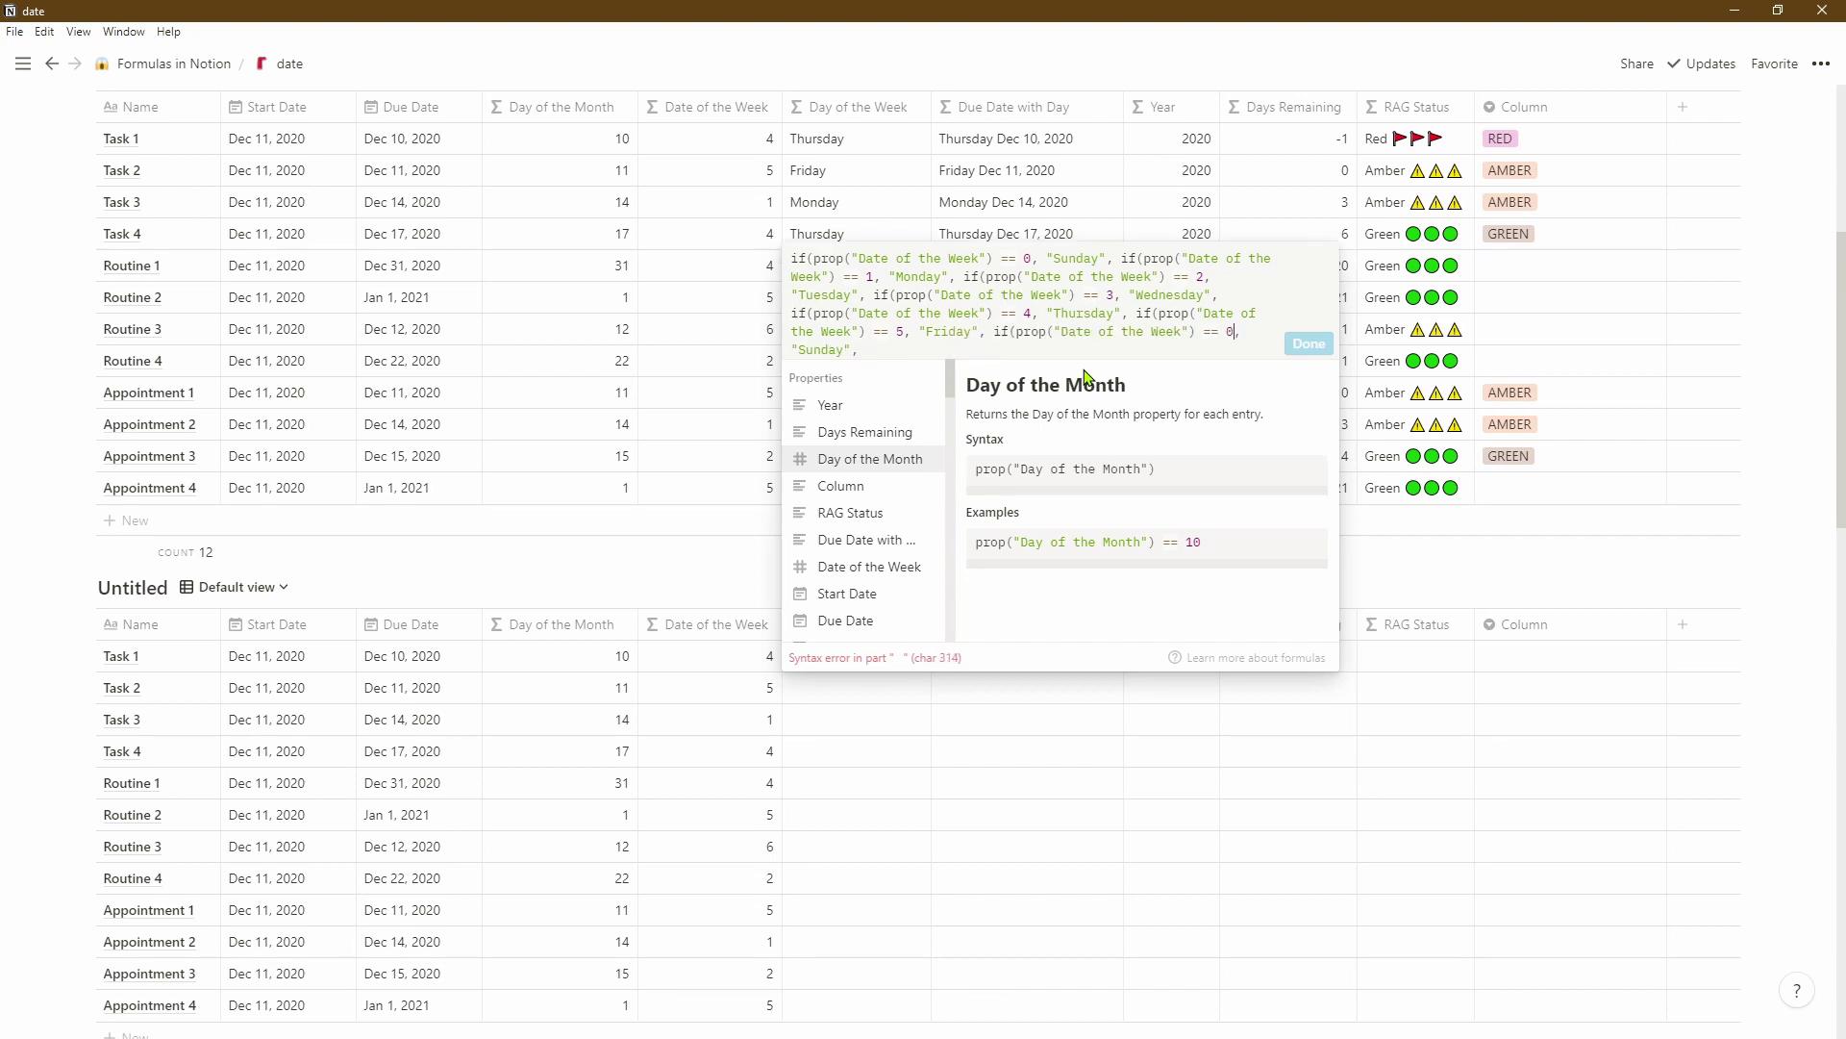
key("BackSpace")
type("6")
key("BackSpace")
key("BackSpace")
key("BackSpace")
key("BackSpace")
key("BackSpace")
type("aturday")
key("End")
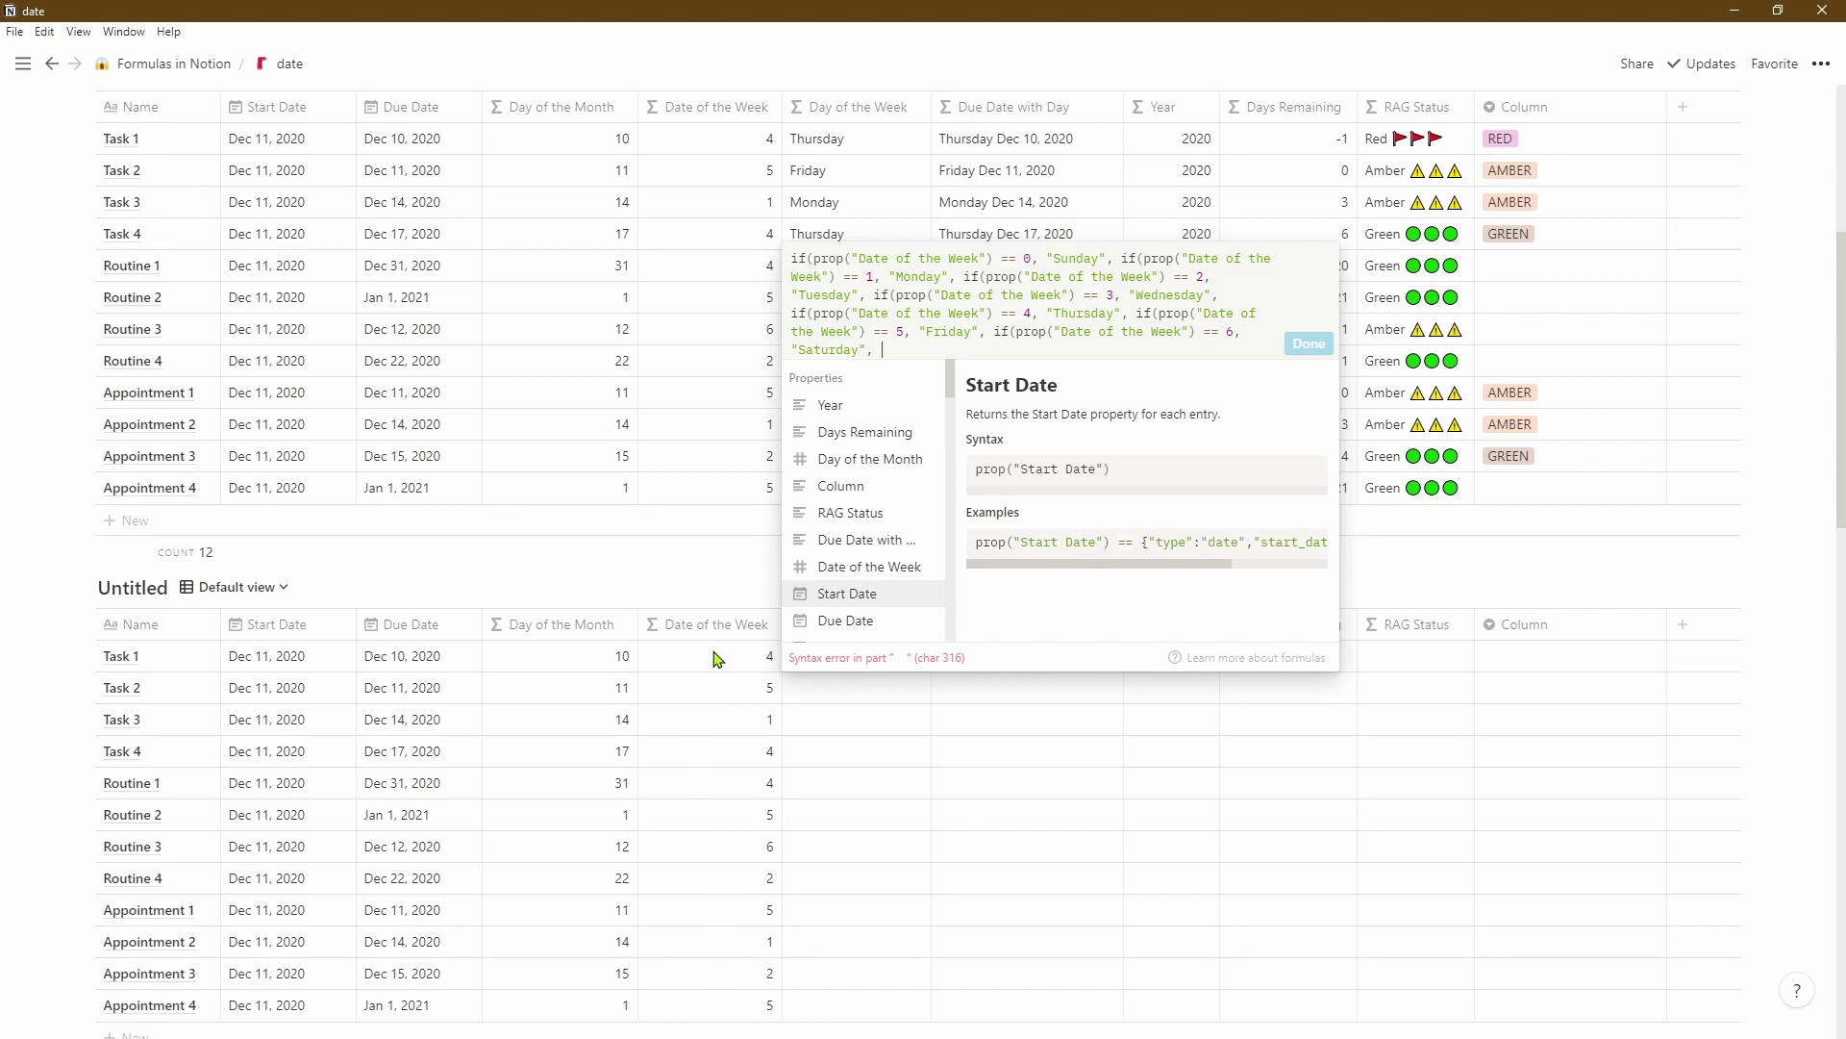
- End the Day of the Week formula with "" and the closing parentheses, accept it, and check it against Routine 4's Due Date in the calendar
left_click(916, 350)
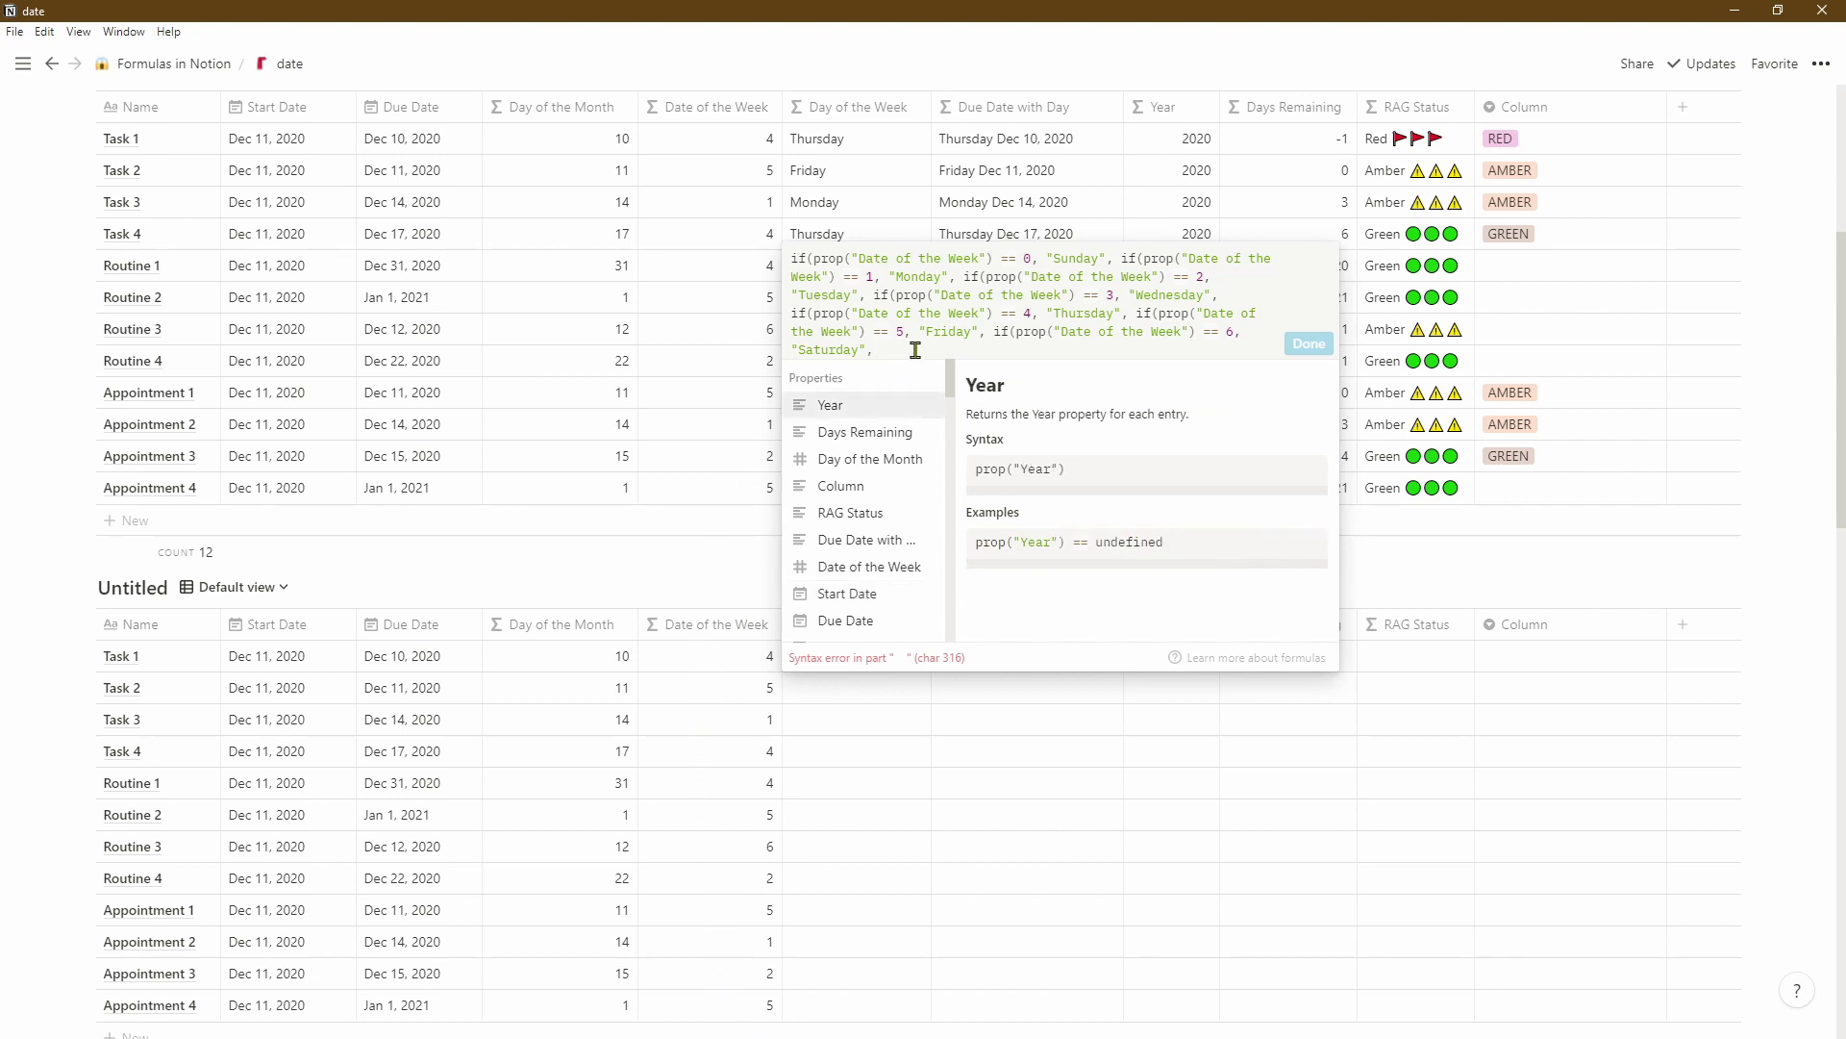
key("BackSpace")
key("BackSpace")
key("BackSpace")
key("BackSpace")
type("\"\")))))))")
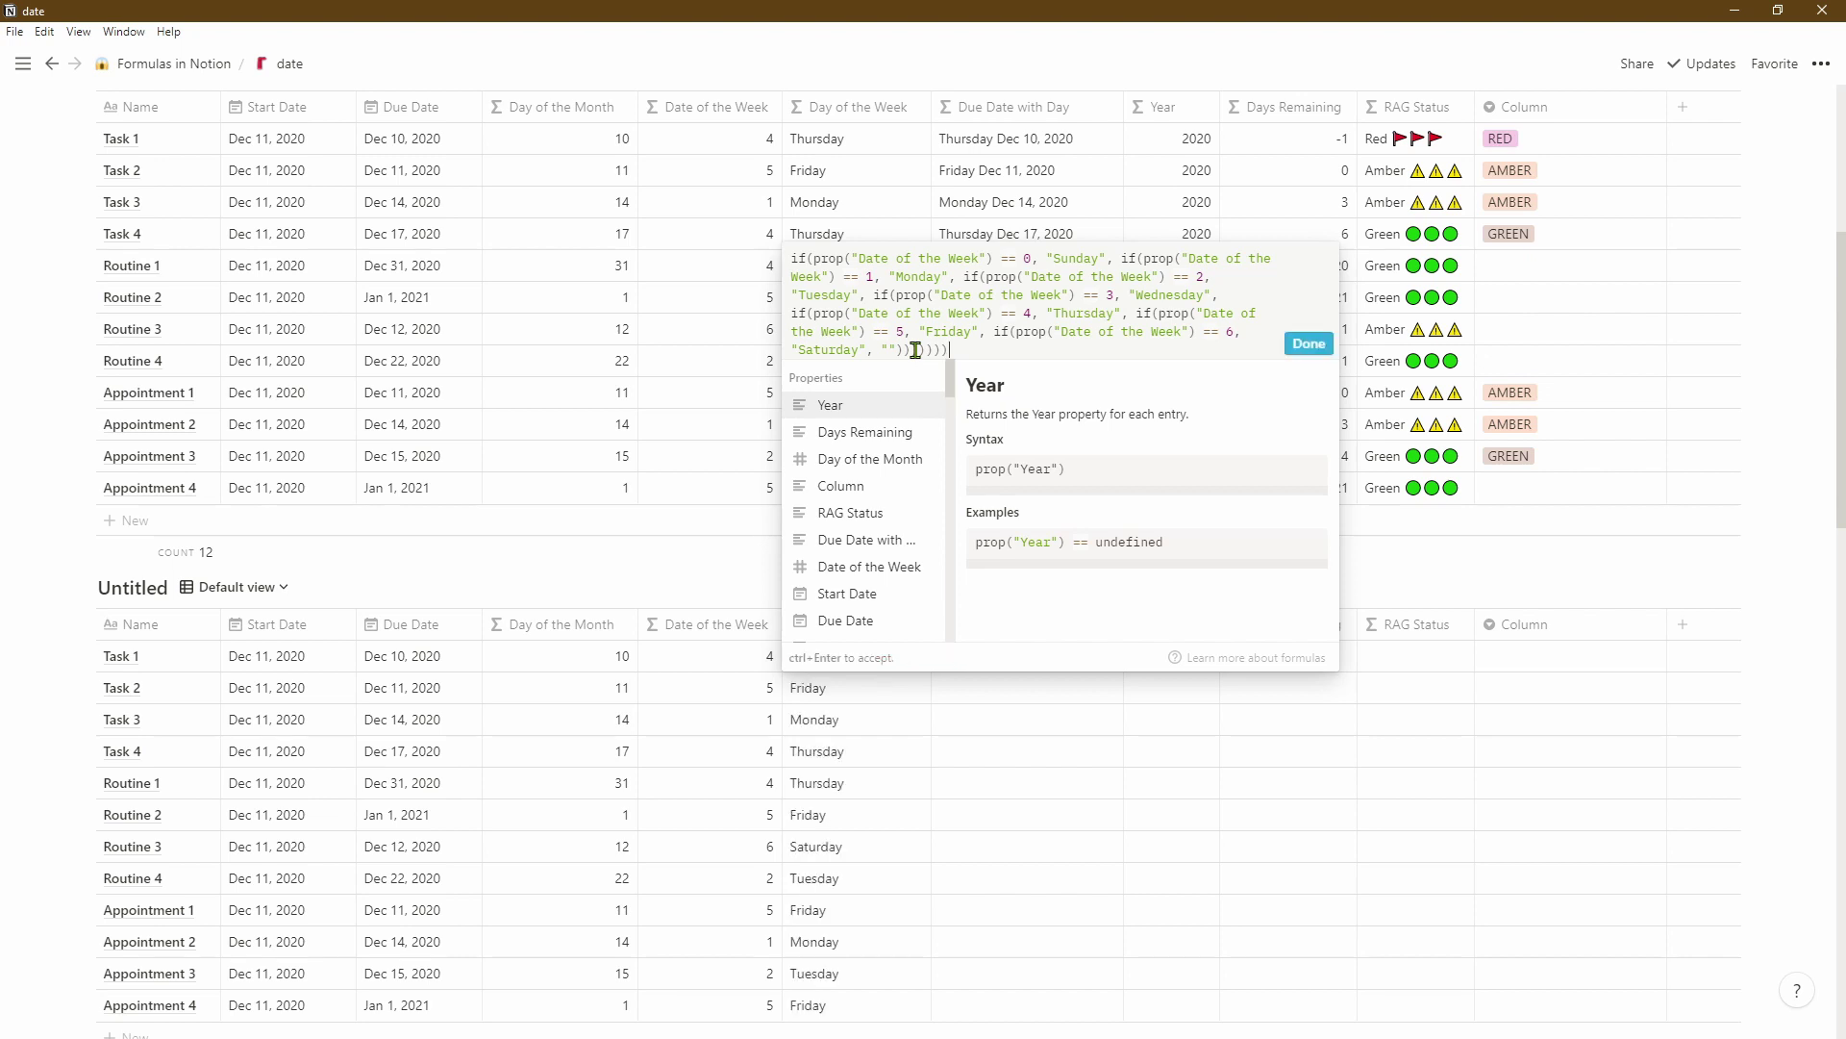
key("BackSpace")
left_click(1310, 346)
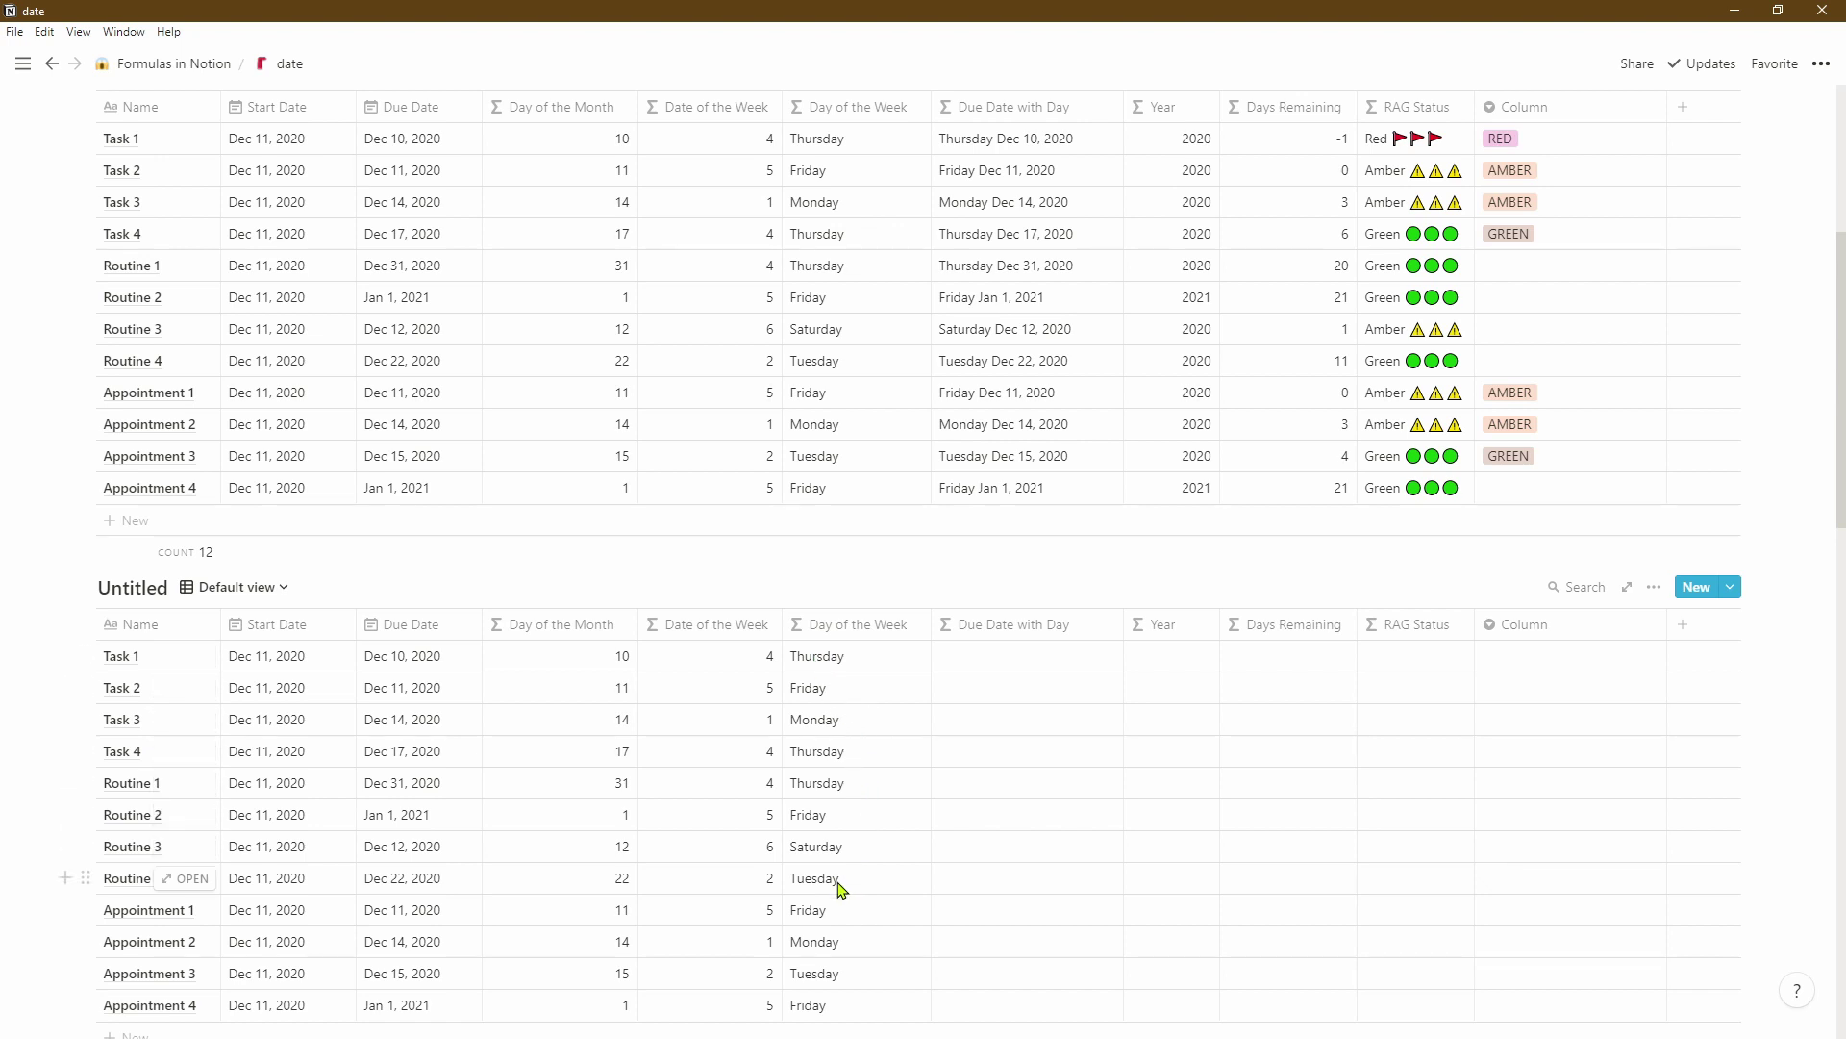
left_click(432, 882)
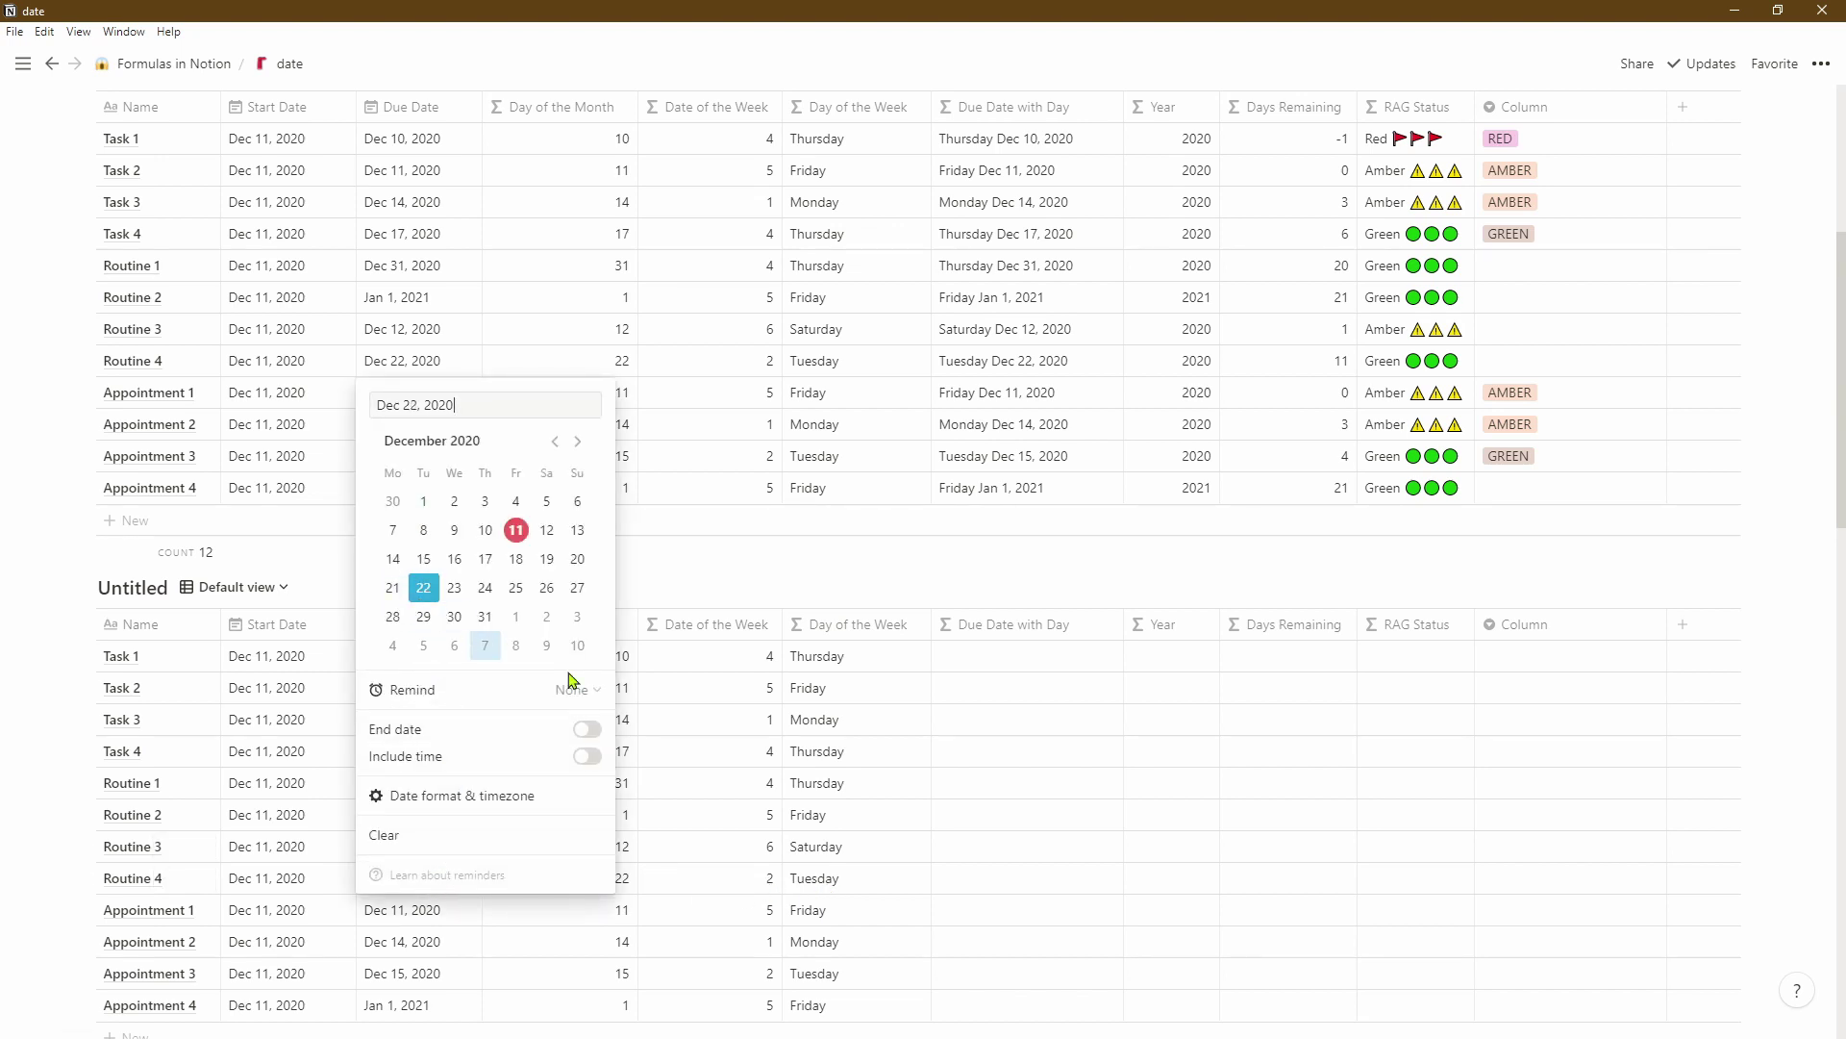
left_click(822, 885)
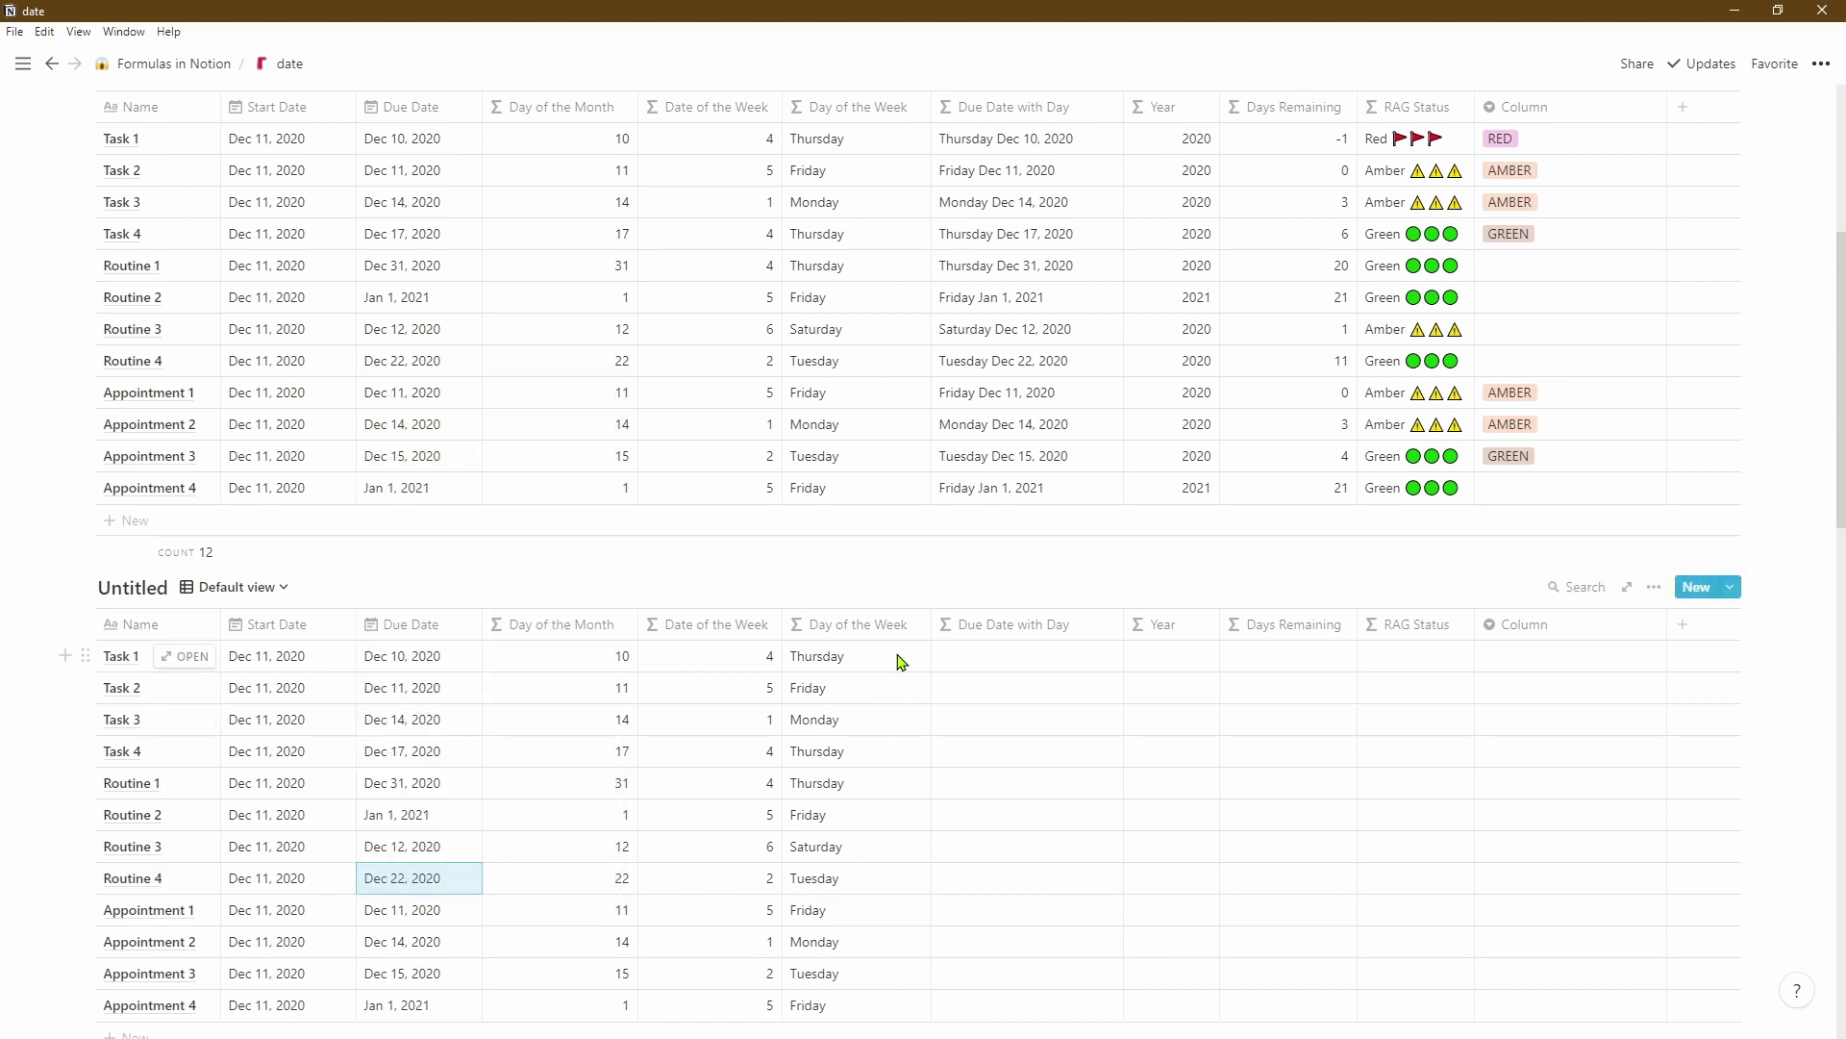
- Enter prop("Day of the Week") + prop("Due Date") as the Due Date with Day formula in the lower table
left_click(981, 669)
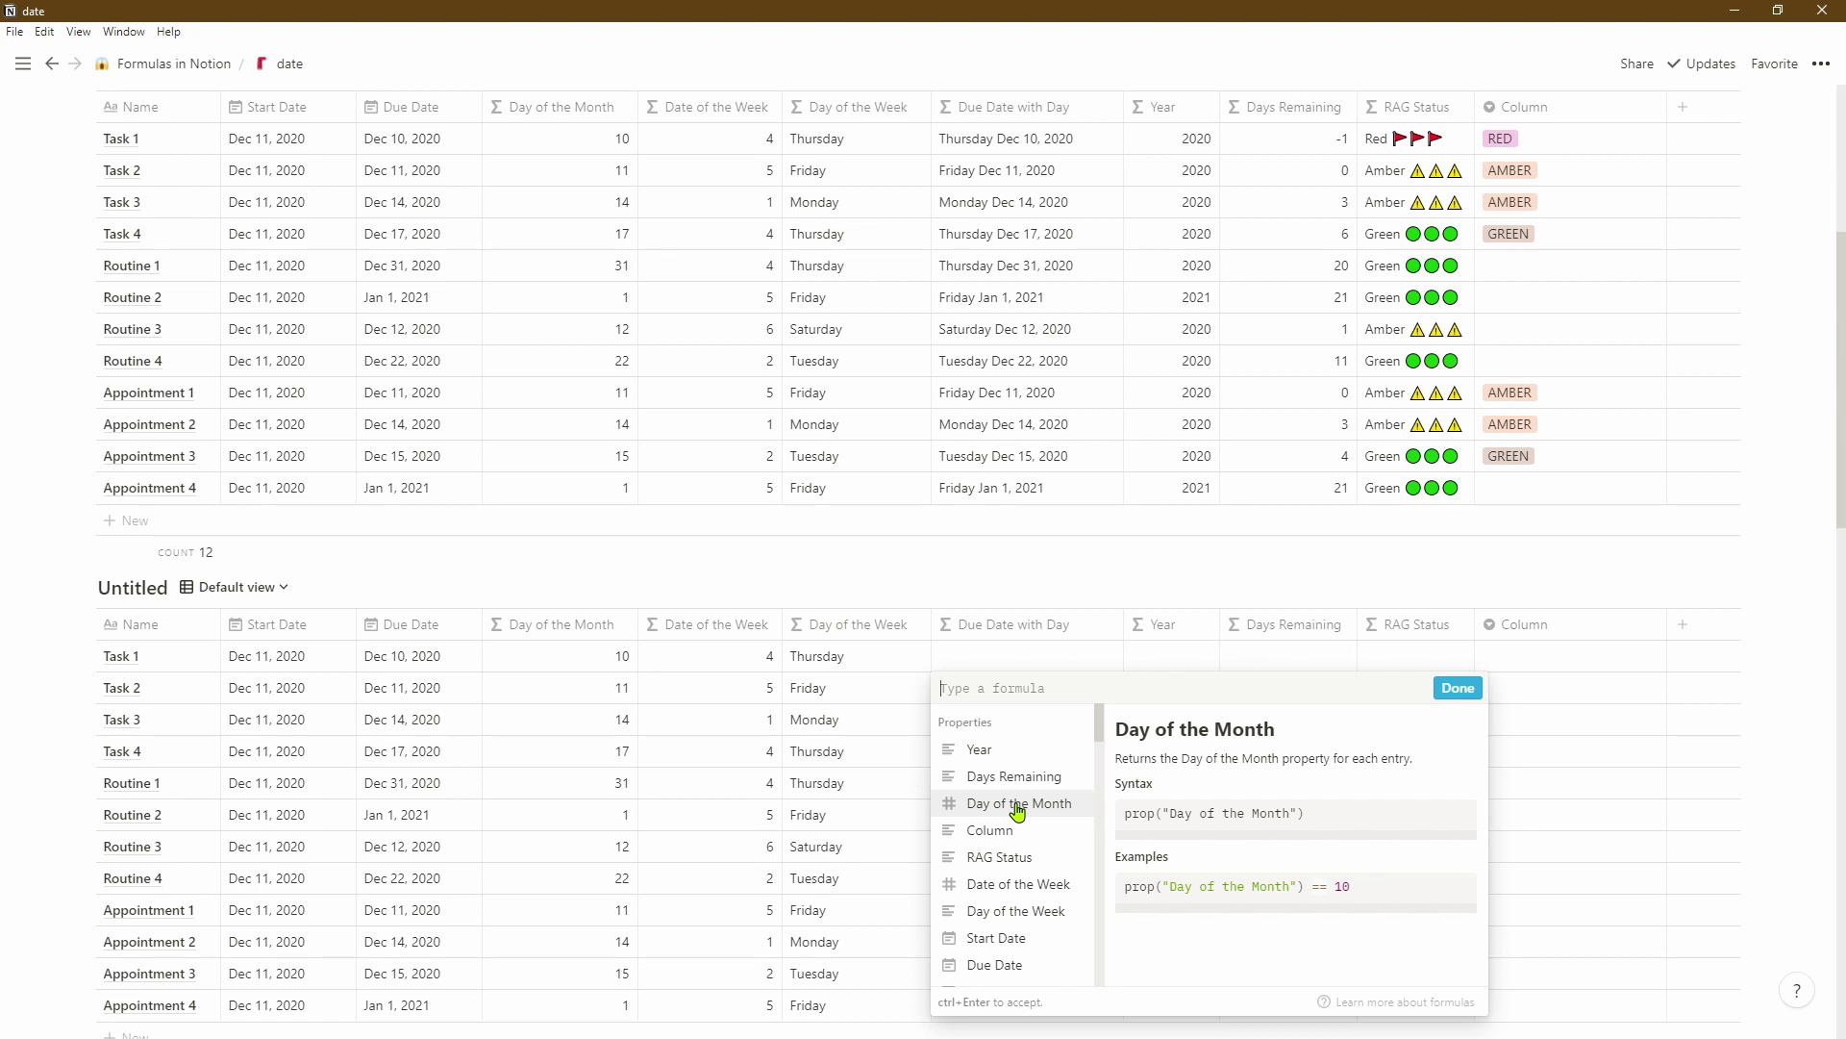
left_click(996, 921)
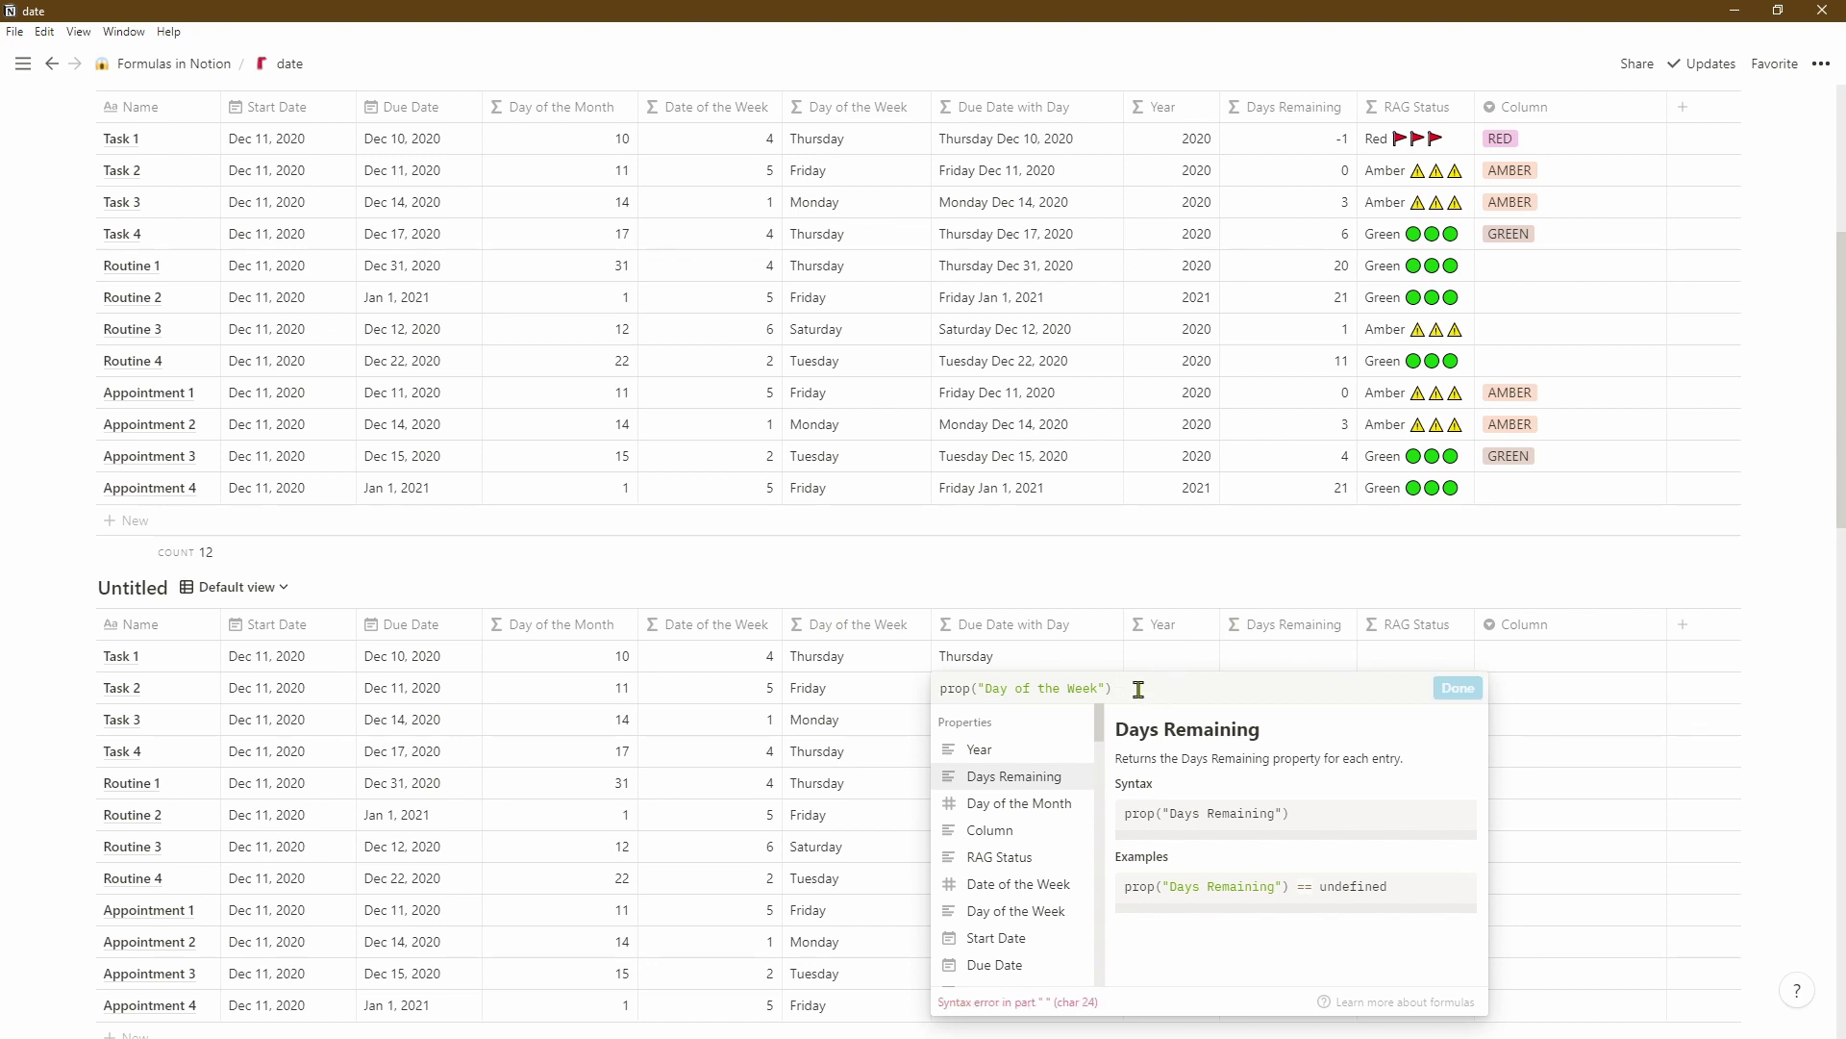
type("+")
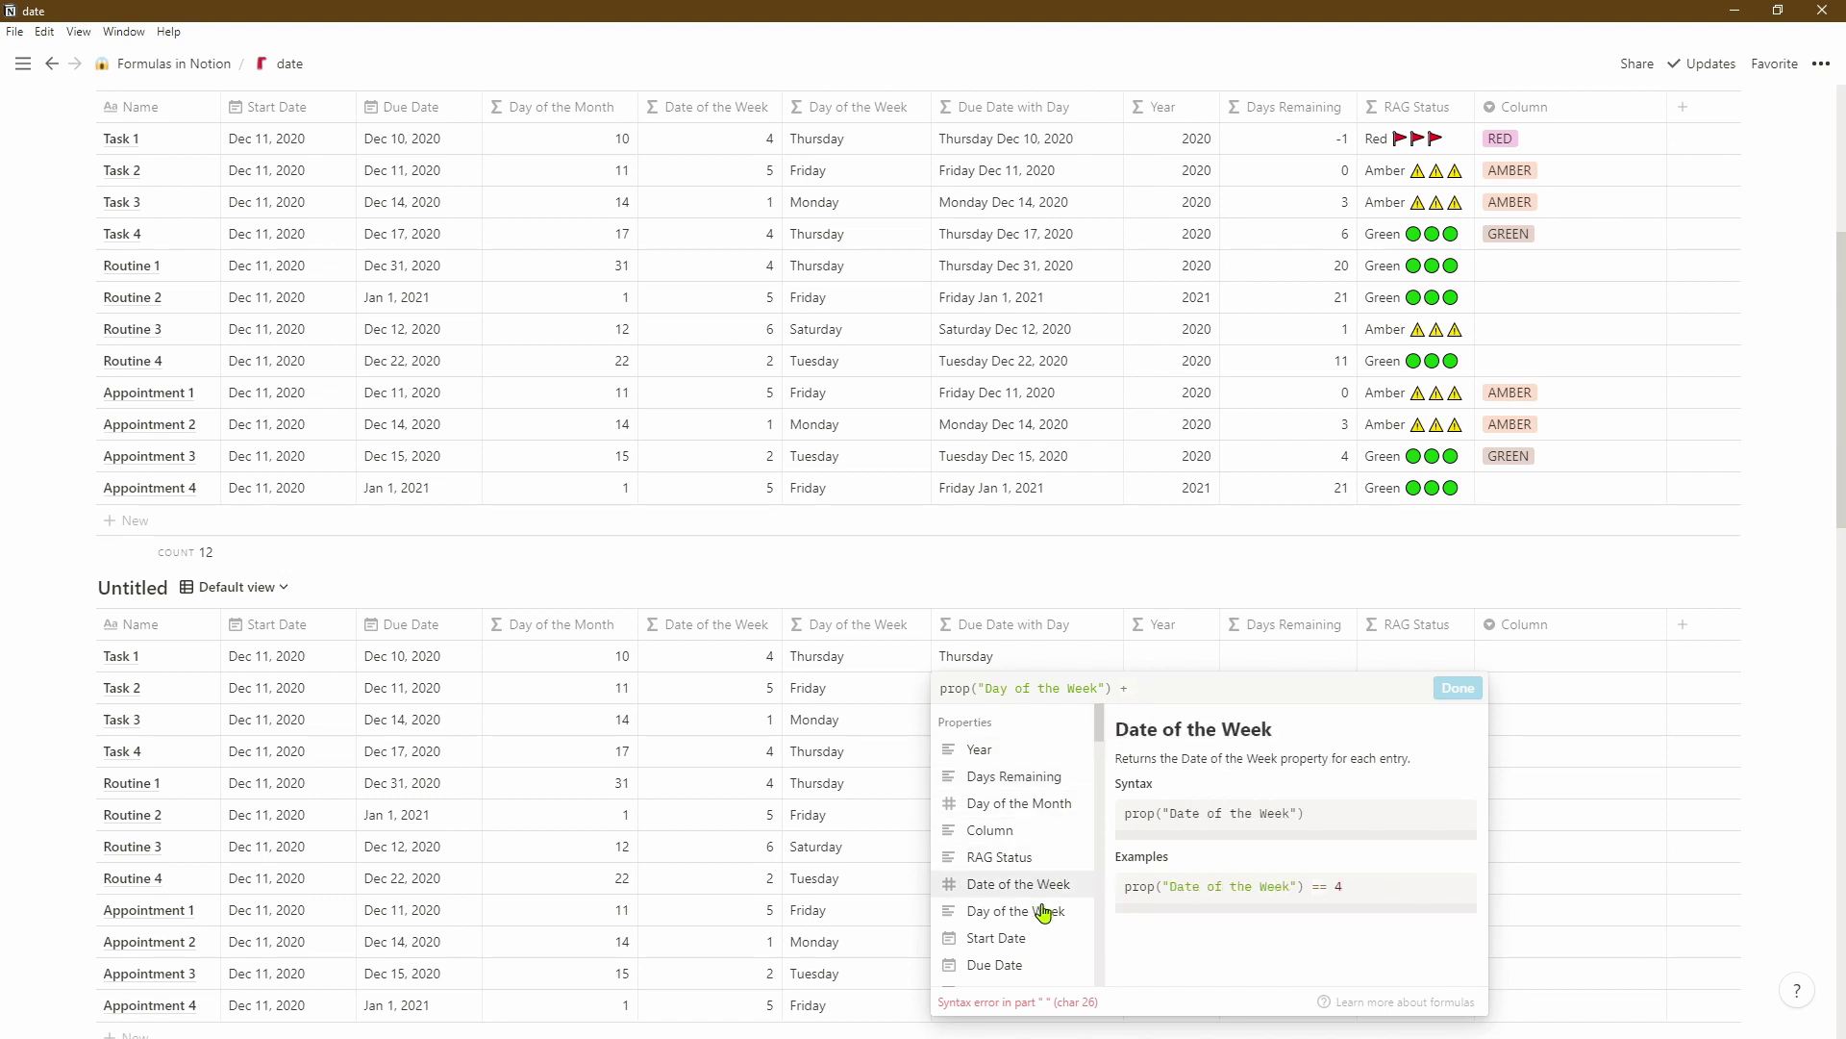
left_click(1035, 971)
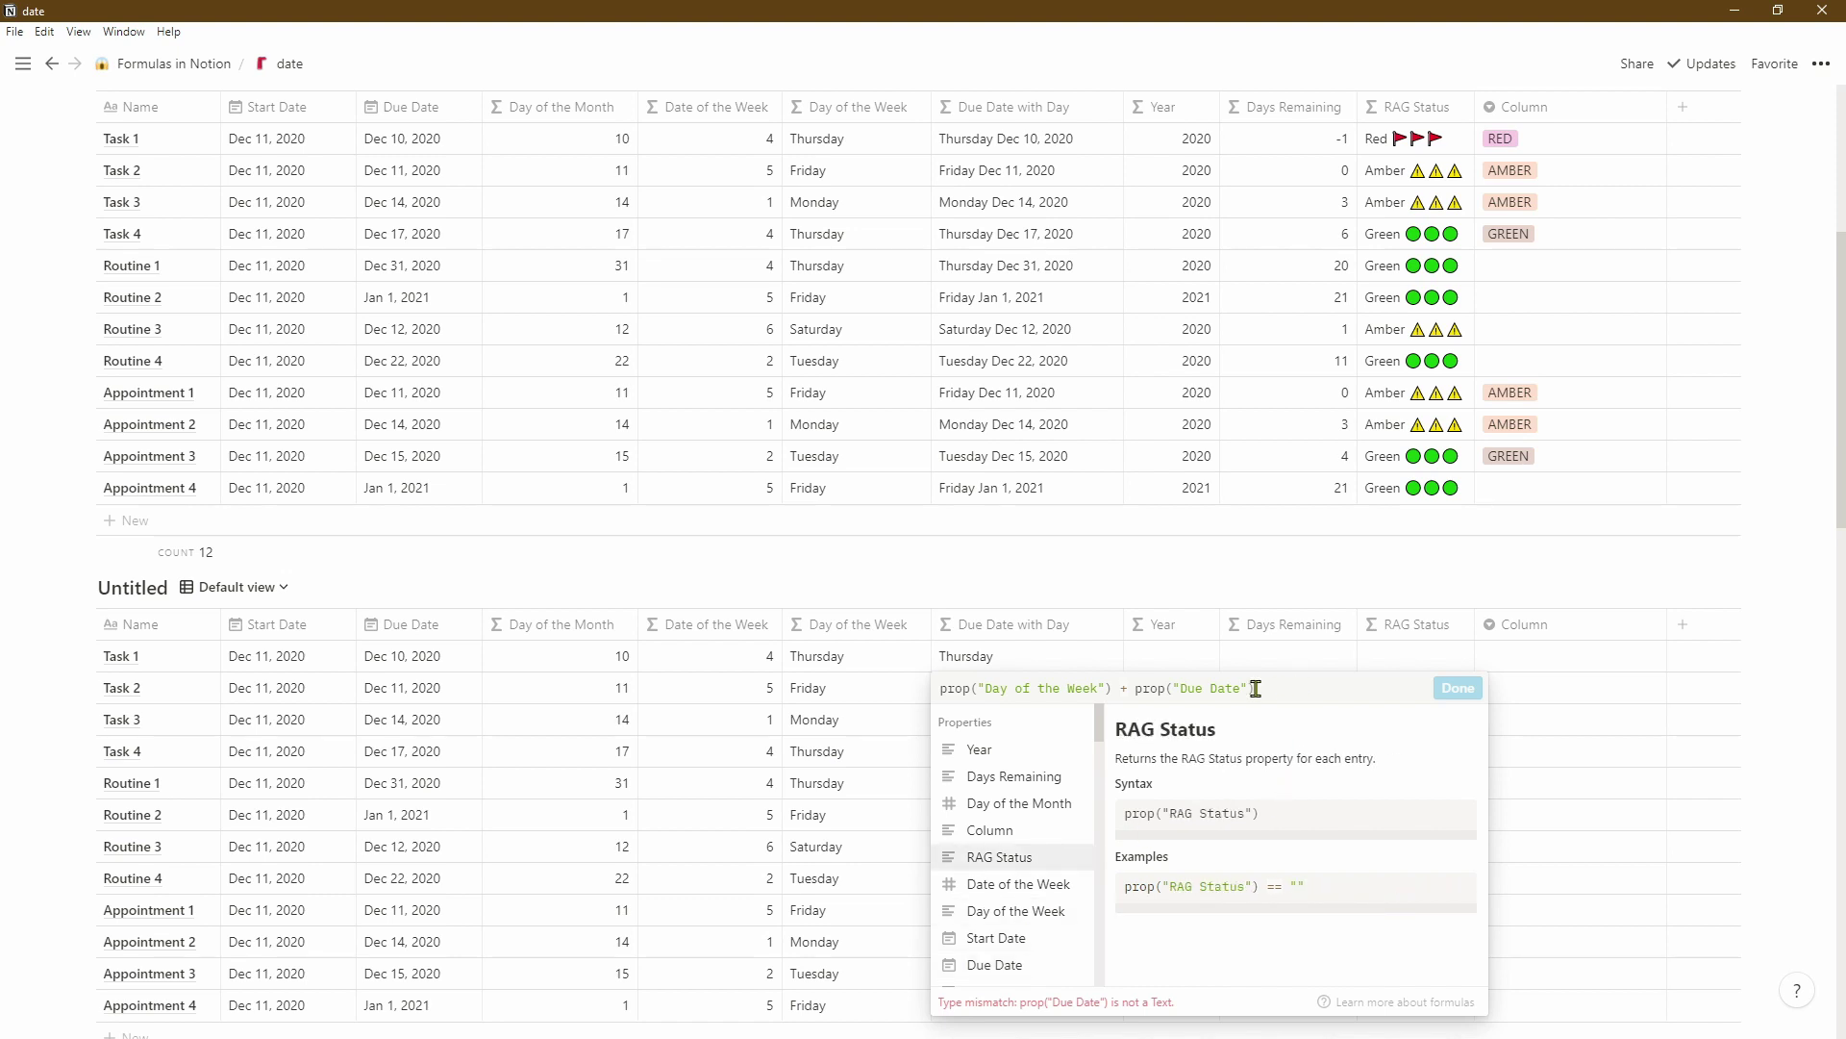
- Wrap the Due Date property in format() so the formula reads prop("Day of the Week") + format(prop("Due Date")), and accept it
left_click(1135, 690)
type("format")
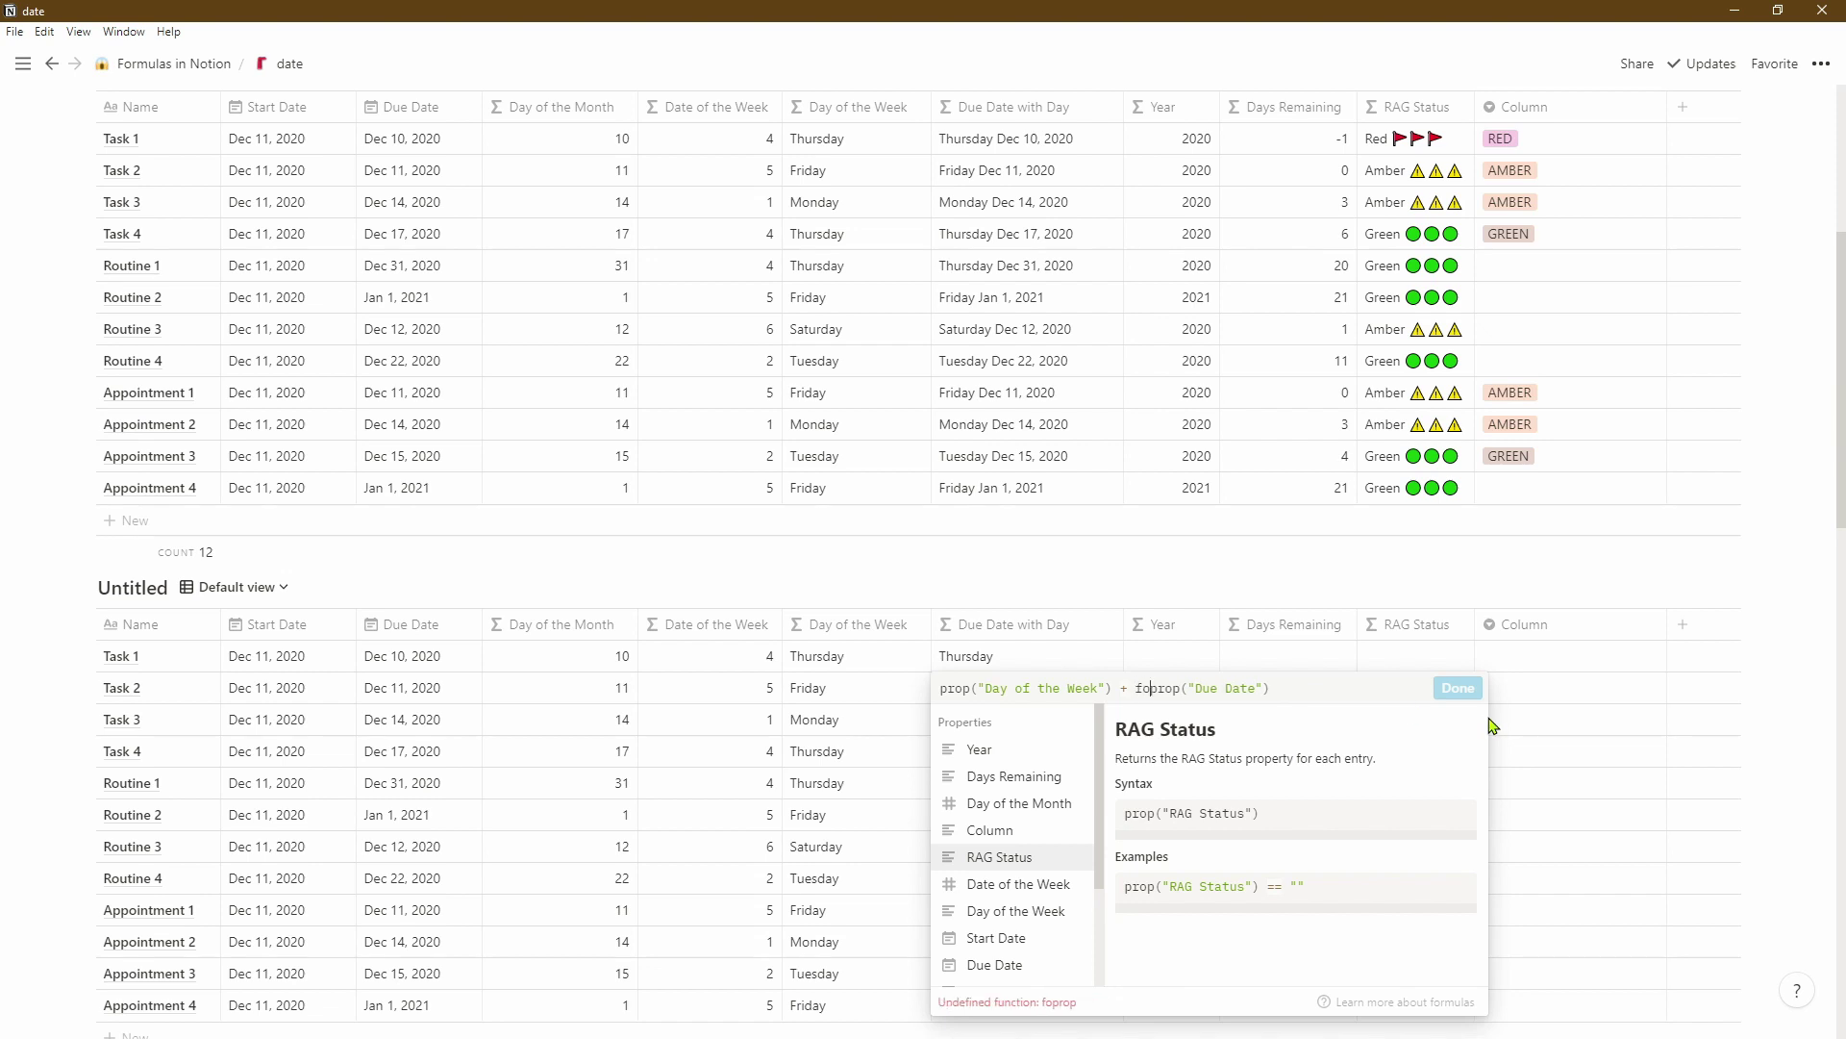
type("(")
key("Right")
key("Right")
key("Right")
key("Right")
key("Right")
key("Right")
key("Right")
key("Right")
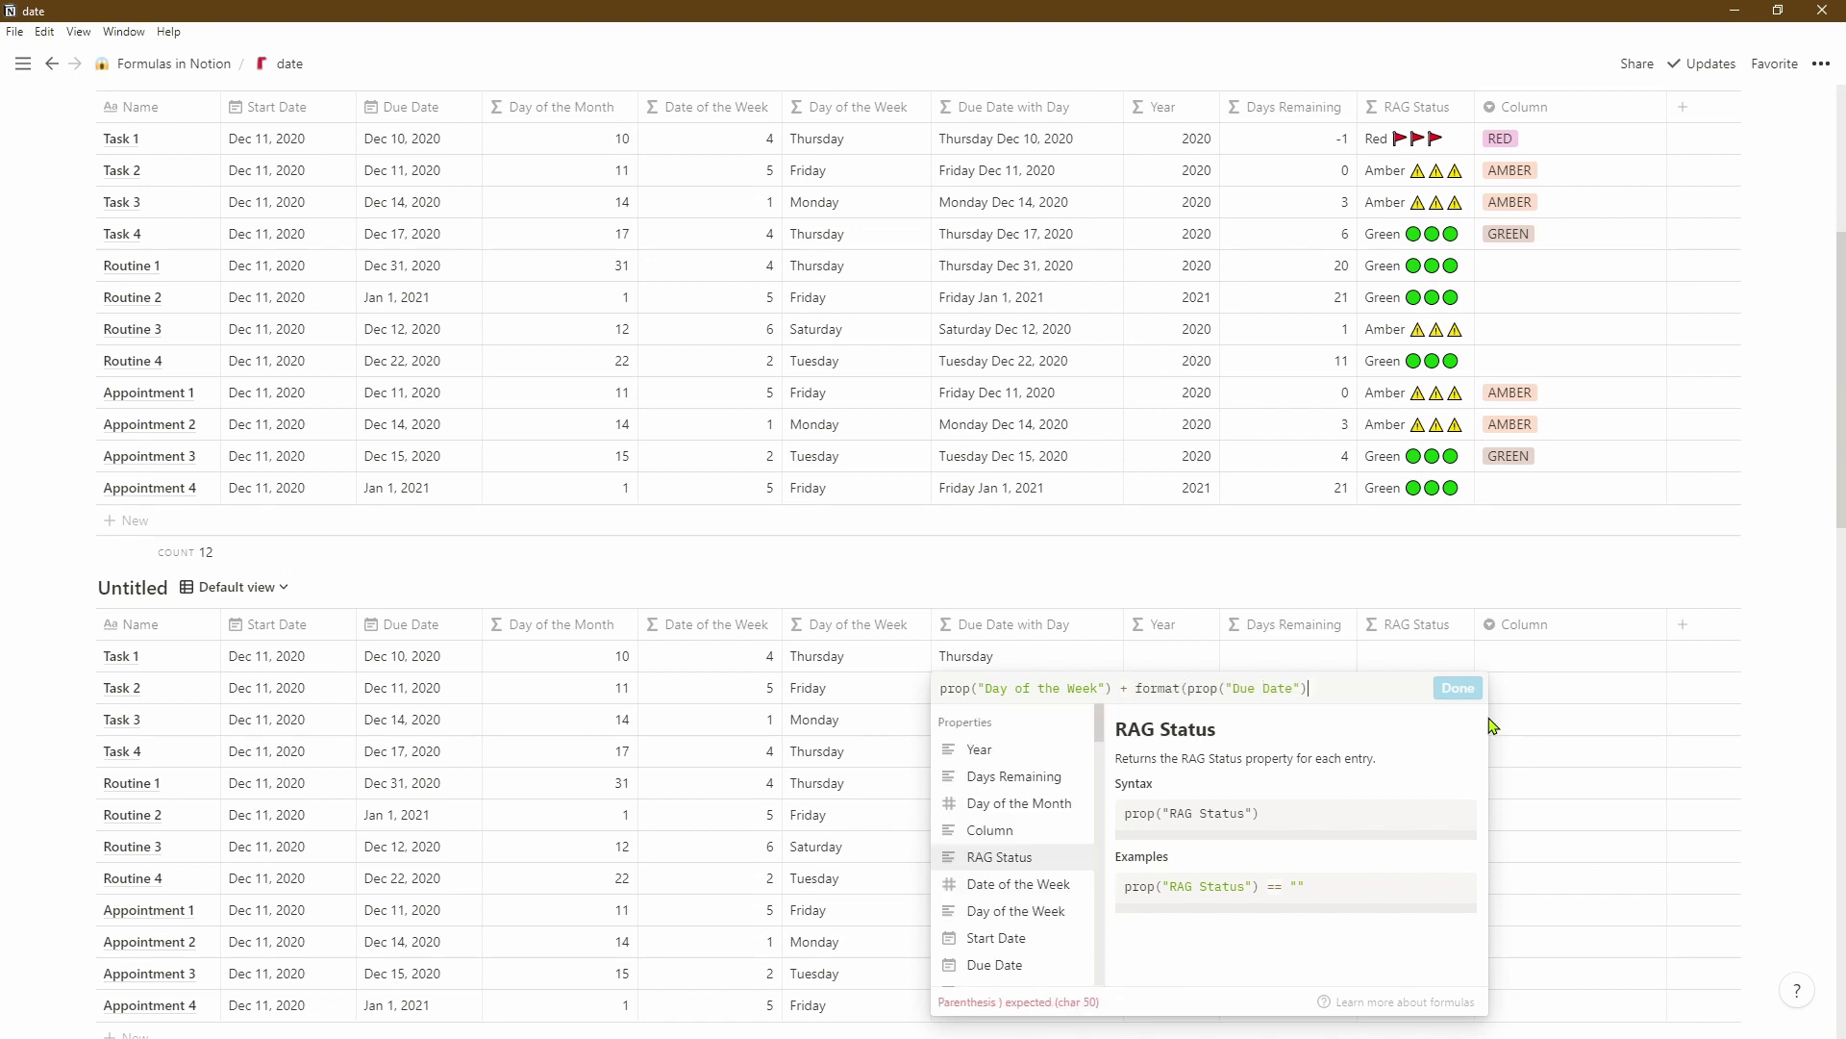
type(")")
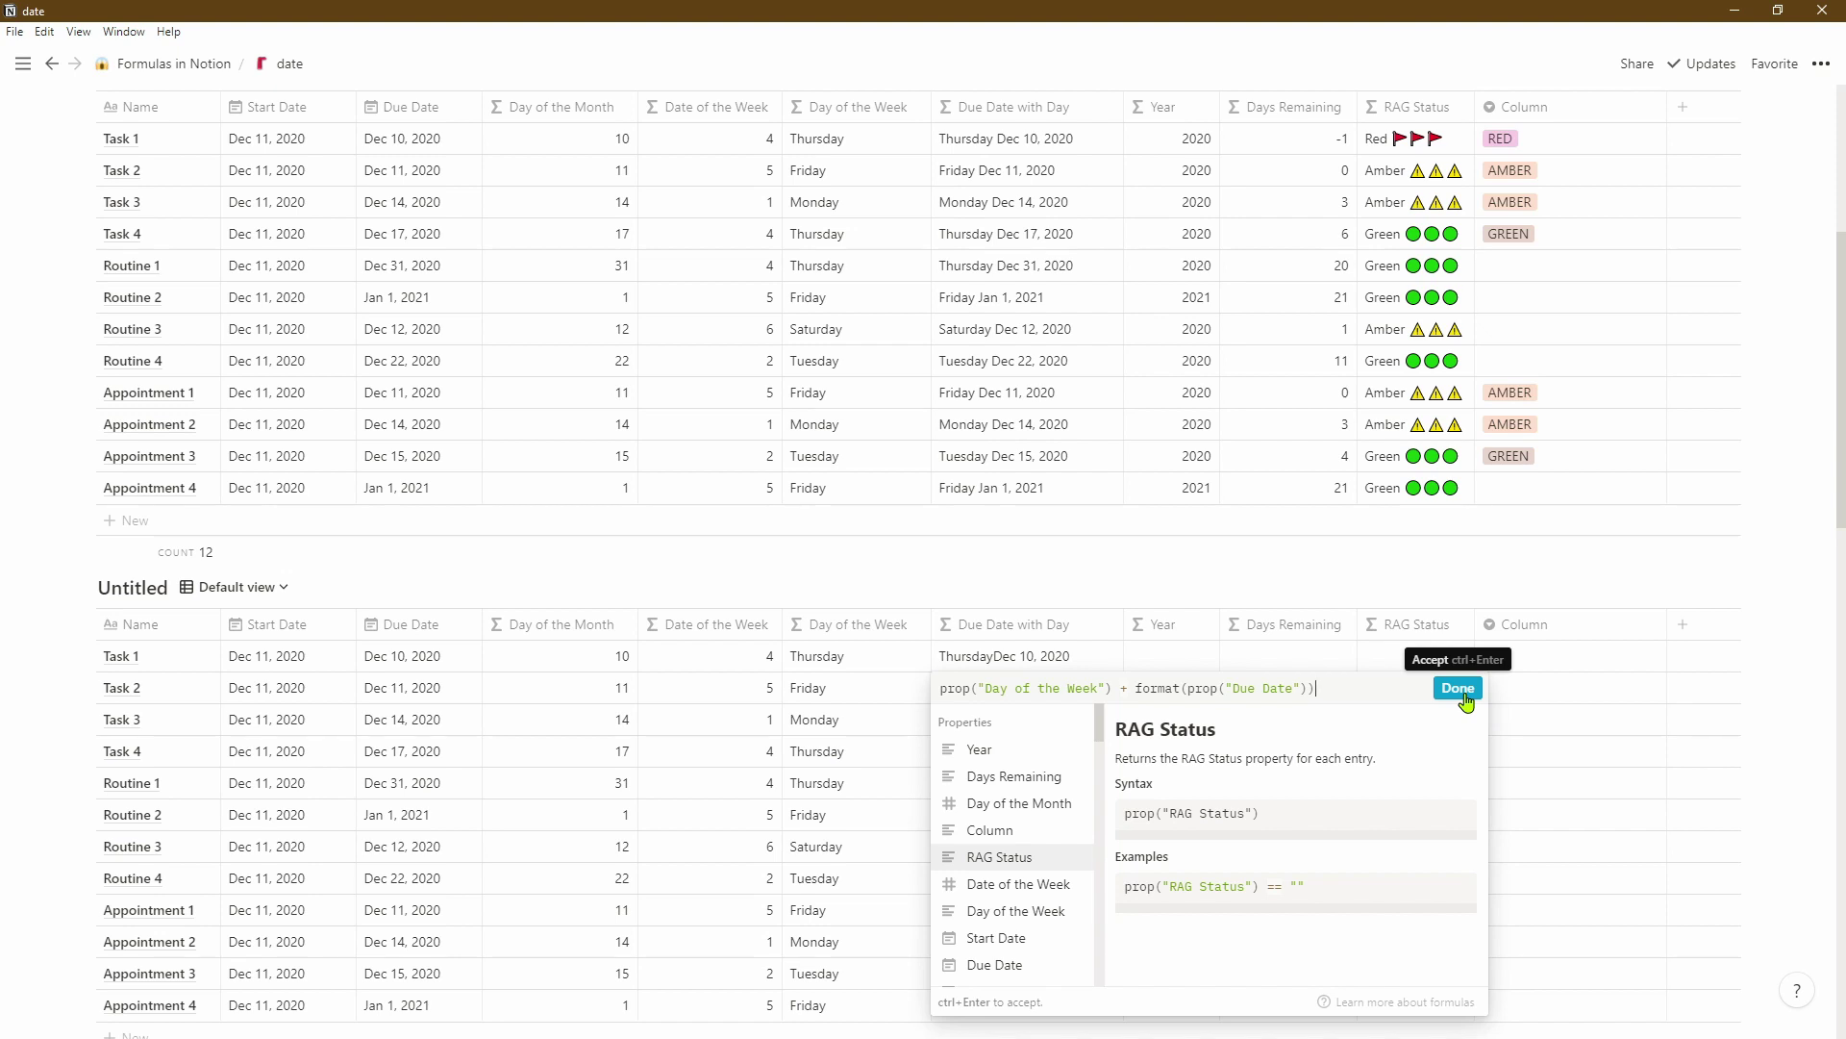
left_click(1459, 689)
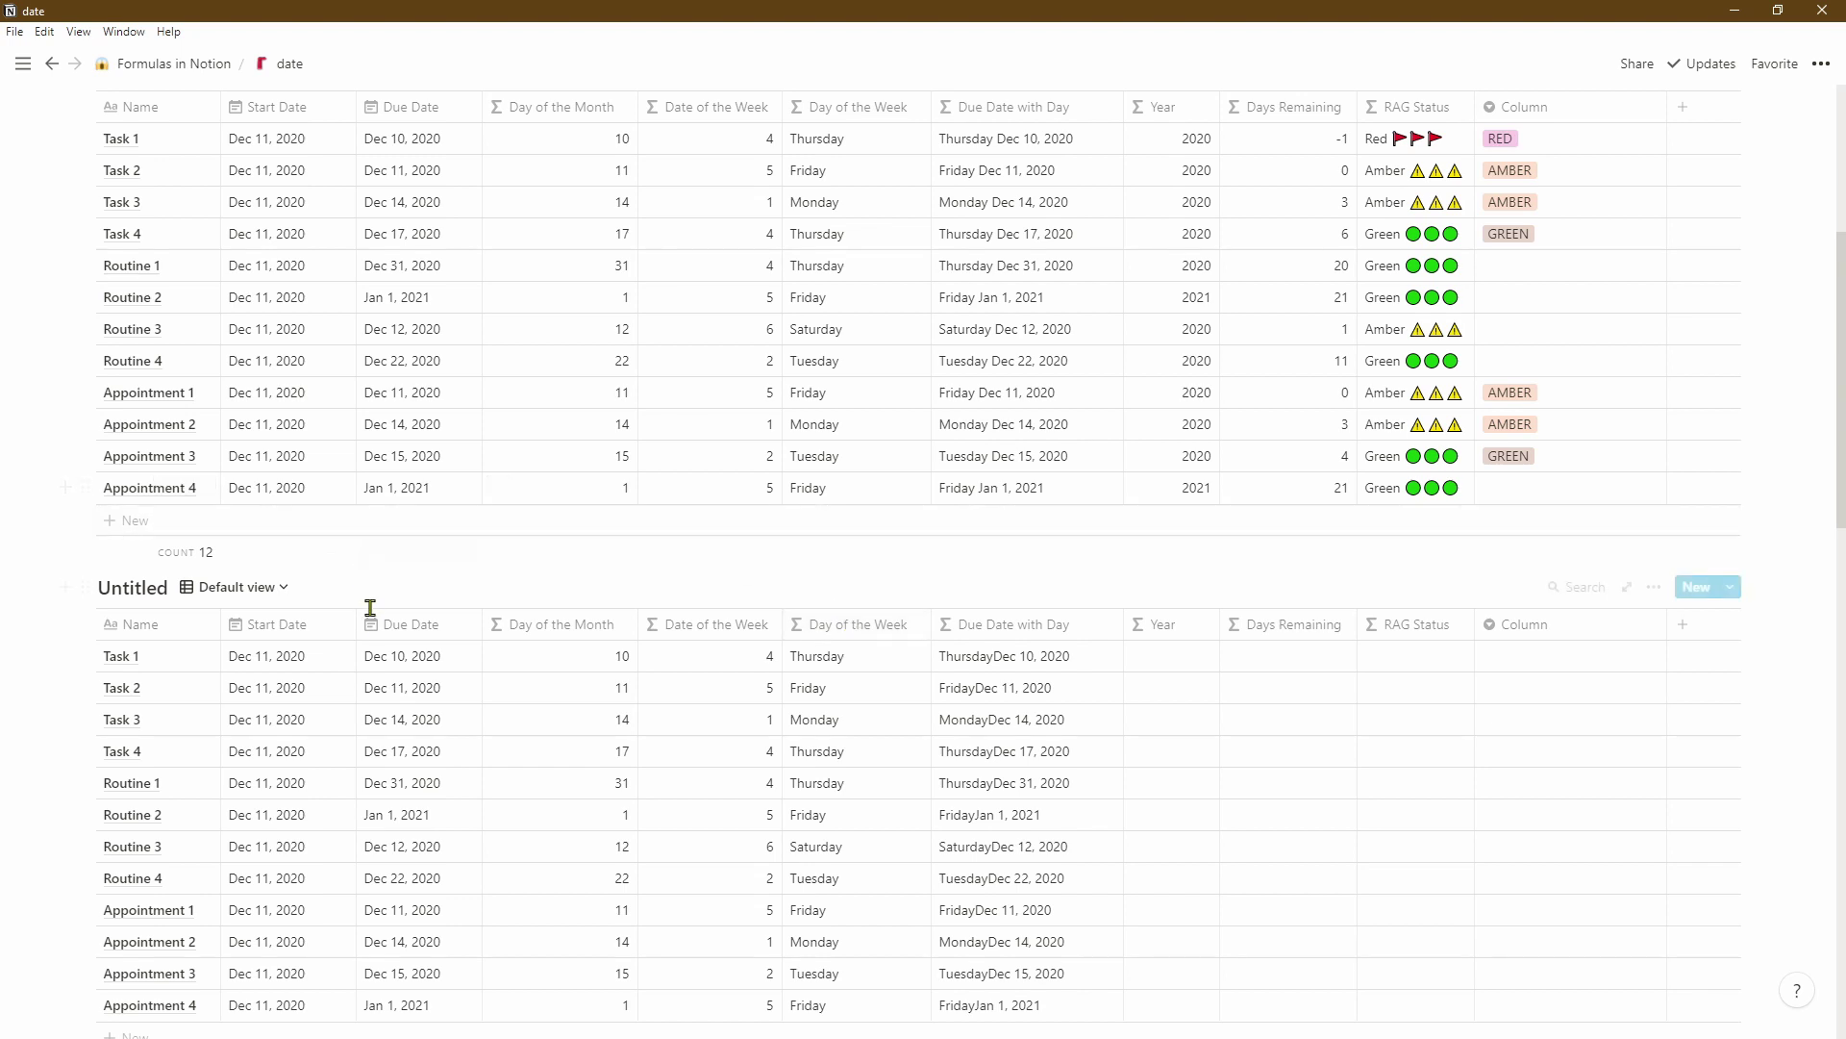
- Insert " " + before format(prop("Due Date")) in the Due Date with Day formula, accept it, and open Task 1's Due Date calendar
left_click(1044, 662)
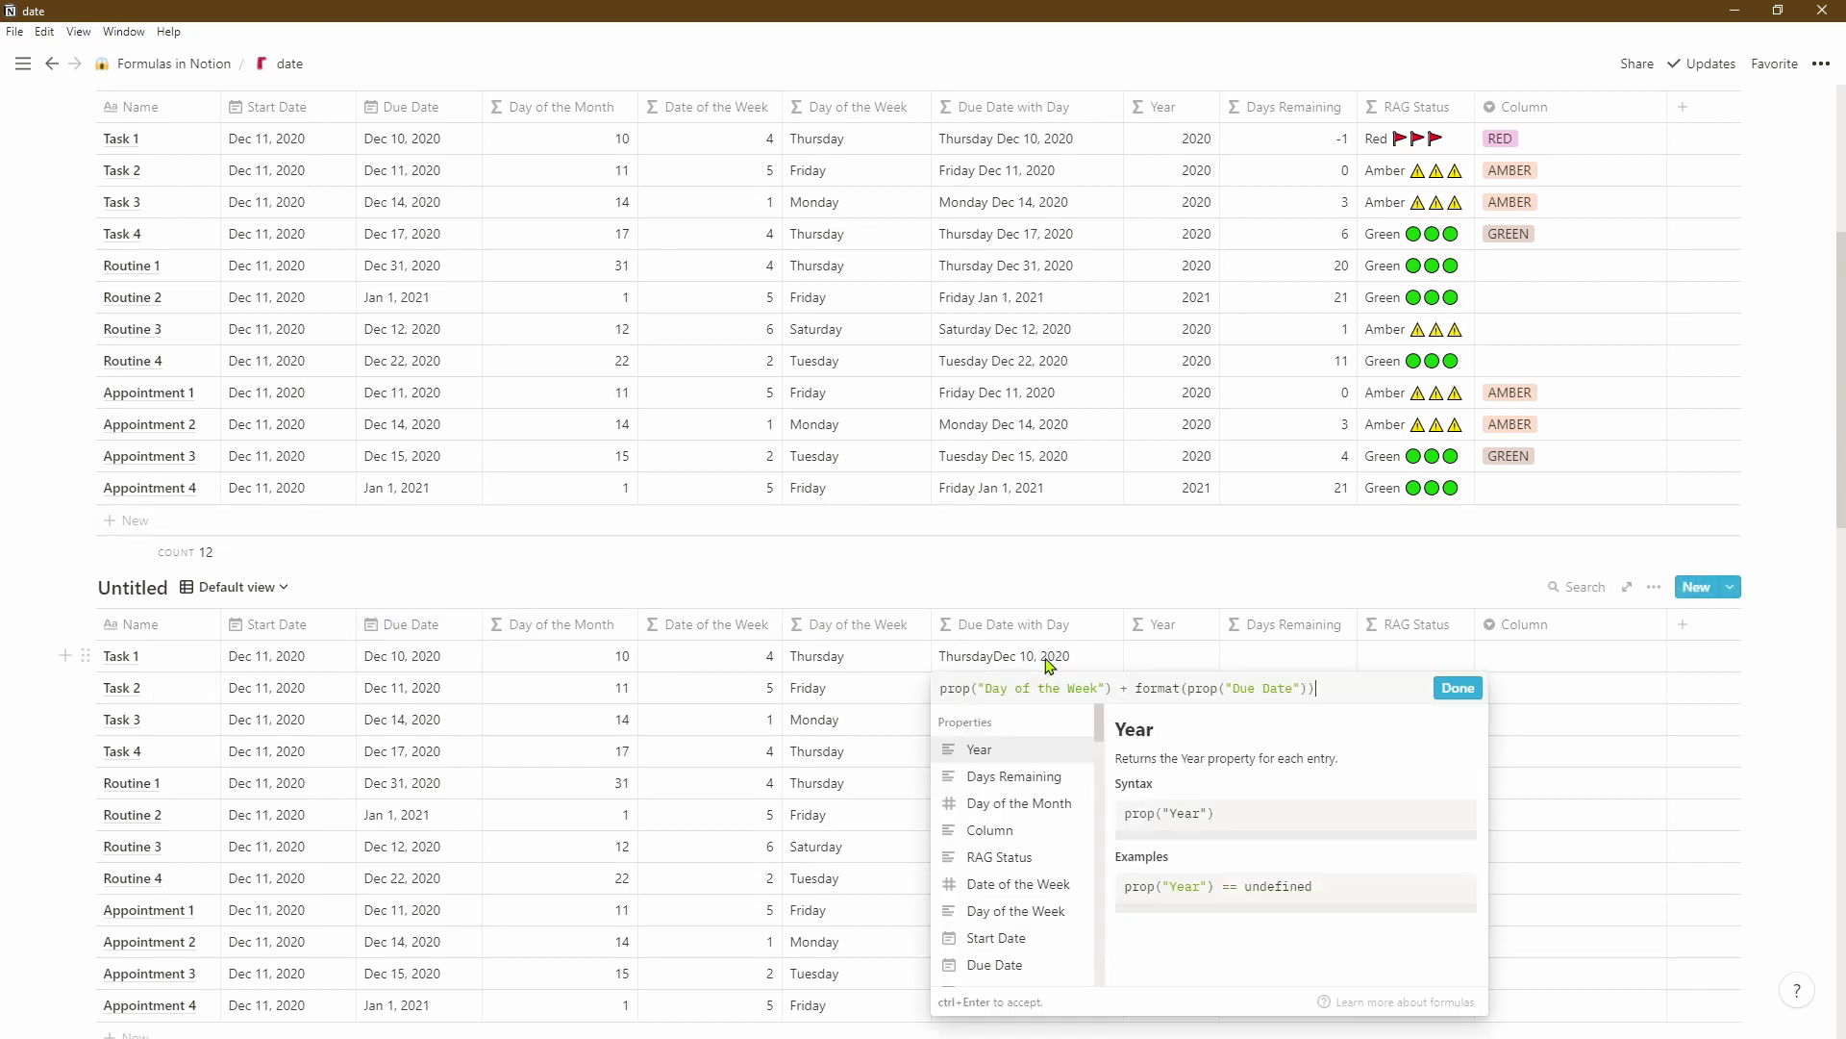
left_click(1136, 690)
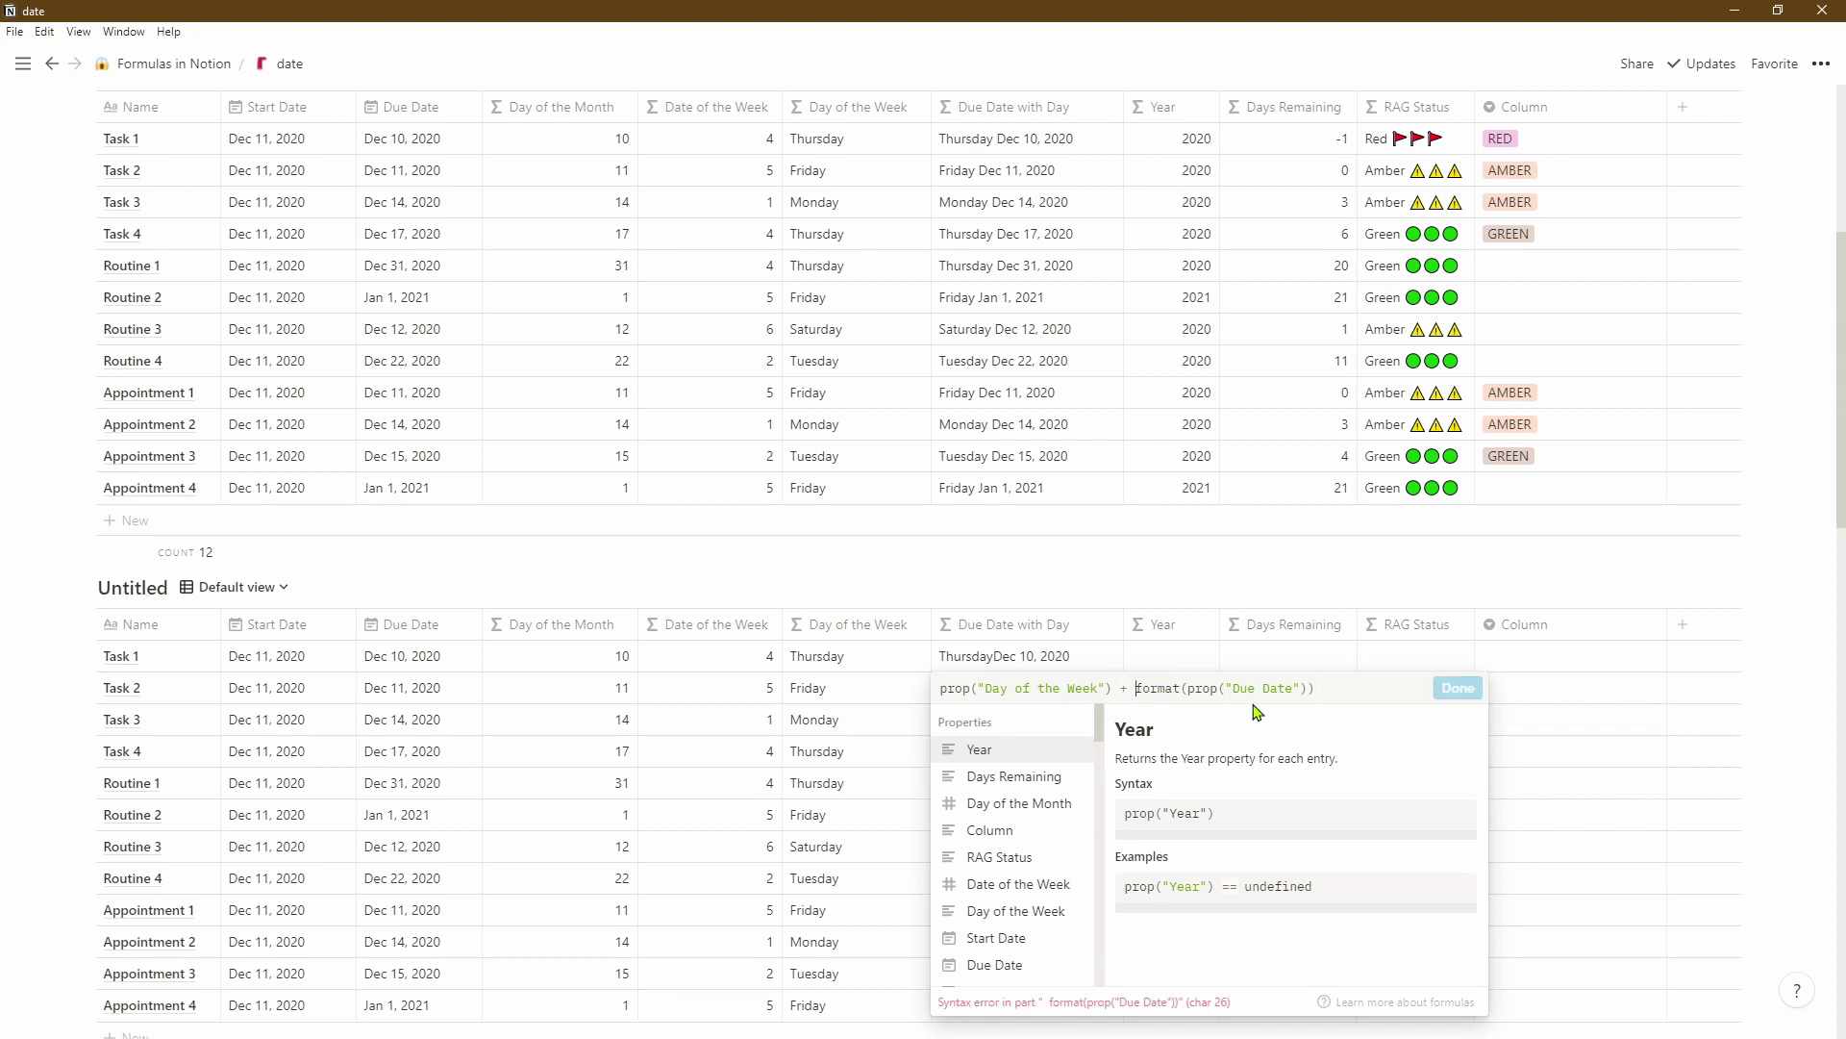
type("\") + \" \"")
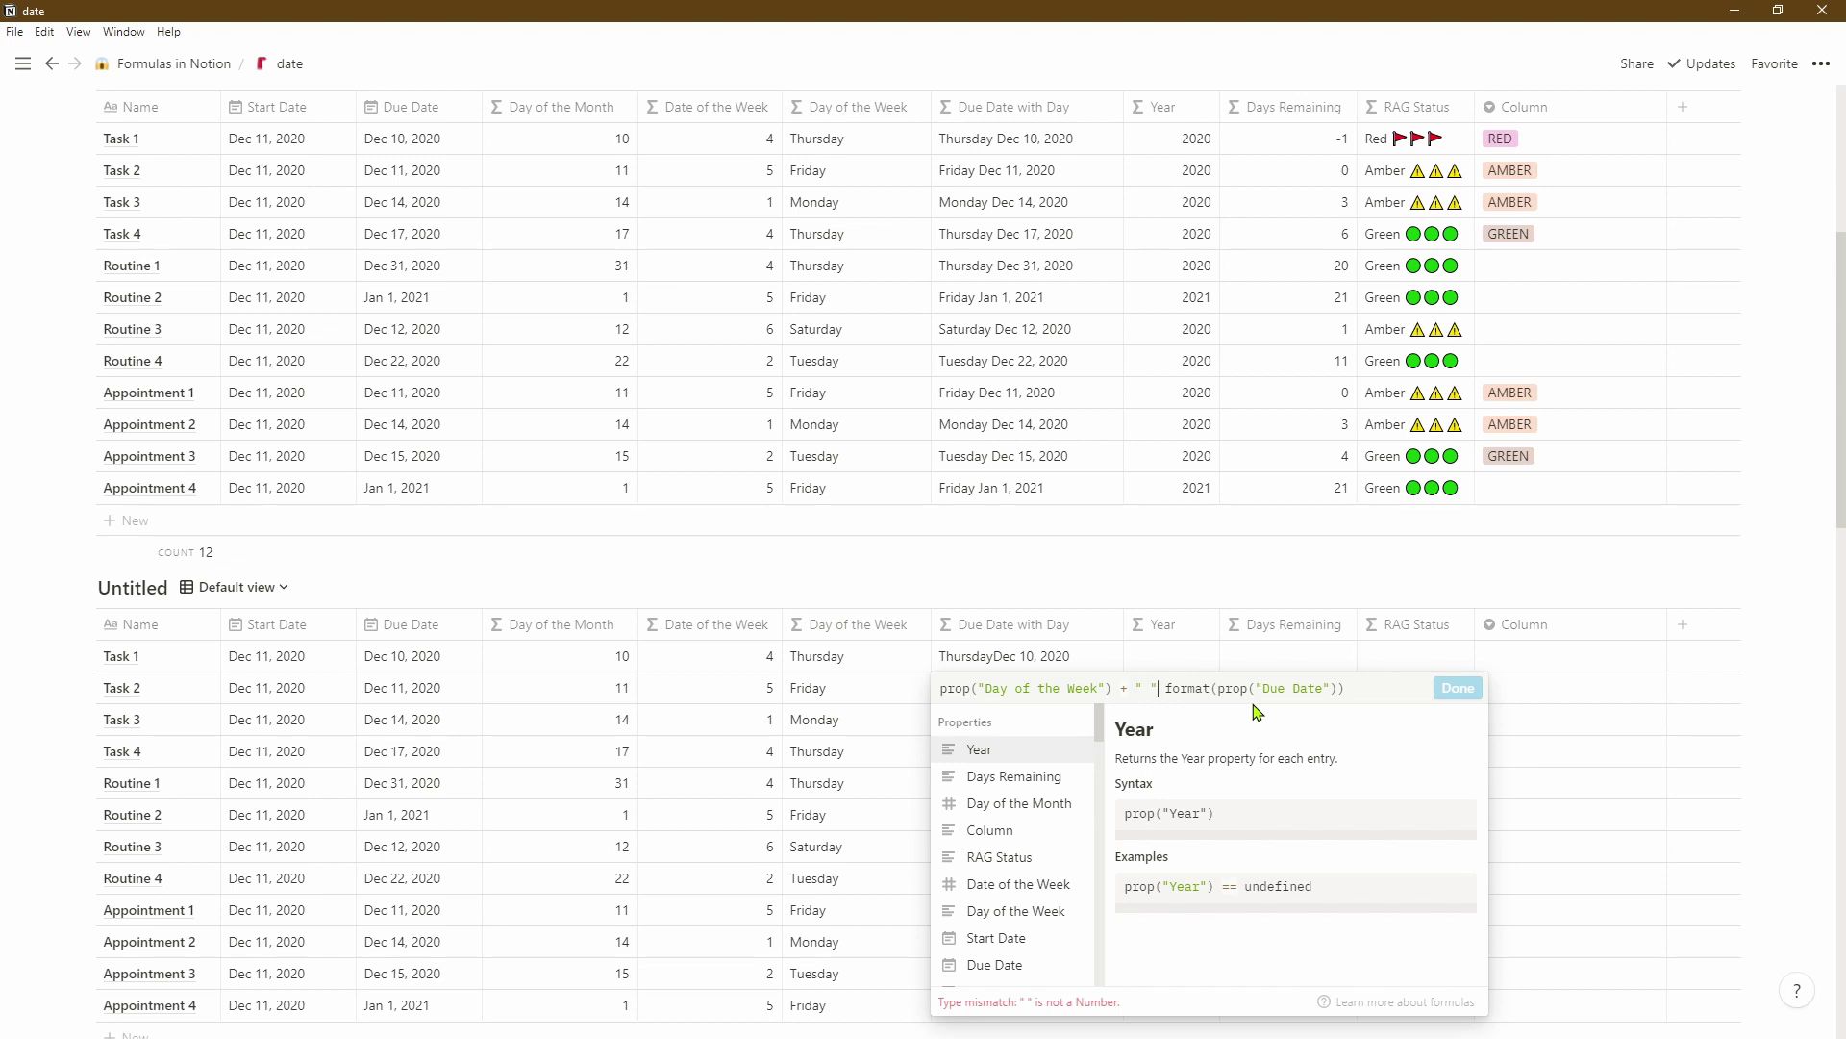
type(" +")
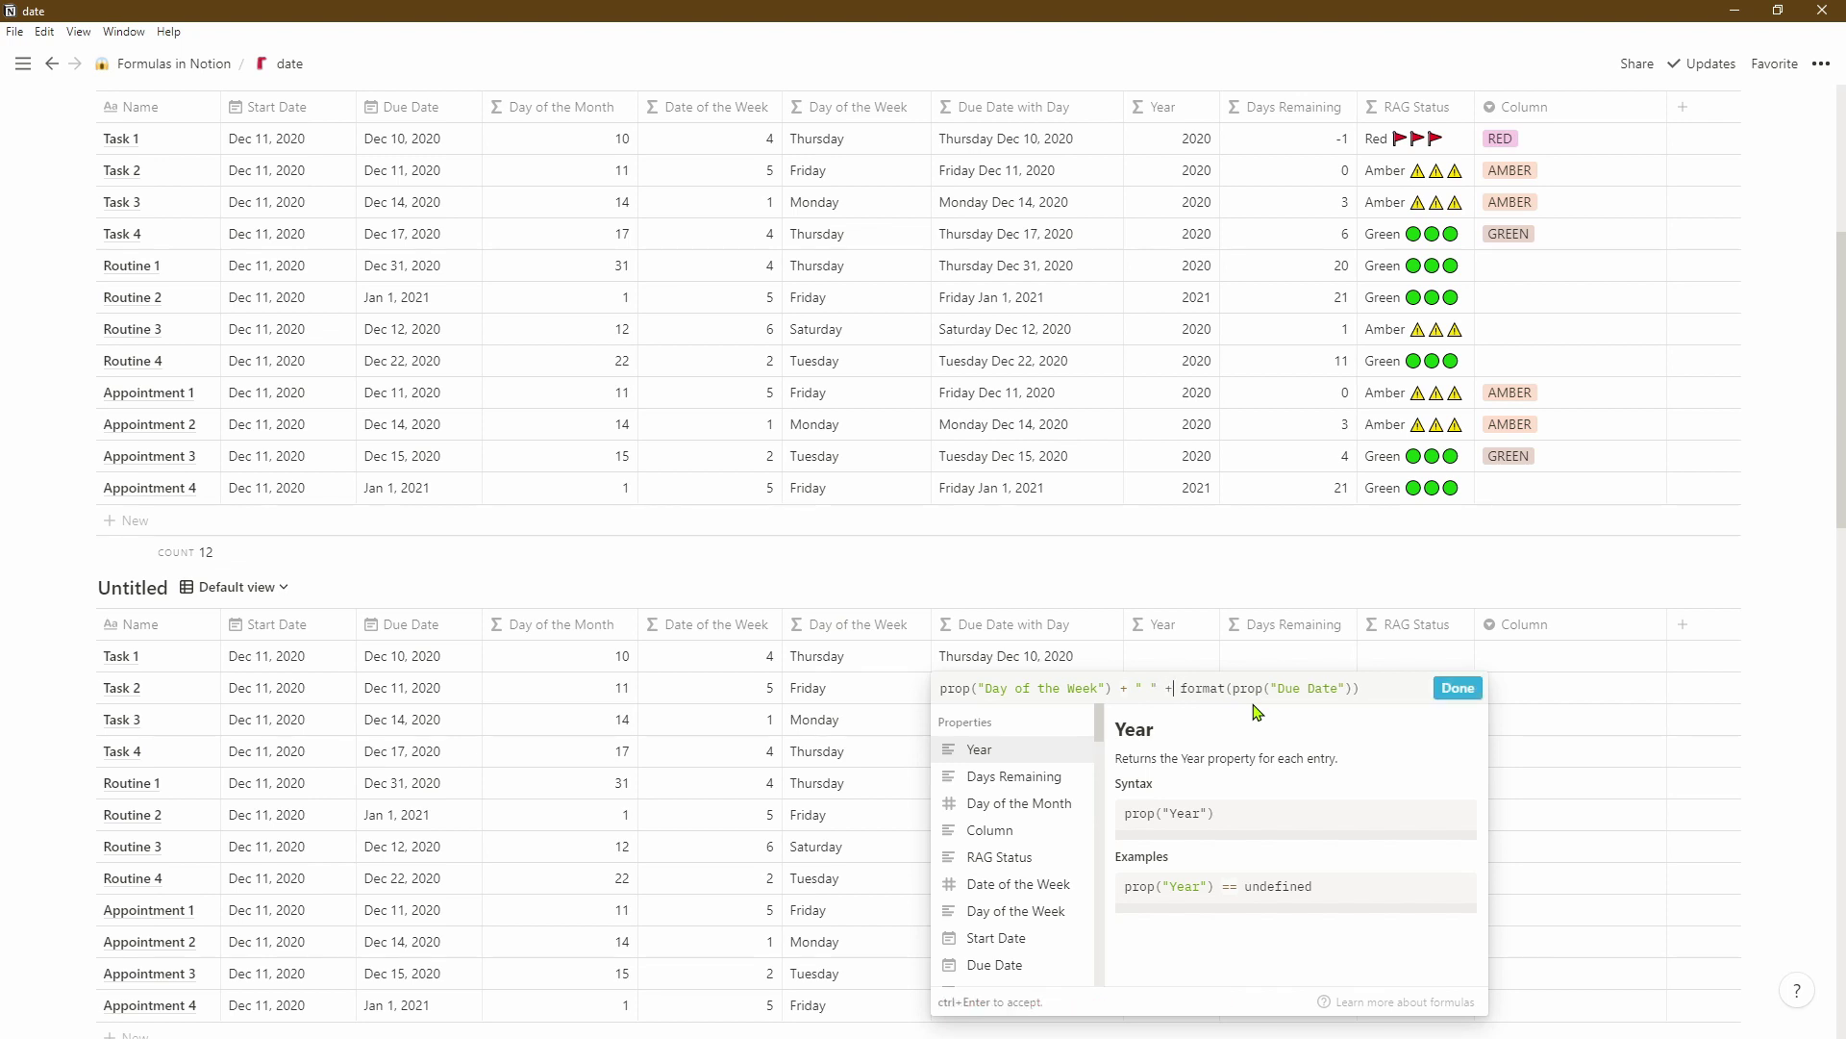
left_click(1454, 688)
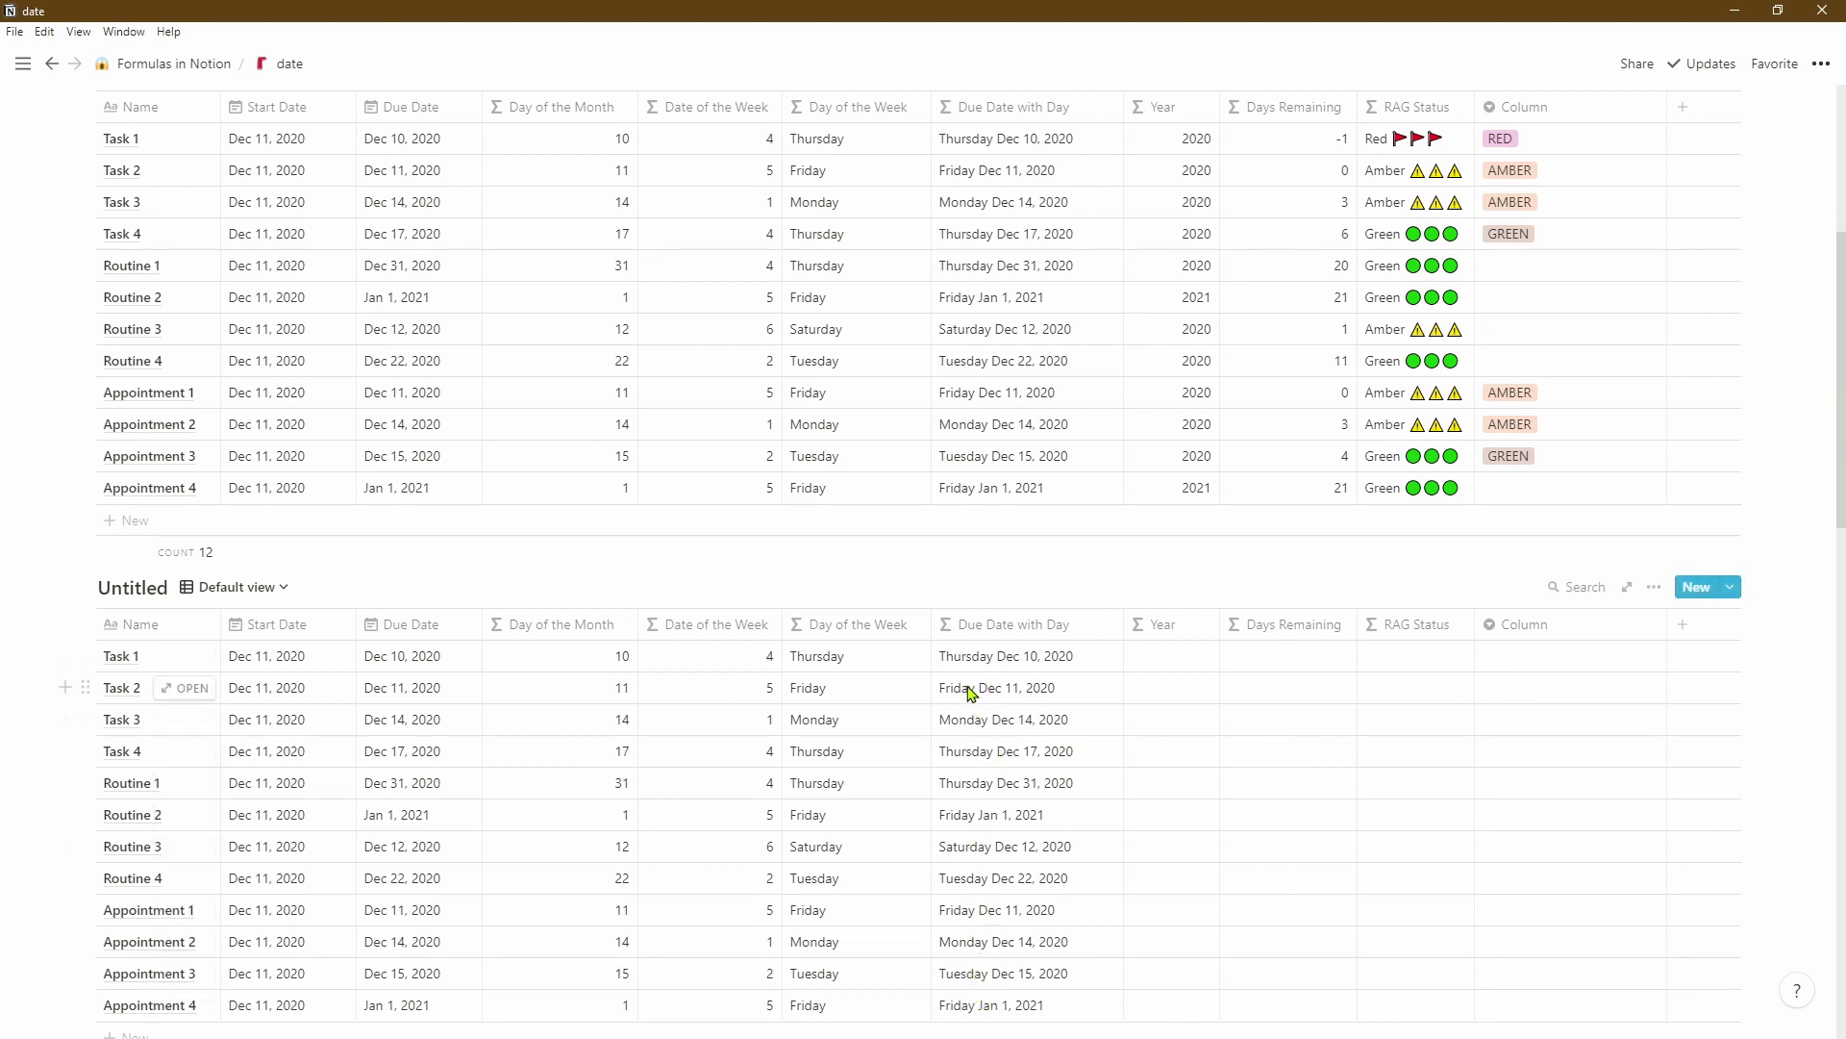
left_click(407, 664)
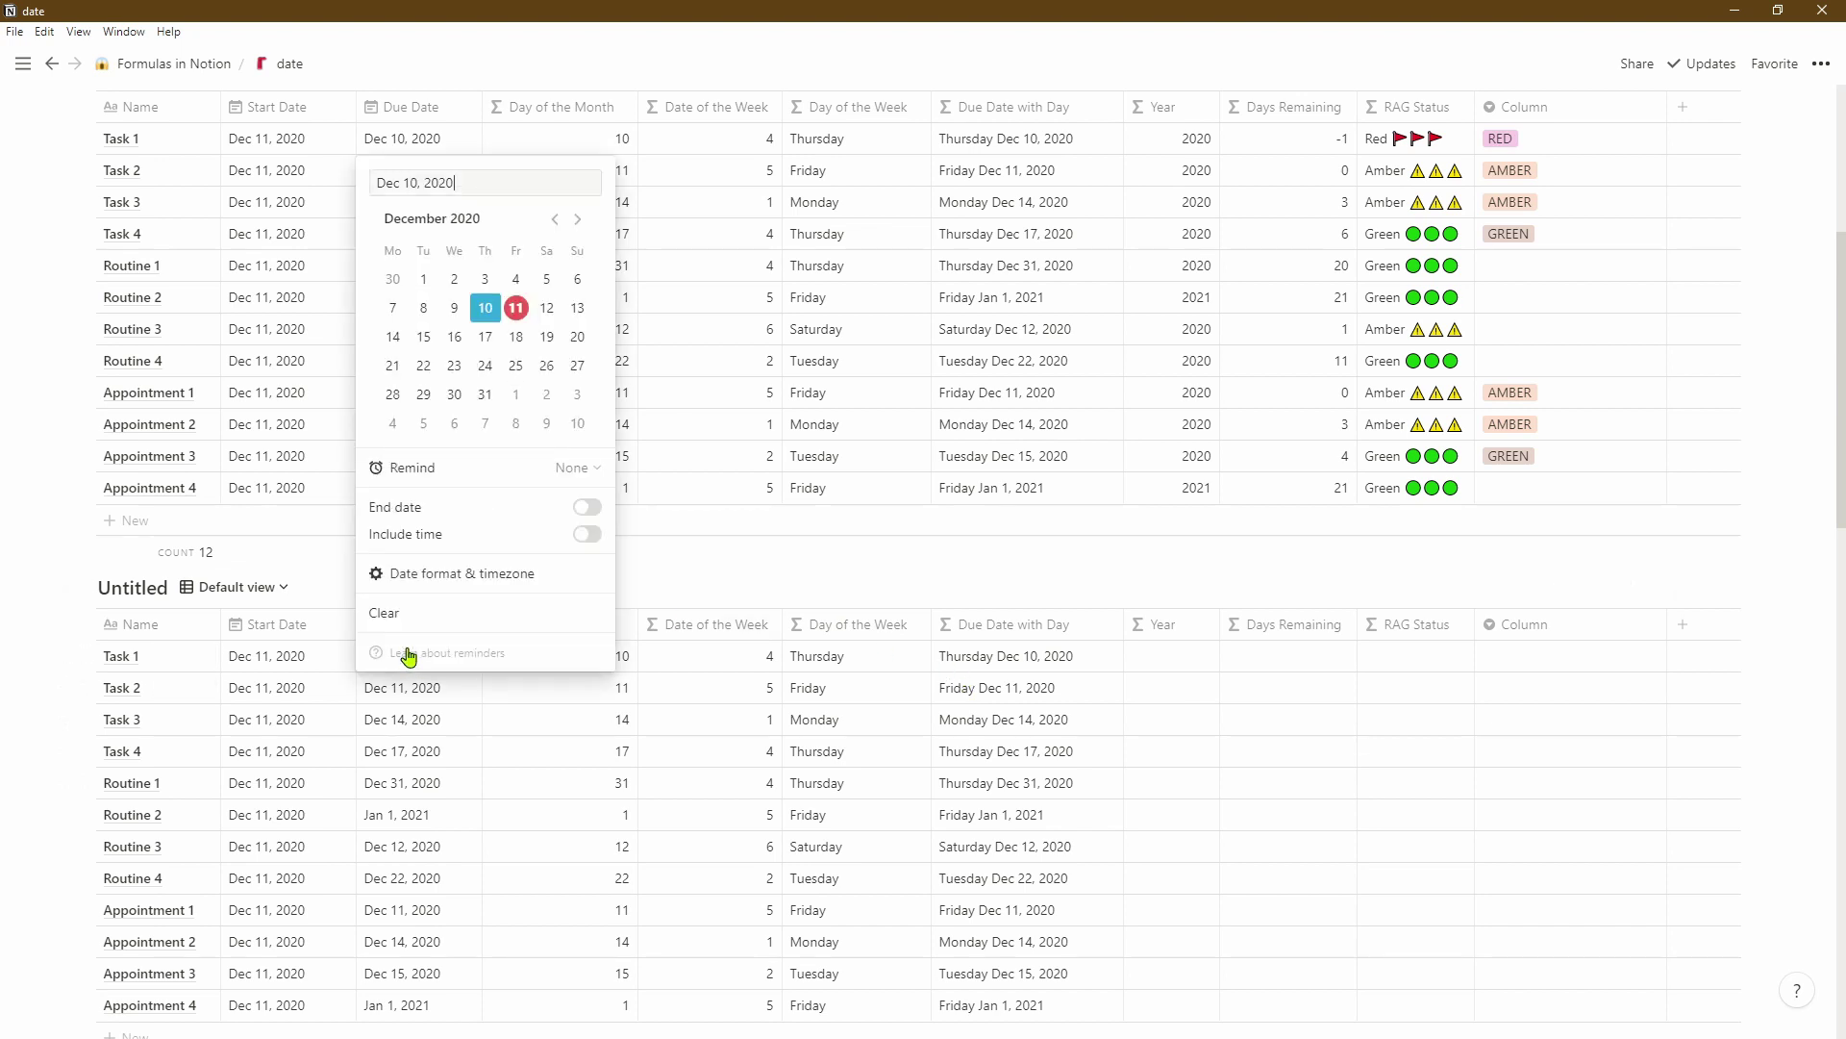
- Switch the lower table's Due Date property to the Relative date format
left_click(572, 582)
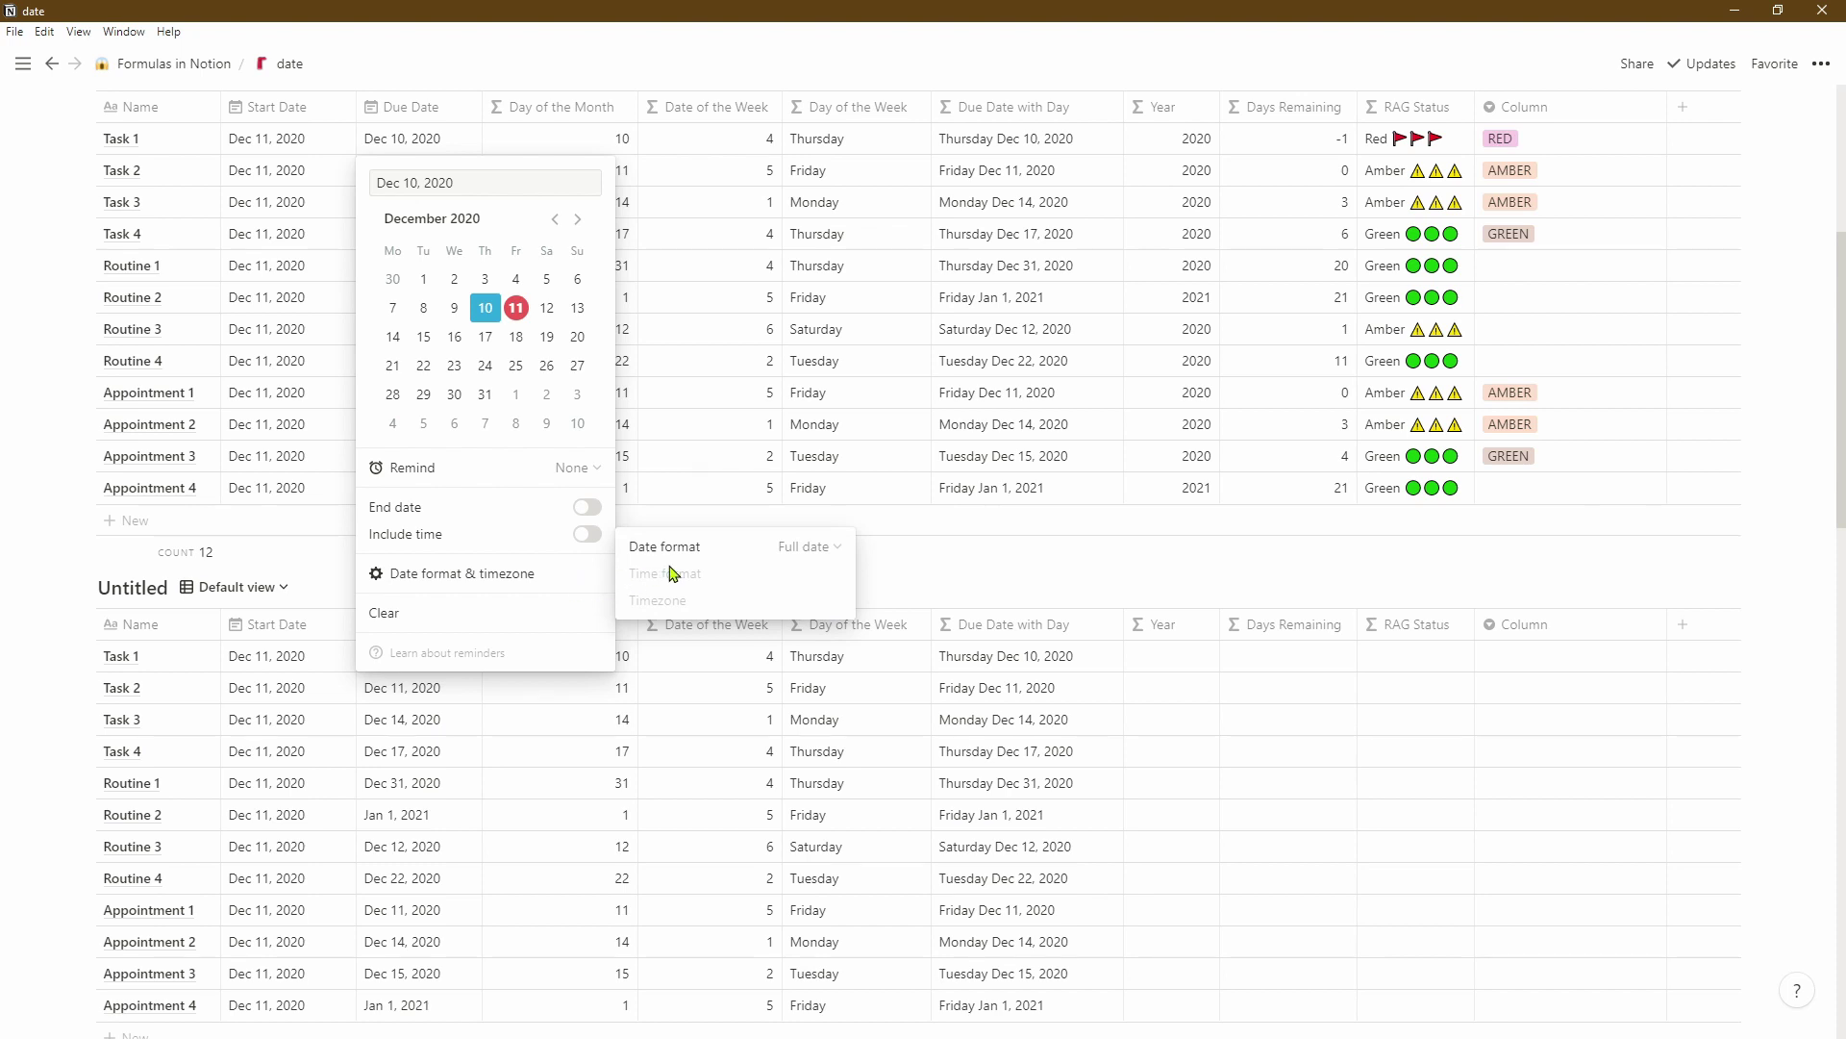
left_click(767, 555)
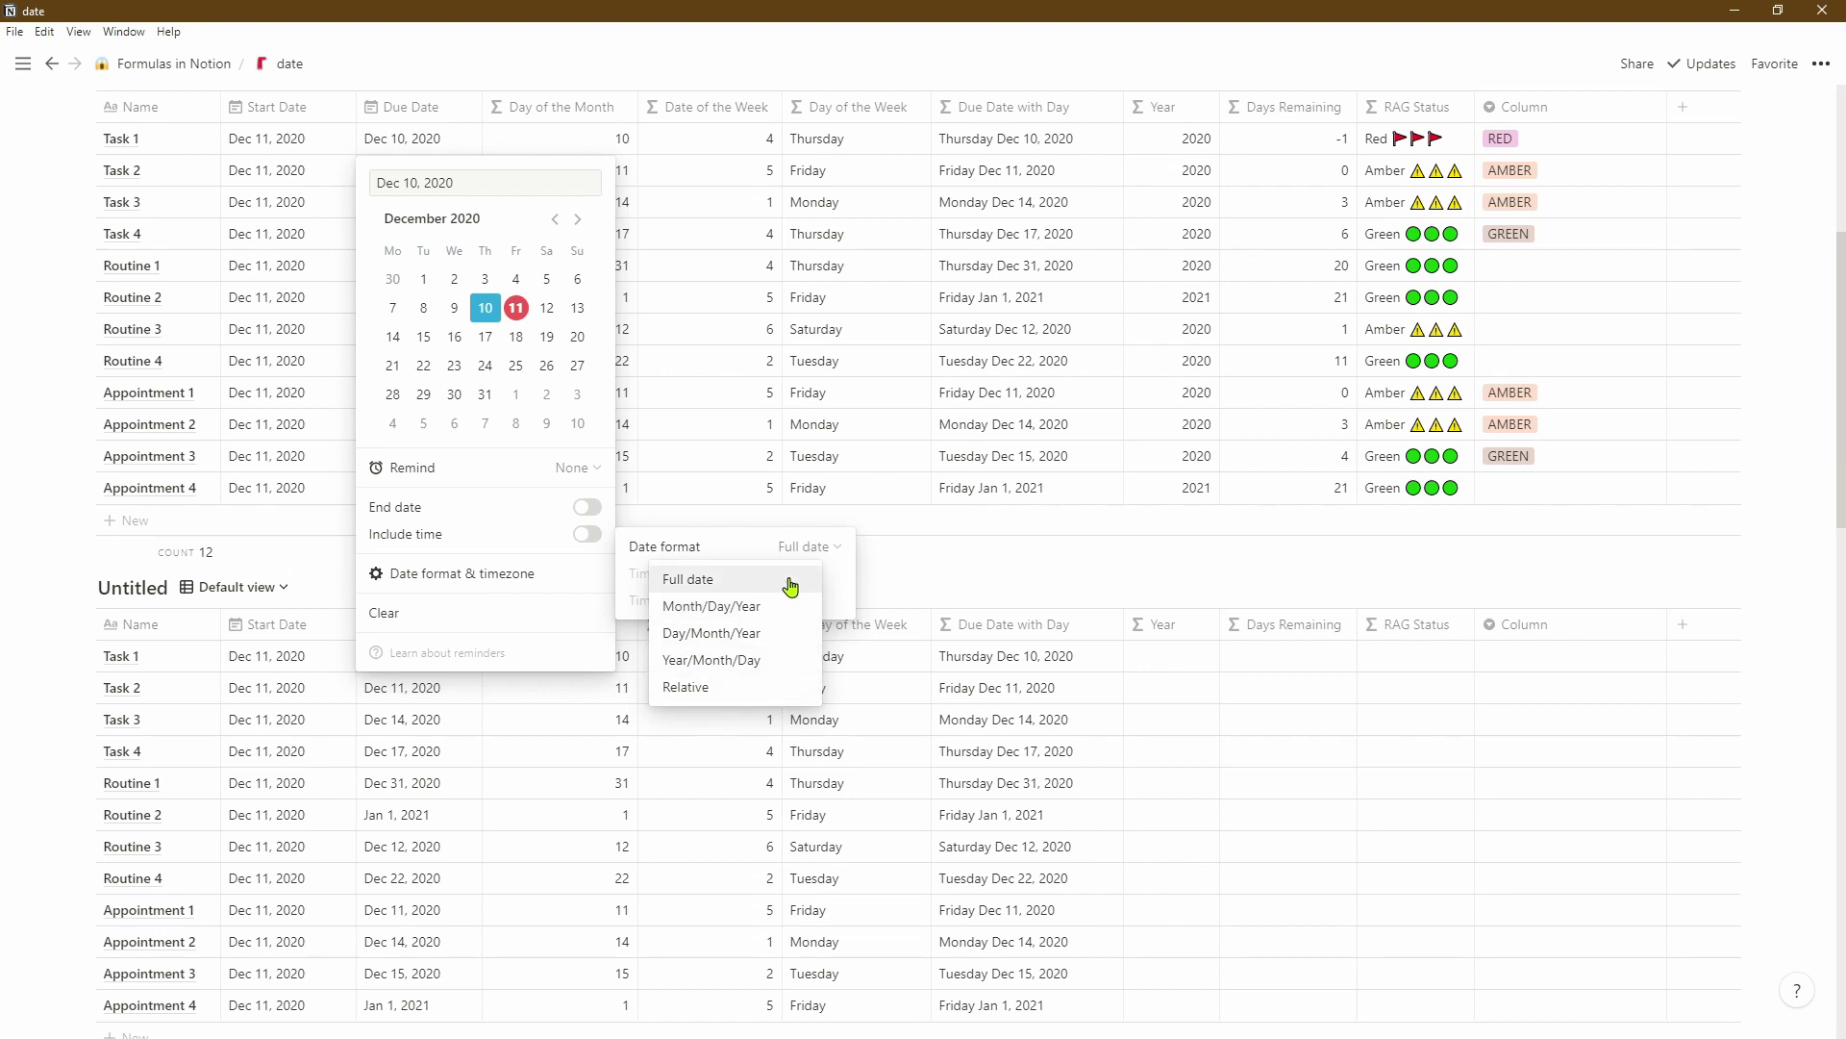
left_click(796, 685)
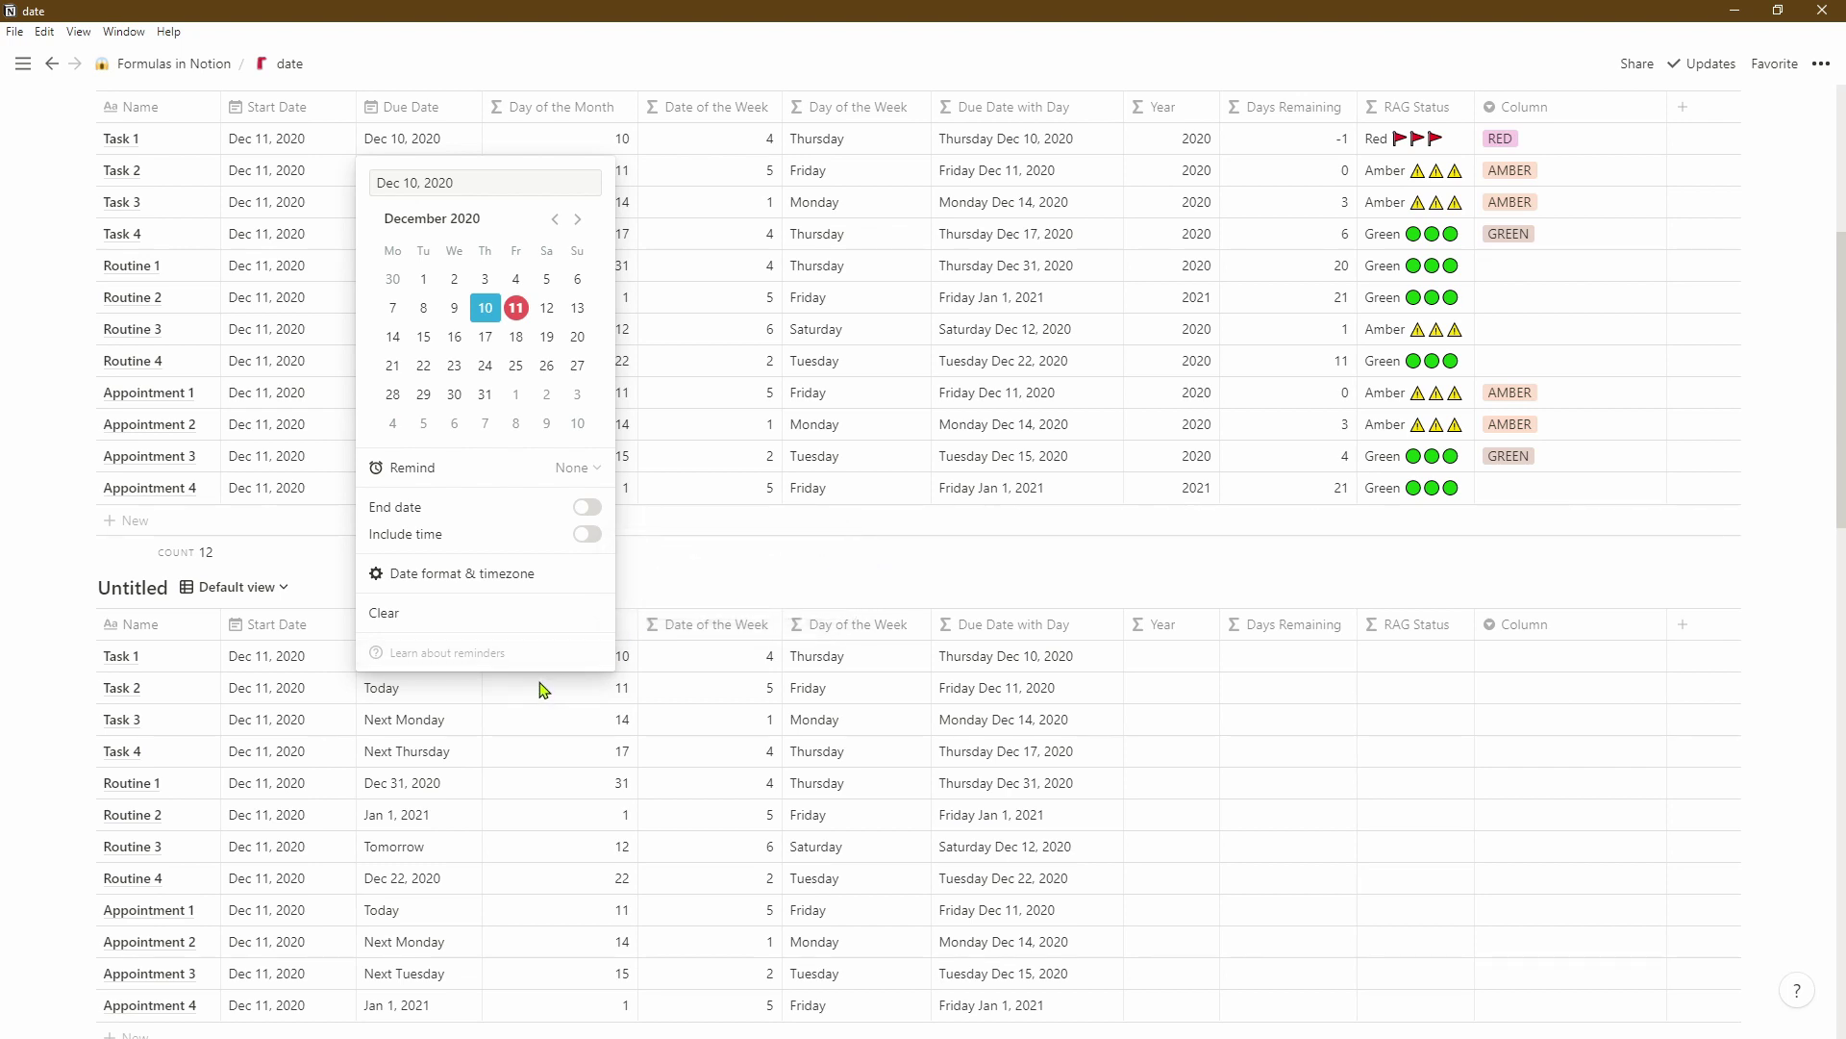
key("Escape")
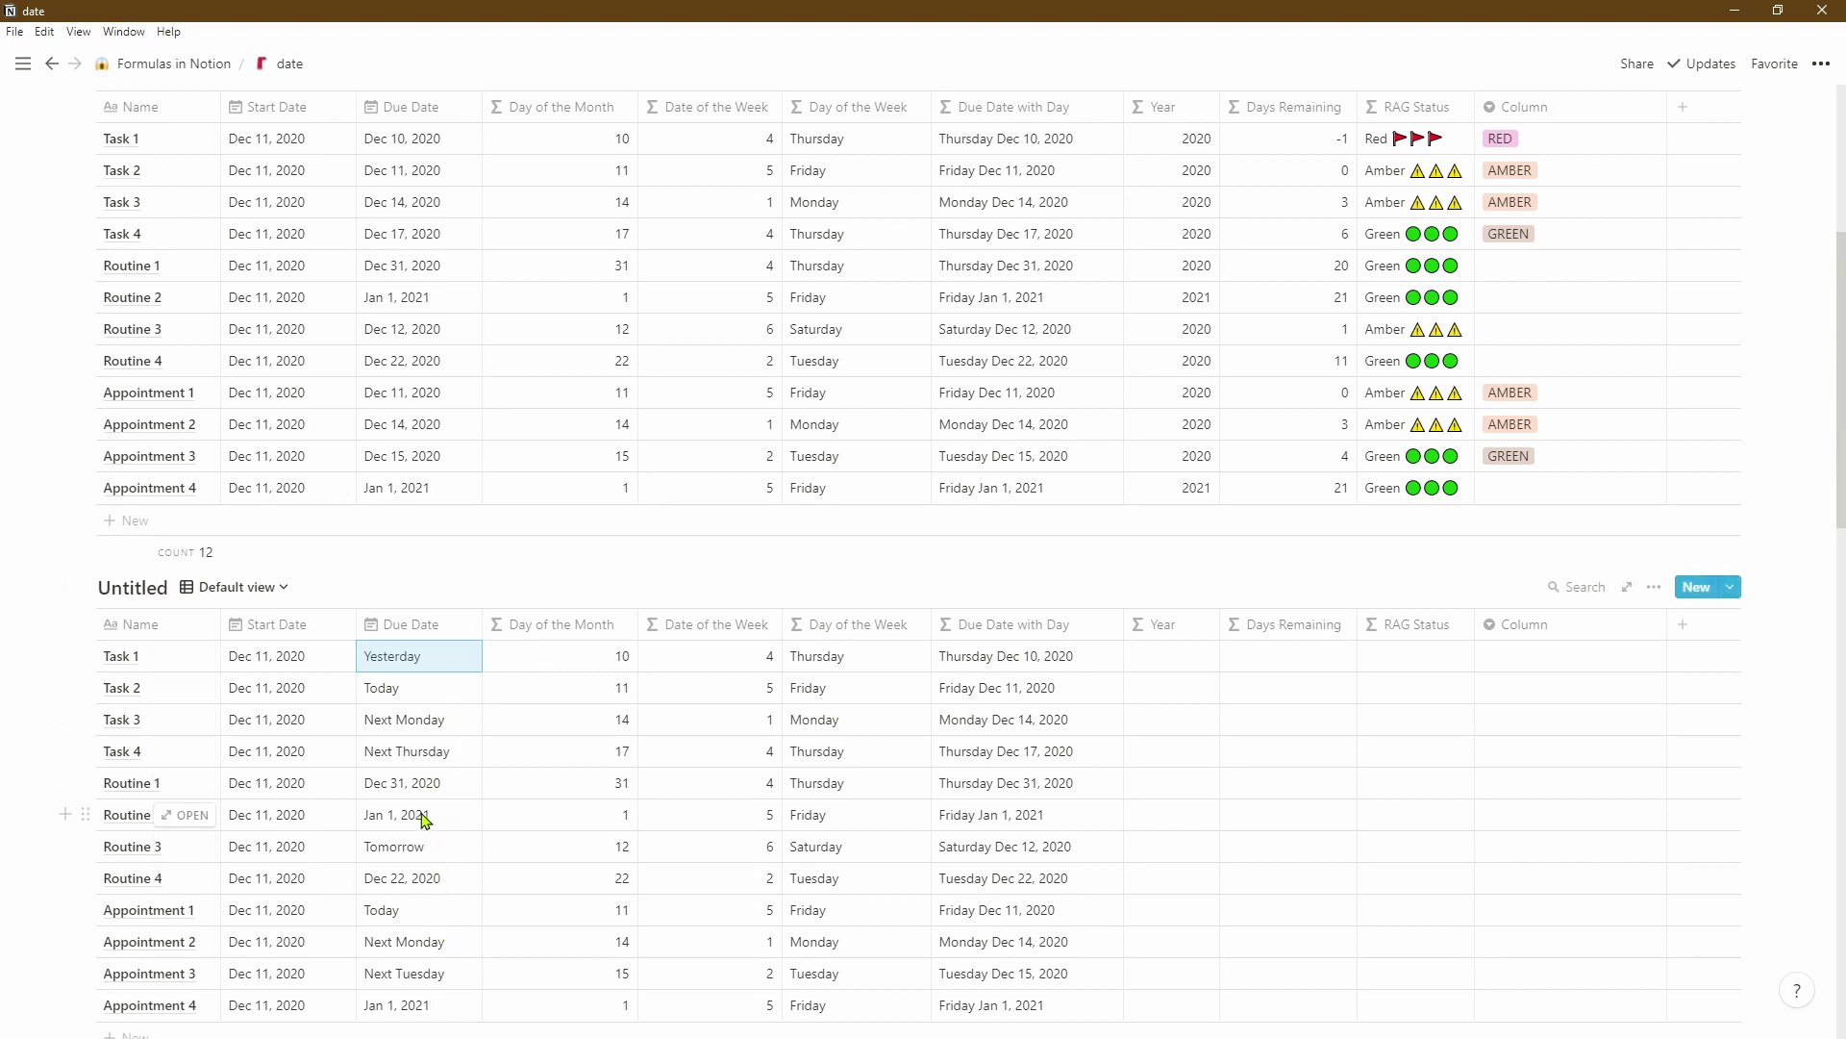
- Change the lower table's Due Date format to Month/Day/Year through Task 1's date settings
left_click(450, 658)
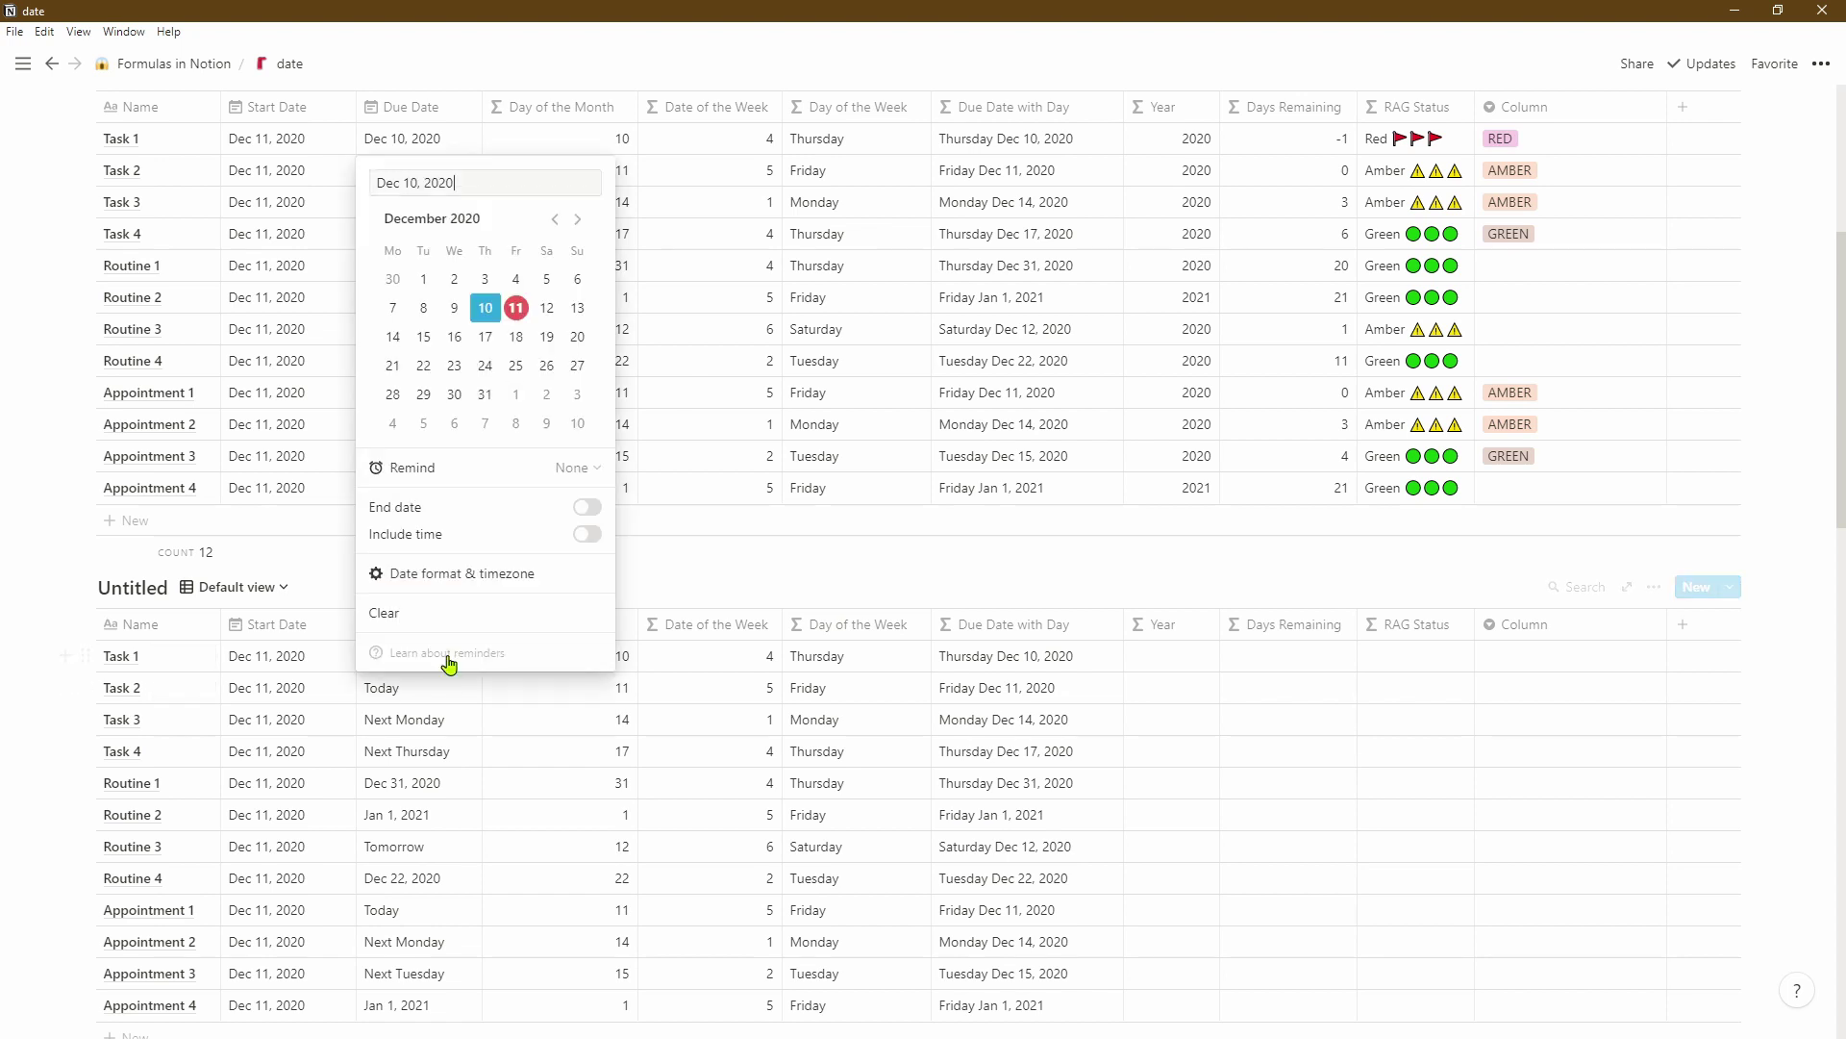
left_click(465, 575)
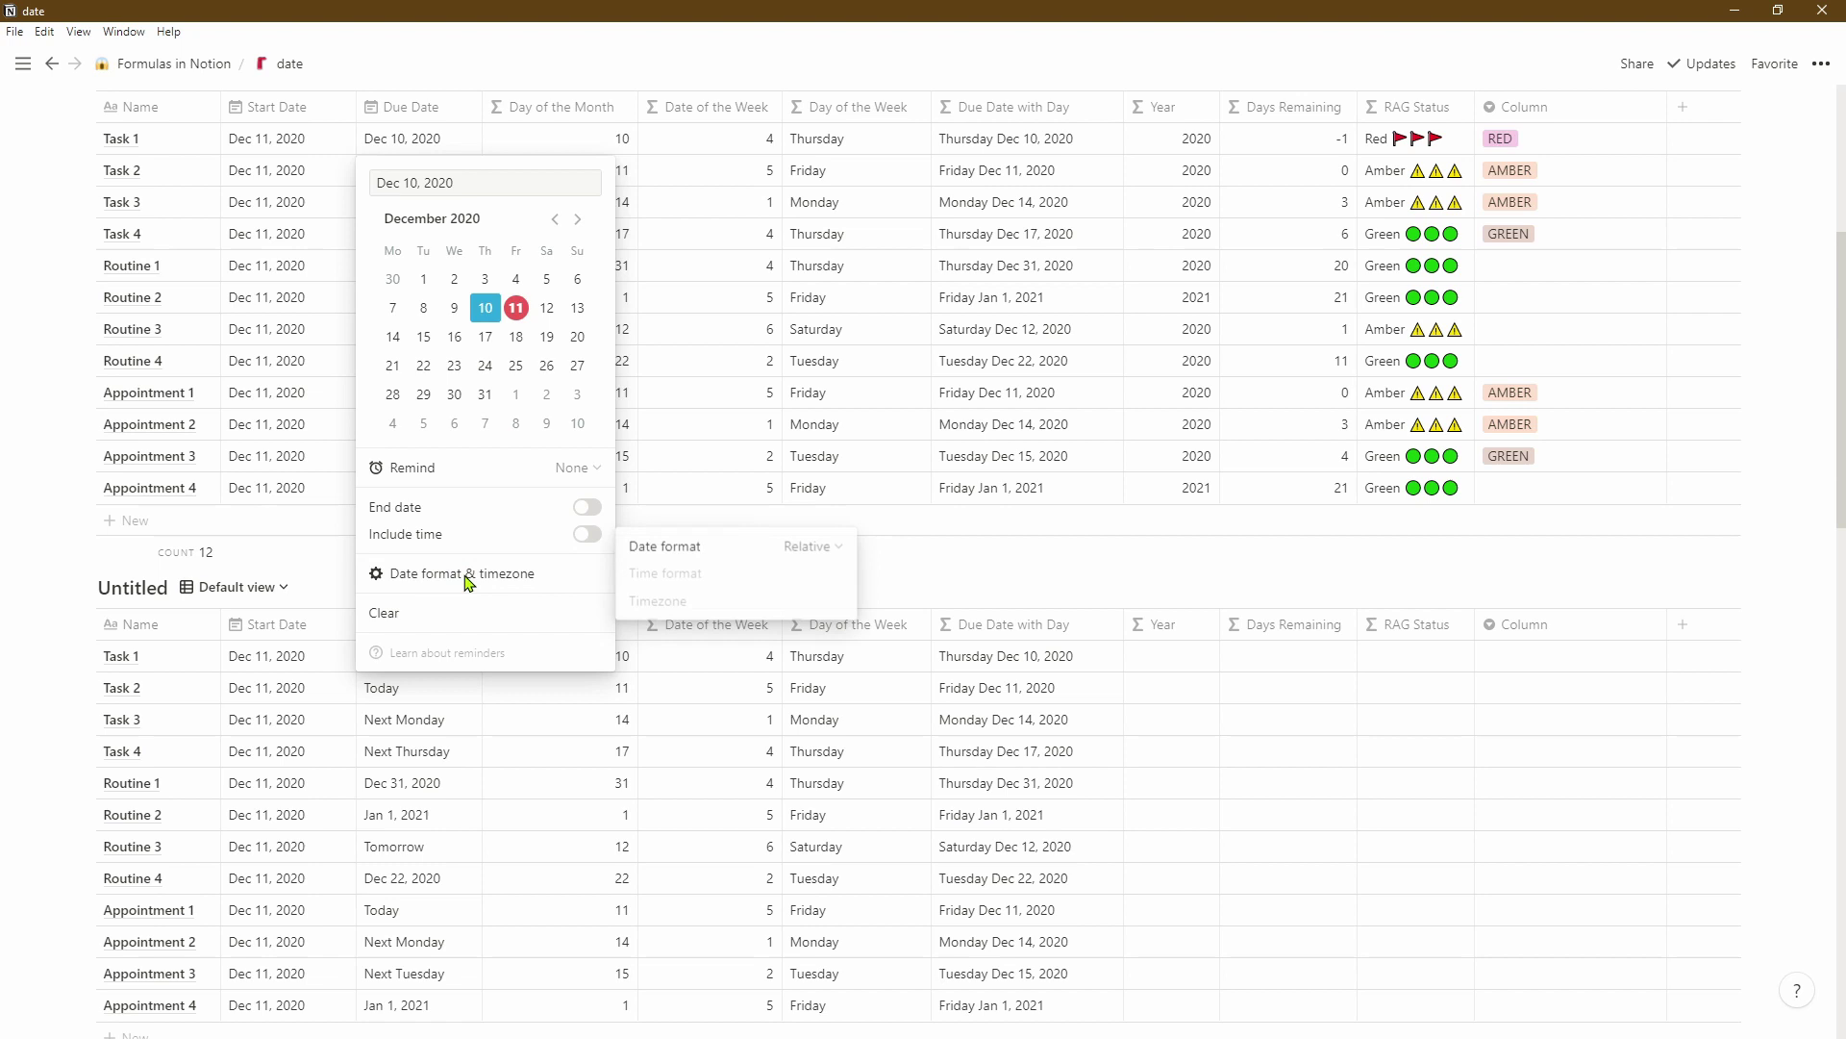
left_click(803, 548)
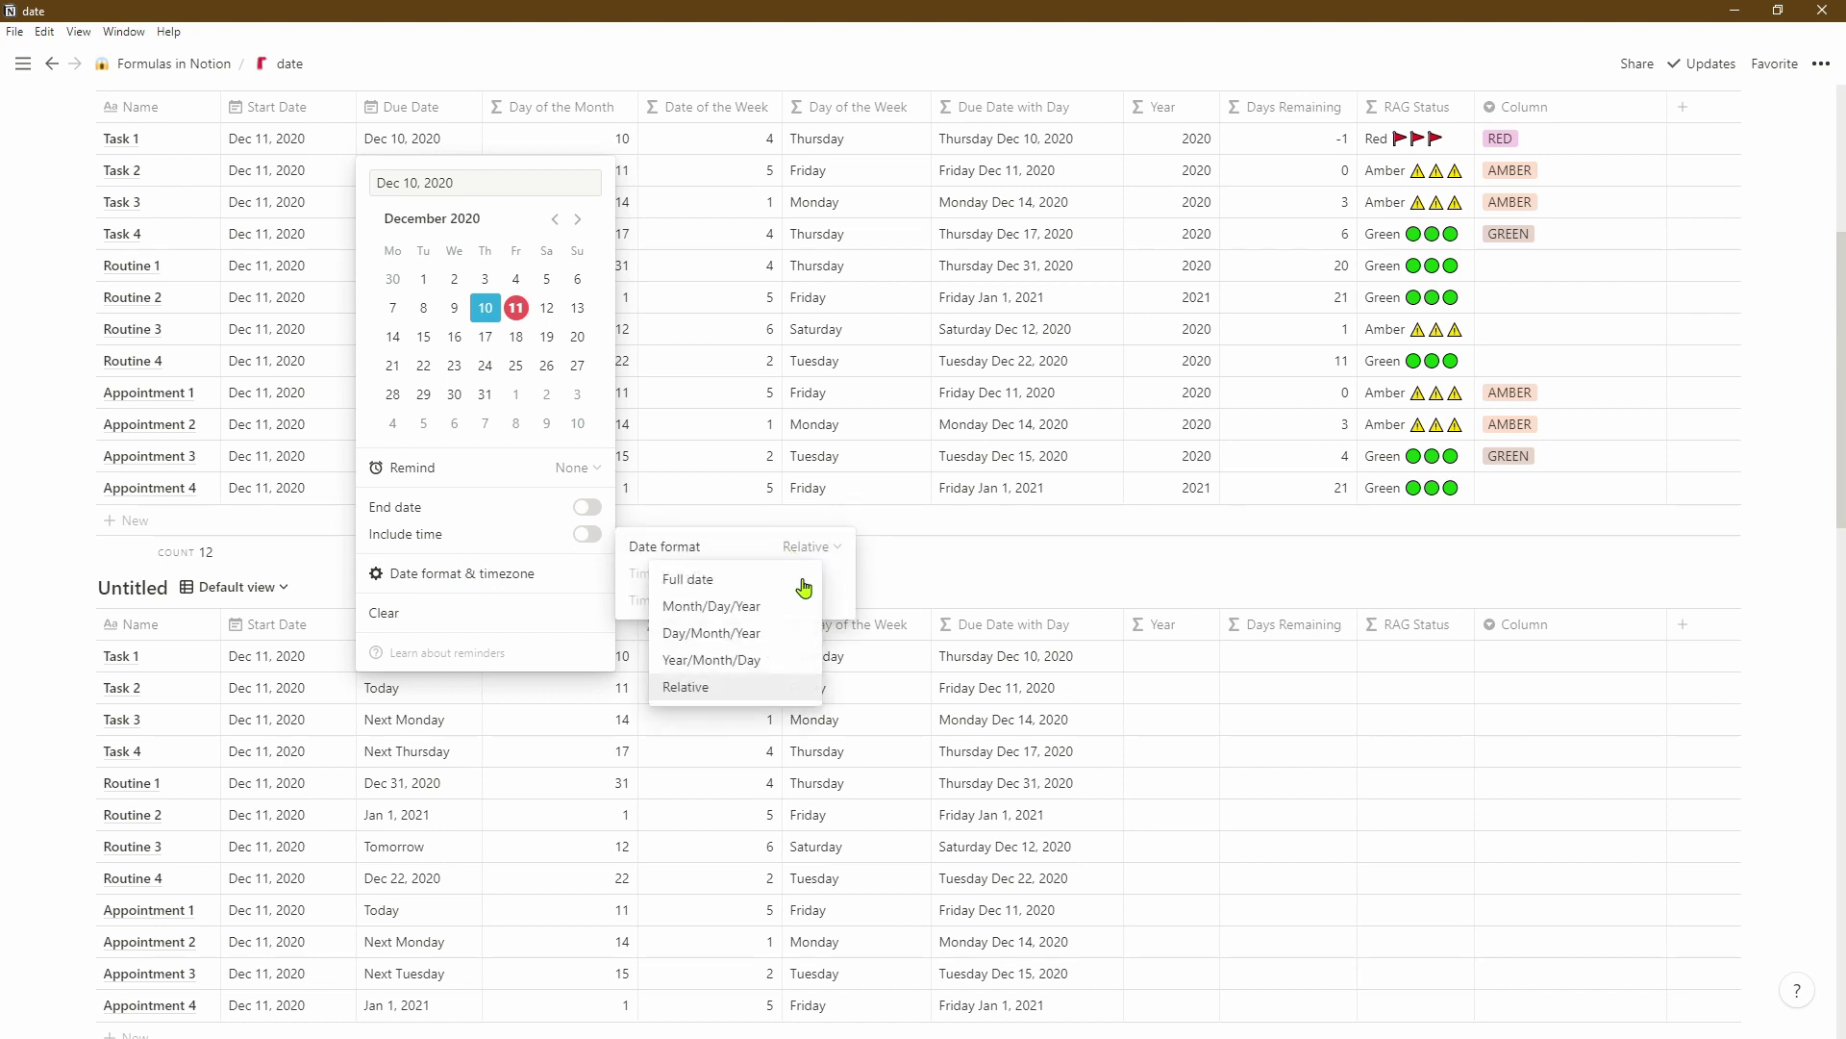
left_click(751, 608)
key("Escape")
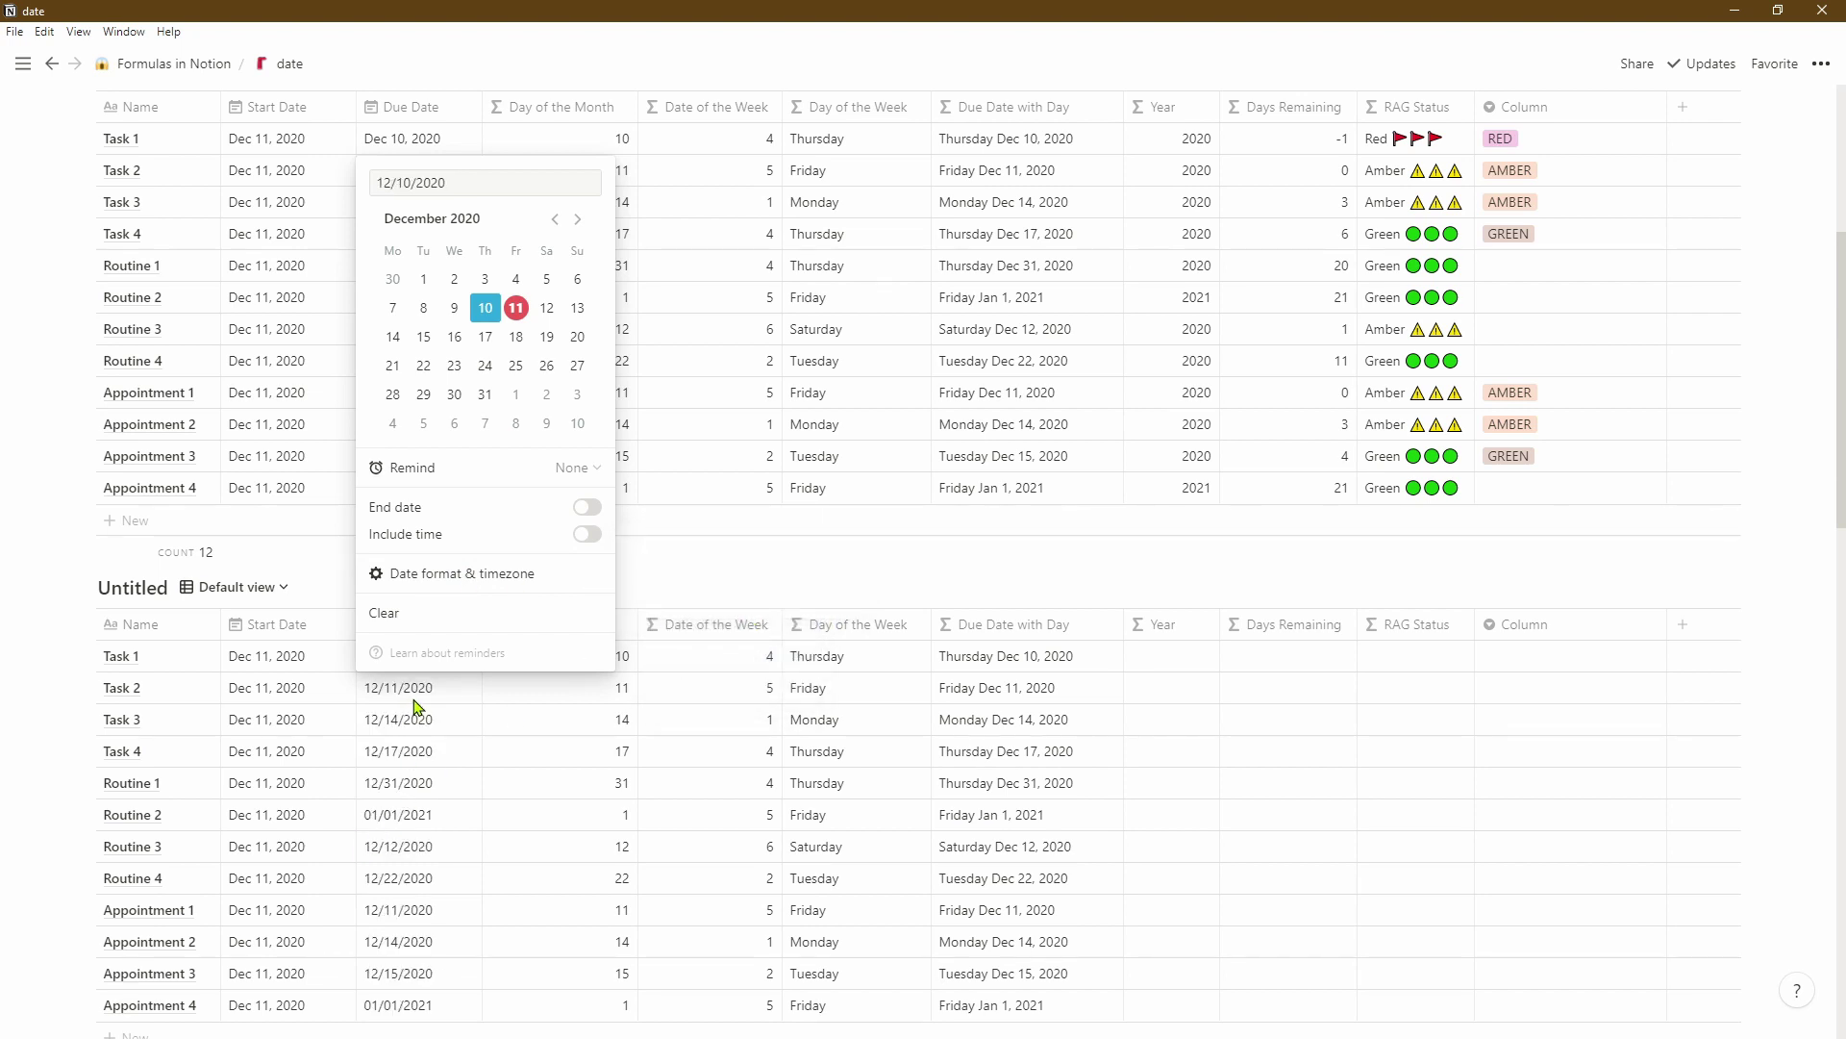
key("Escape")
- Set the lower table's Due Date format back to Full date and close the calendar
left_click(449, 627)
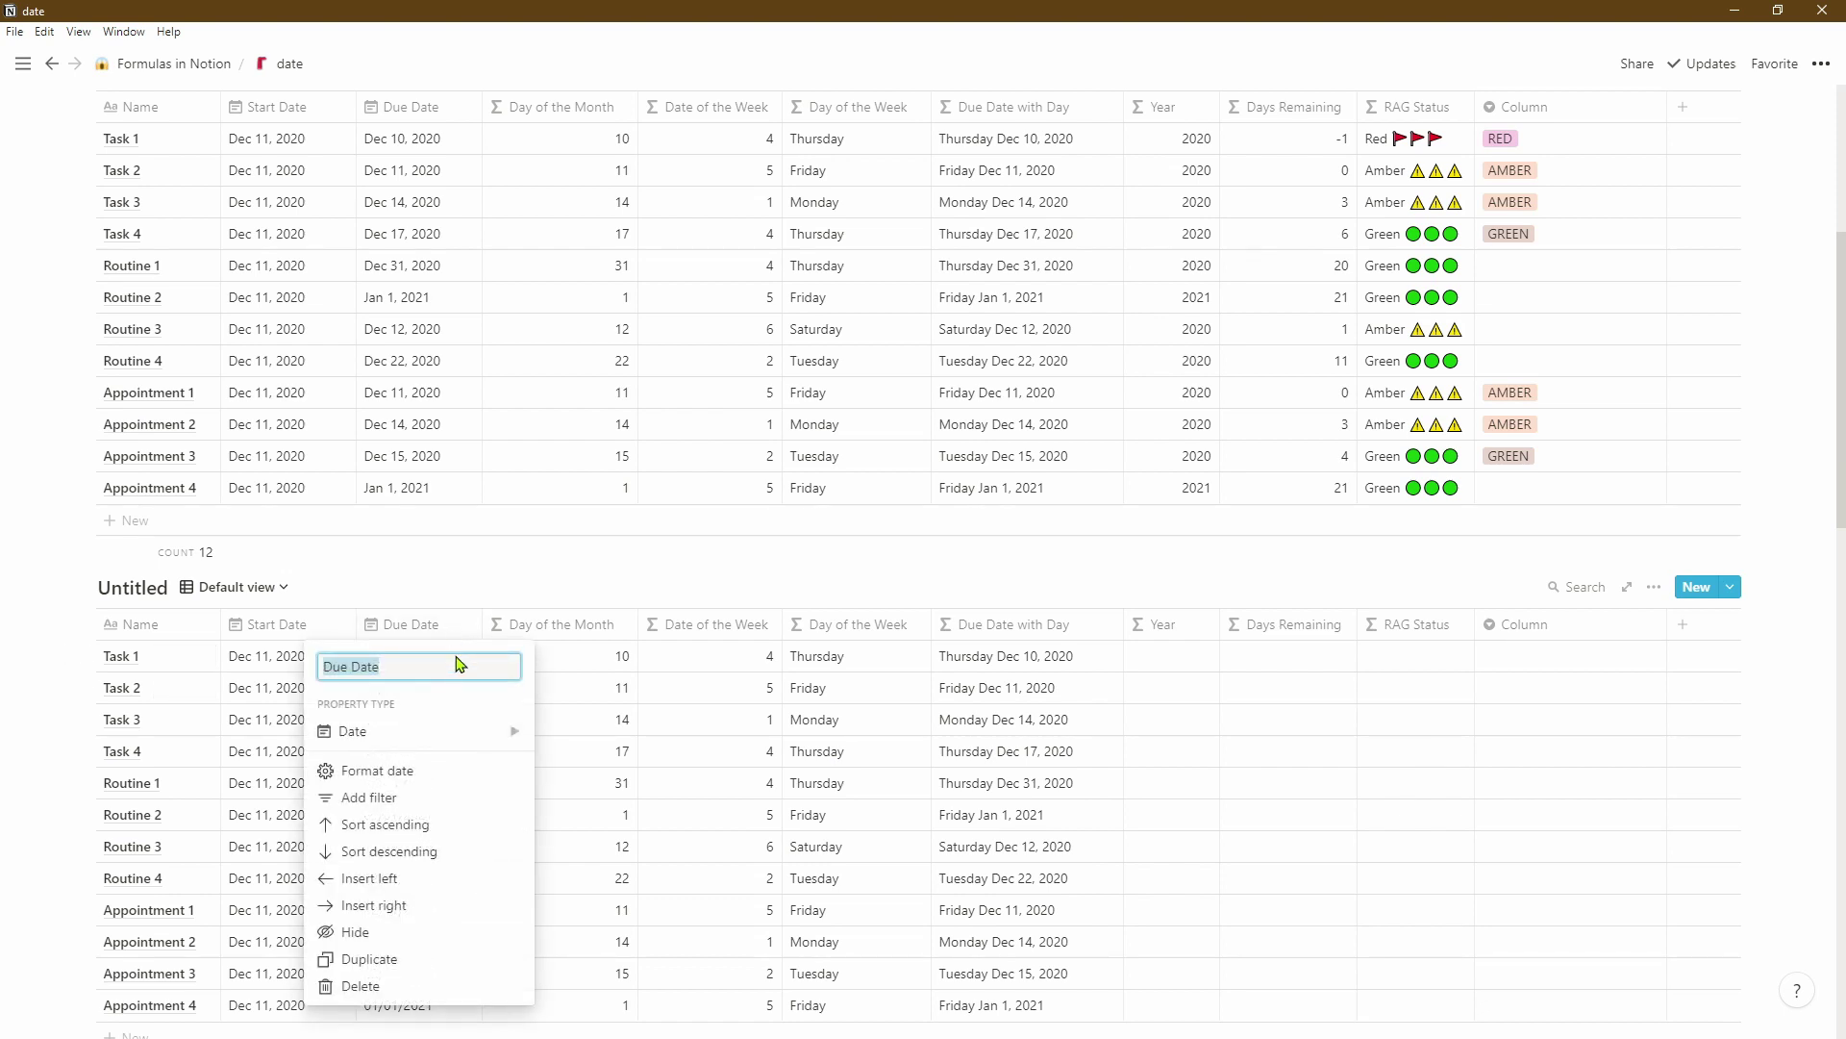
left_click(477, 772)
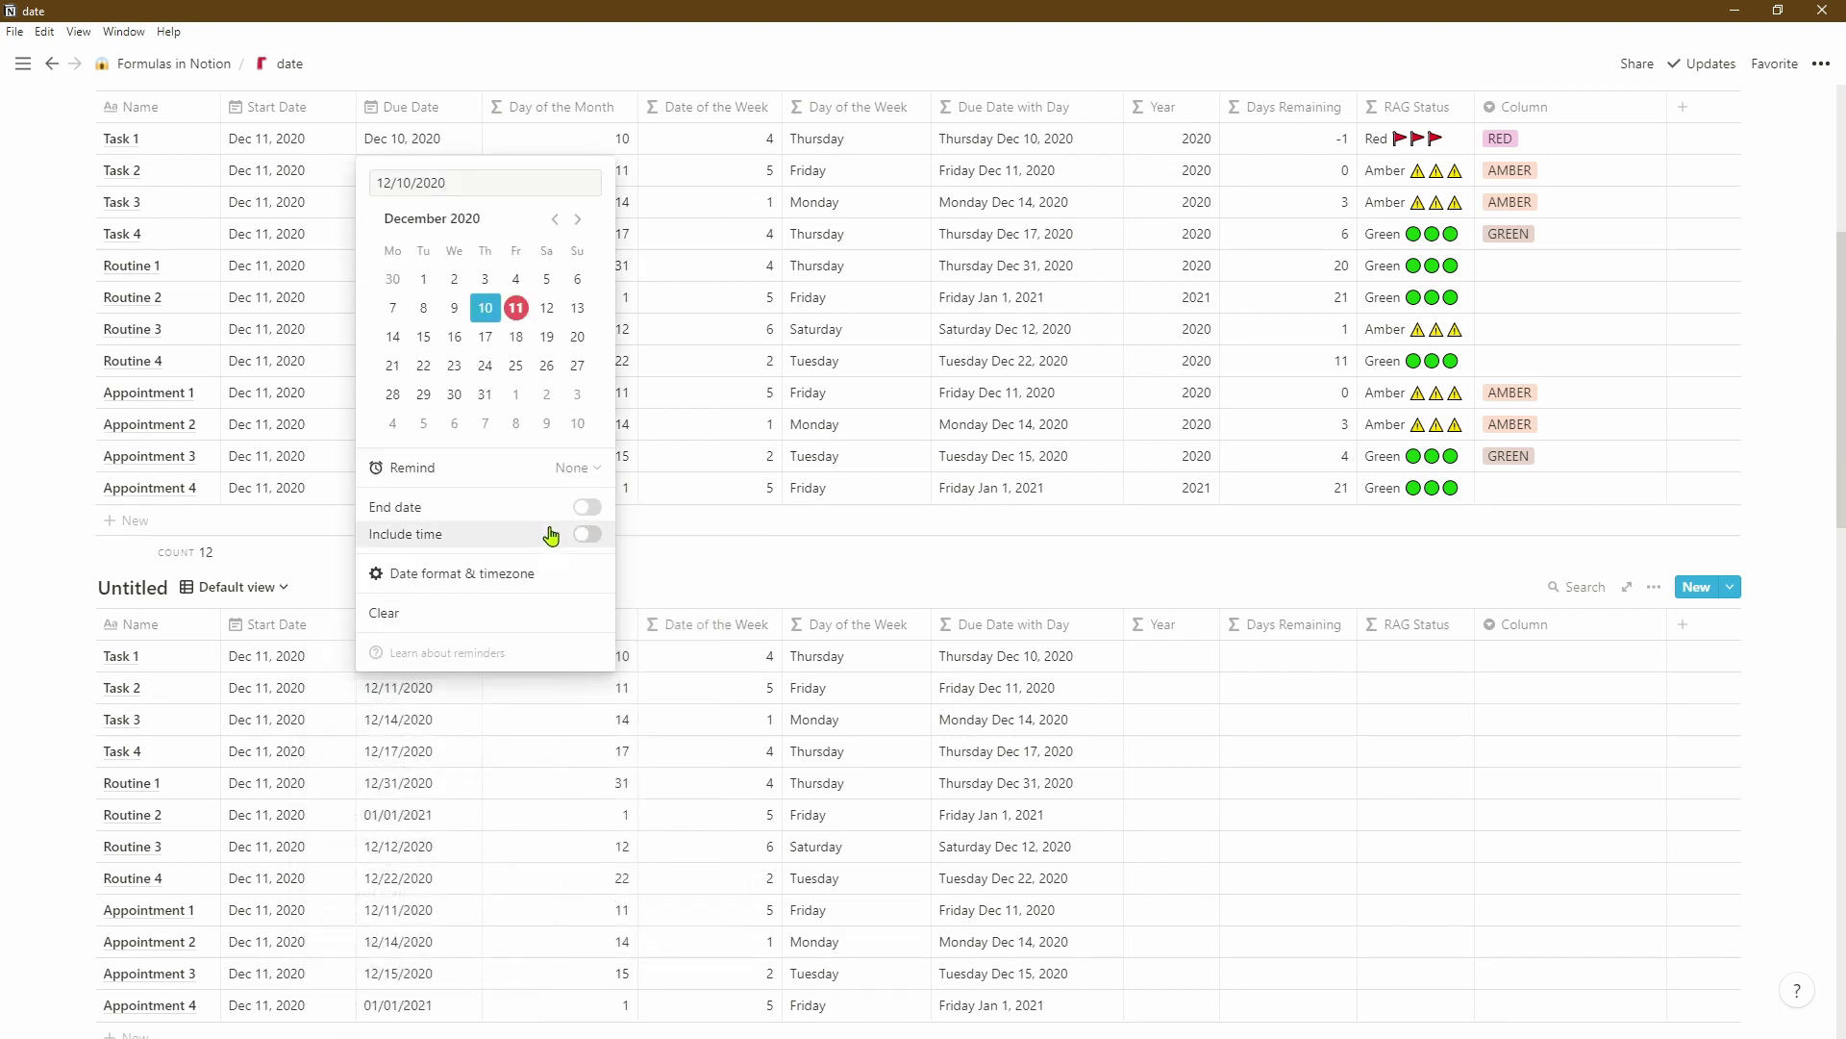
mouse_move(557, 573)
left_click(746, 547)
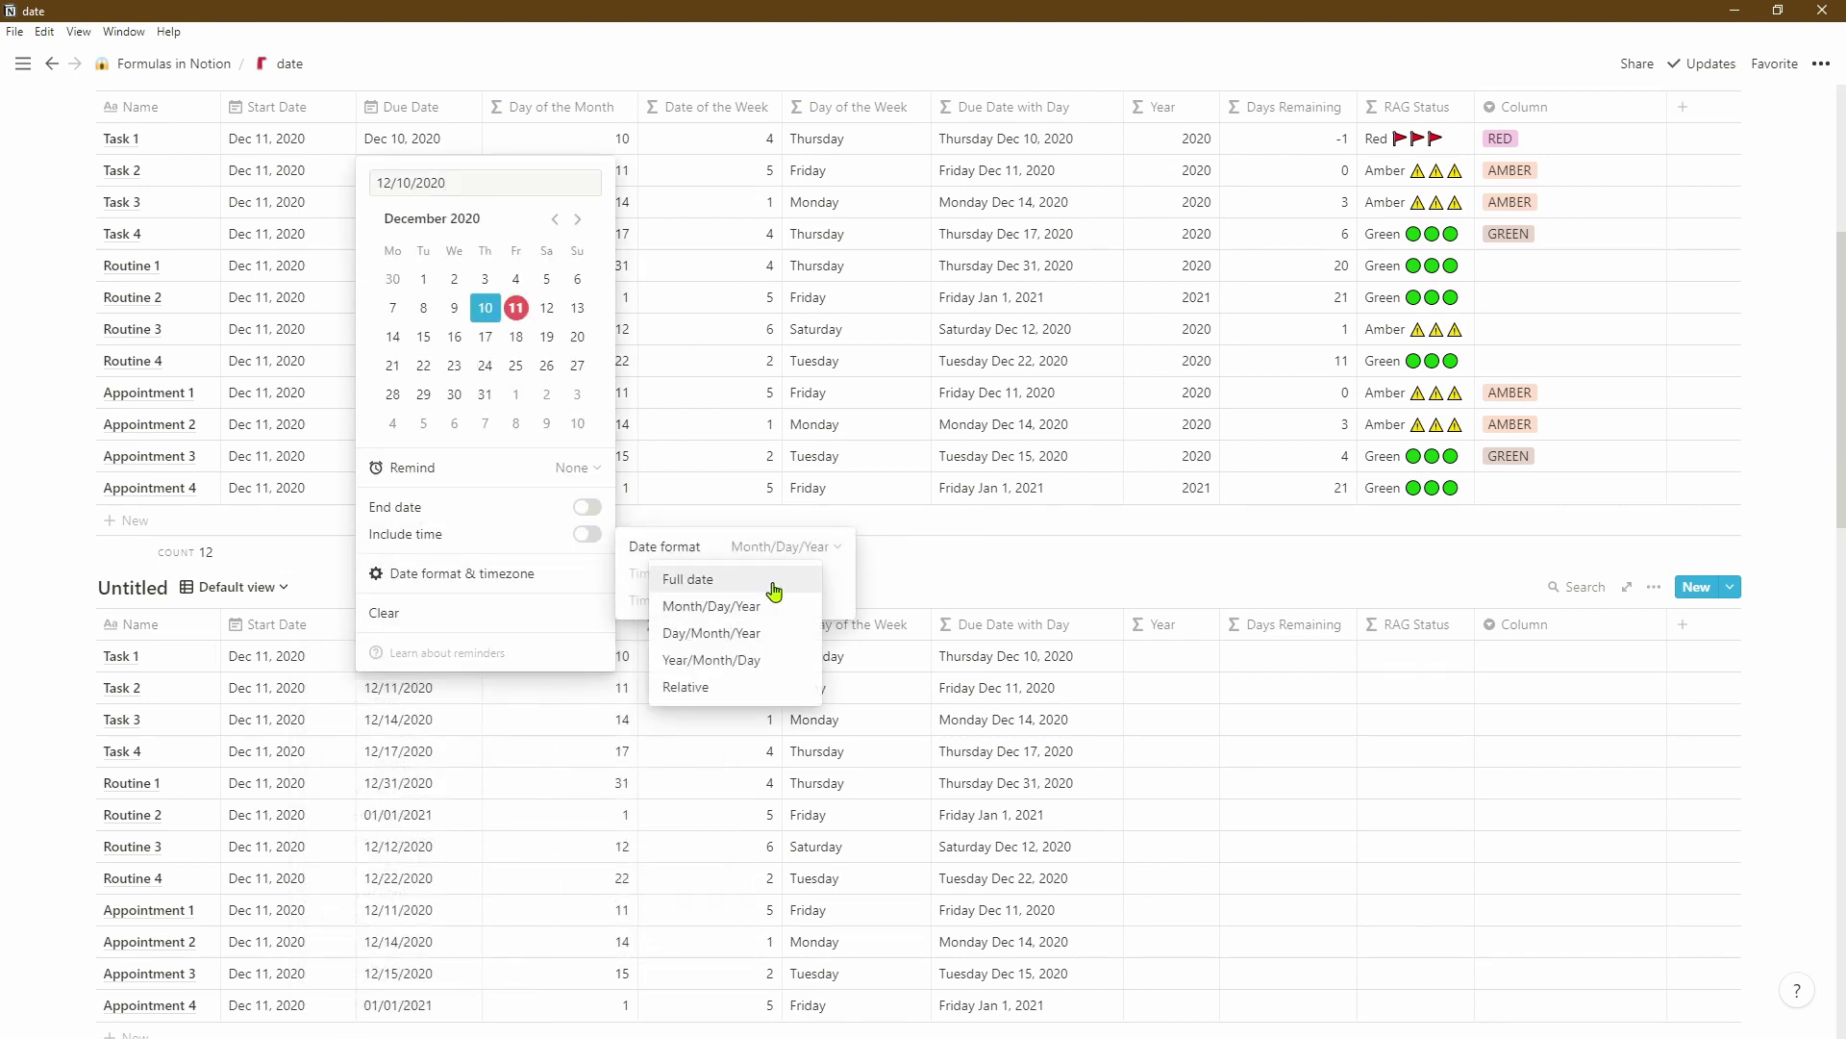
left_click(775, 588)
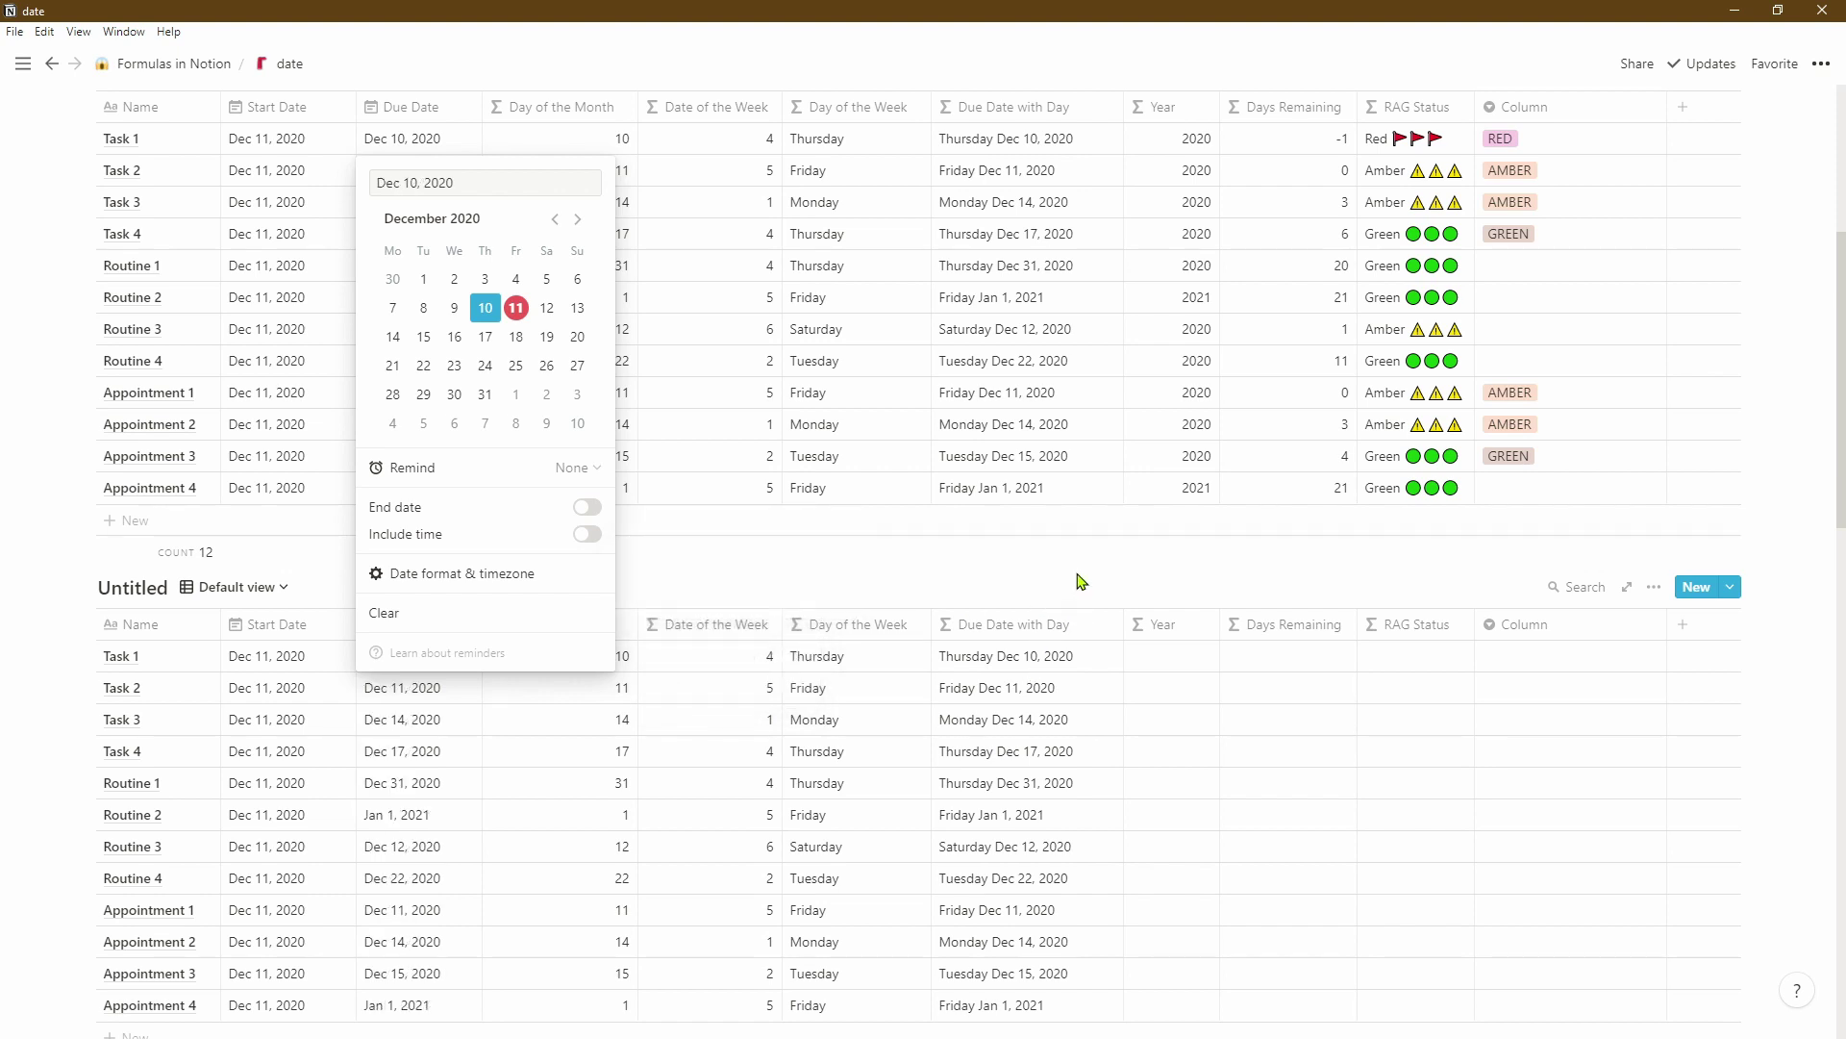
key("Escape")
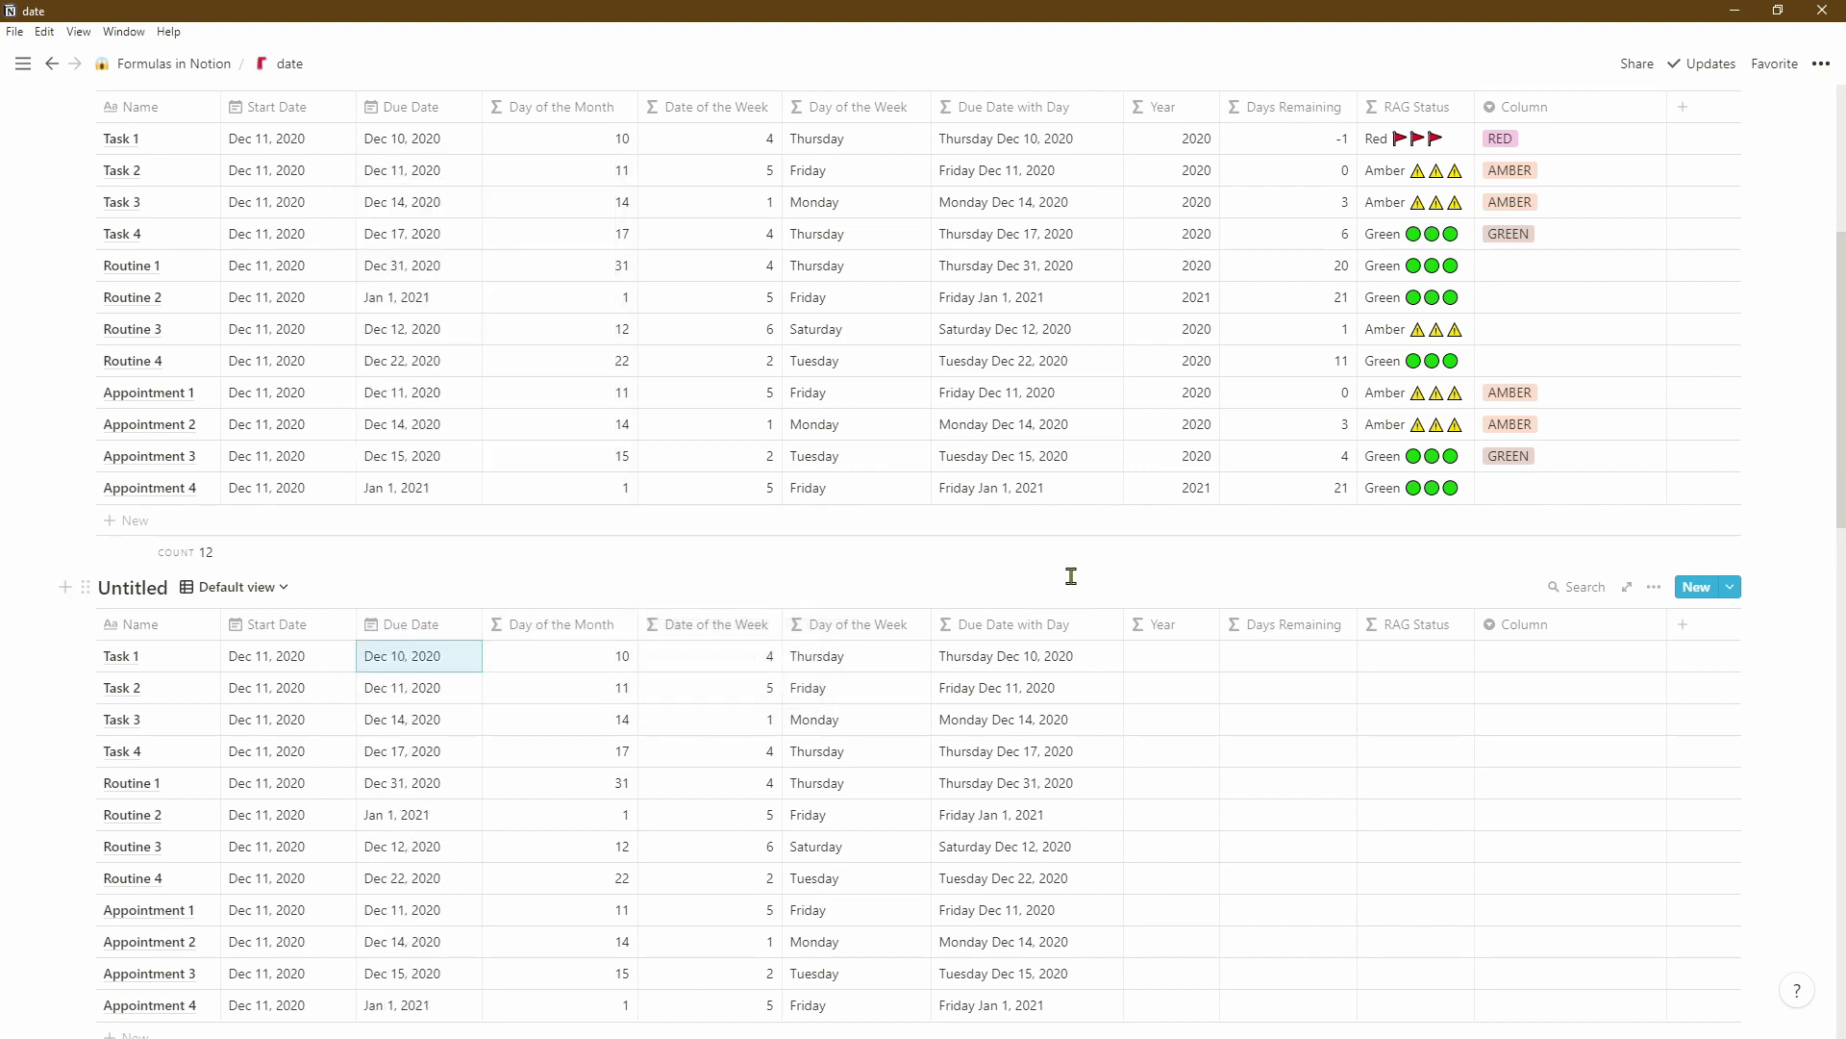
- Enter year(prop("Due Date")) as the Year formula in the lower table and accept it
left_click(1183, 667)
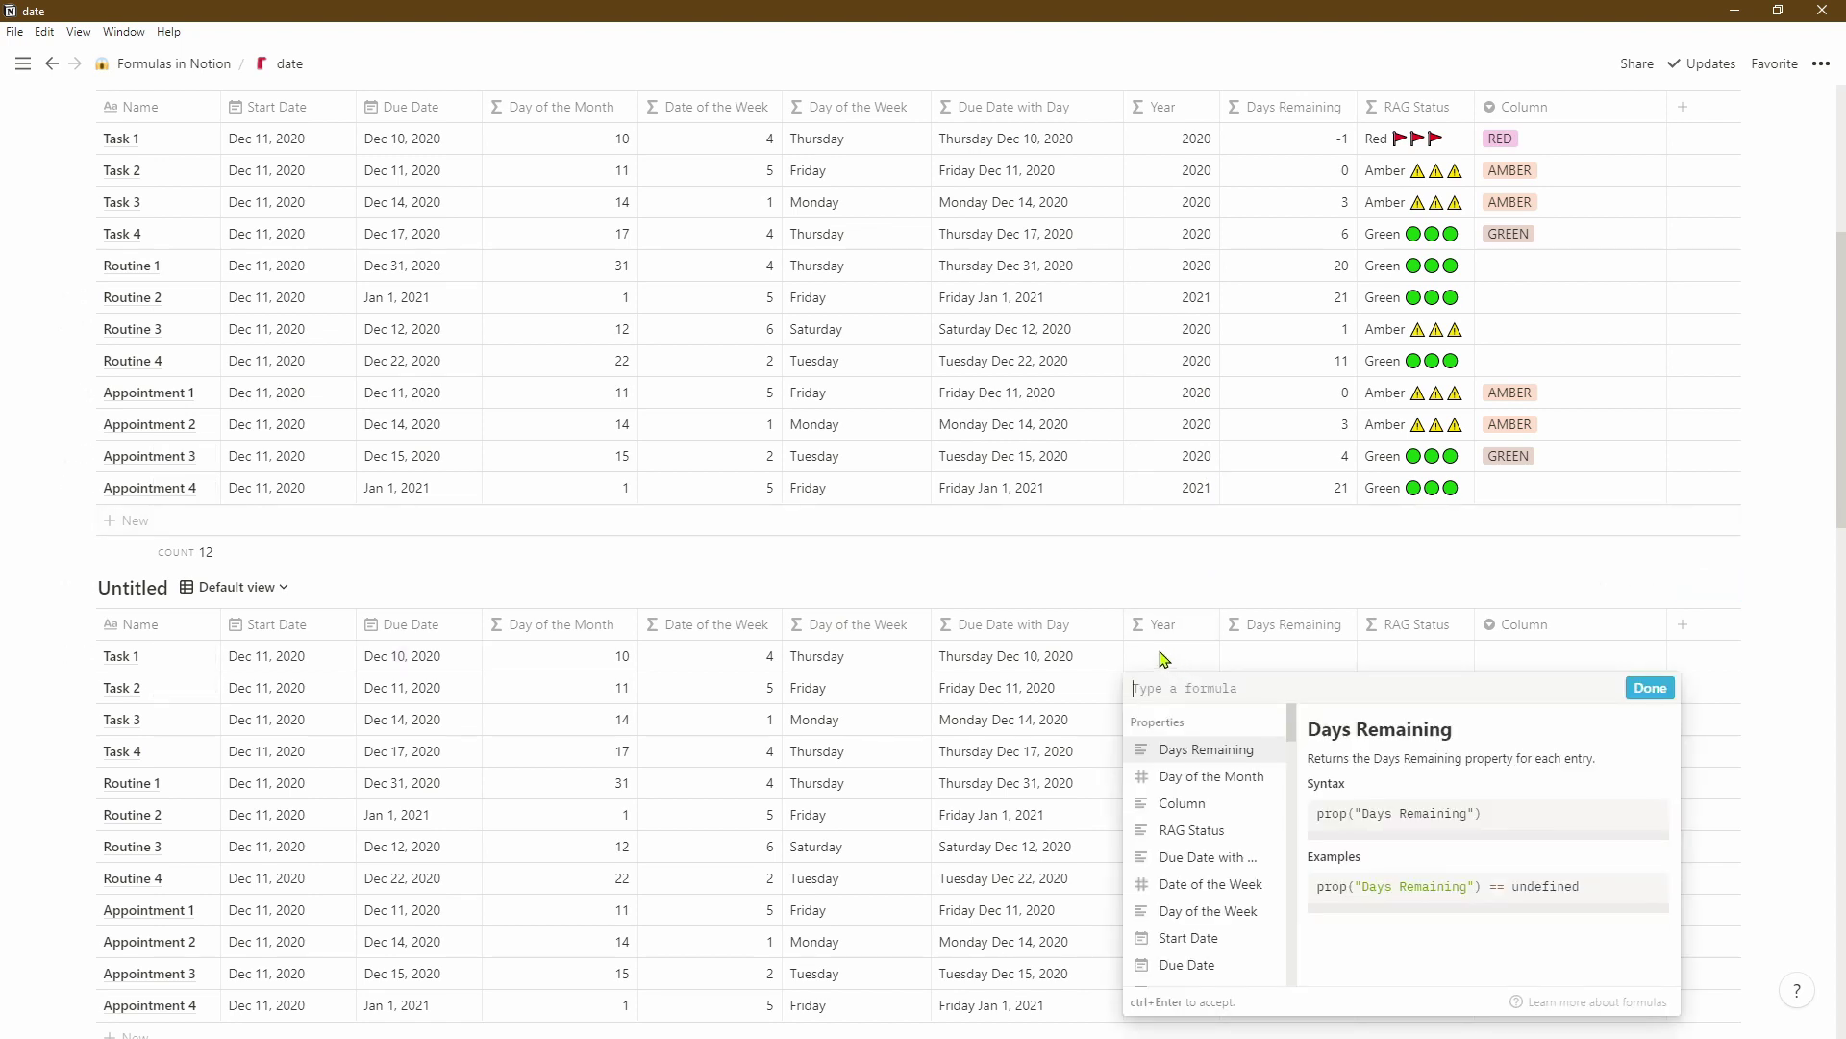
type("year")
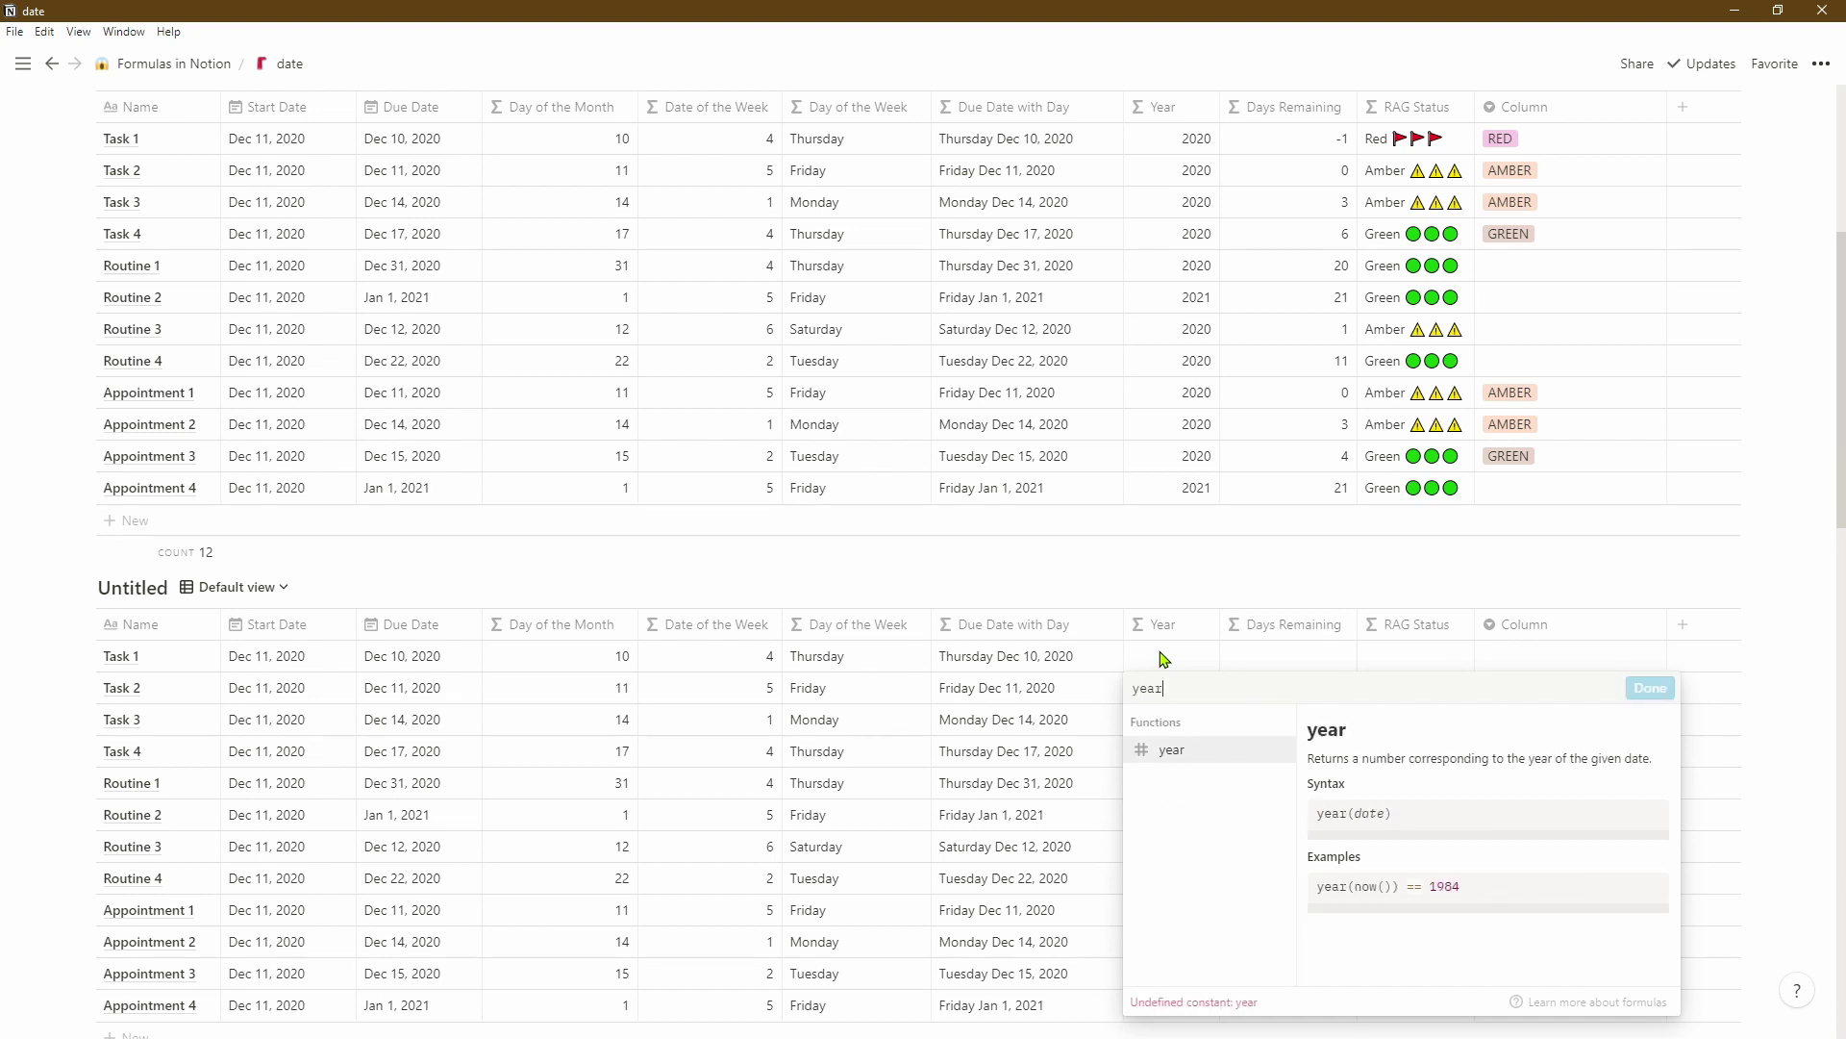
left_click(1217, 749)
left_click_drag(1592, 759, 1646, 759)
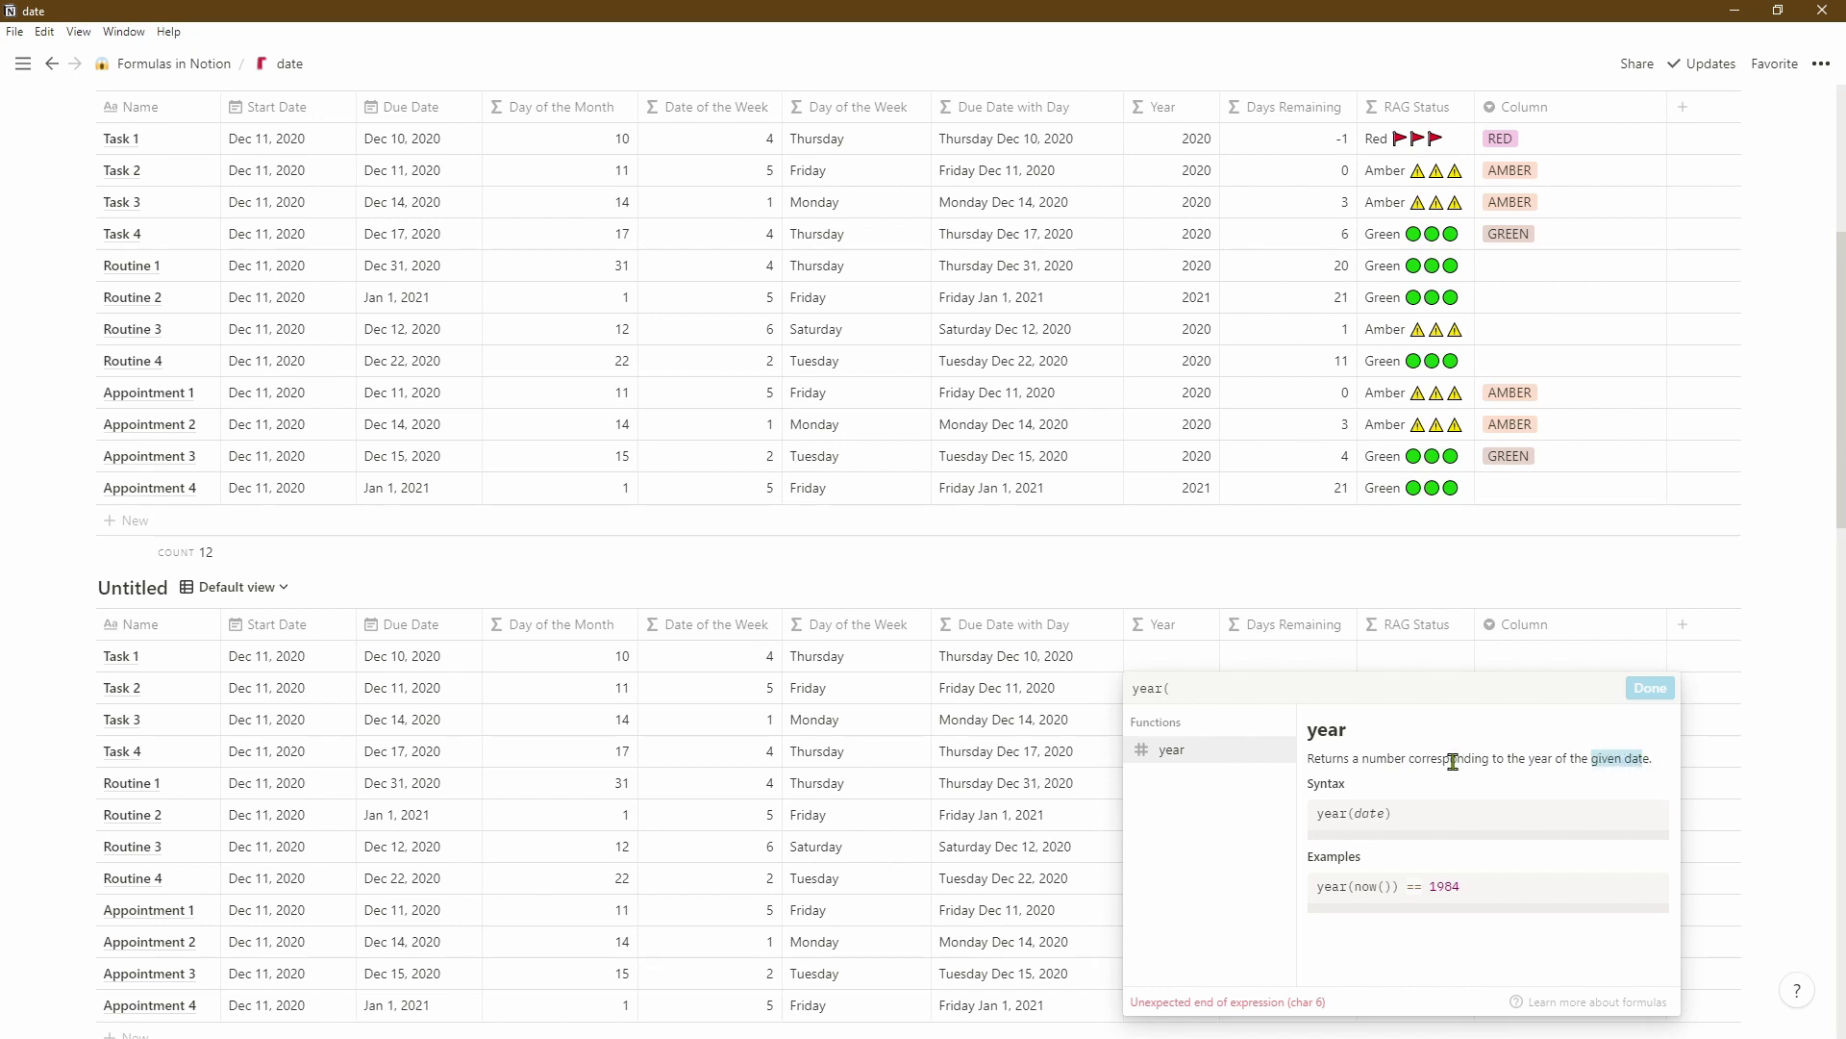
left_click(1219, 689)
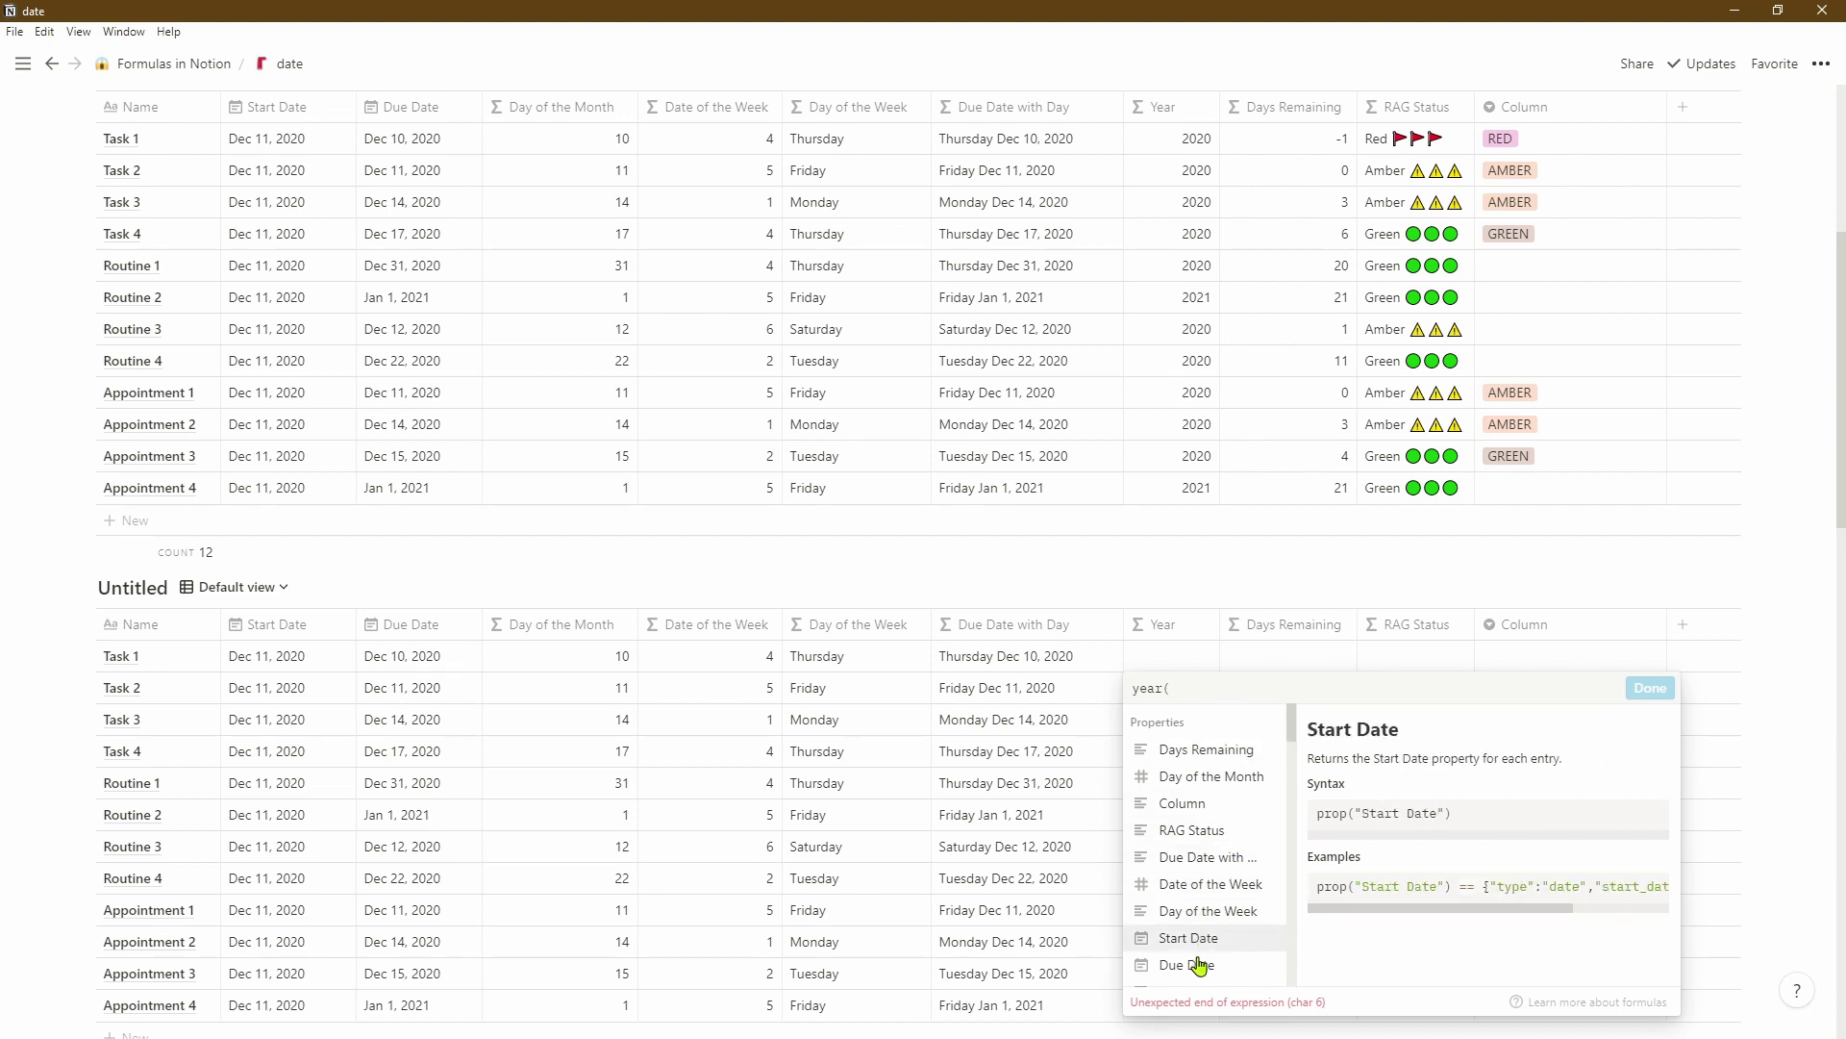
left_click(1234, 965)
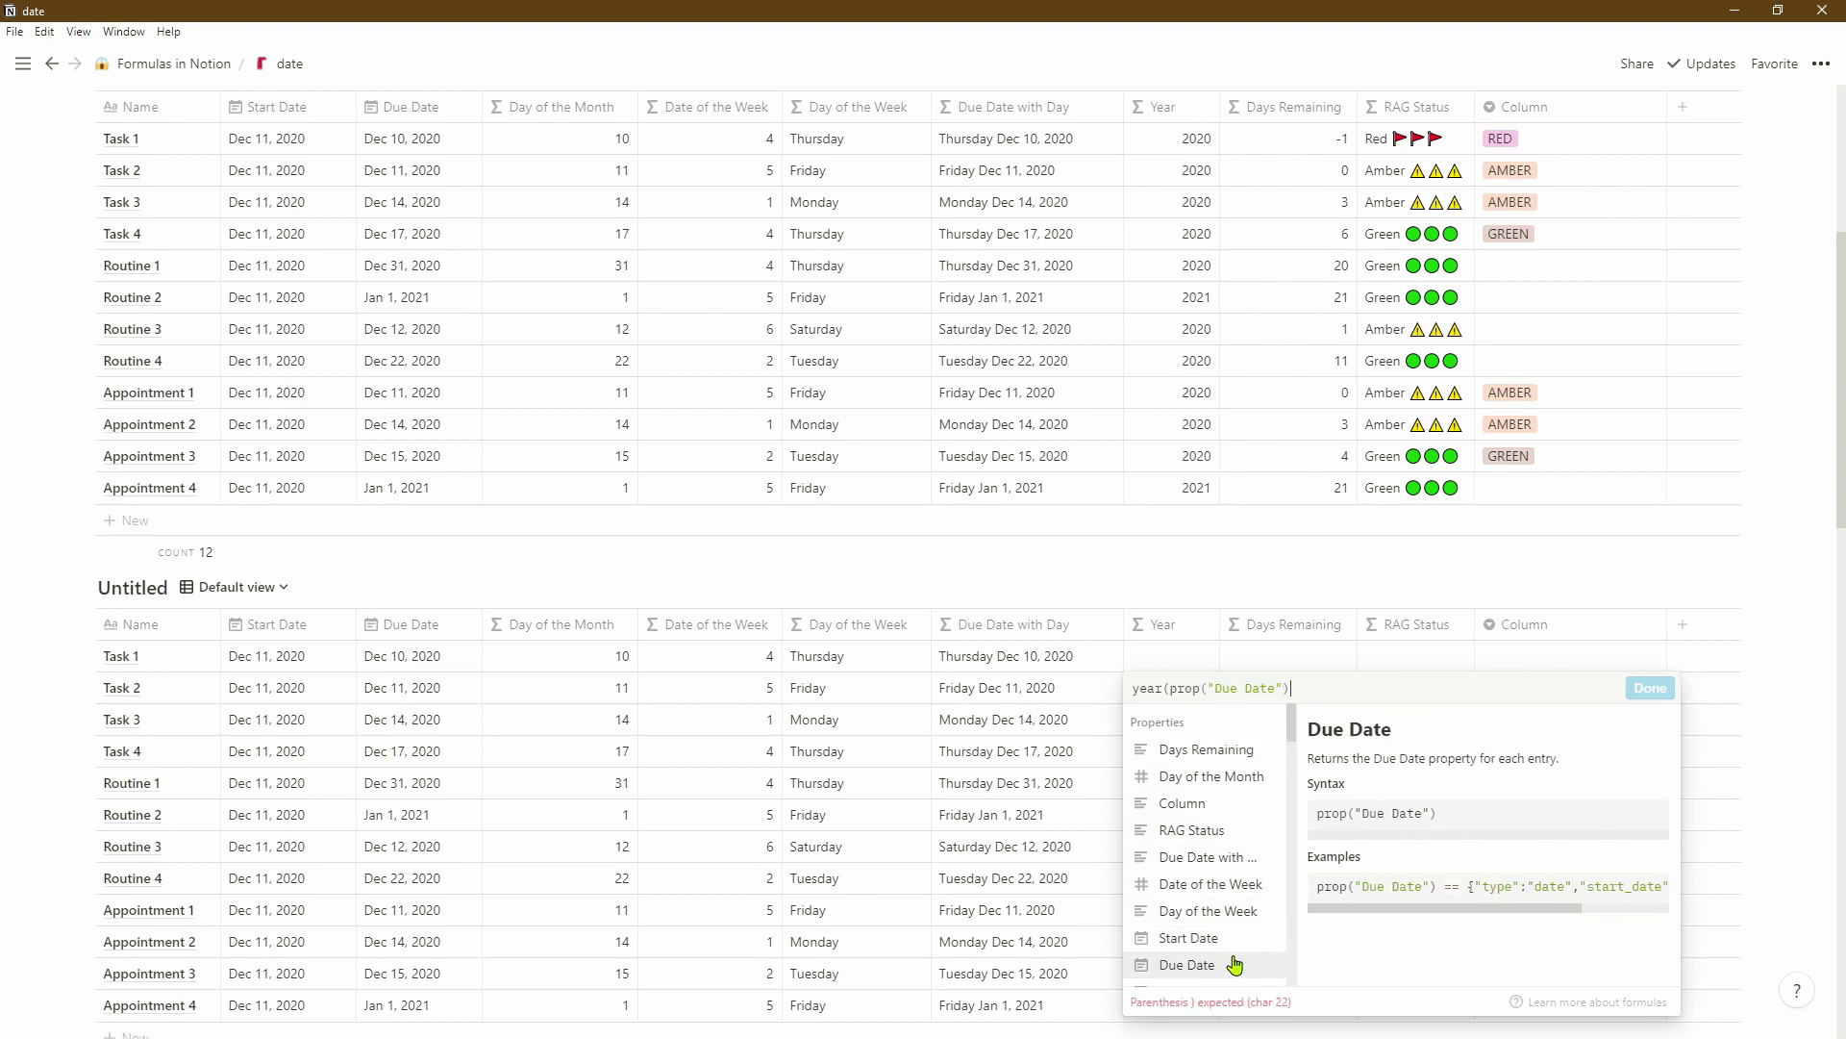
type(")")
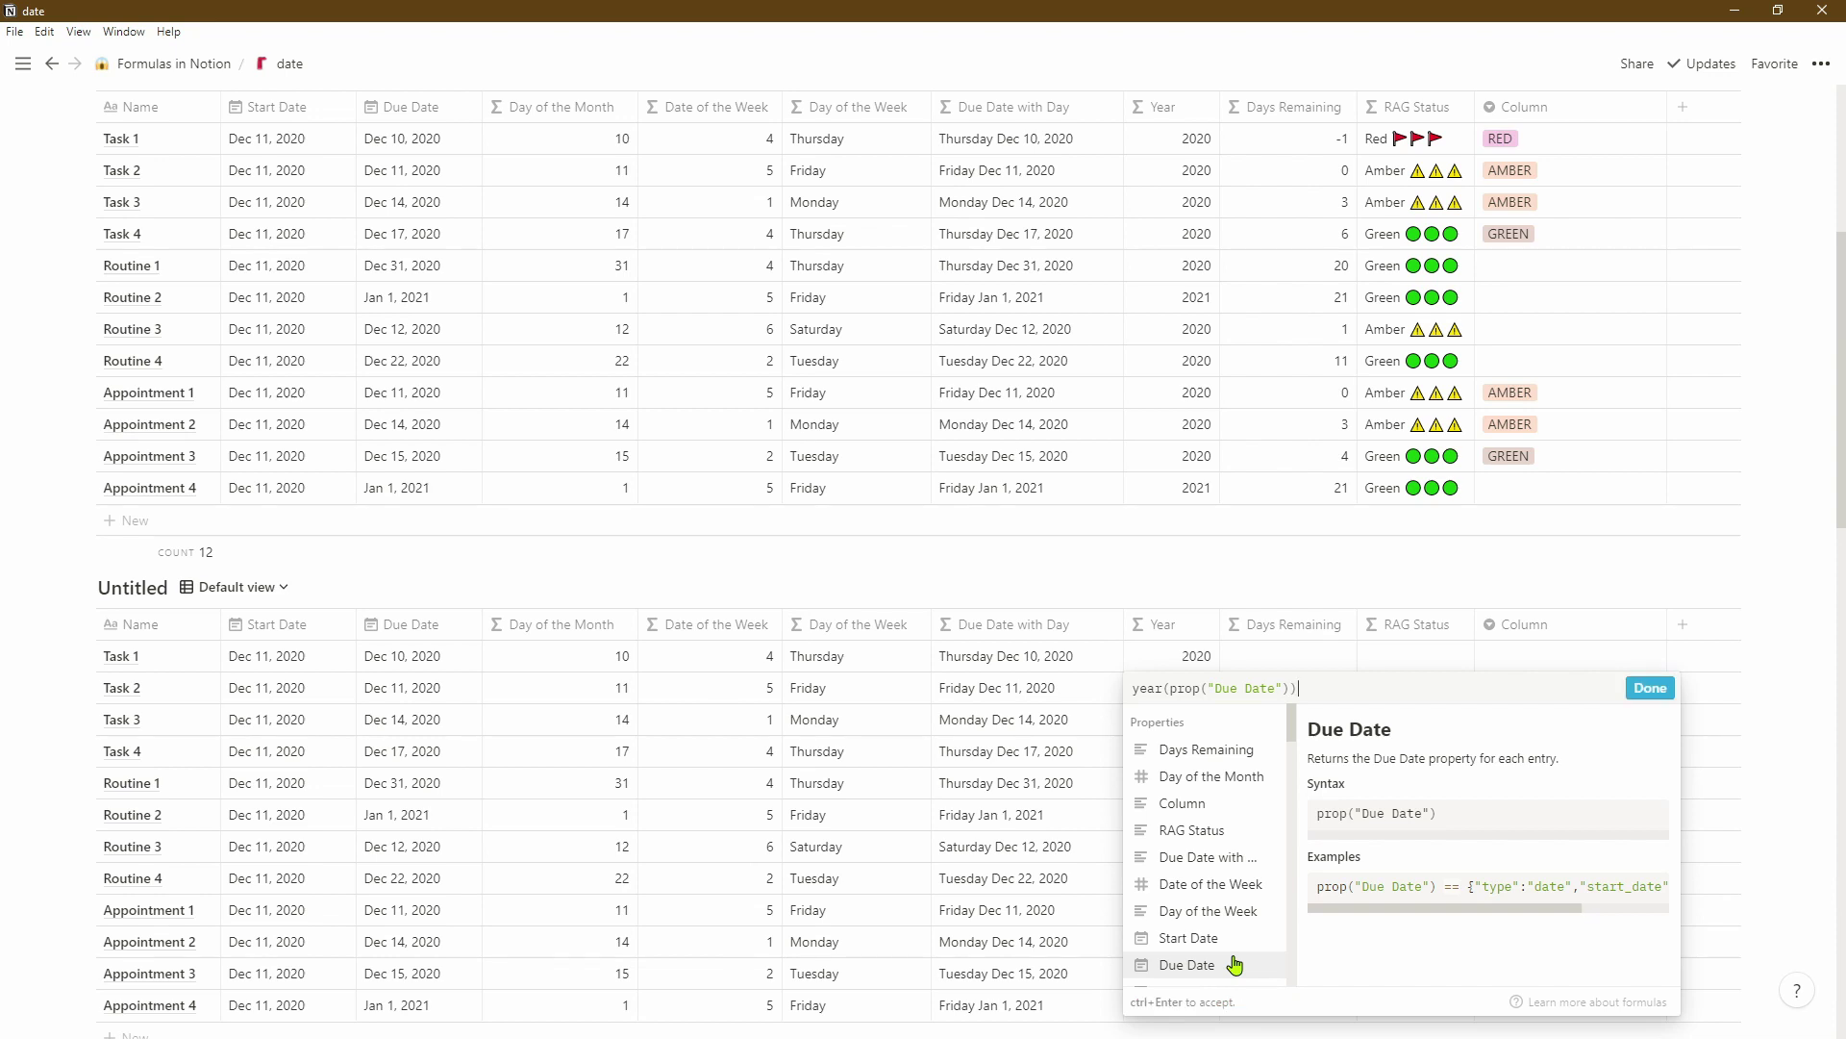
left_click(1652, 692)
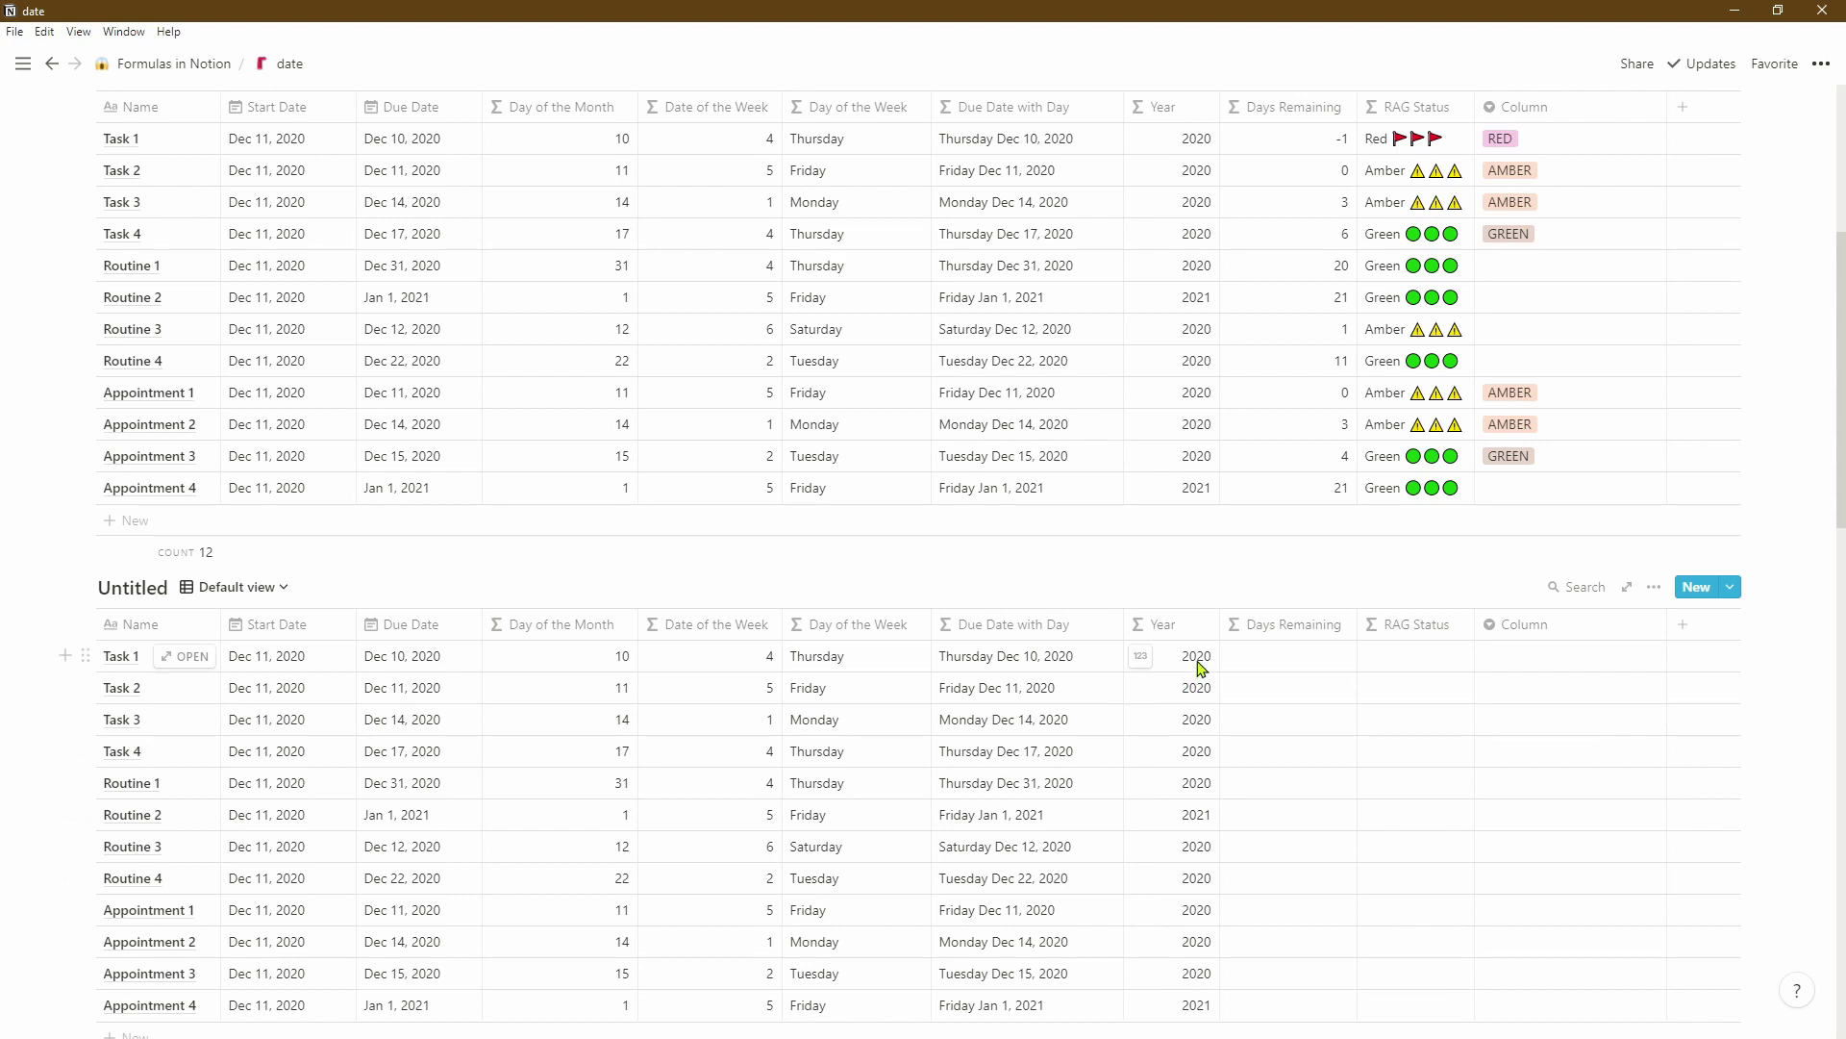
- Begin the lower table's Days Remaining formula with the dateBetween function after reading its syntax and the "days" unit option
left_click(1296, 660)
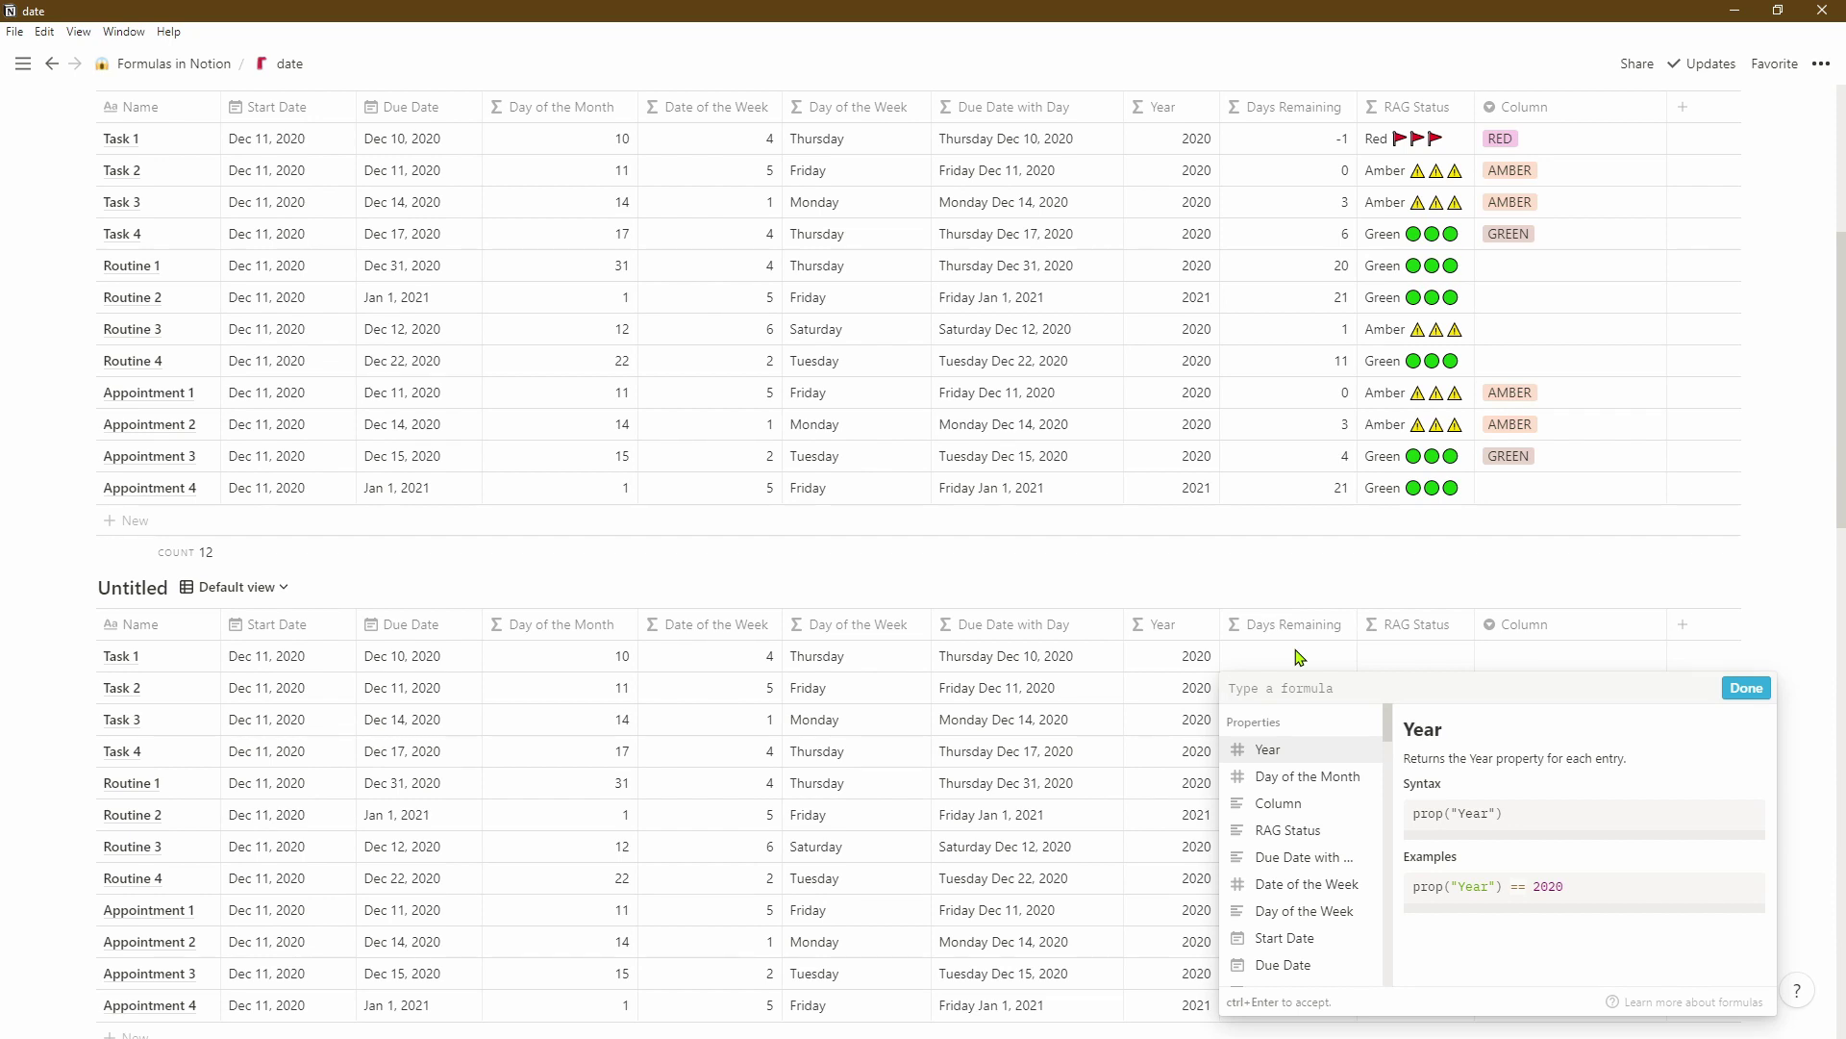
type("date")
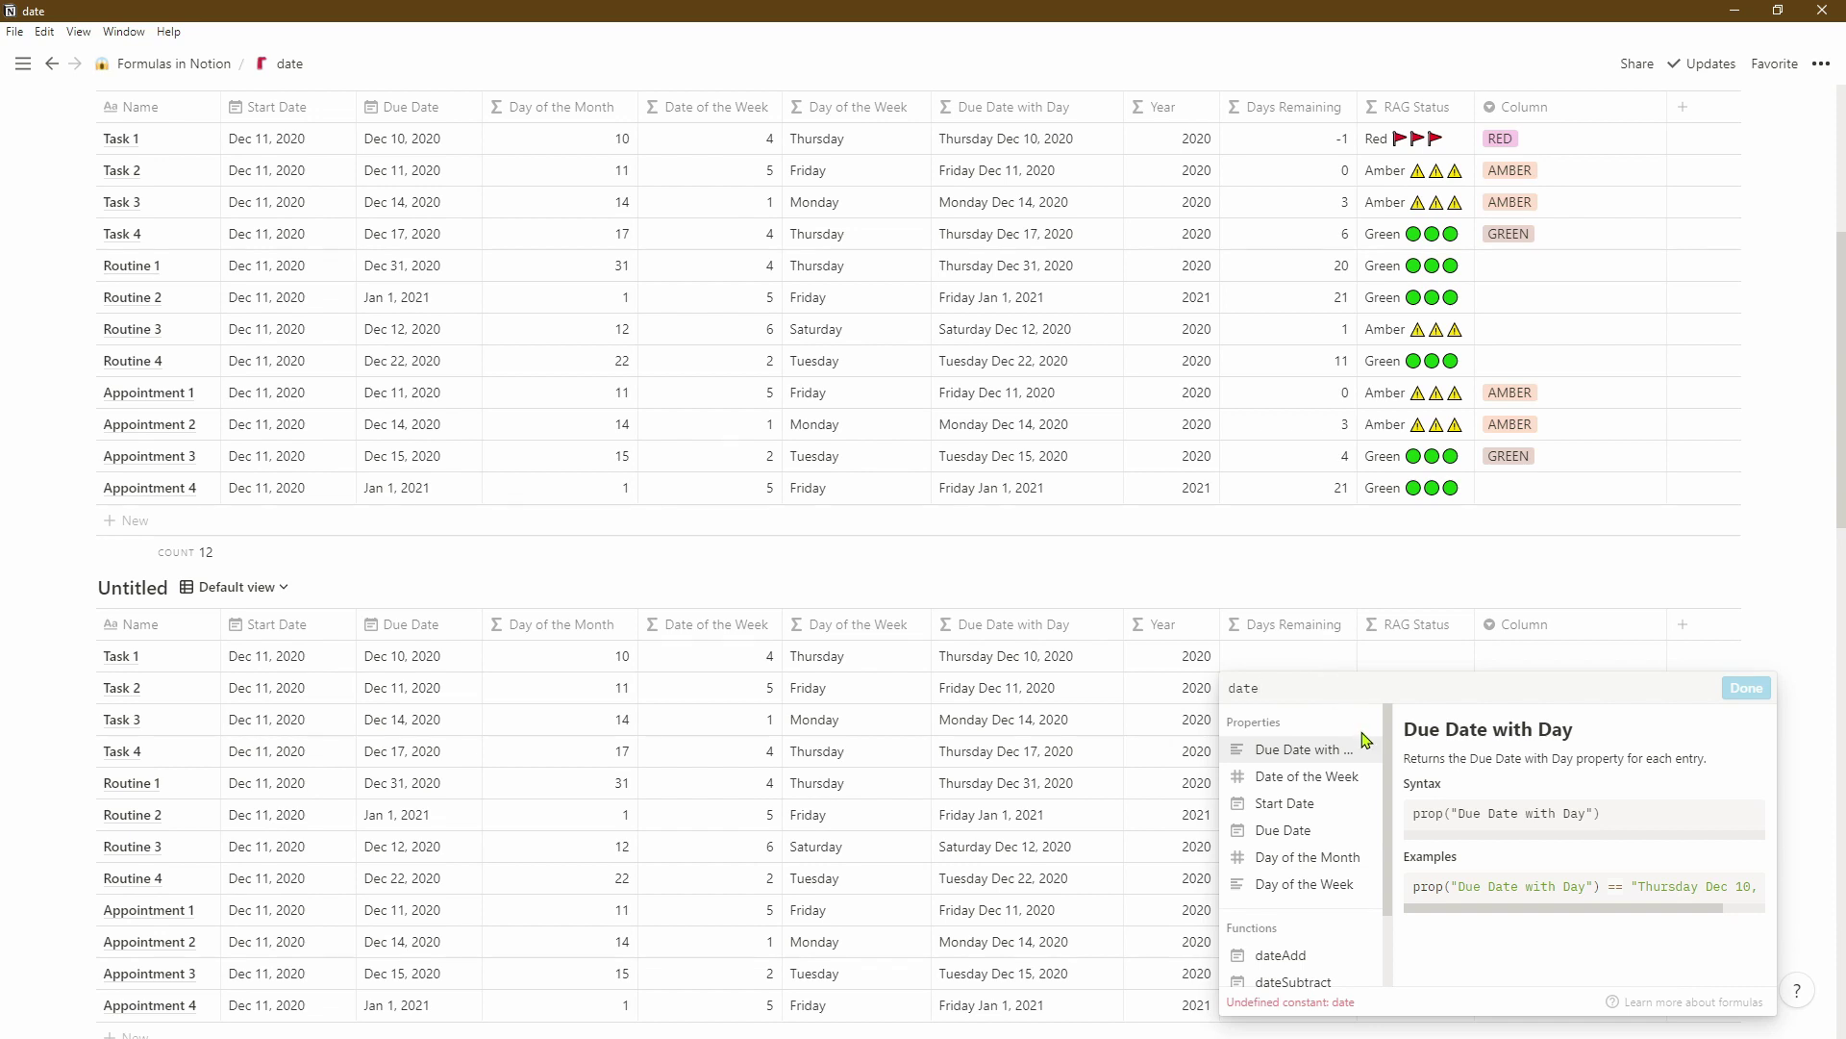
scroll(1391, 775, "down", 2)
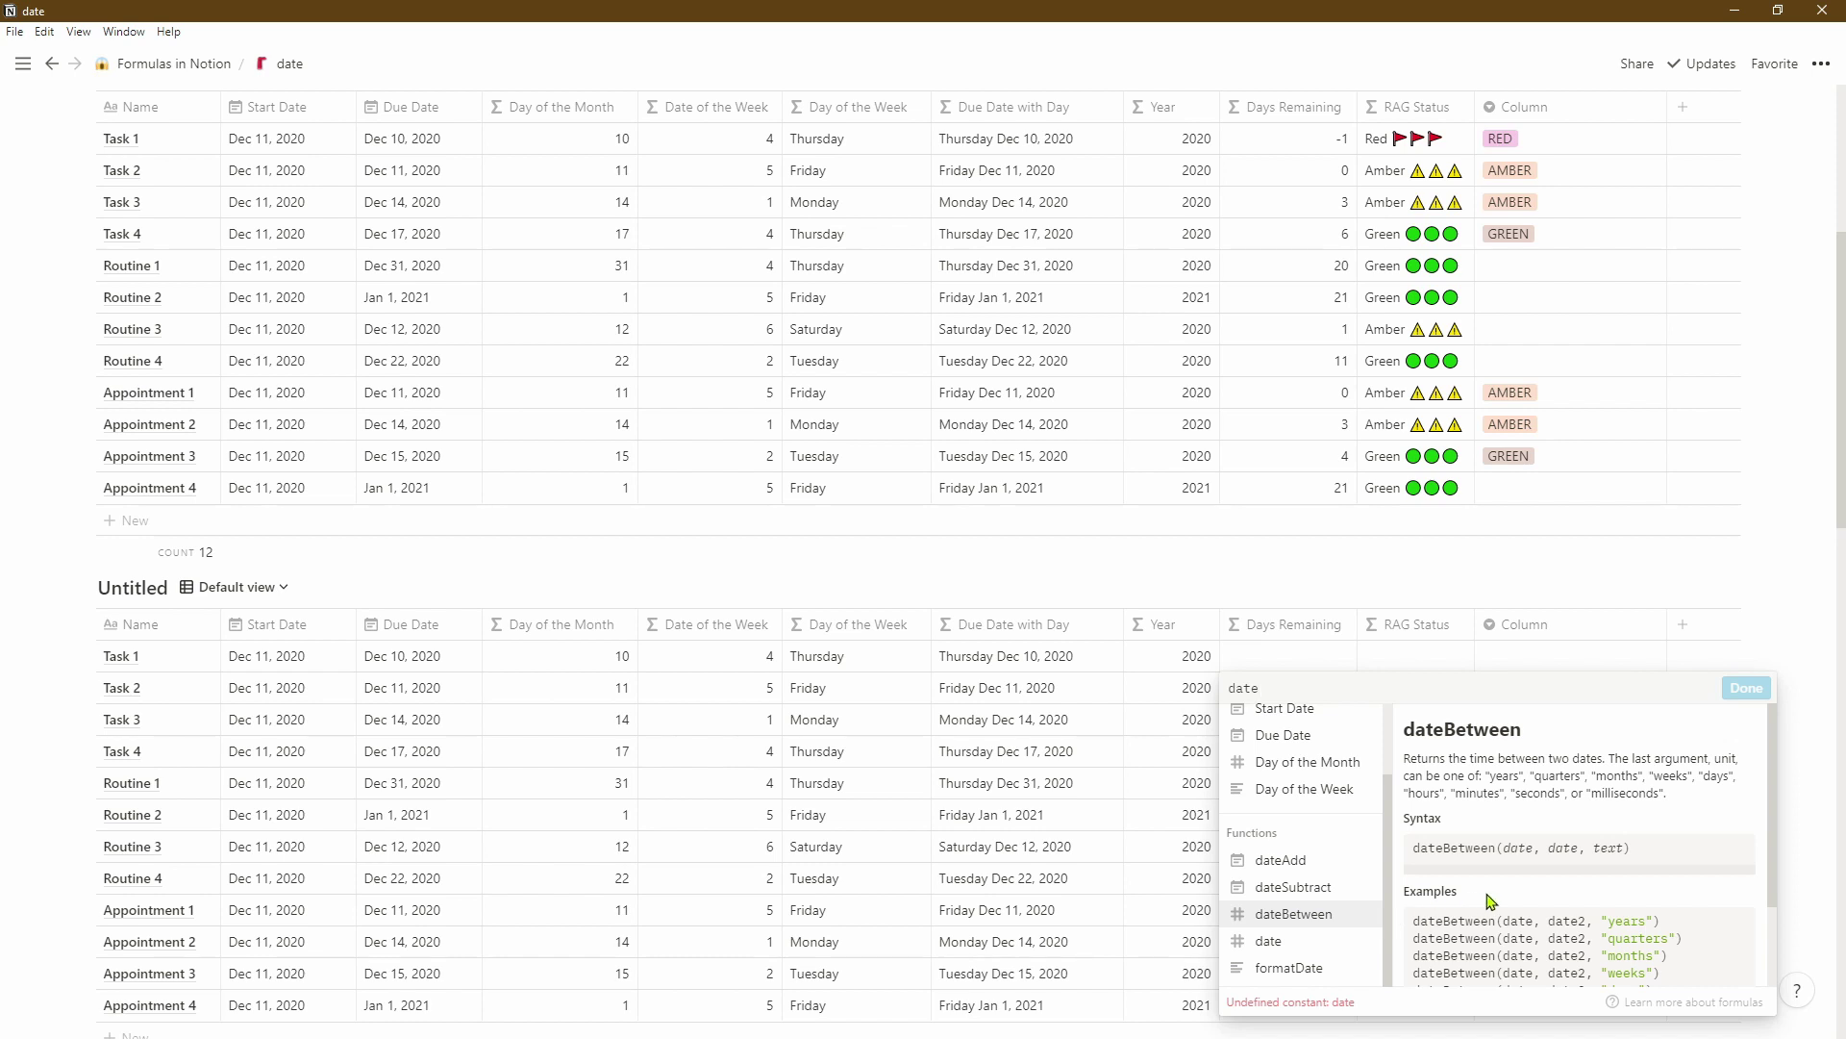
double_click(1721, 775)
left_click_drag(1722, 775, 1727, 769)
left_click_drag(1768, 789, 1767, 842)
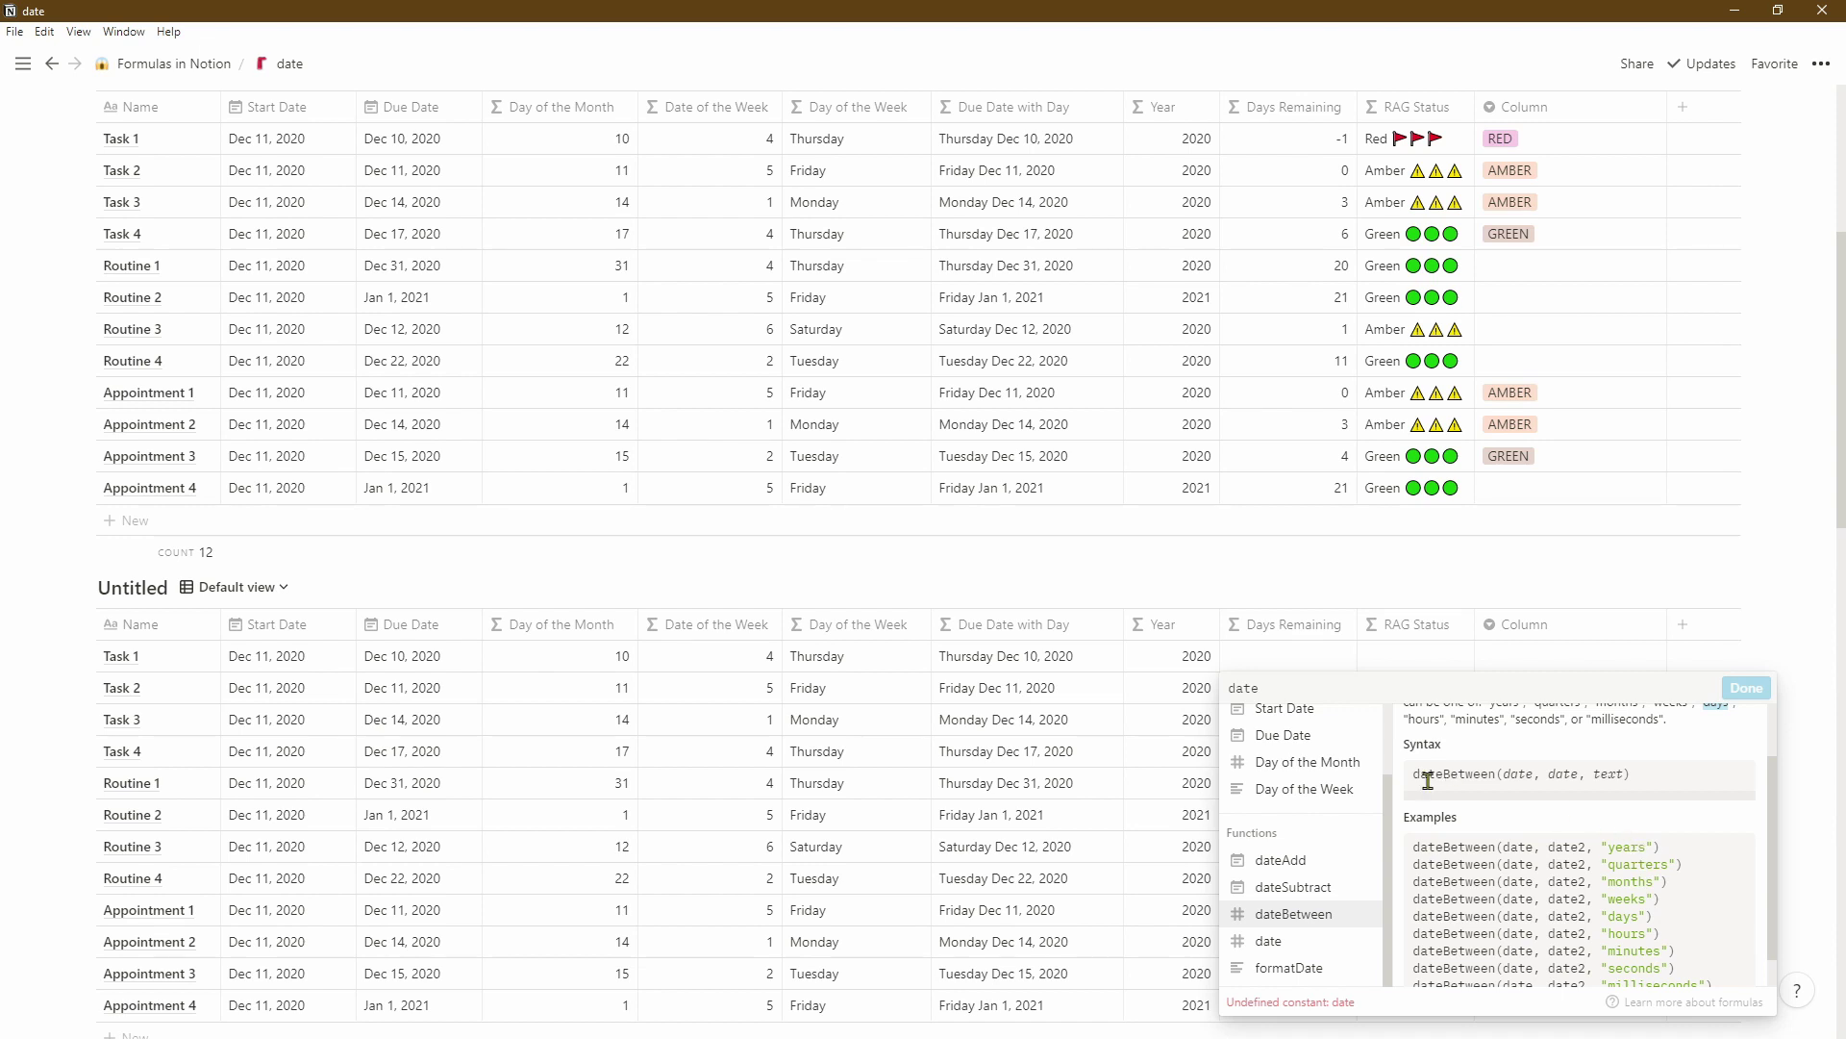
left_click(1306, 923)
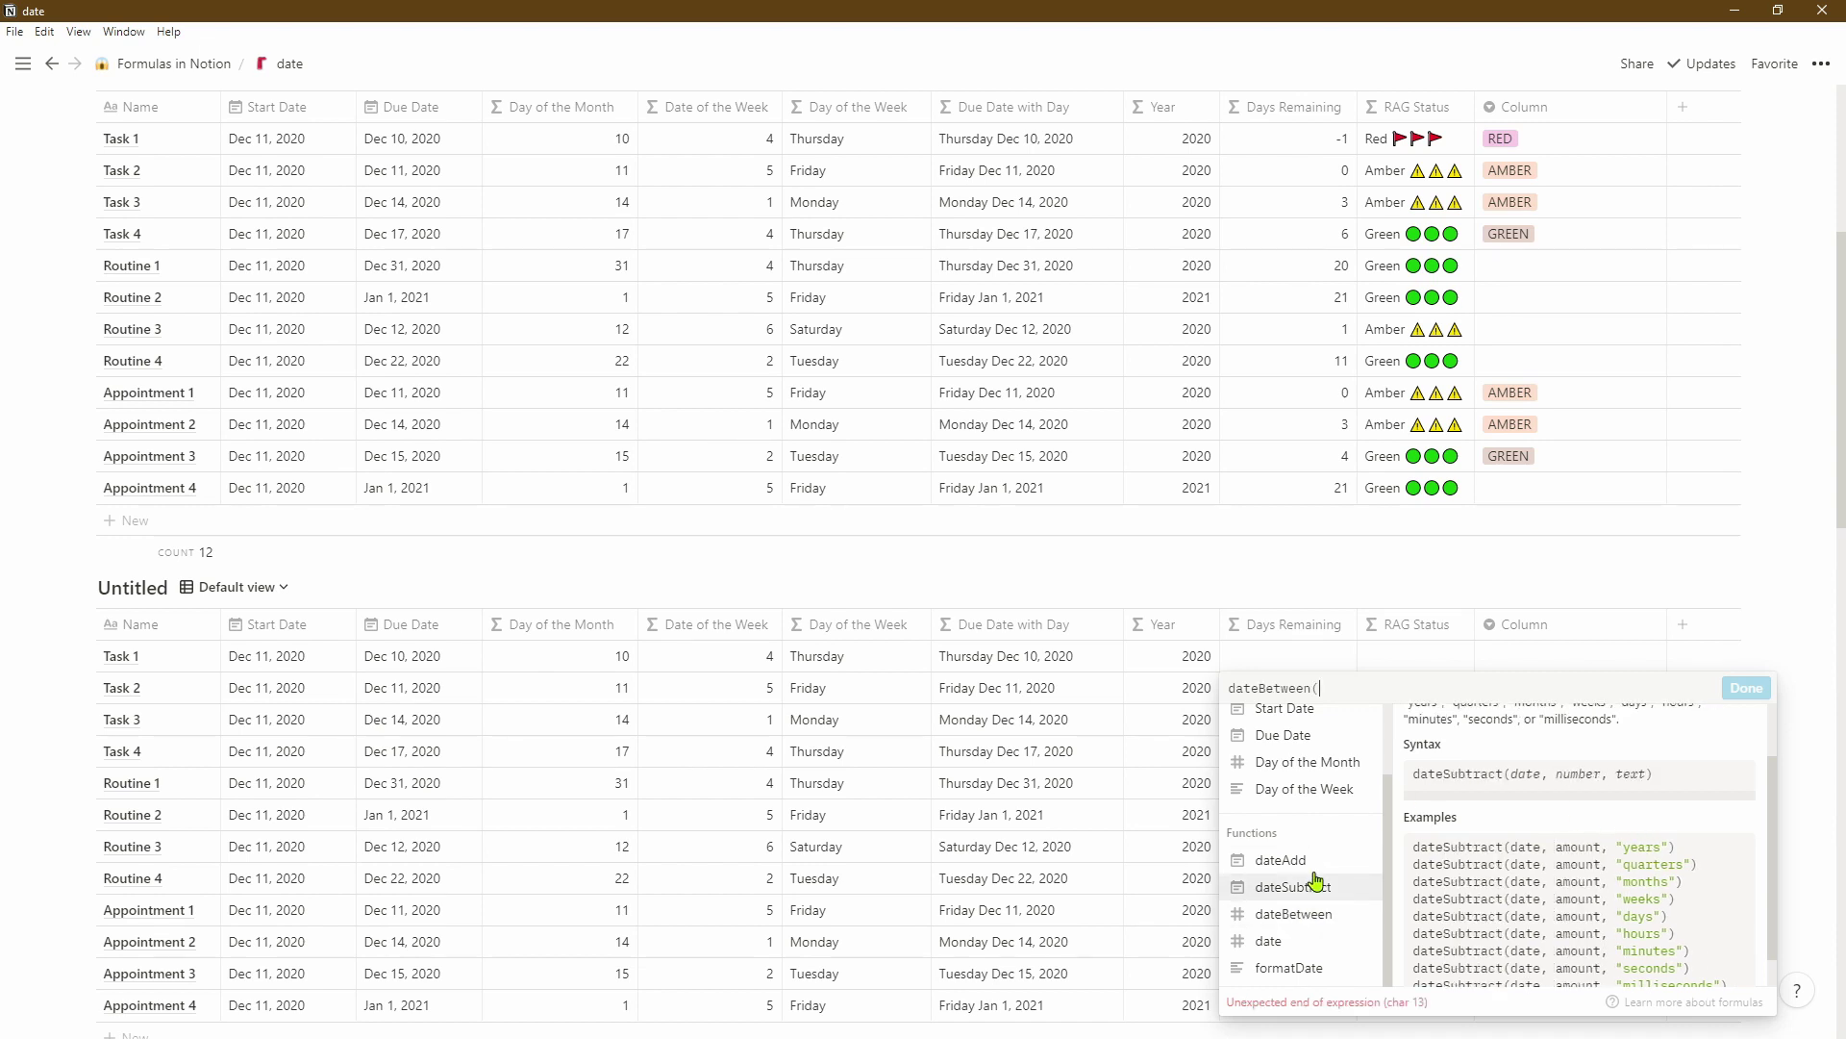
- Complete the Days Remaining formula as dateBetween(prop("Due Date"), prop("Start Date"), "days") and accept it
left_click(1337, 734)
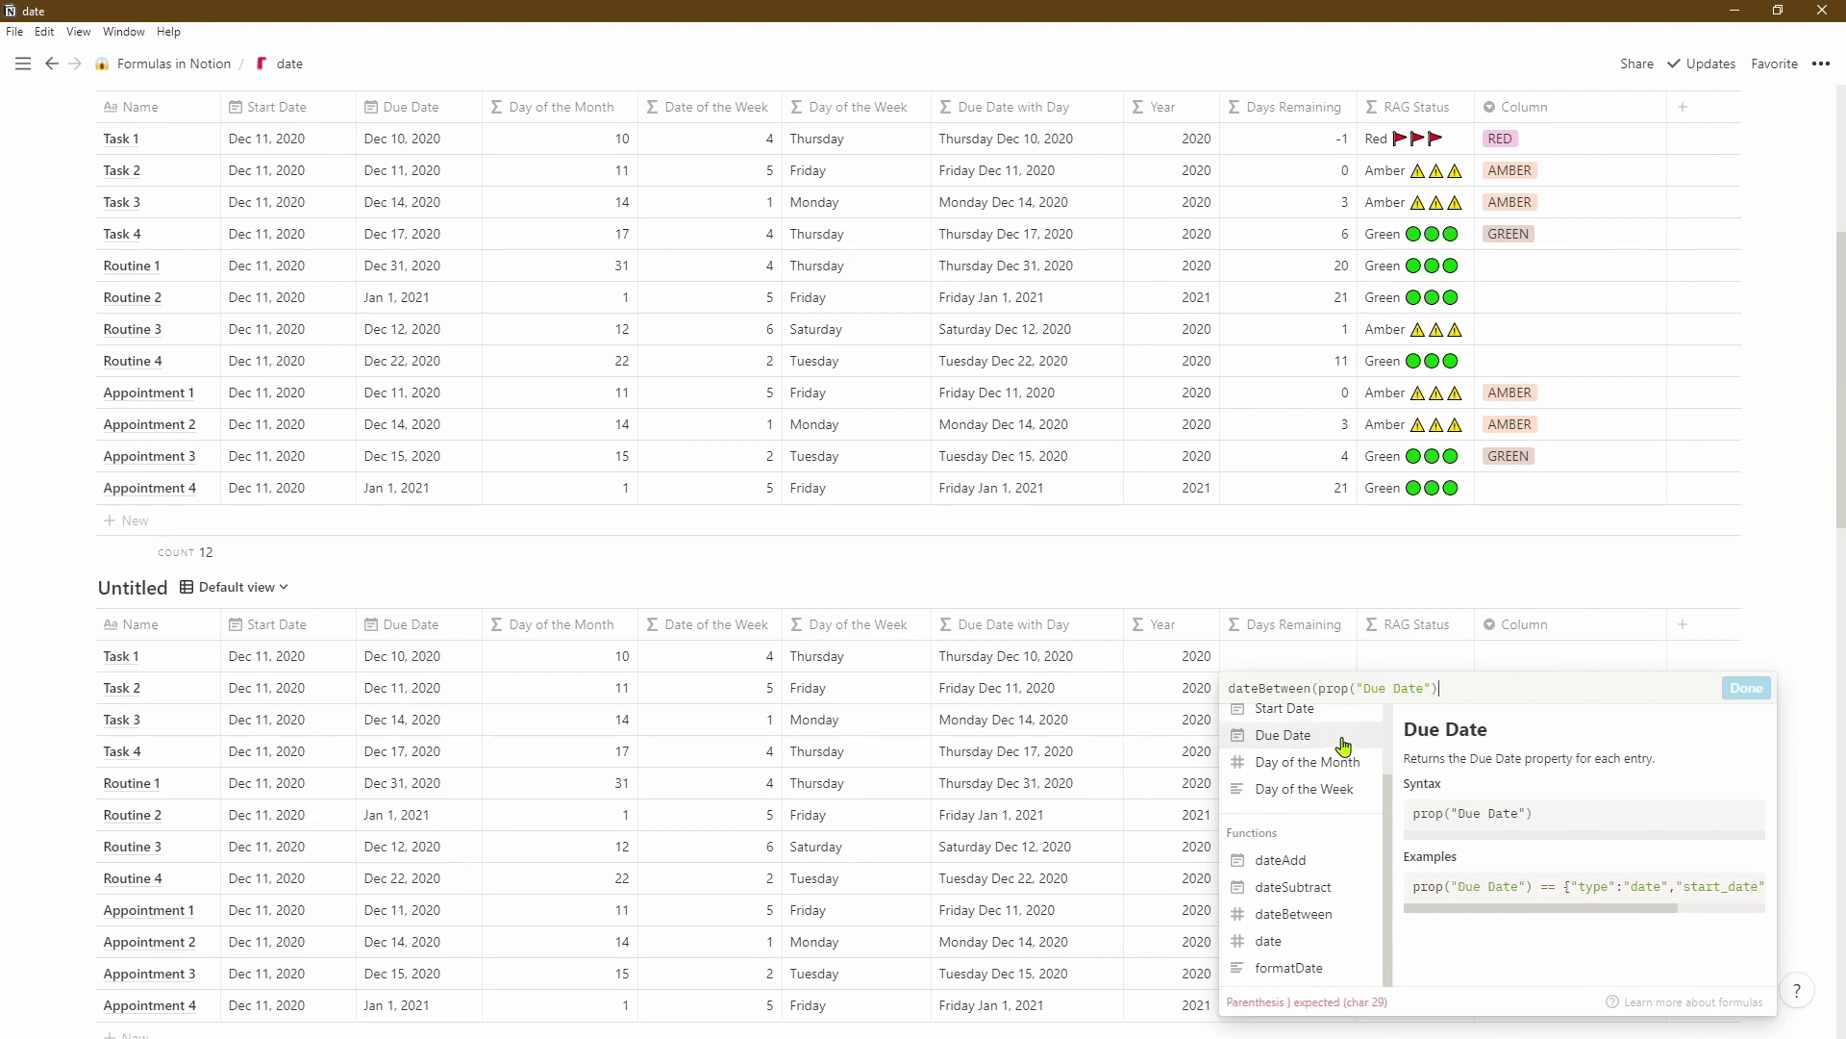
type(",")
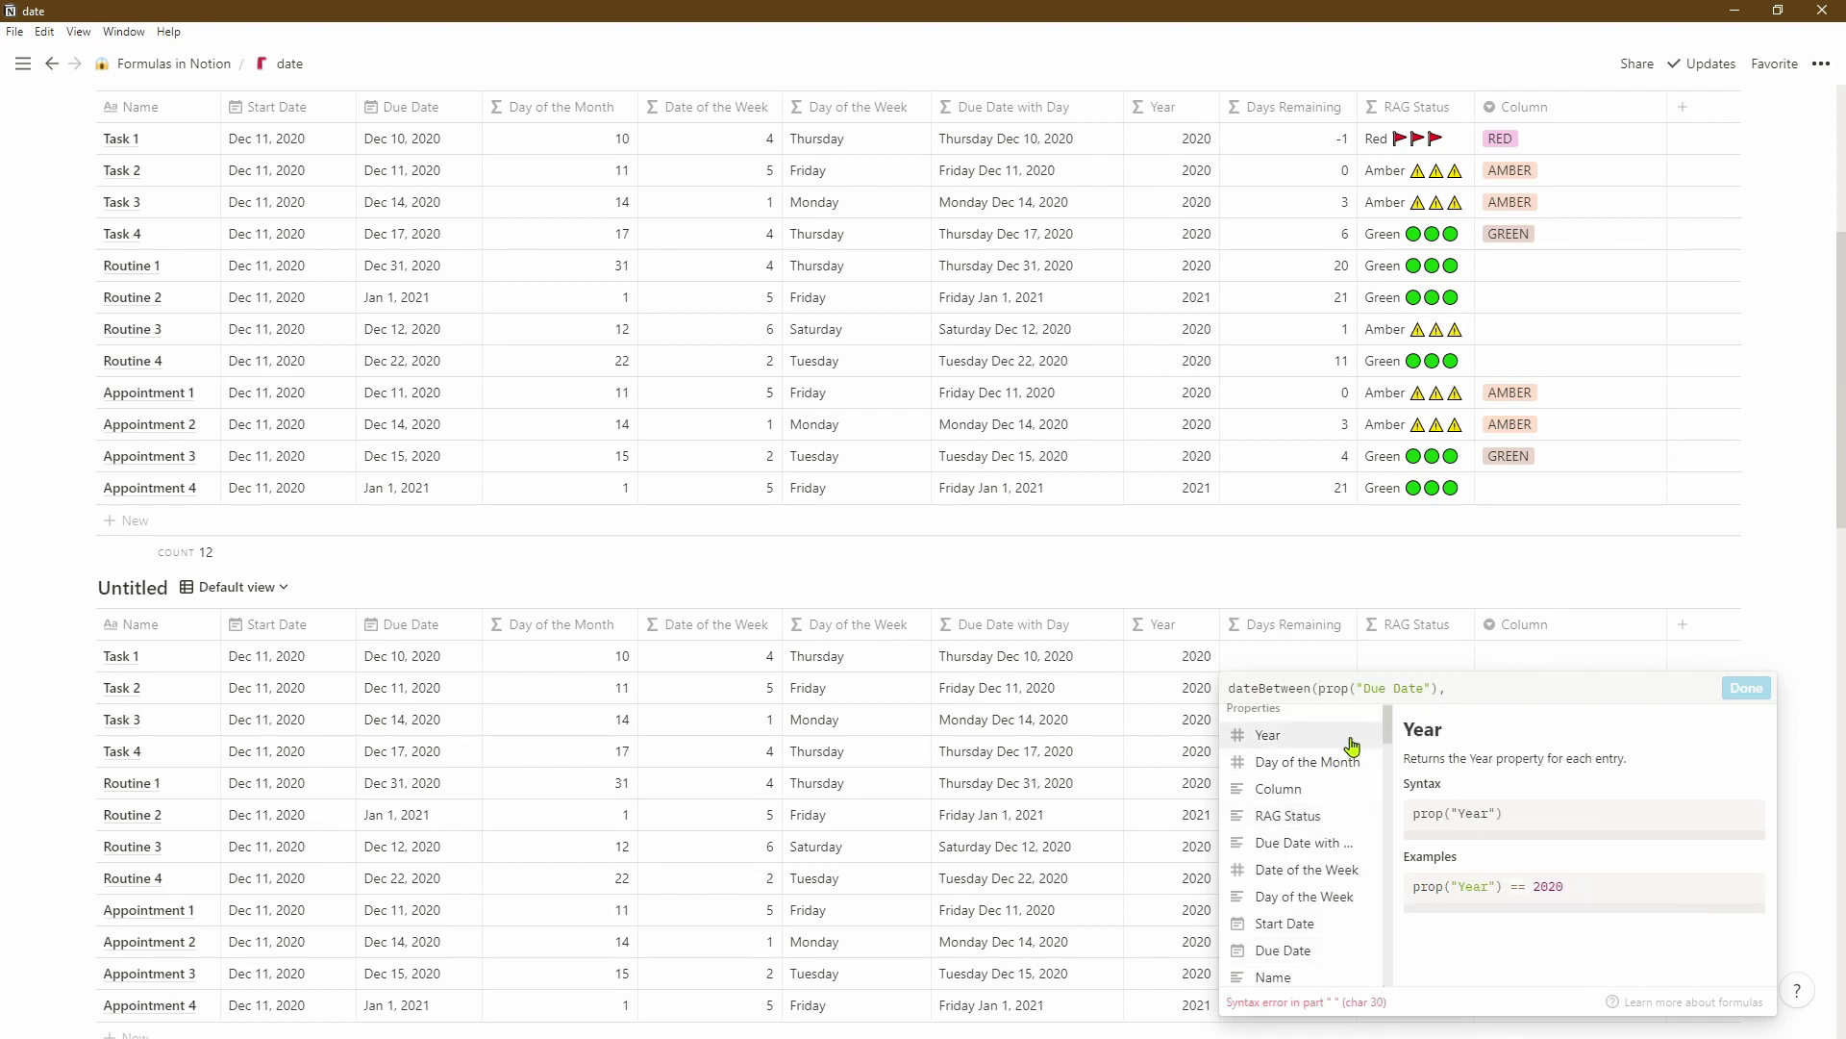
left_click(1324, 927)
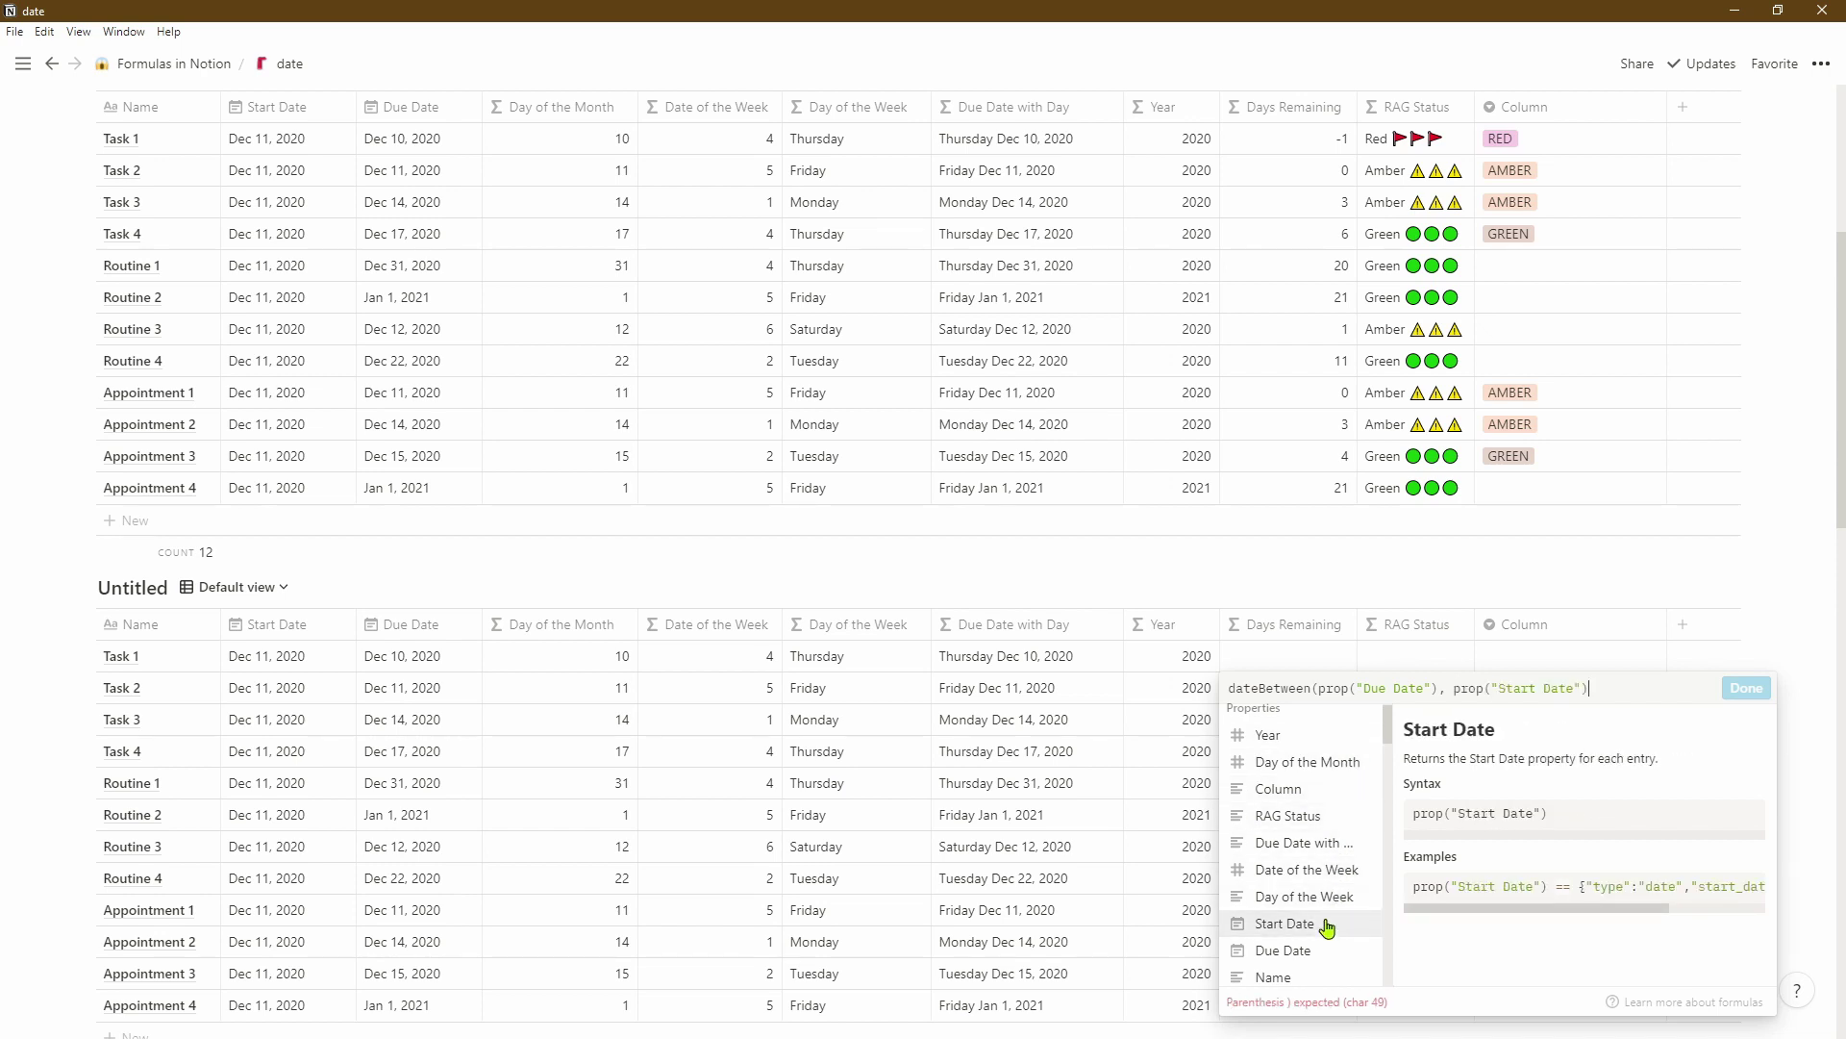
type(", \"days\")")
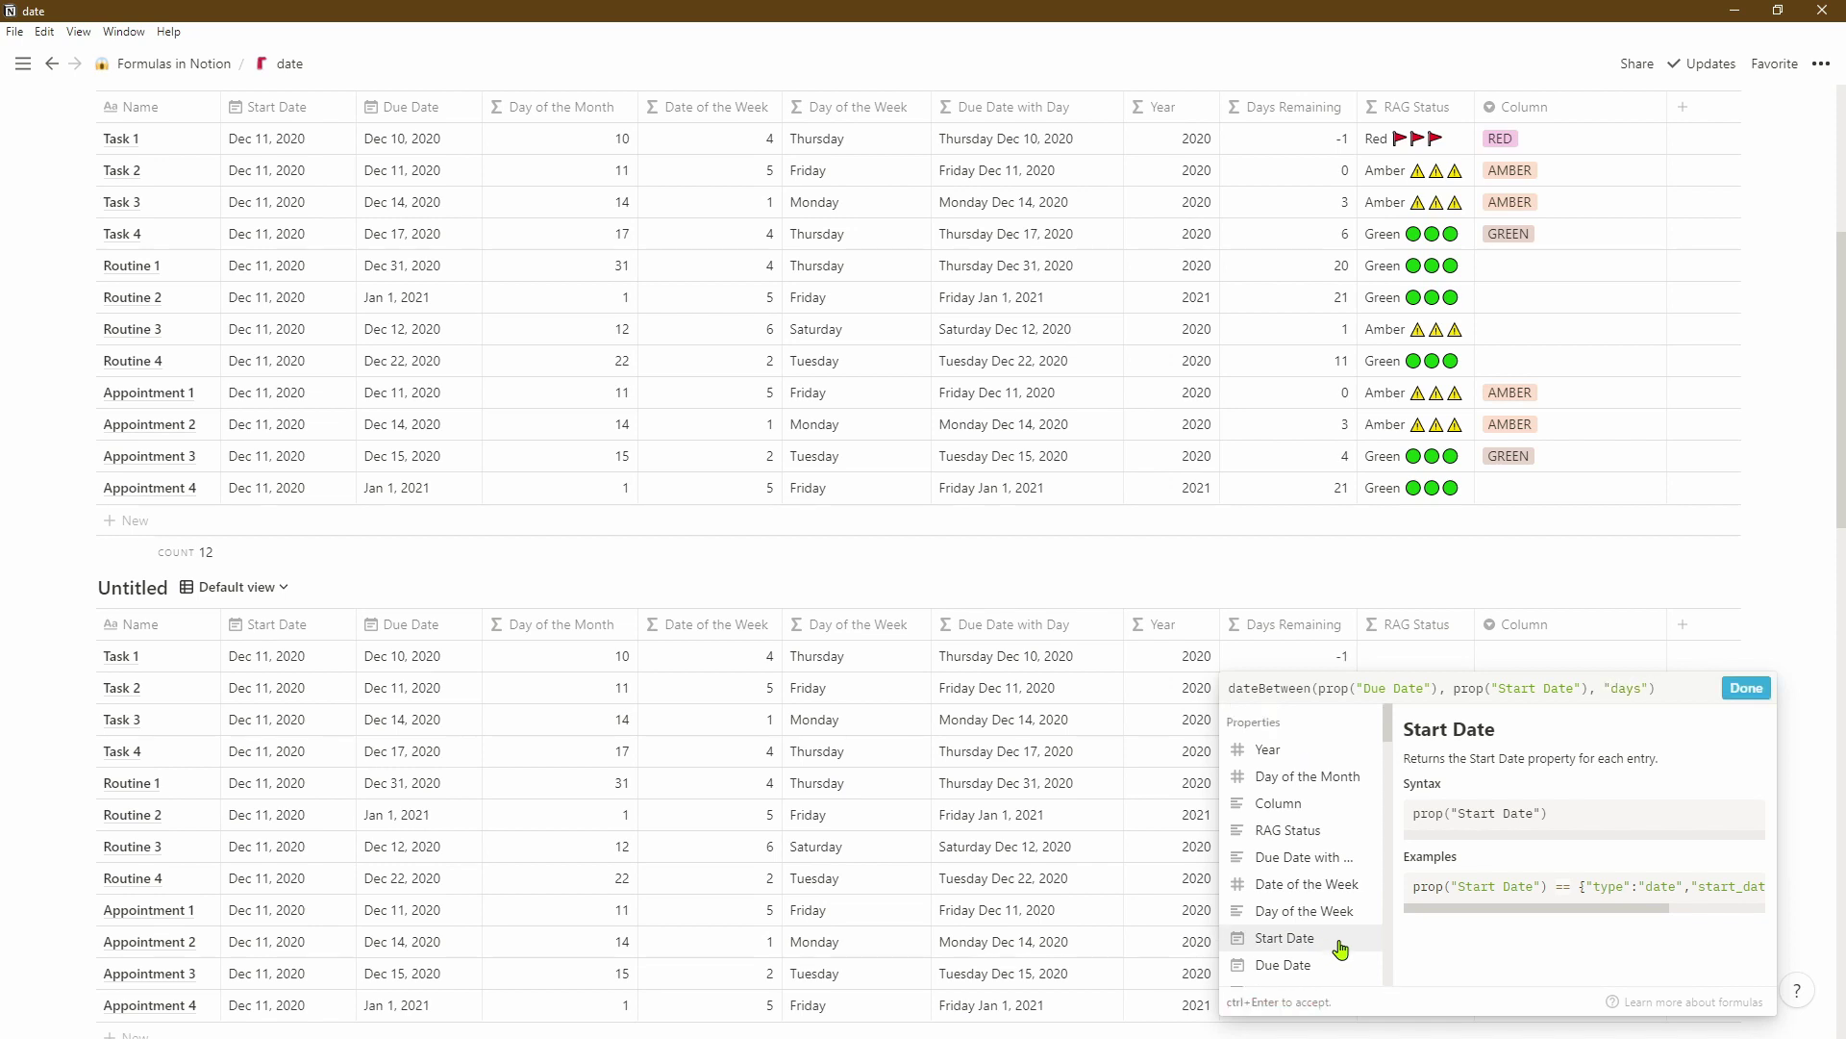
left_click(1745, 688)
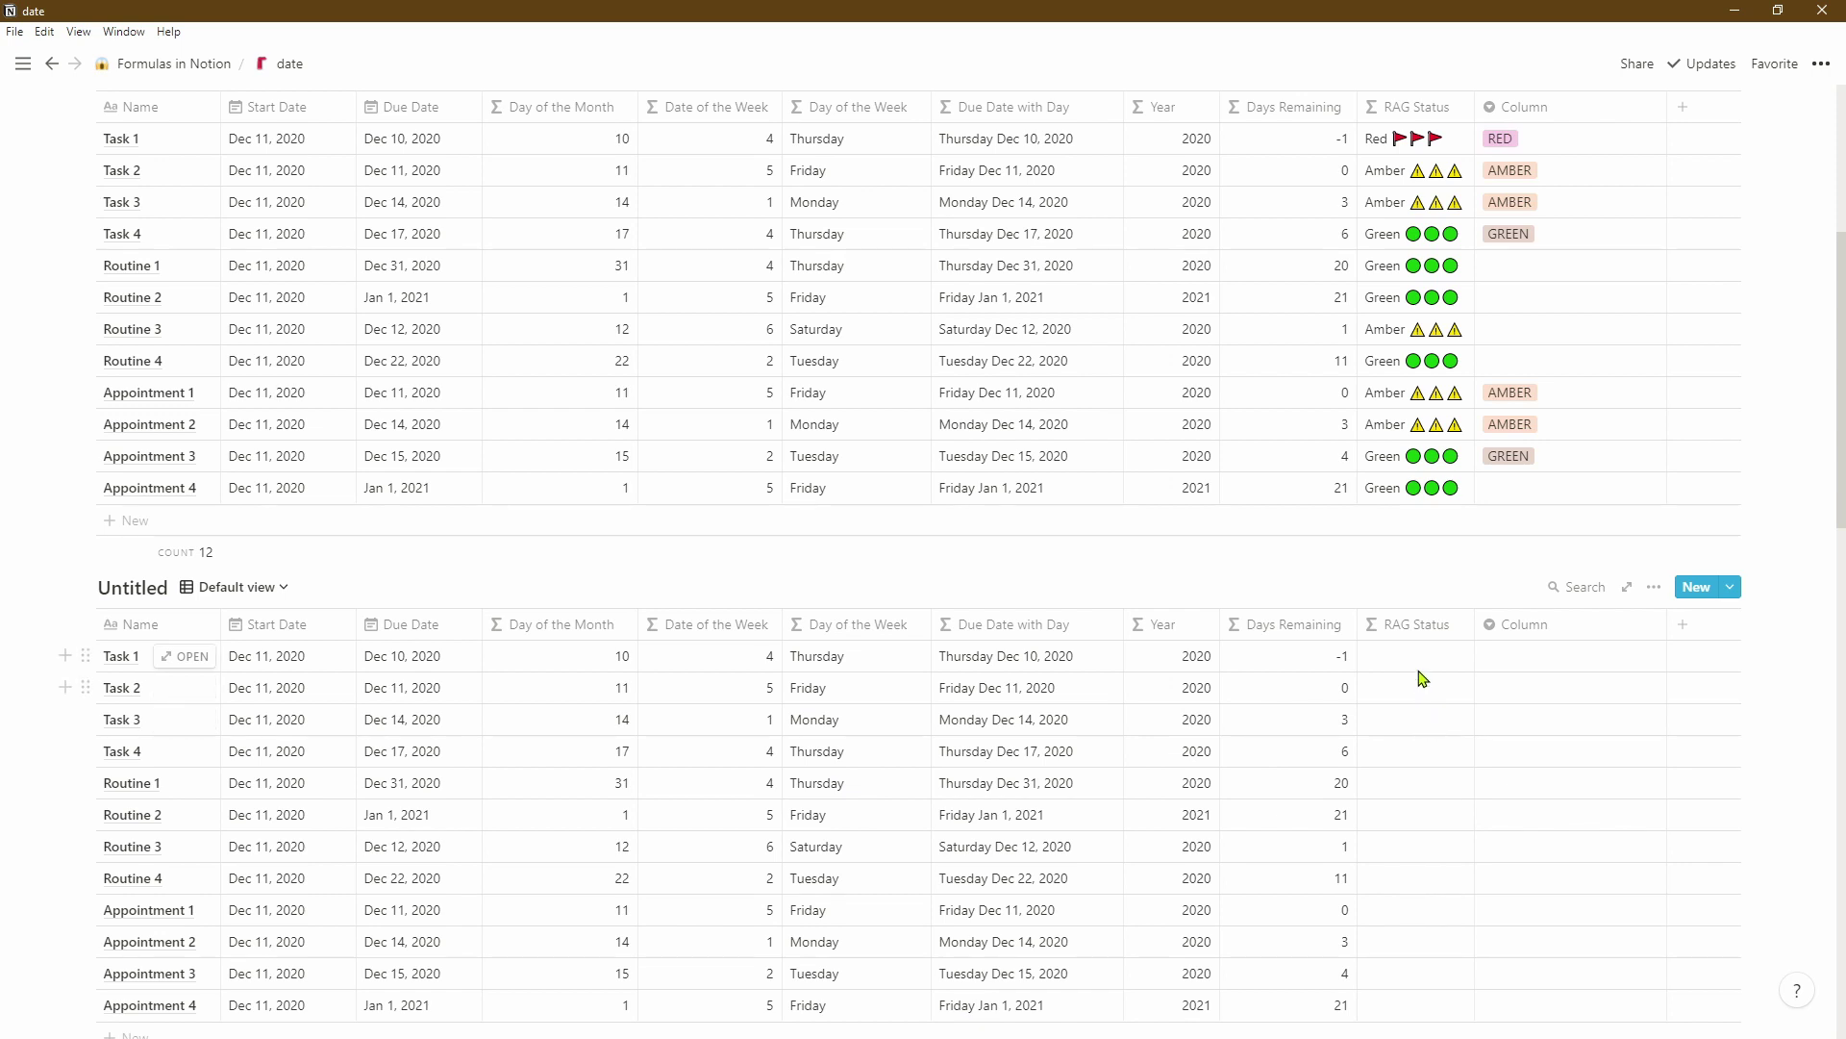
- In the lower table's Column property, tag Task 1 as RED and Tasks 2 and 3 as AMBER
left_click(1533, 658)
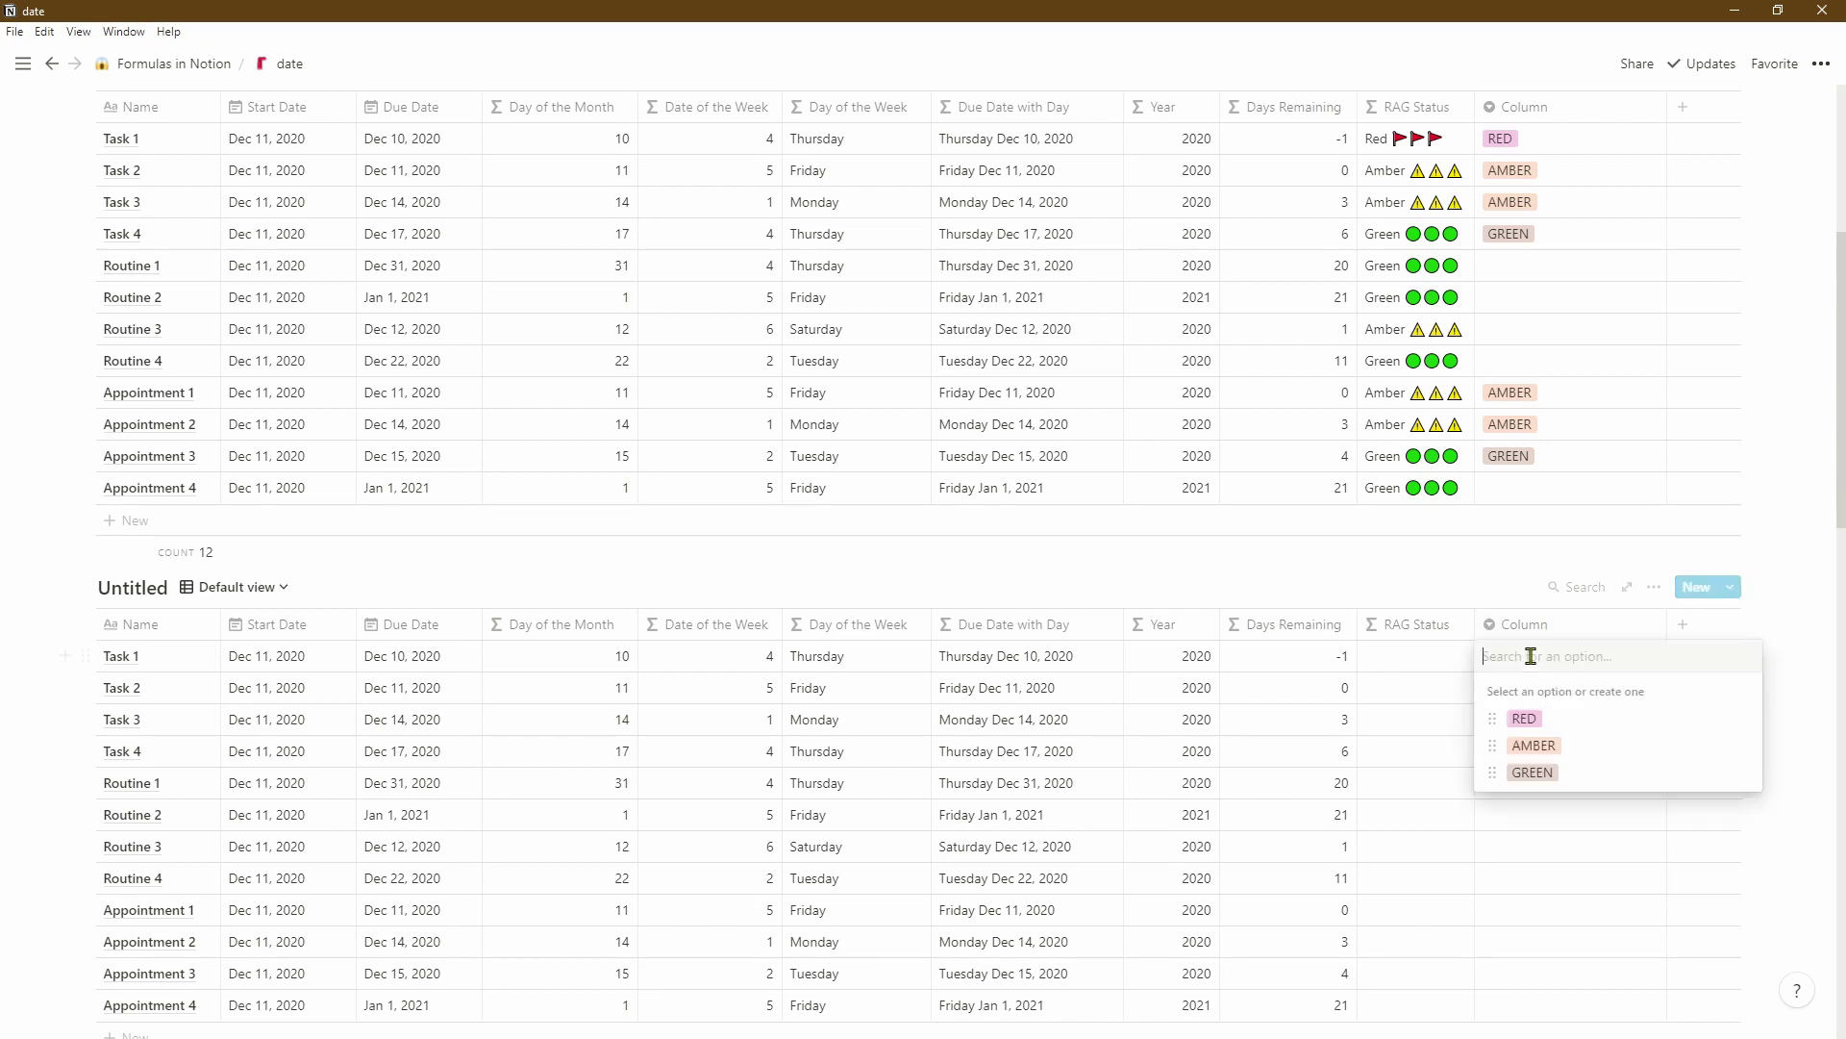
left_click(1573, 709)
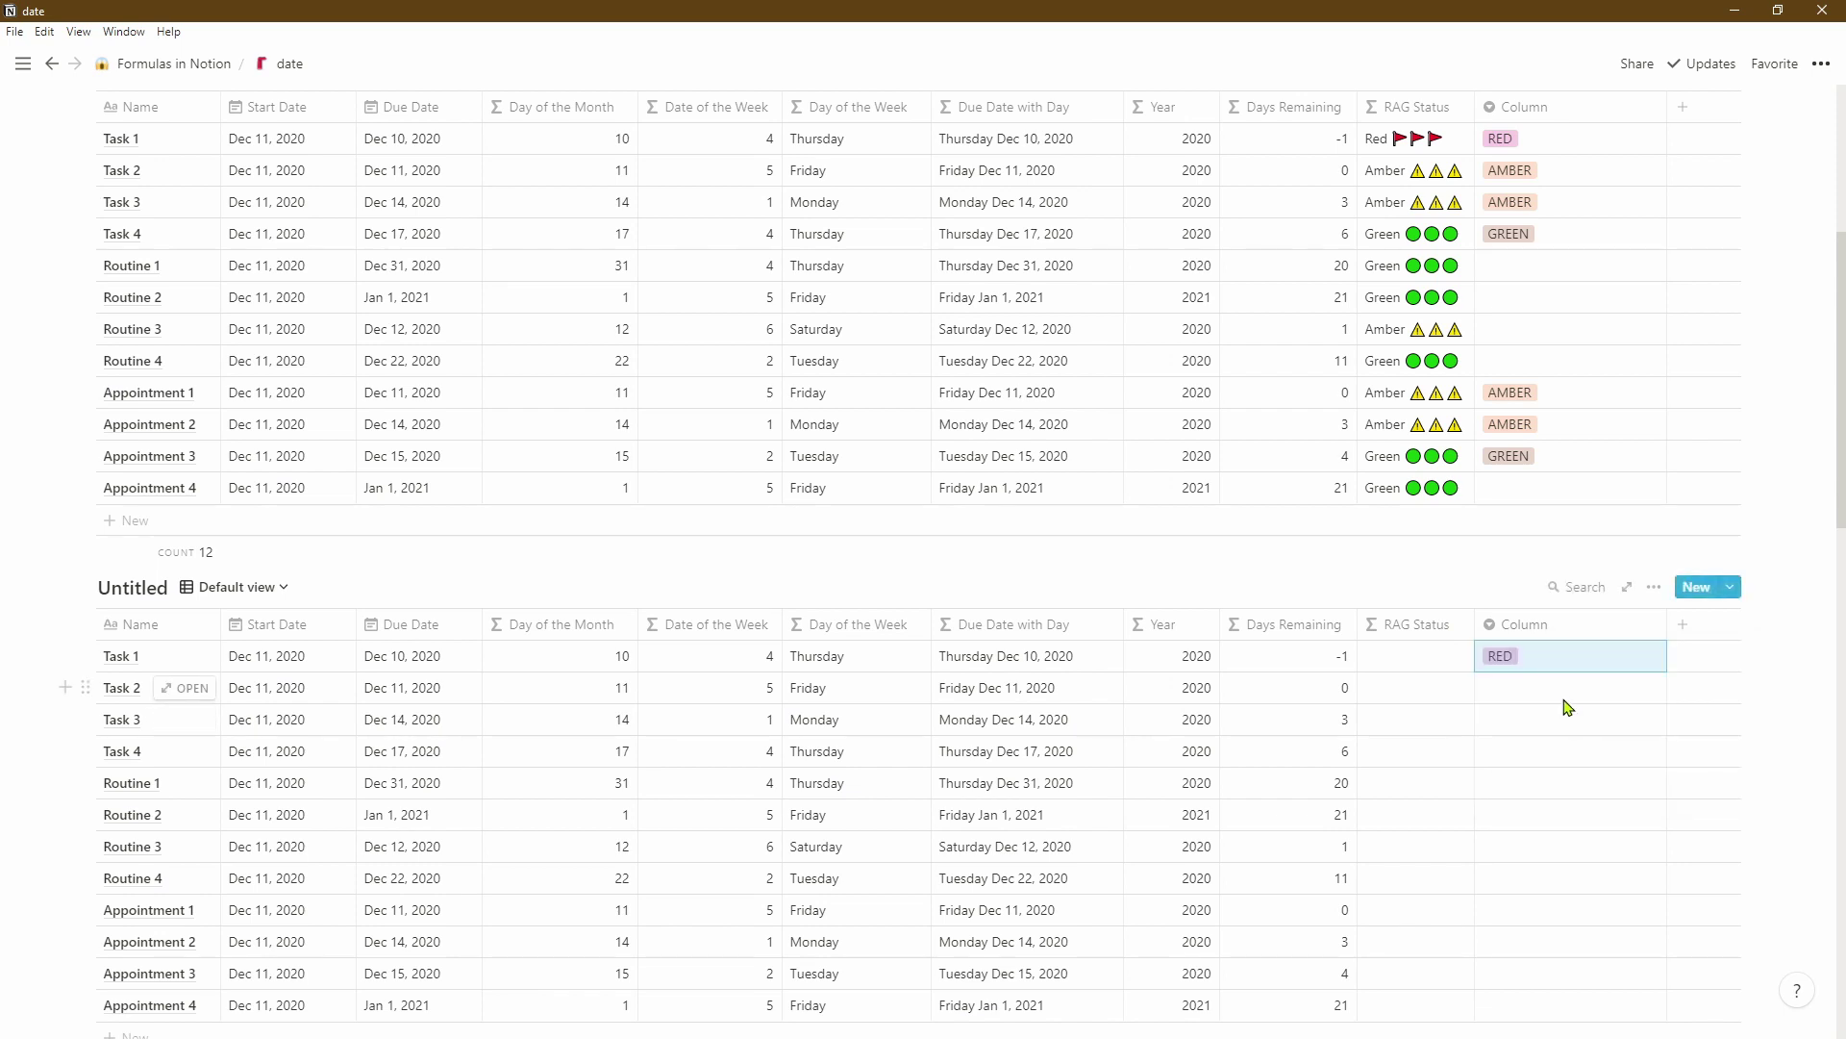
left_click(1564, 701)
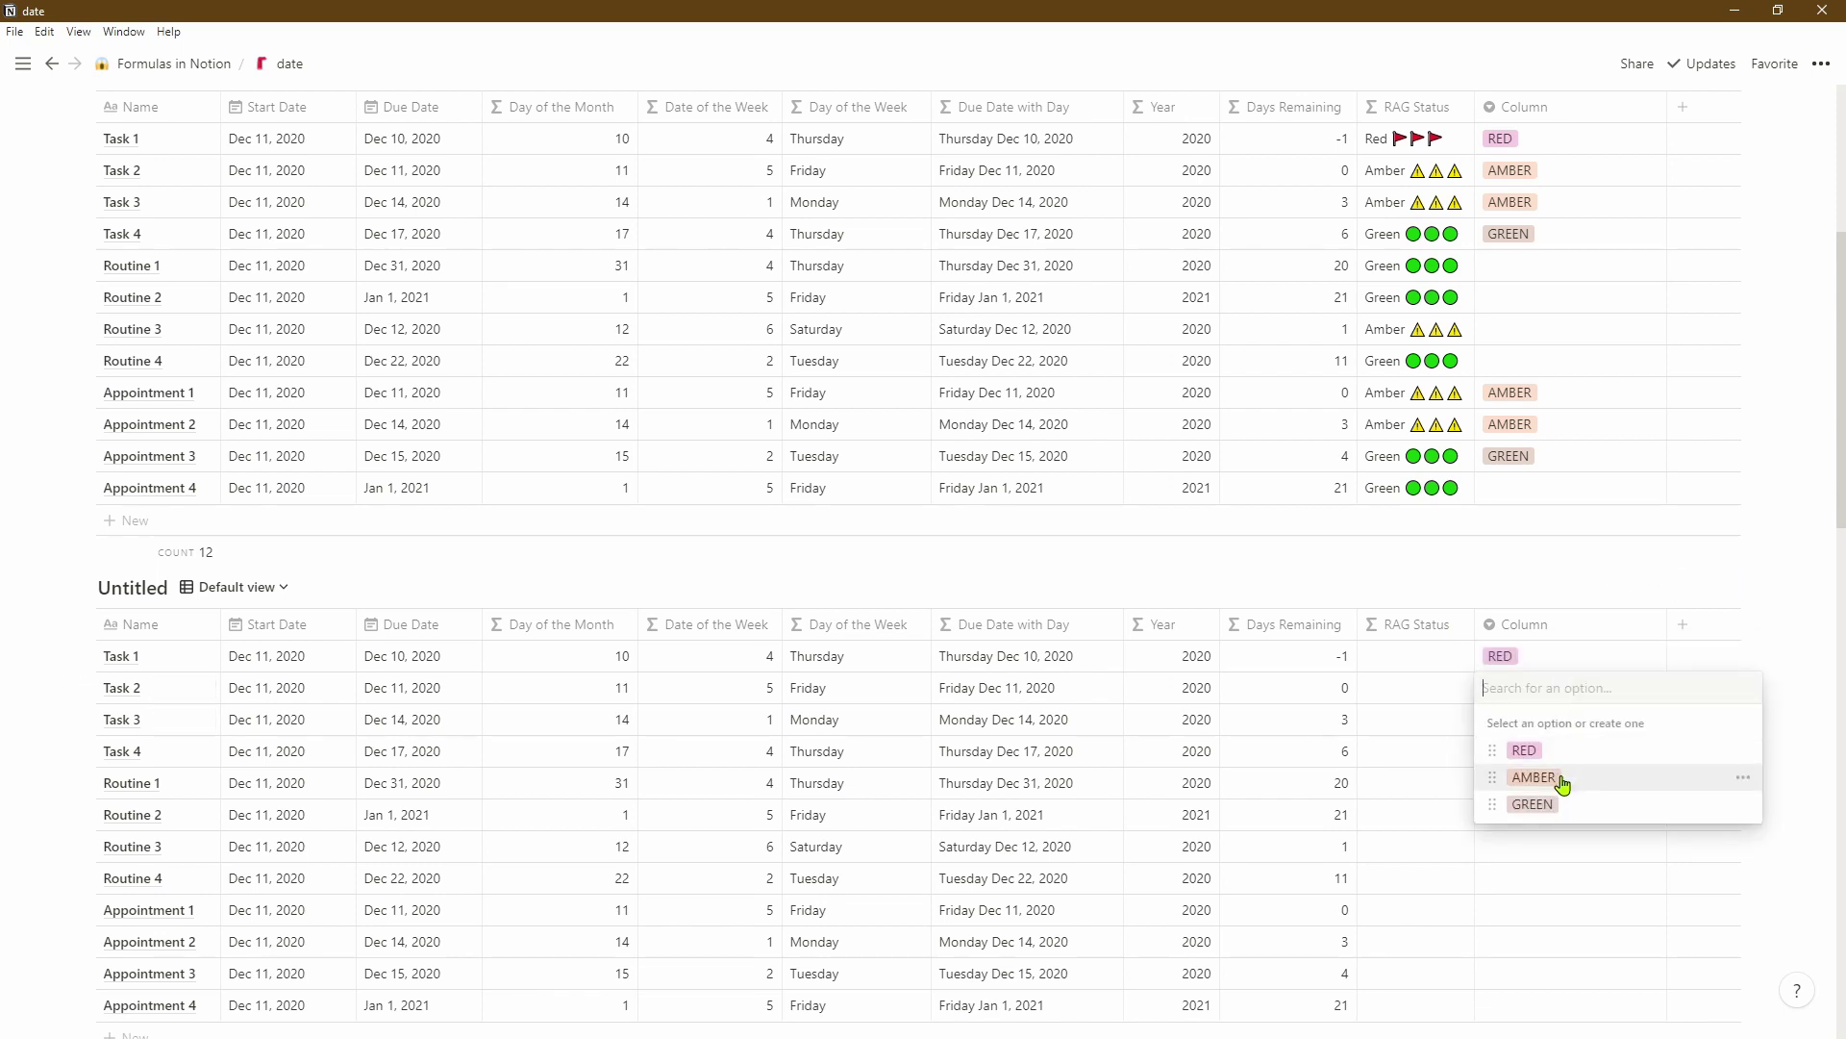
left_click(1535, 777)
left_click(1567, 721)
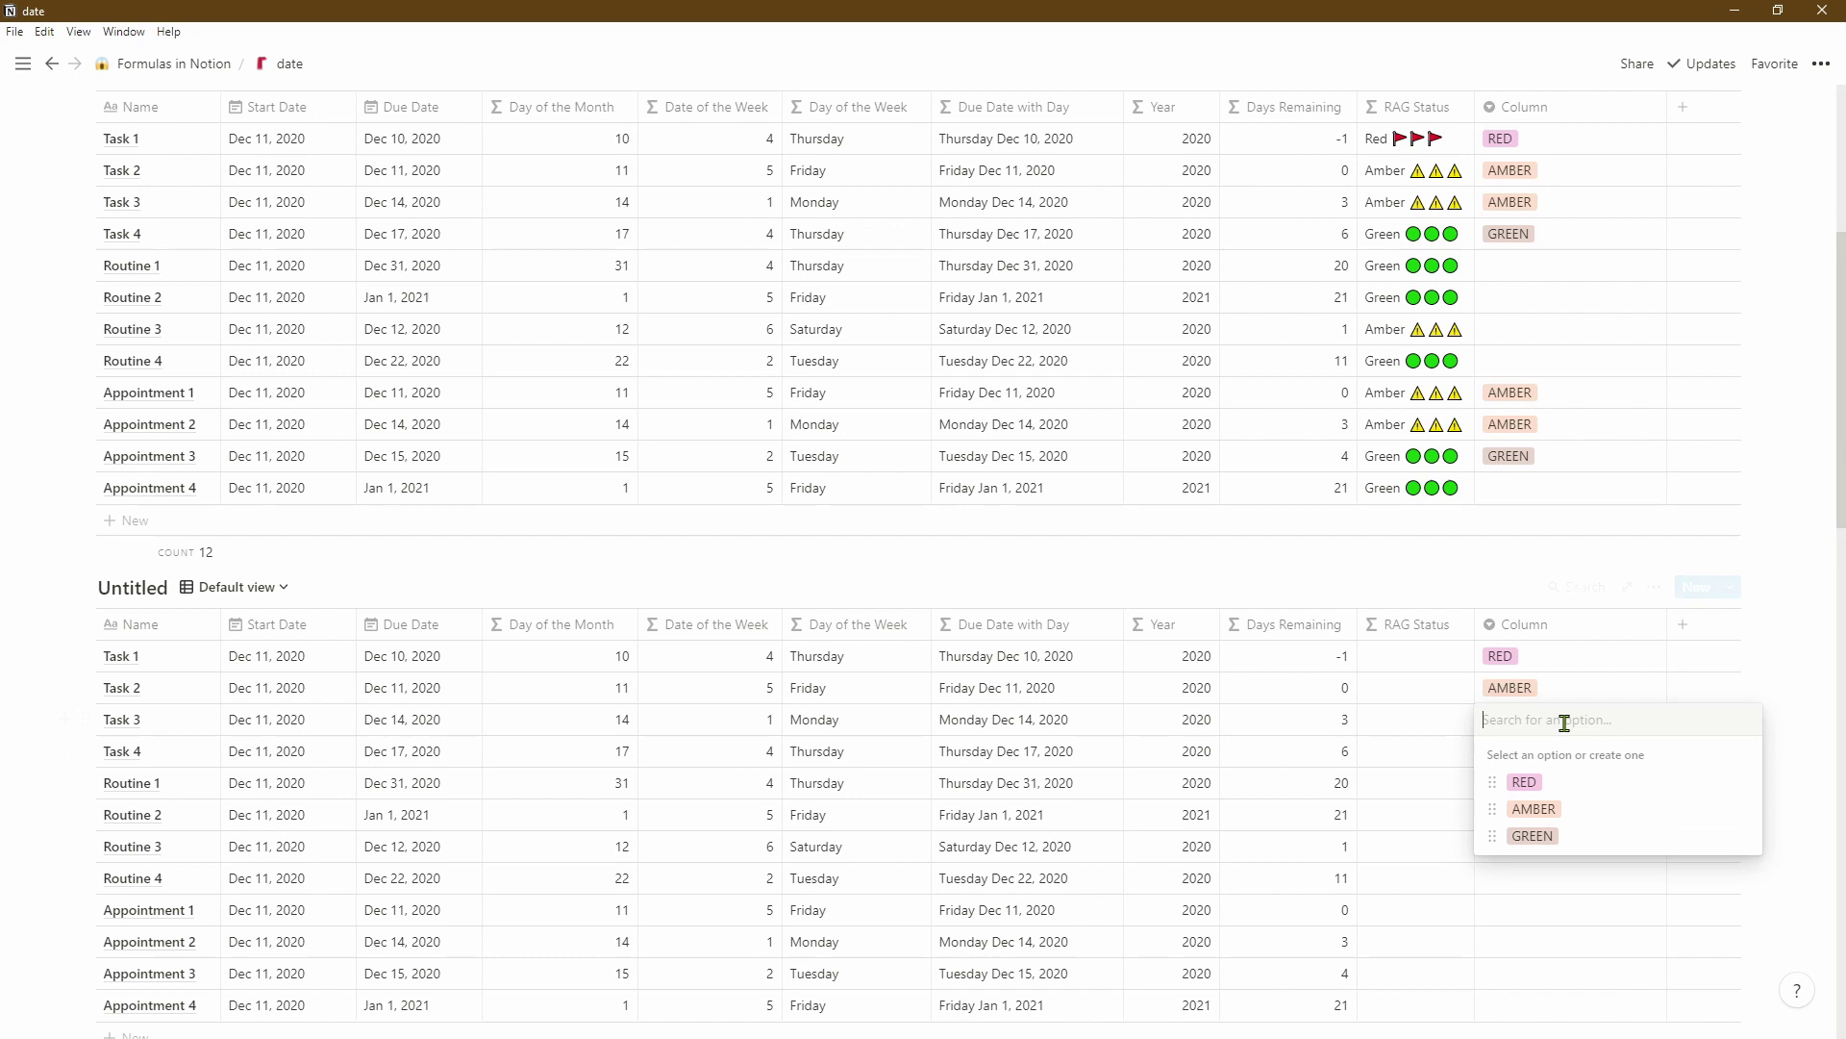
left_click(1577, 813)
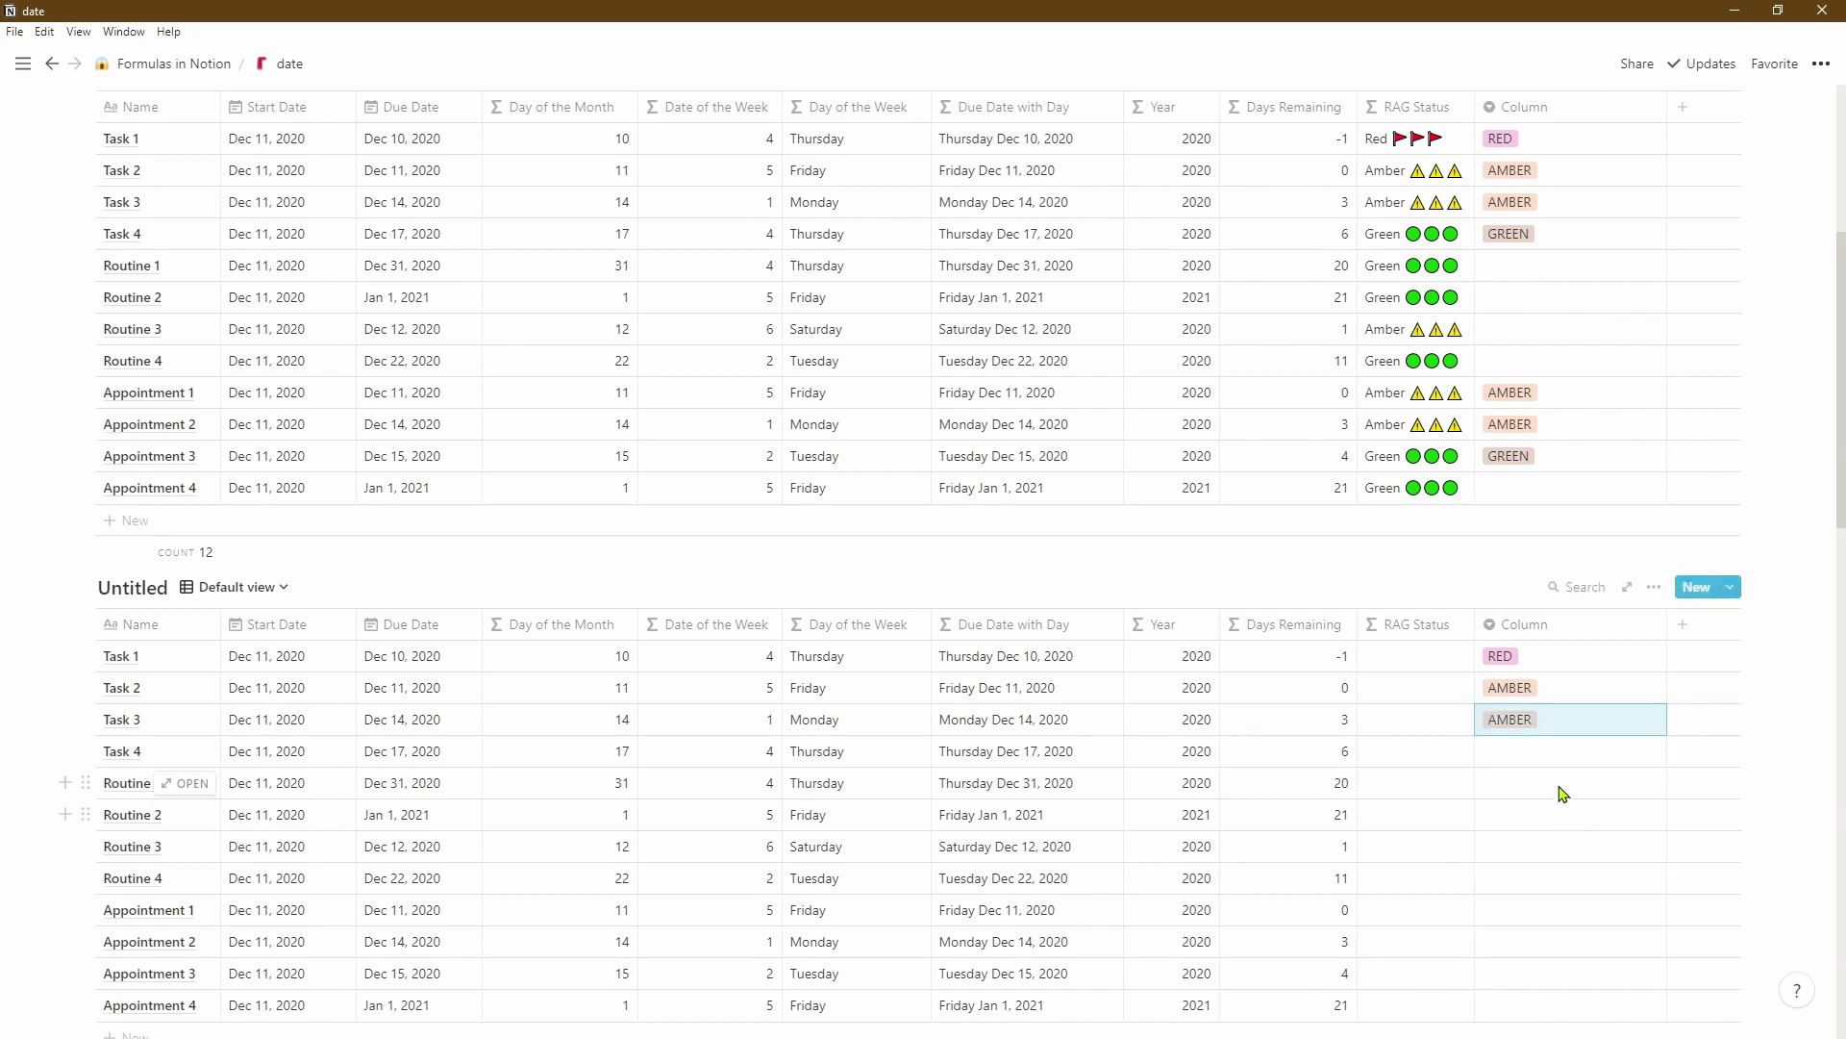
- Check the property type of the lower table's Column property
left_click(1564, 641)
left_click(1500, 733)
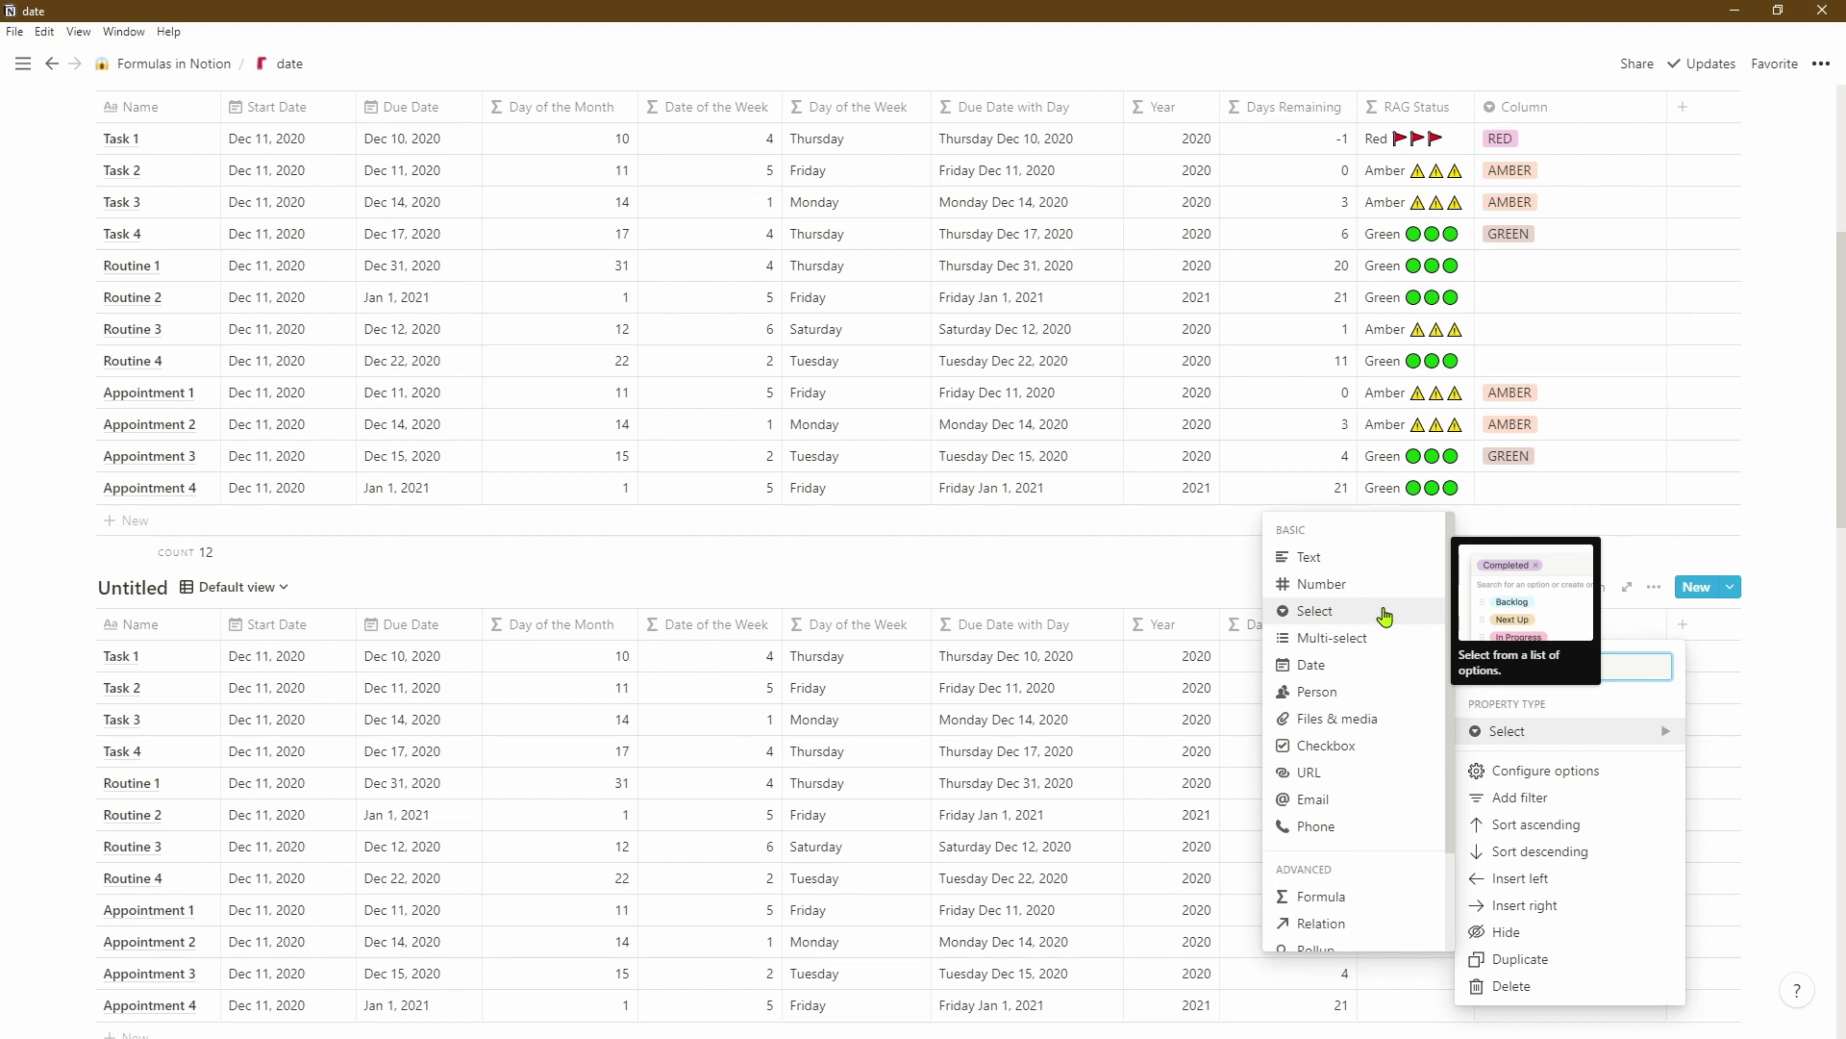
left_click(1704, 726)
left_click(1701, 714)
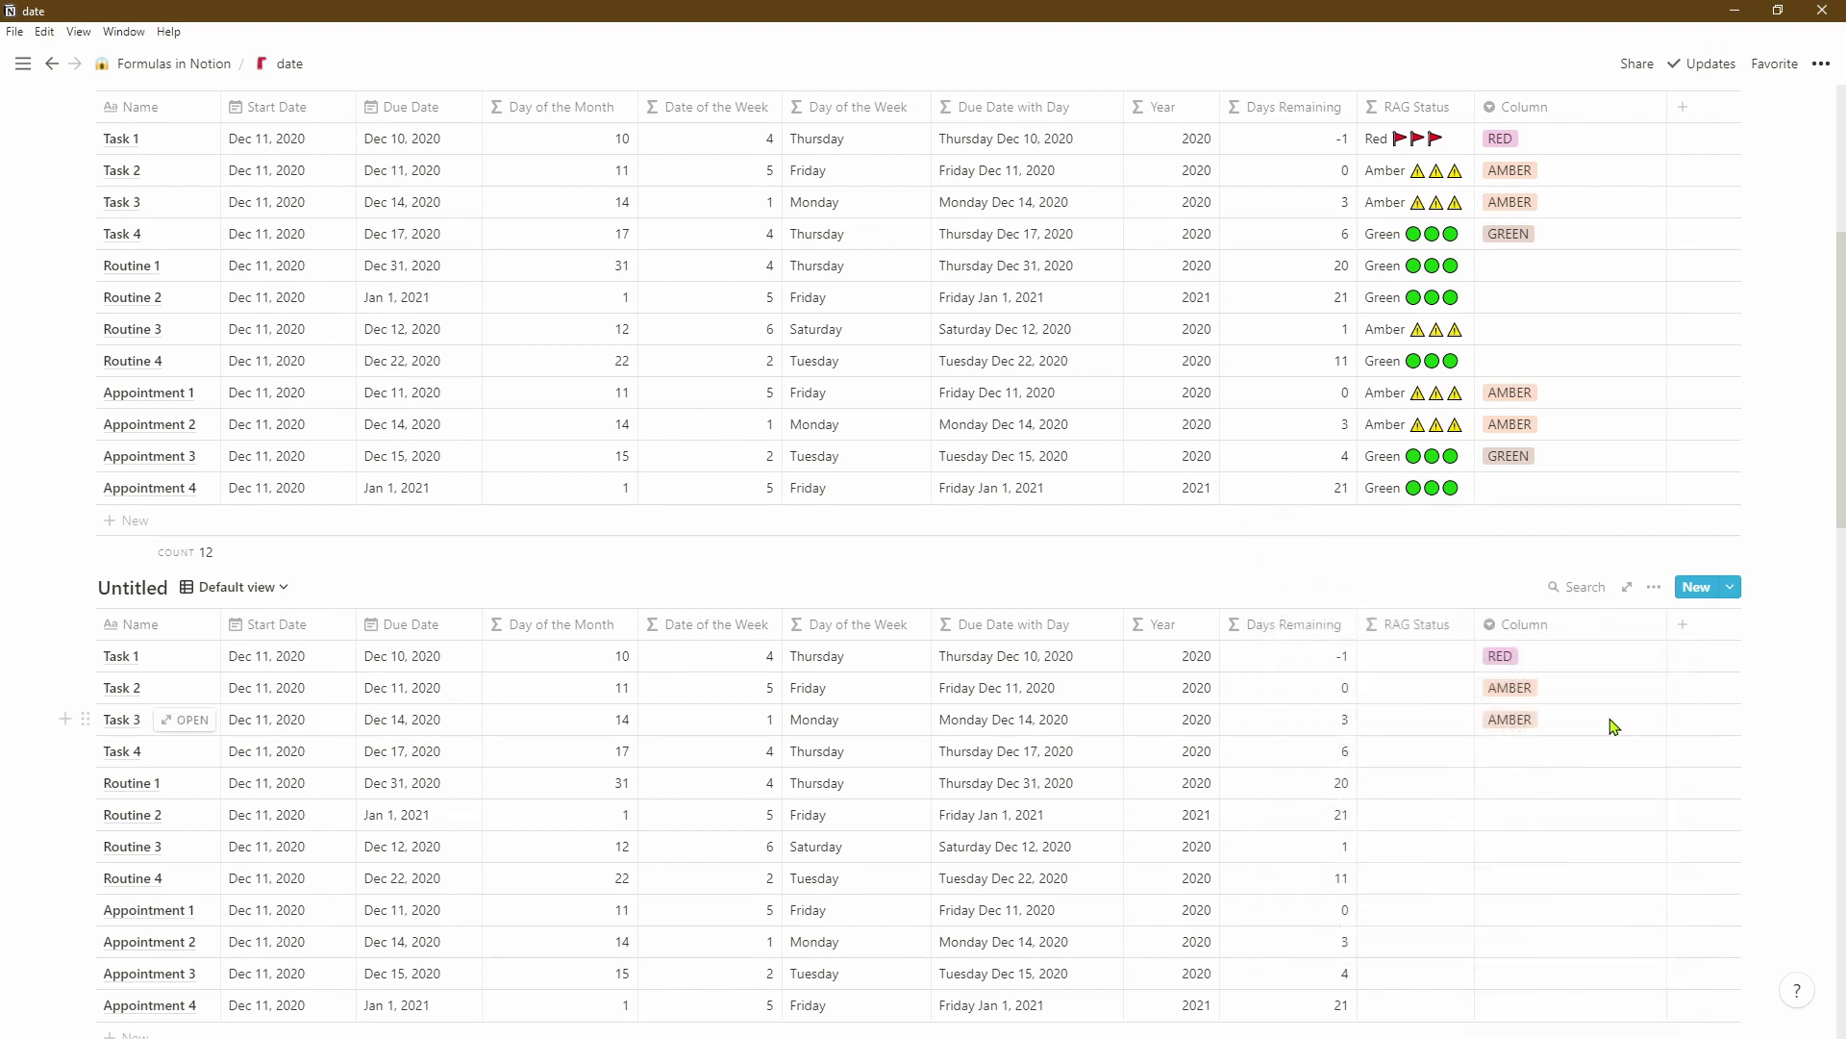
- In the lower table's Column property, tag Task 4 and Routines 1, 2 and 4 as GREEN
left_click(1529, 753)
left_click(1535, 871)
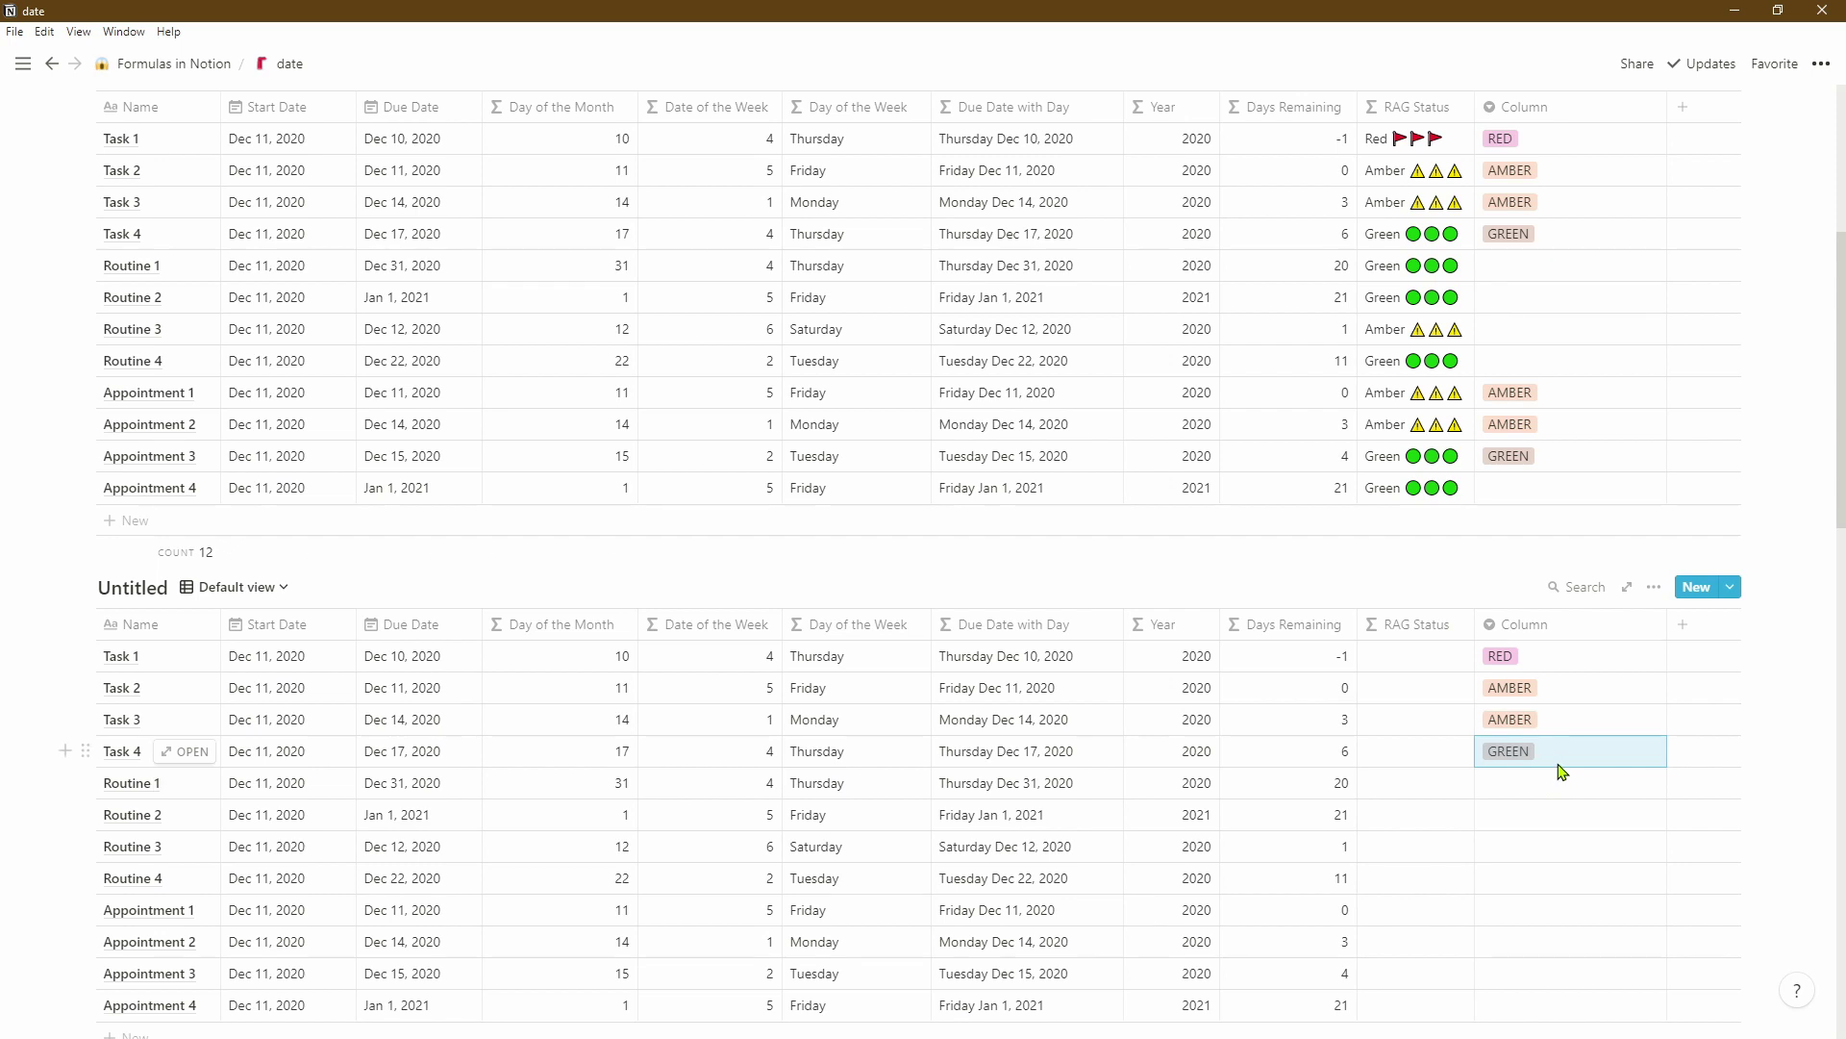
key("Down")
type("GREEN")
key("Down")
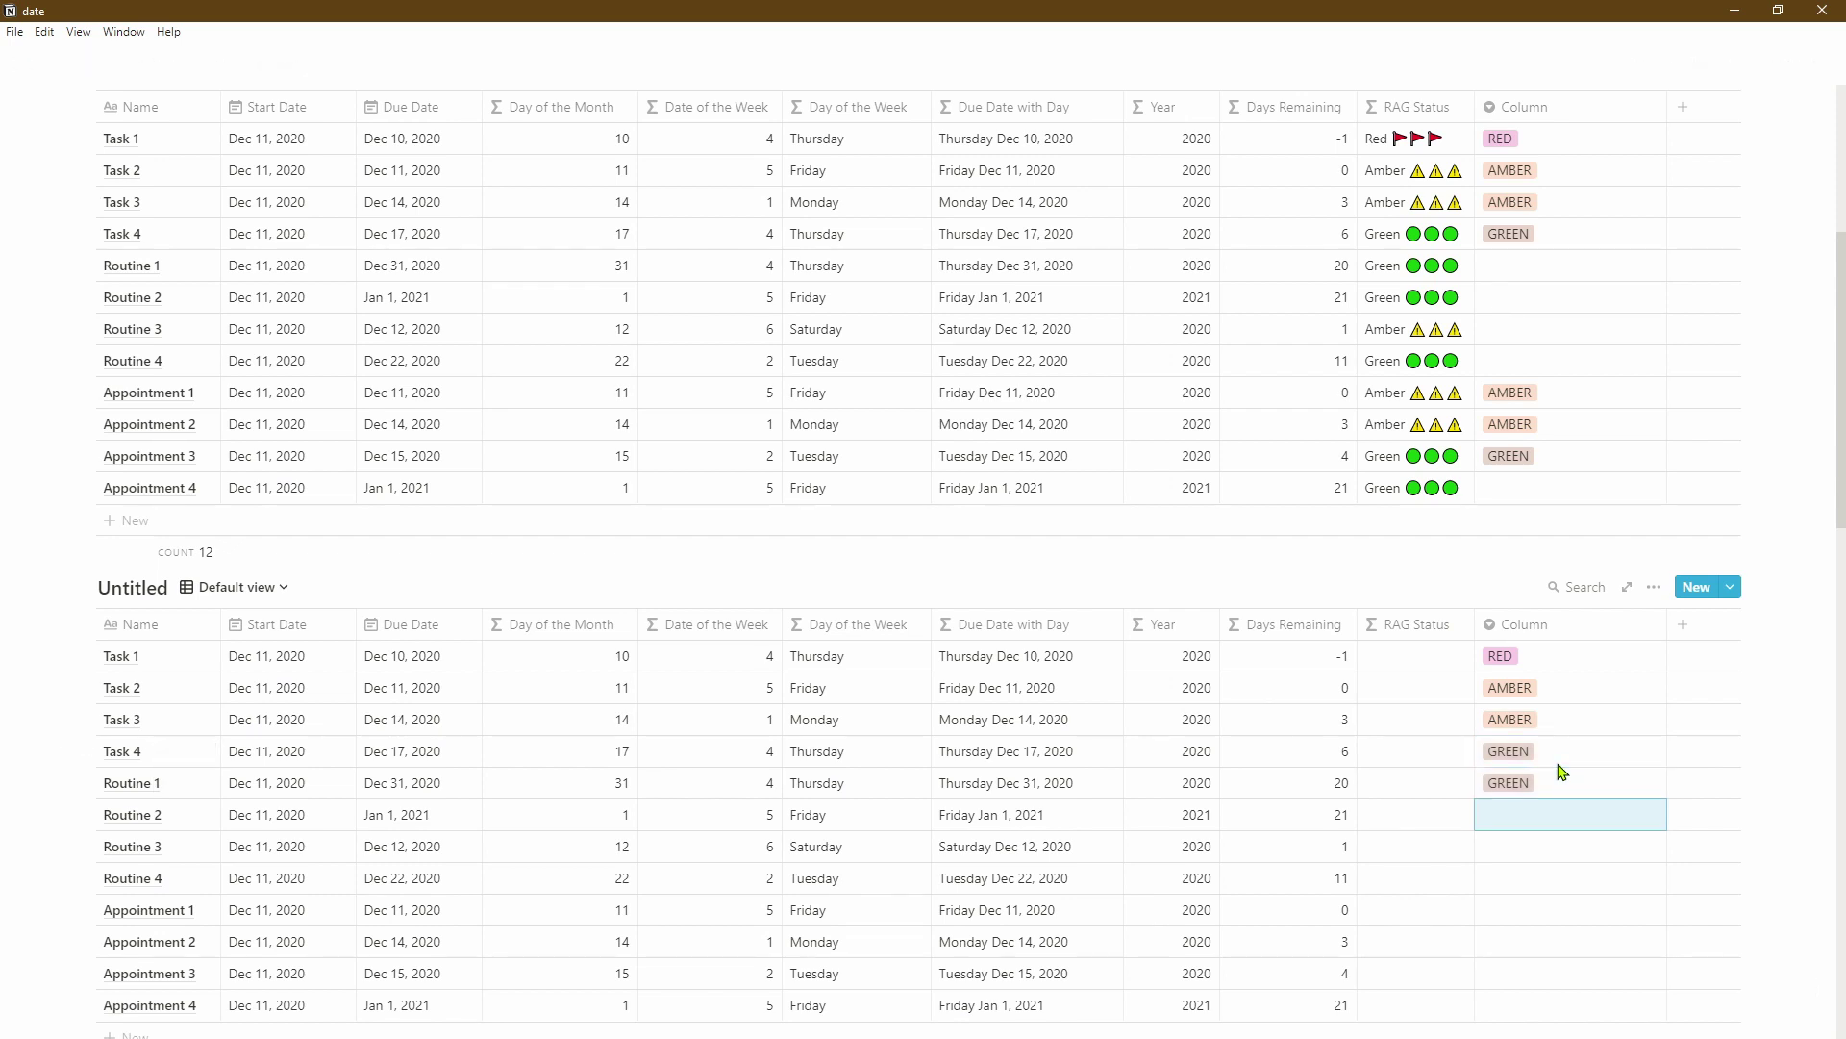
type("GREEN")
key("Down")
key("Down")
type("GREEN")
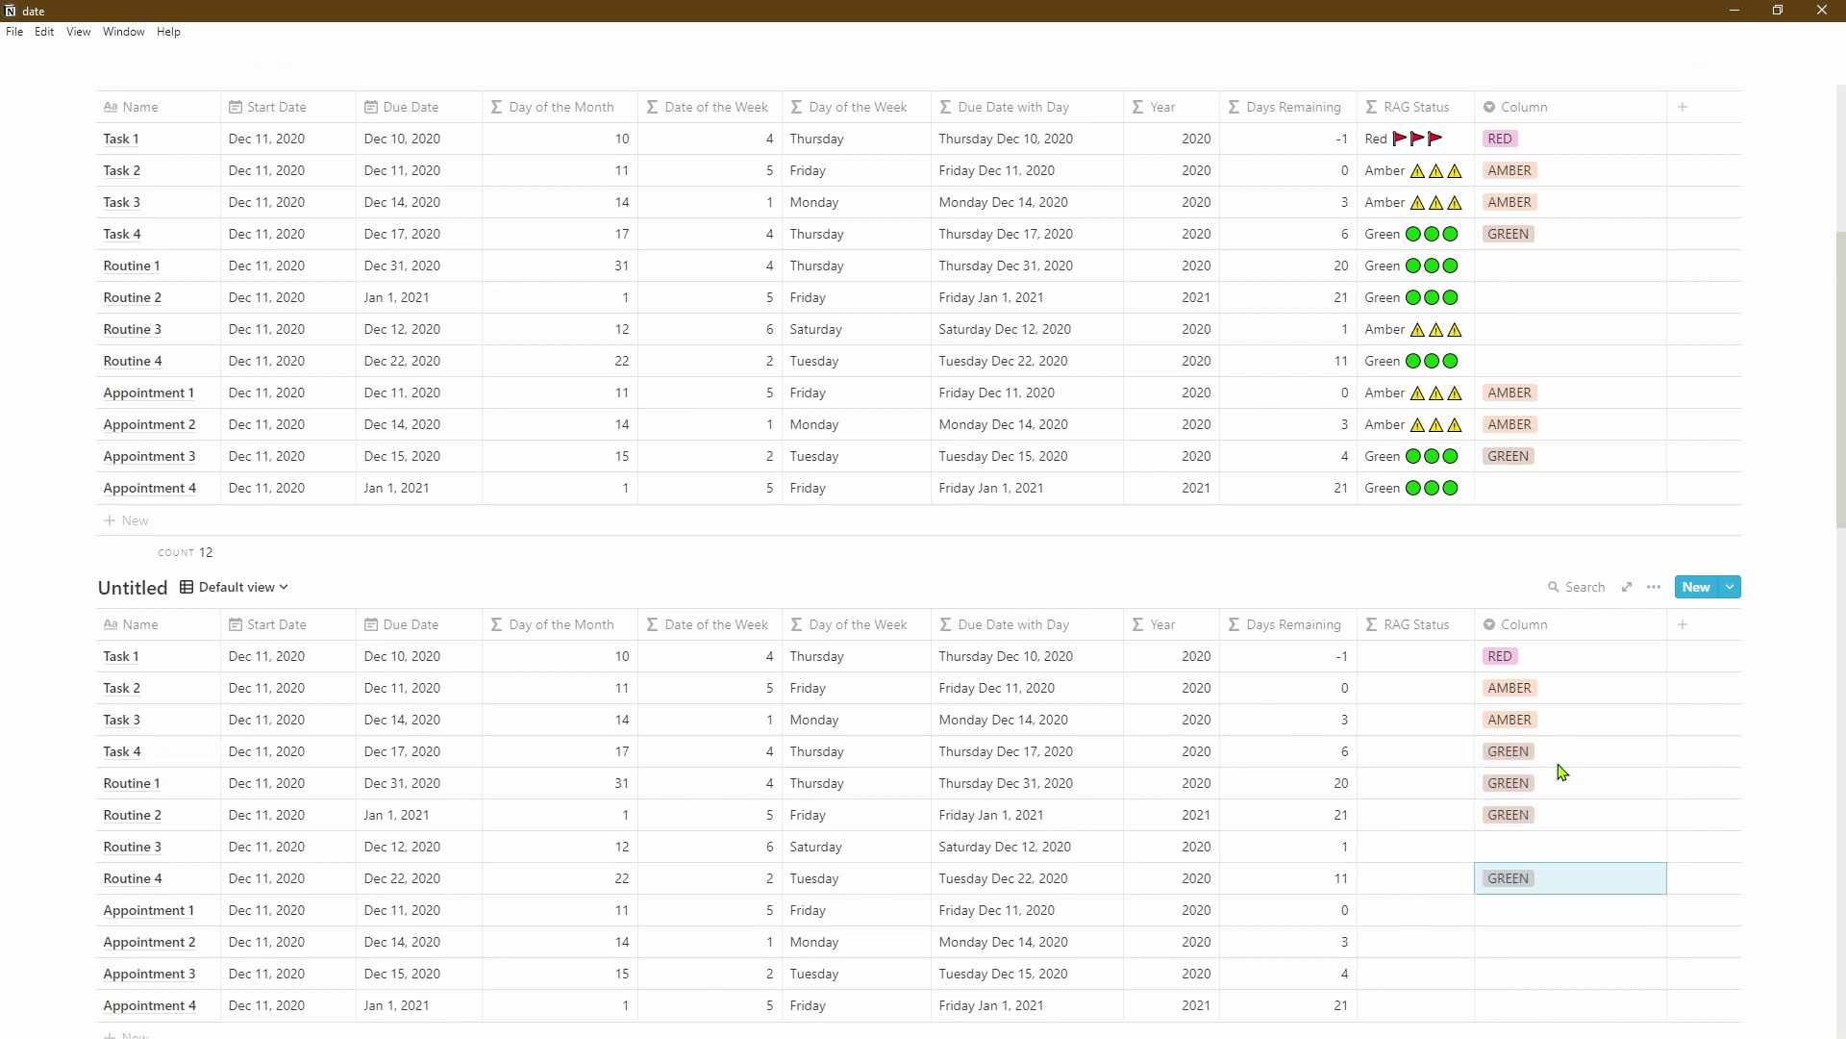
- Tag Appointments 3 and 4 as GREEN in the lower table's Column property
key("Down")
key("Down")
key("Down")
type("GREEN")
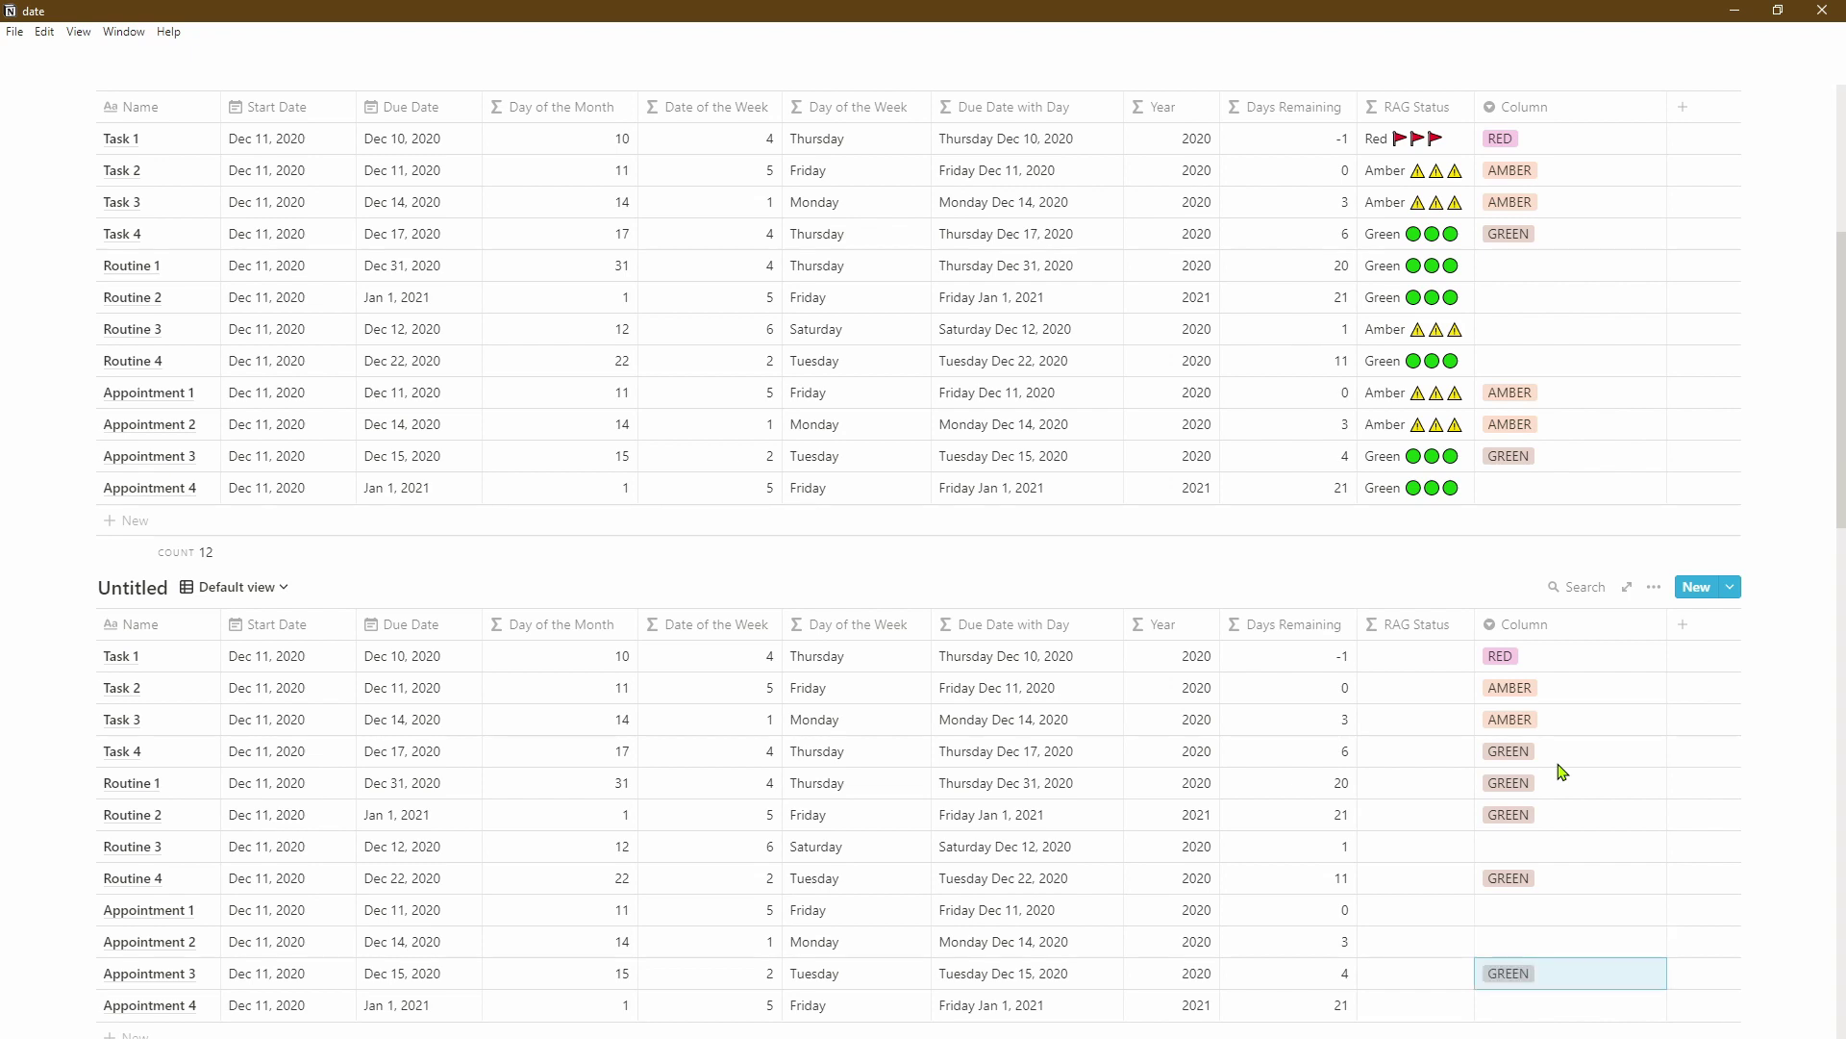
key("Down")
type("GREEN")
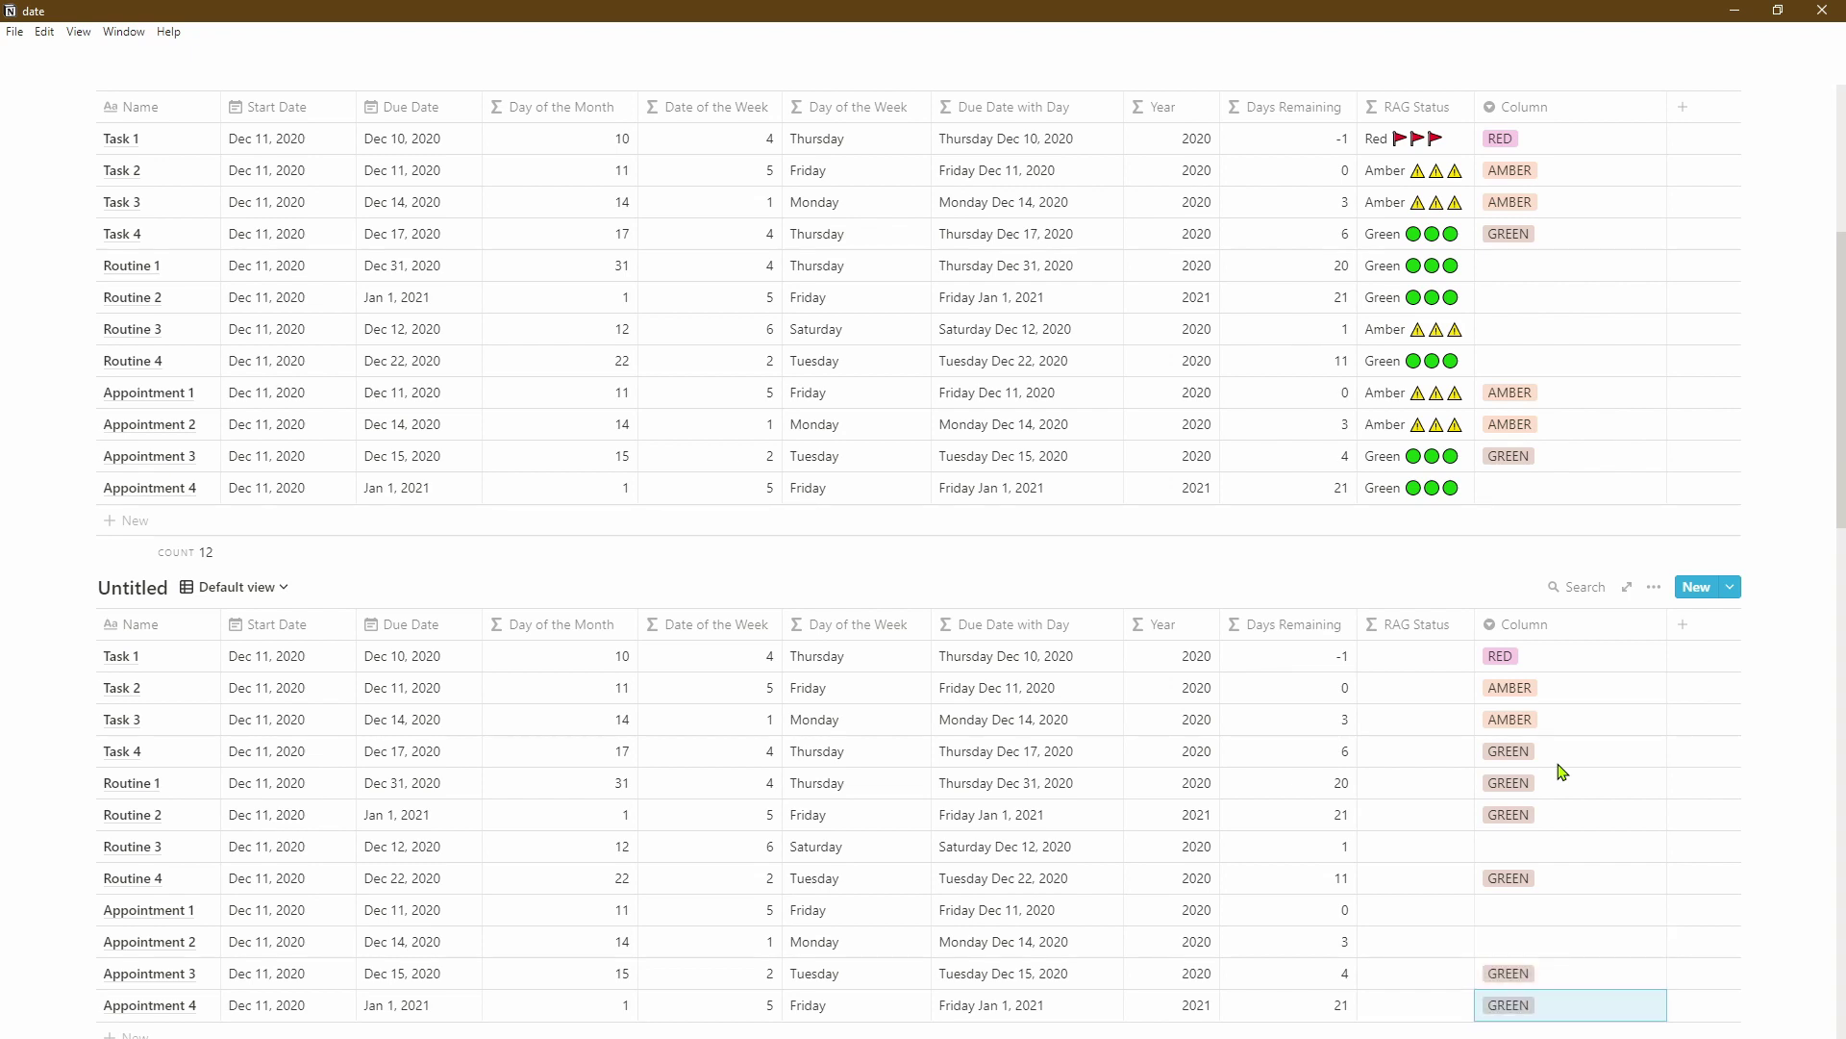
- Tag Routine 3 and Appointments 1 and 2 as AMBER in the lower table's Column property
key("Up")
key("Up")
key("Up")
key("Up")
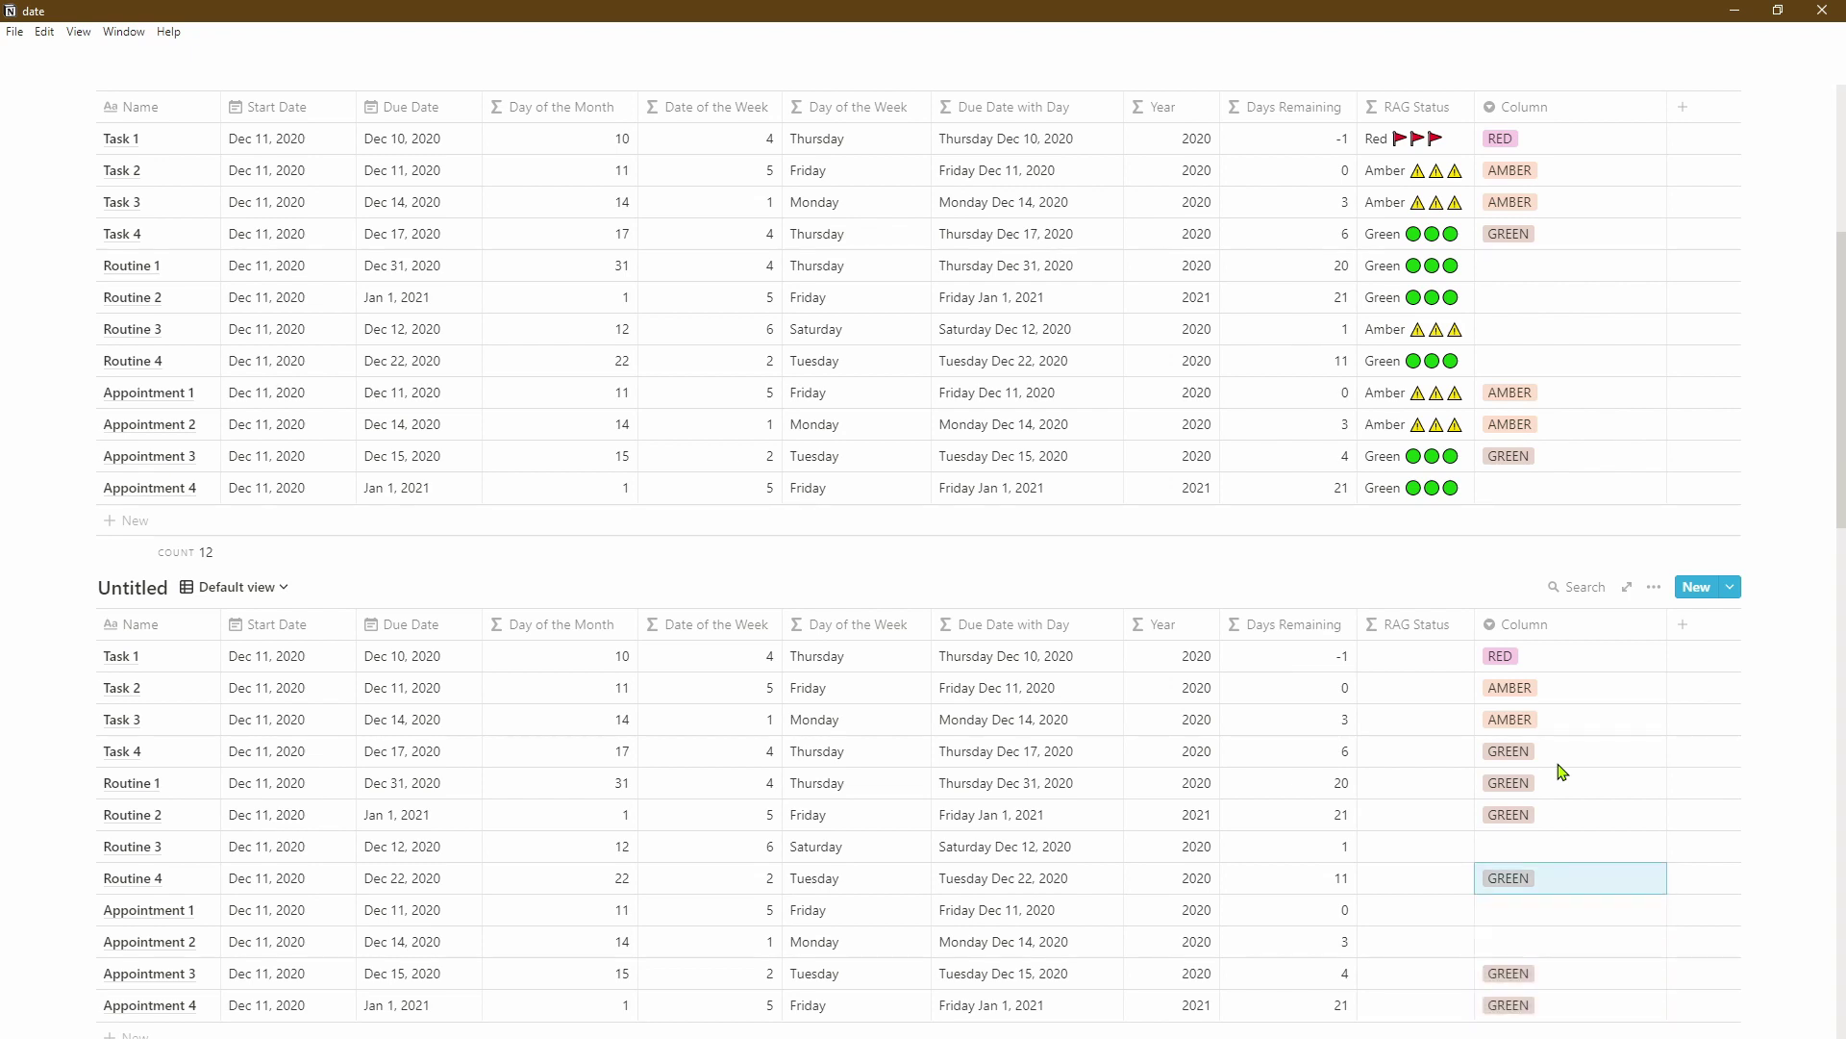
left_click(1563, 844)
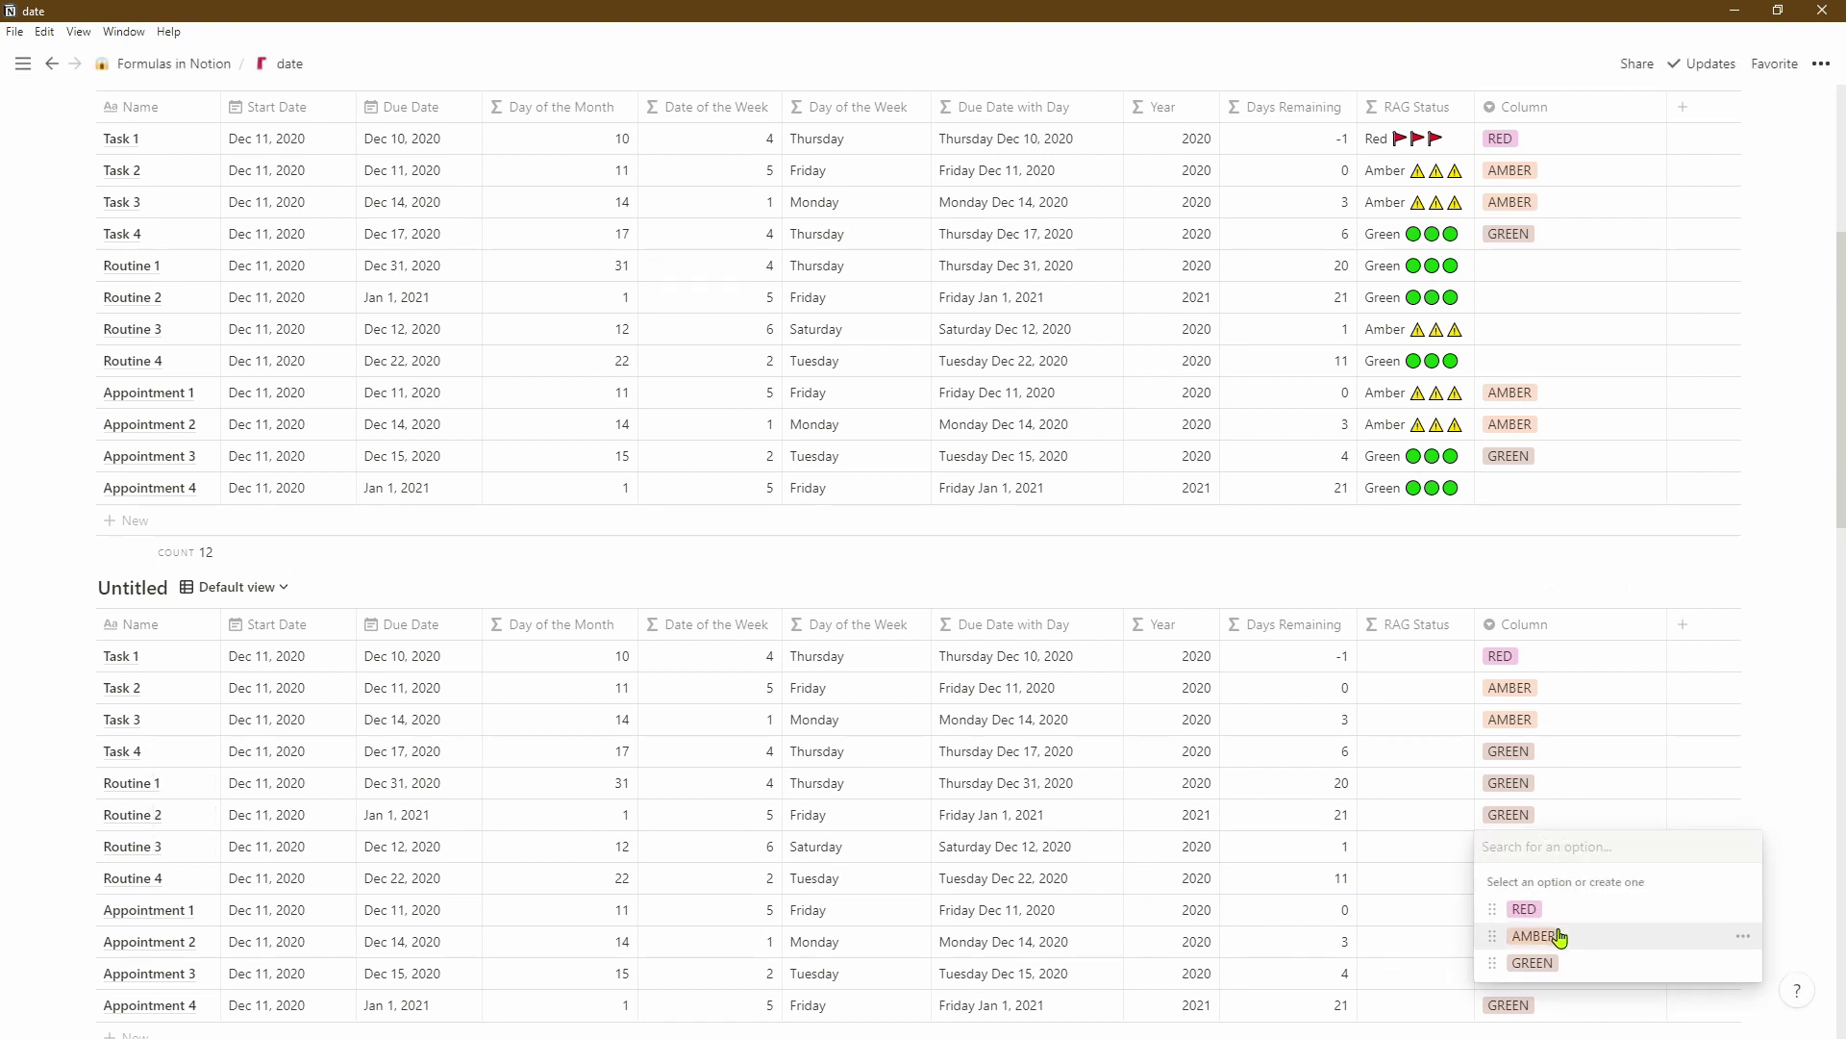
key("Escape")
key("Up")
key("Up")
key("Up")
key("Return")
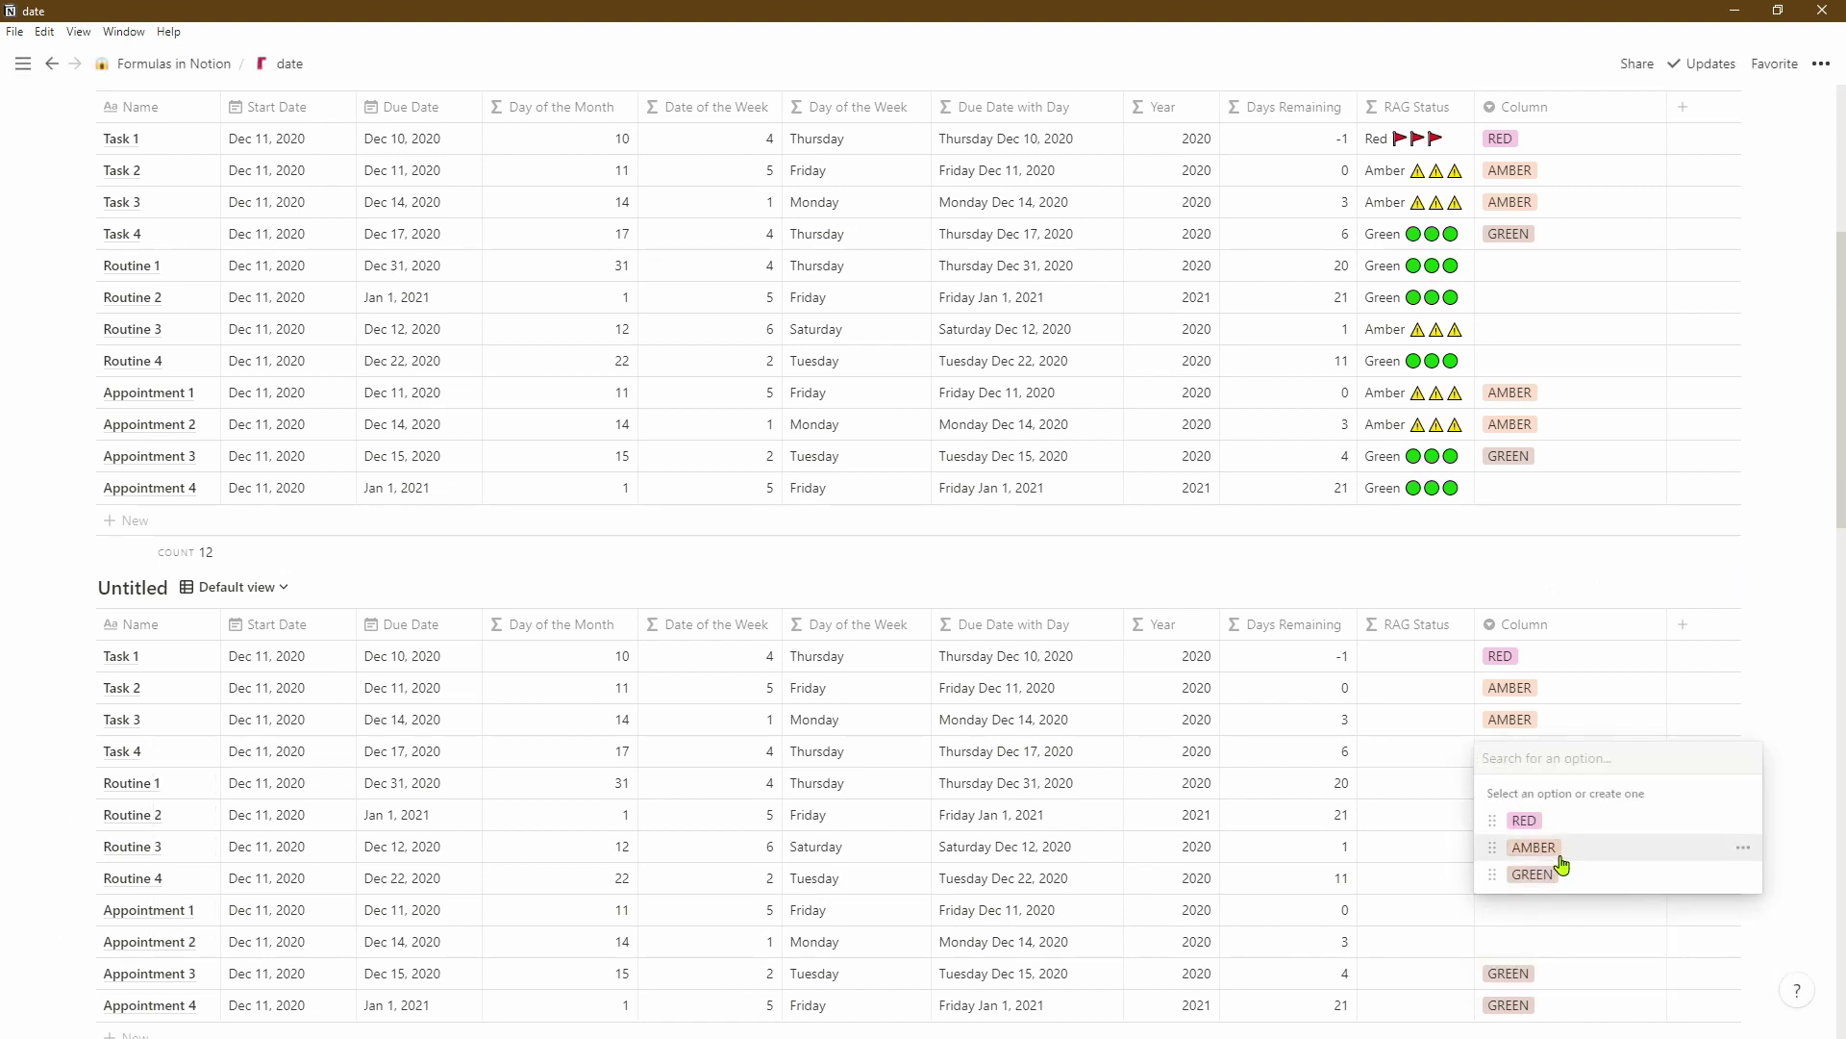
left_click(1548, 873)
key("Down")
key("Return")
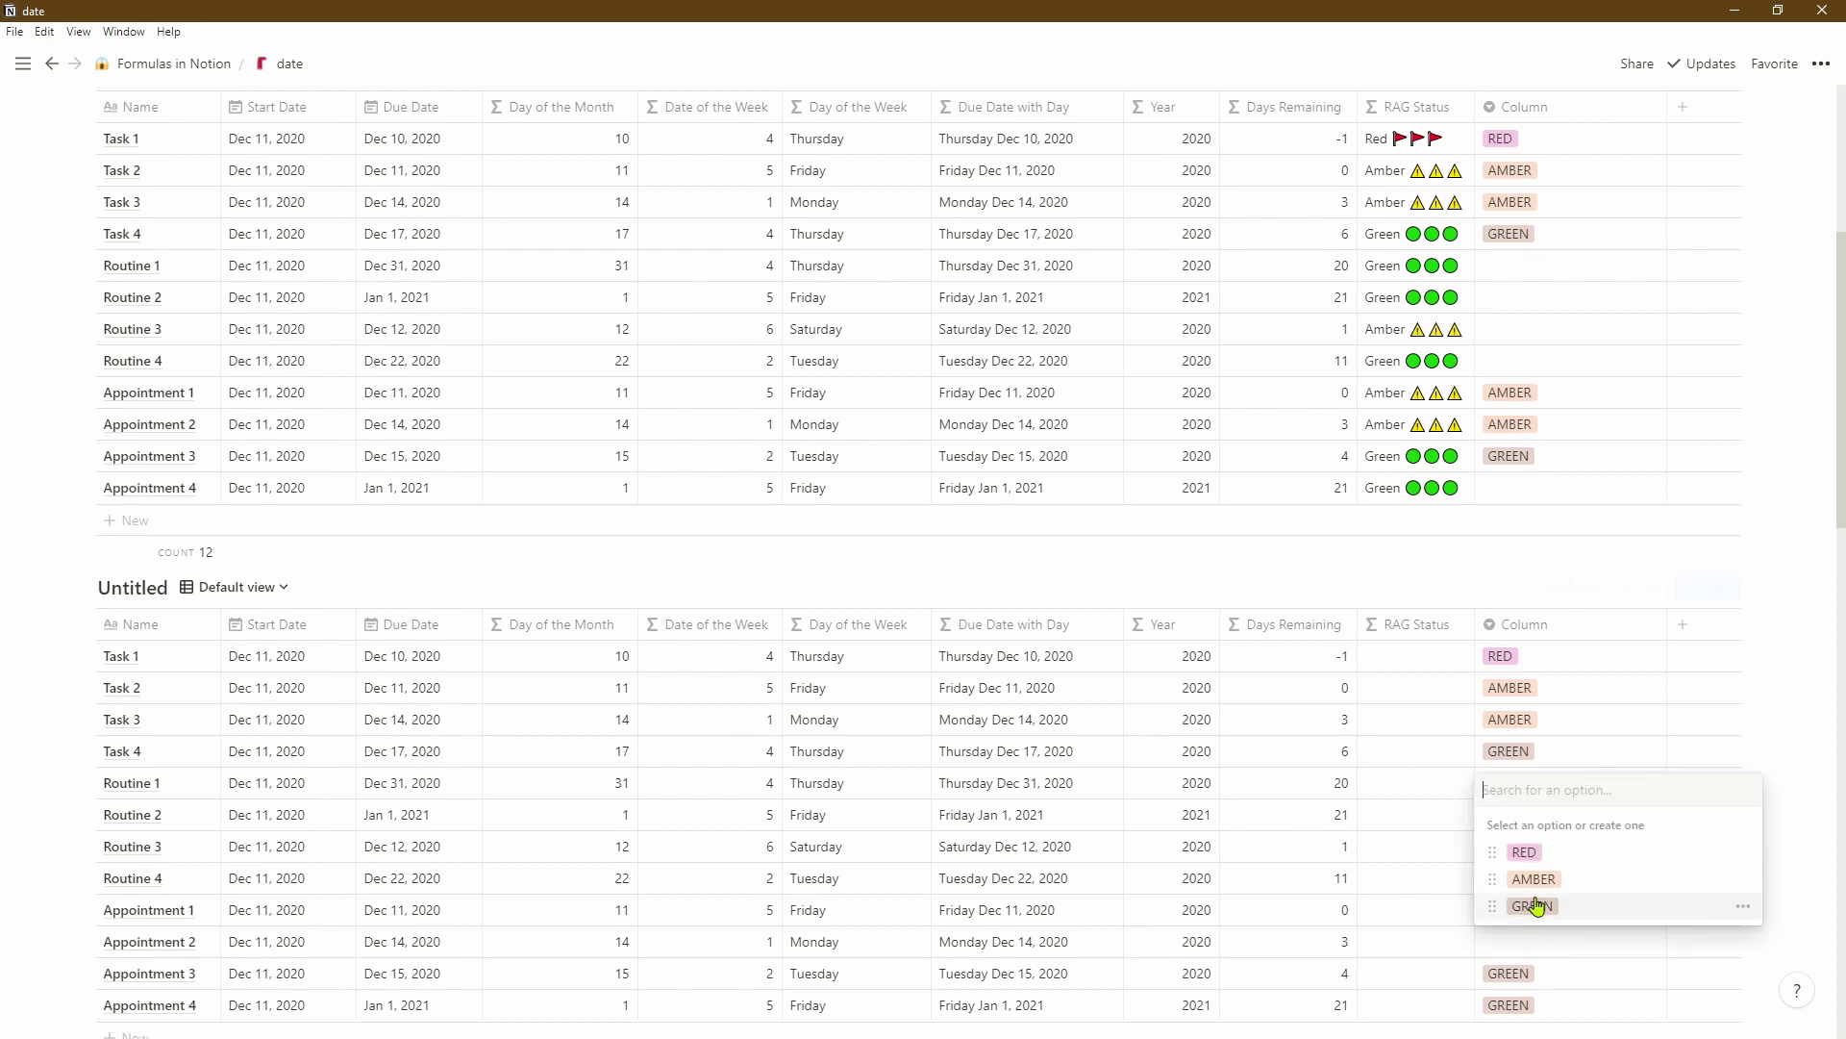
left_click(1533, 879)
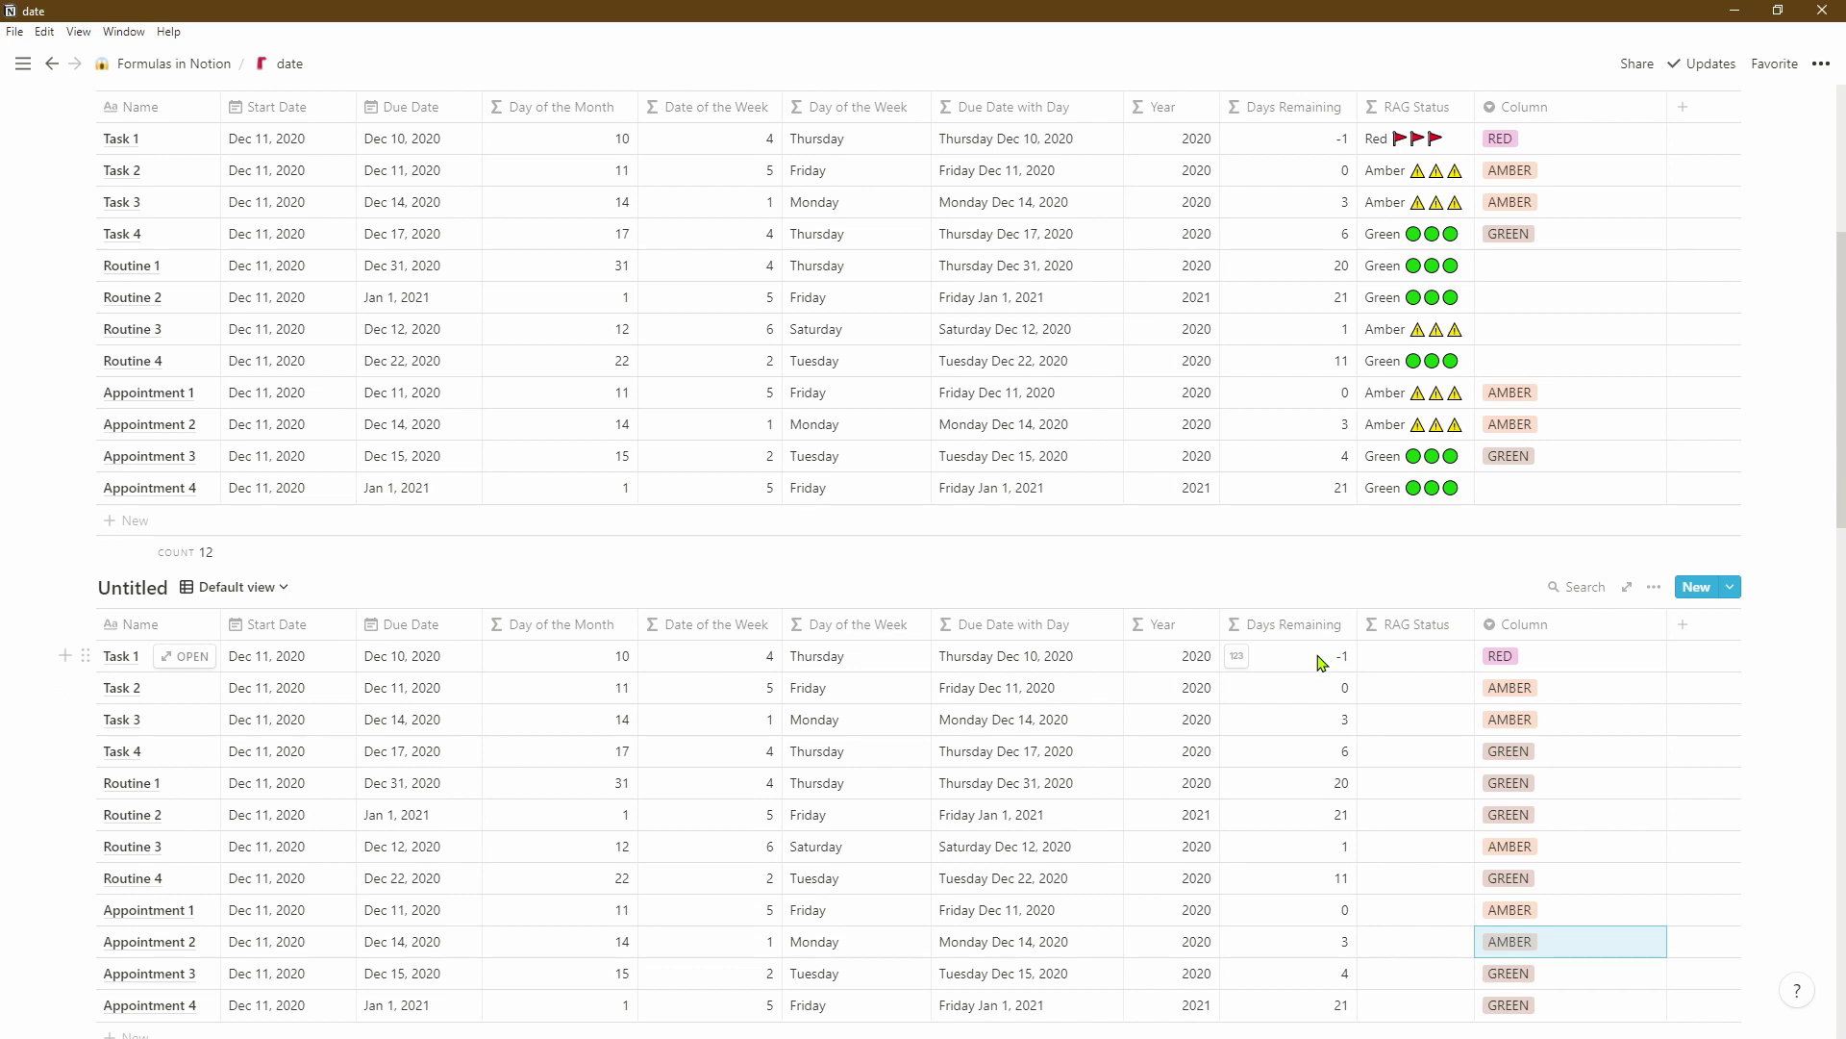
- Try Dec 31, 2020 as Task 1's due date in the lower table, and set it back to Dec 10, 2020
left_click(432, 657)
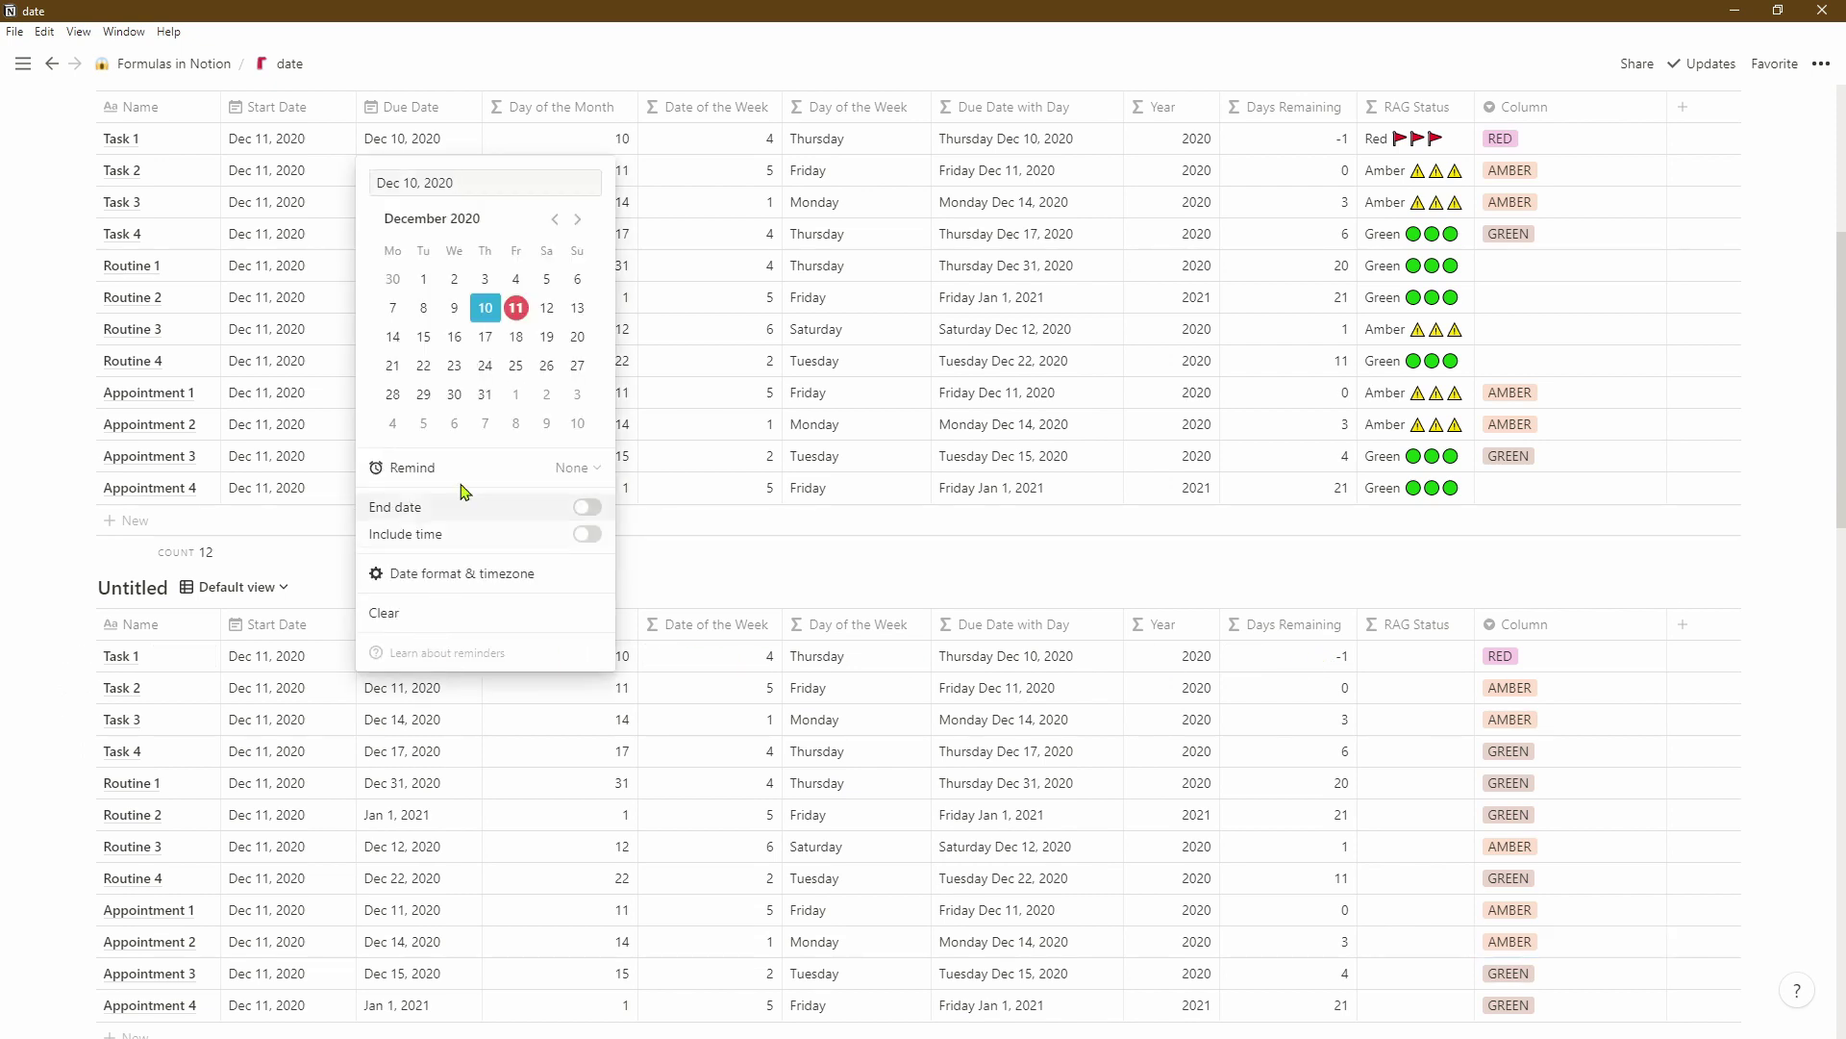
left_click(484, 395)
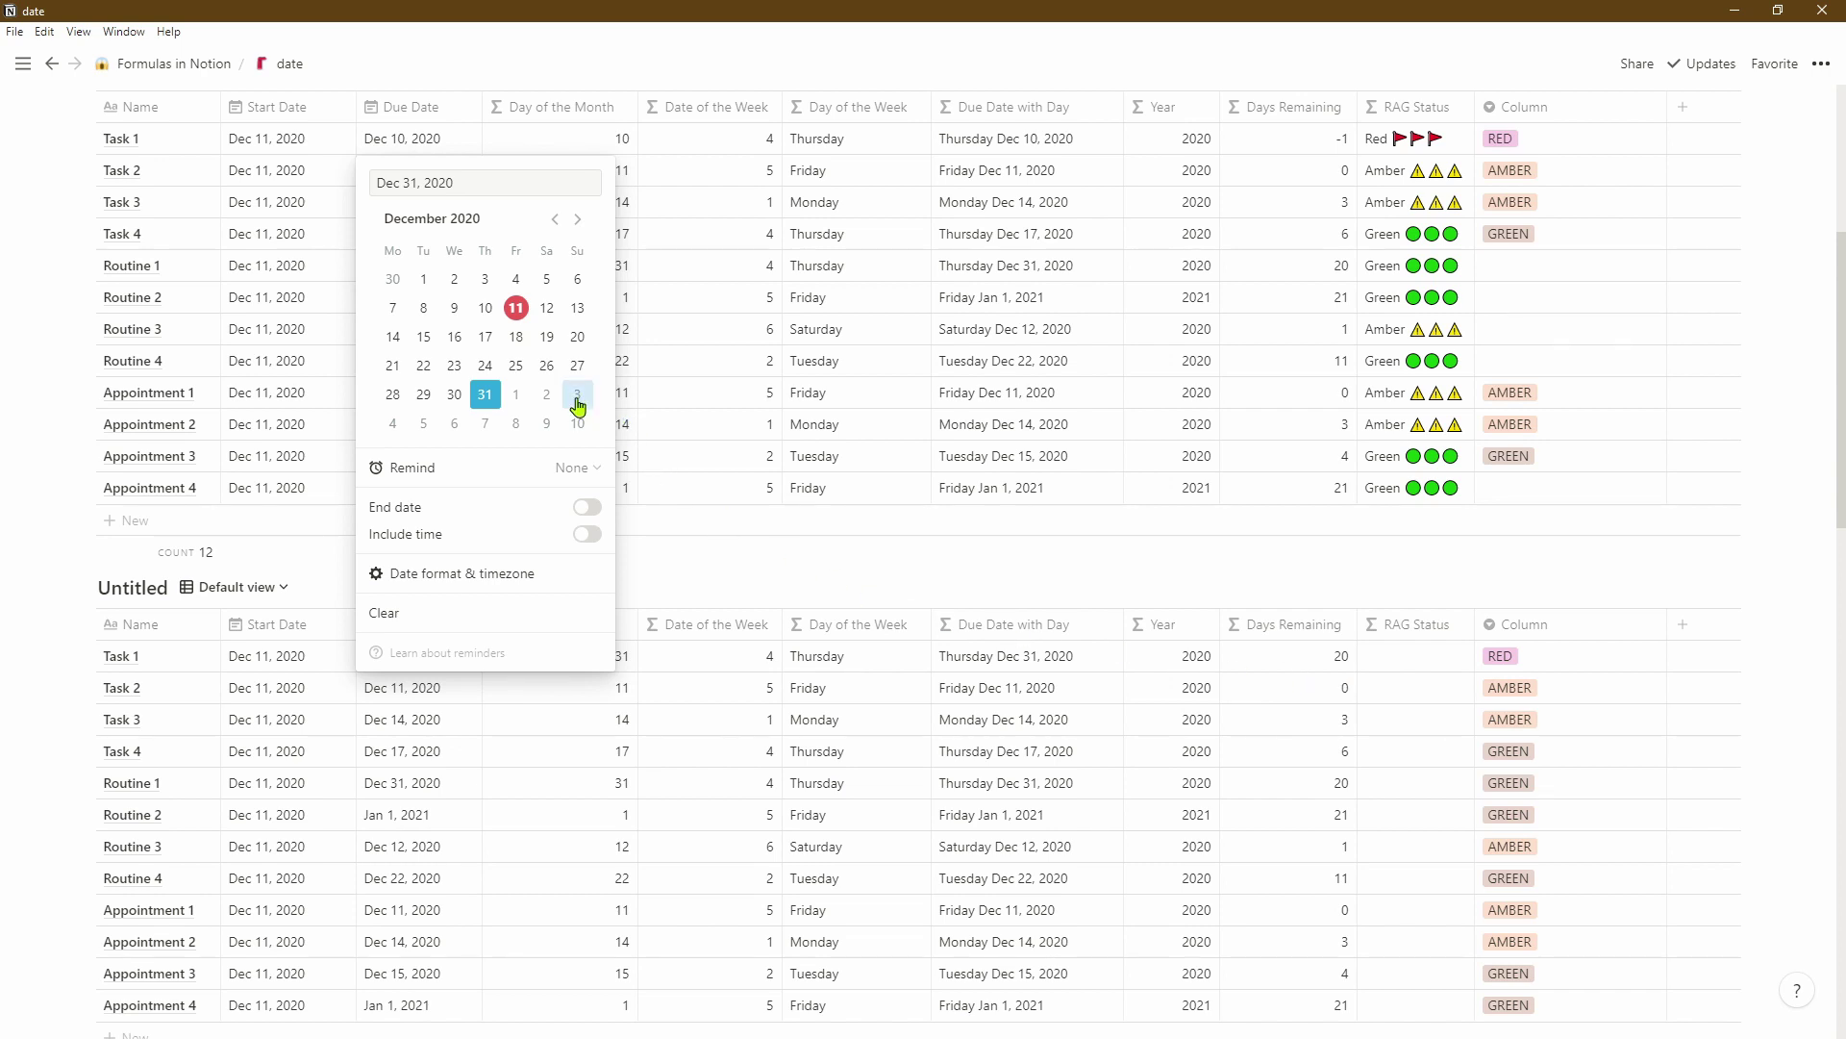
left_click(485, 307)
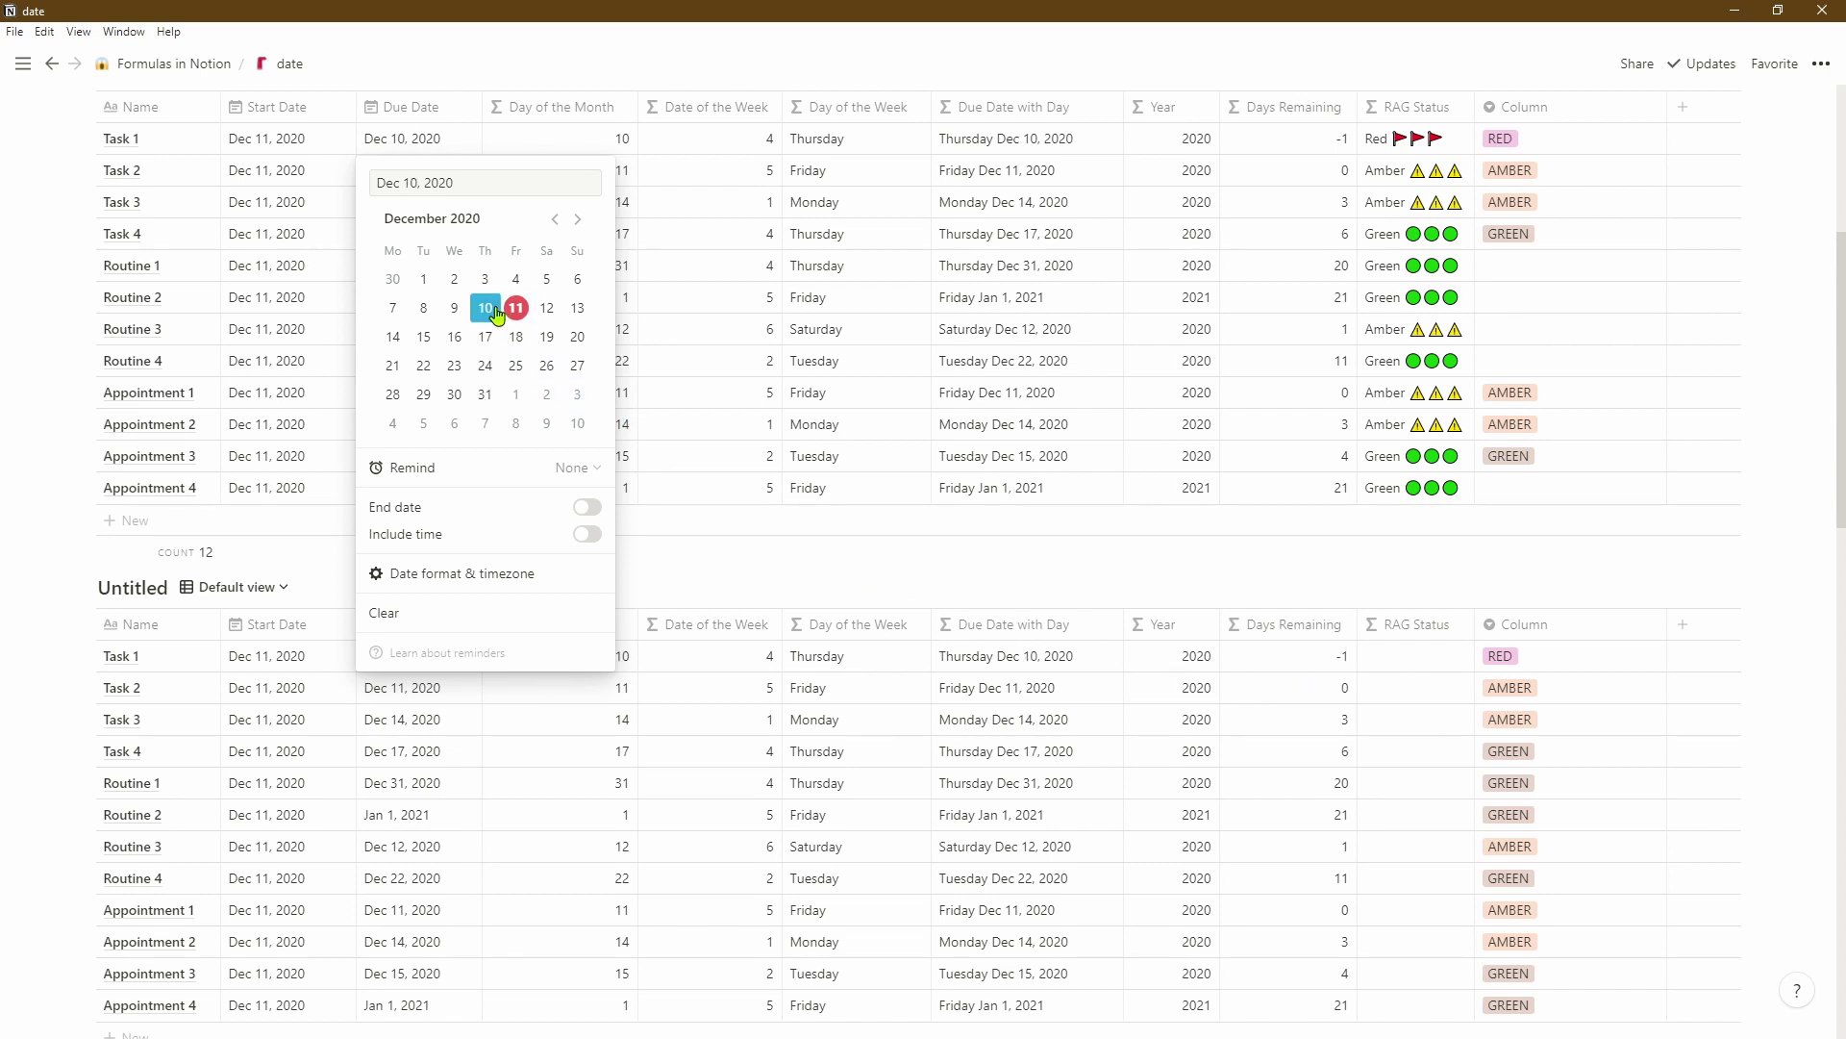
key("Escape")
- Begin the lower table's RAG Status formula with if(prop("Days Remaining") >= 4, "Green
left_click(1418, 659)
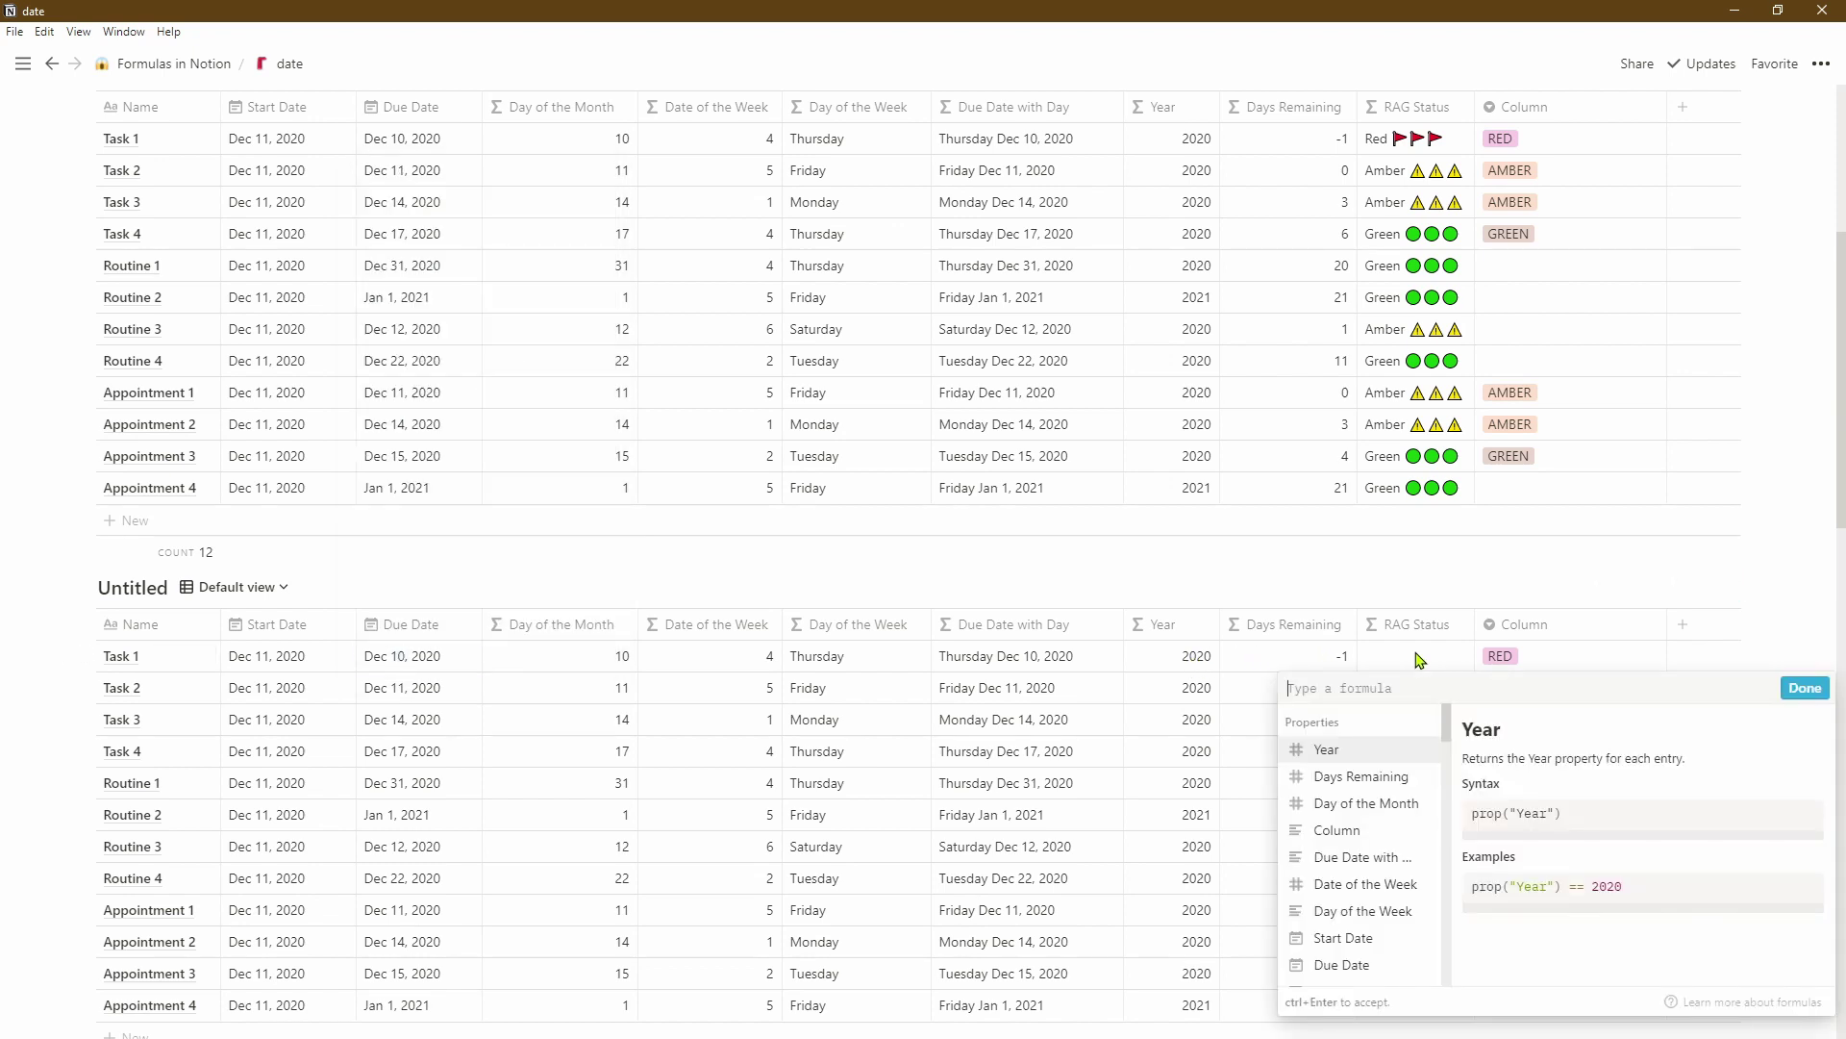
type("if")
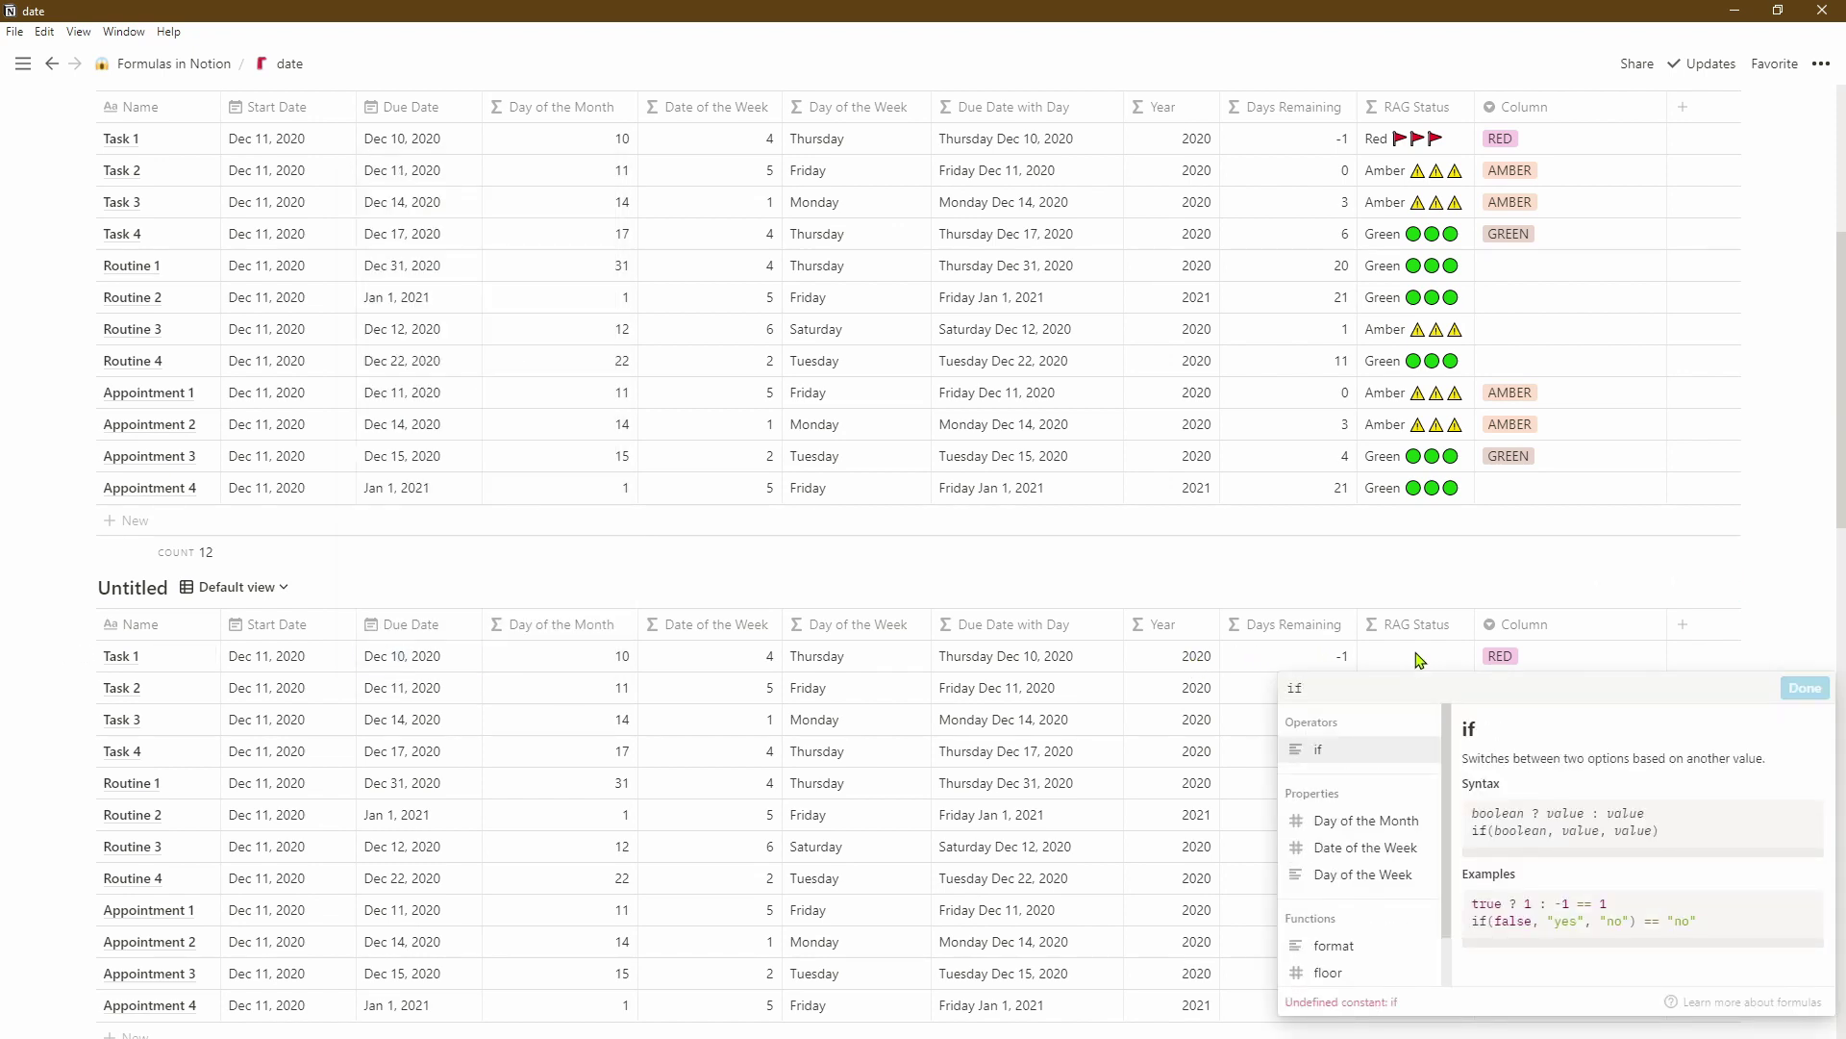
type("(")
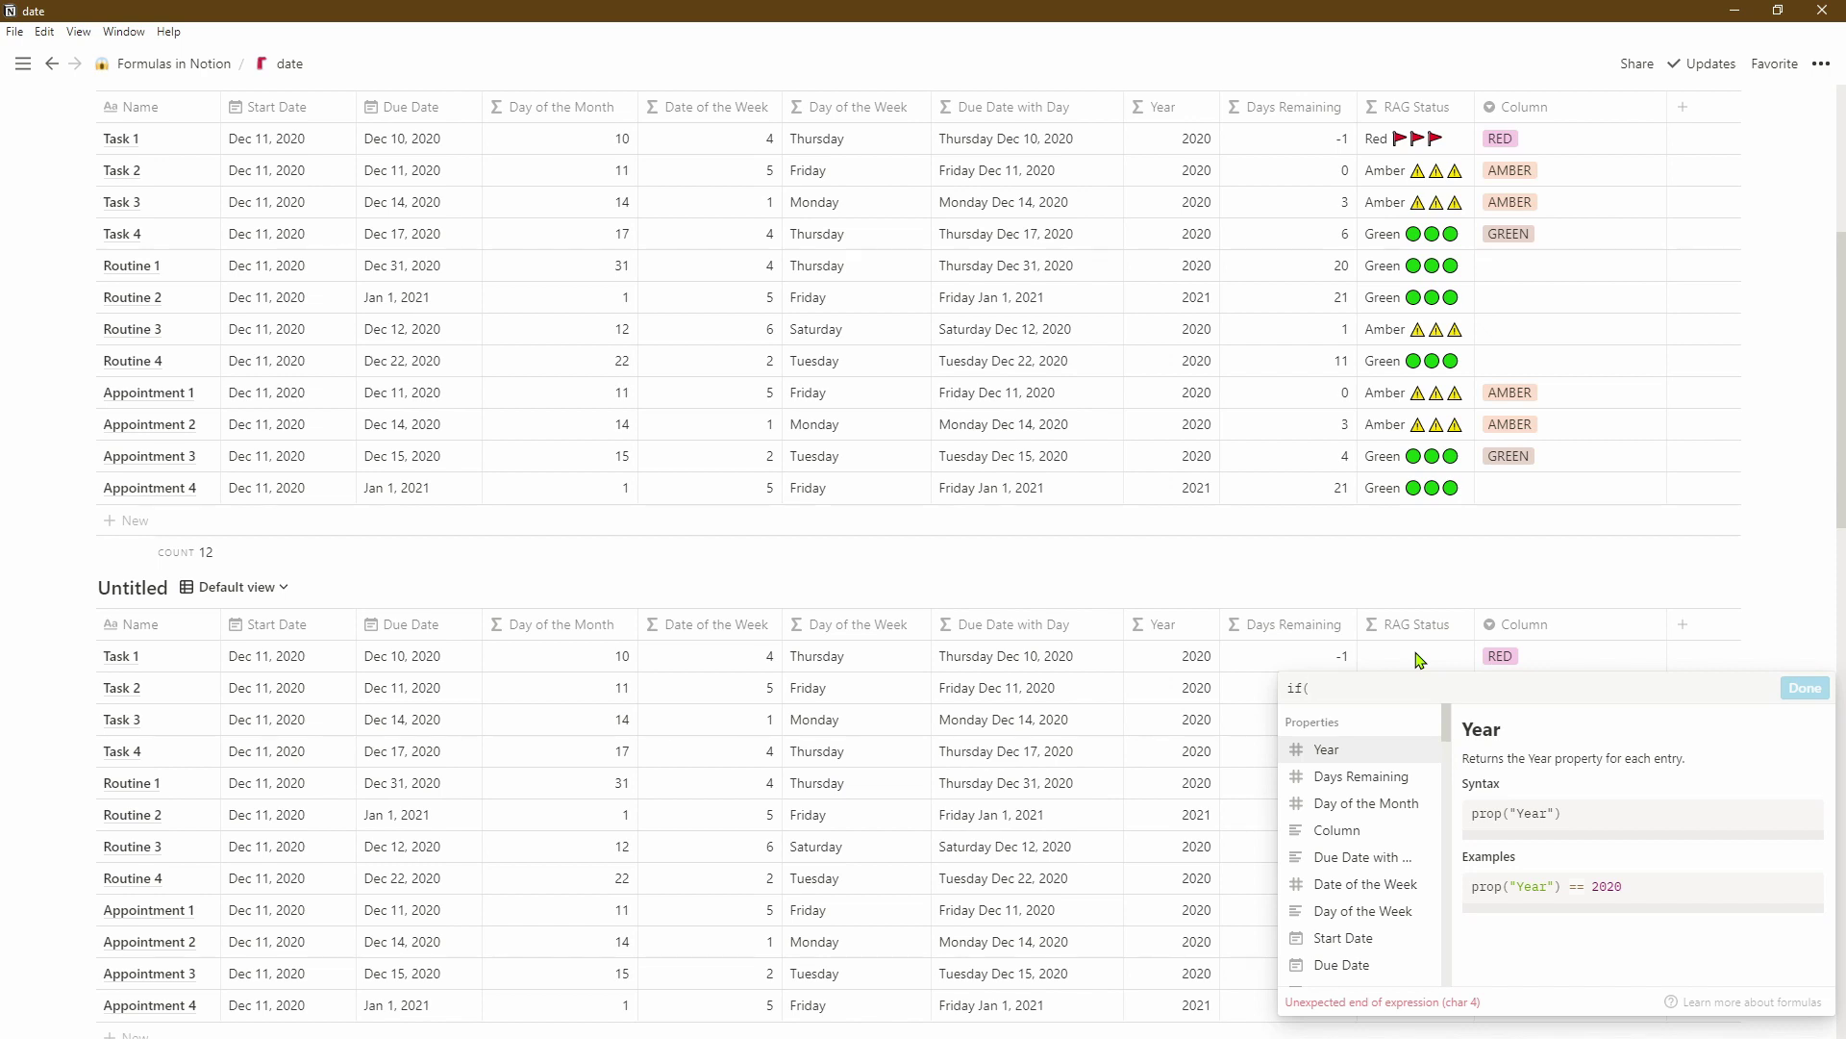
left_click(1385, 779)
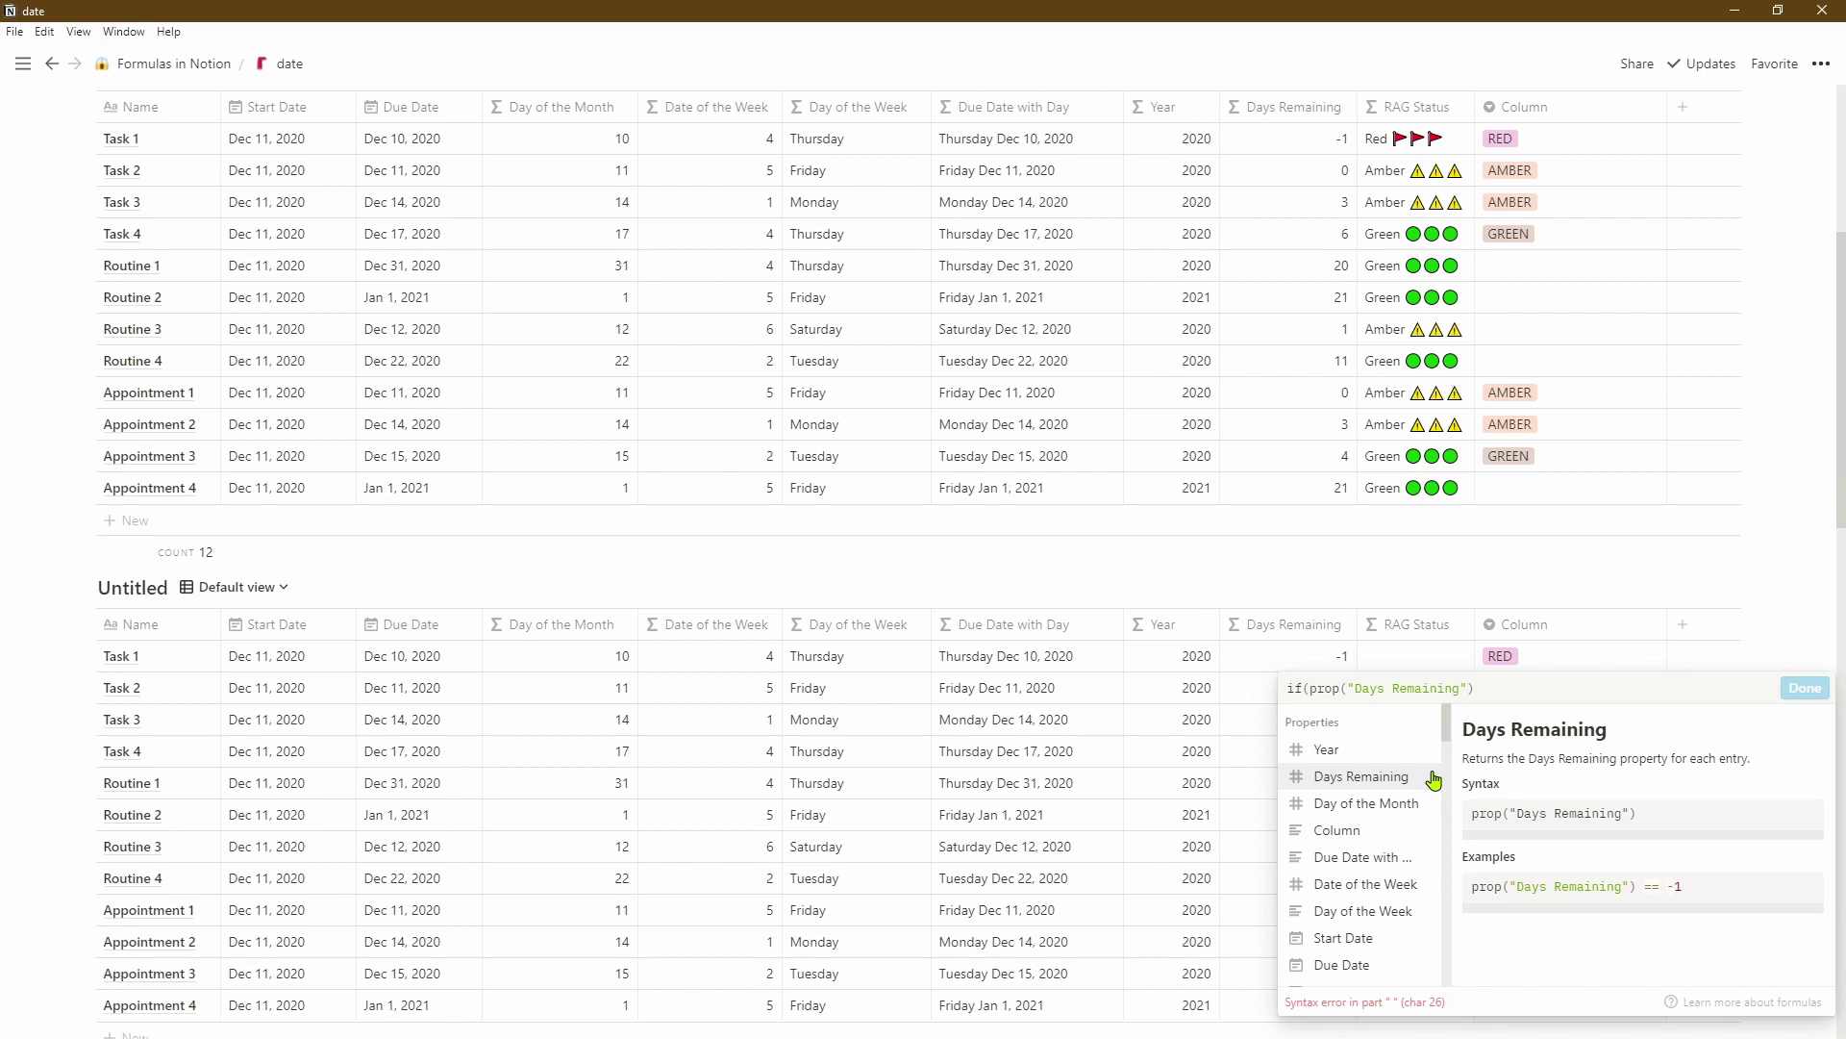
type(">= 4, \"Green")
- Add three green circle emojis after Green in the formula, and end the text with a closing quote and a comma
key("super+period")
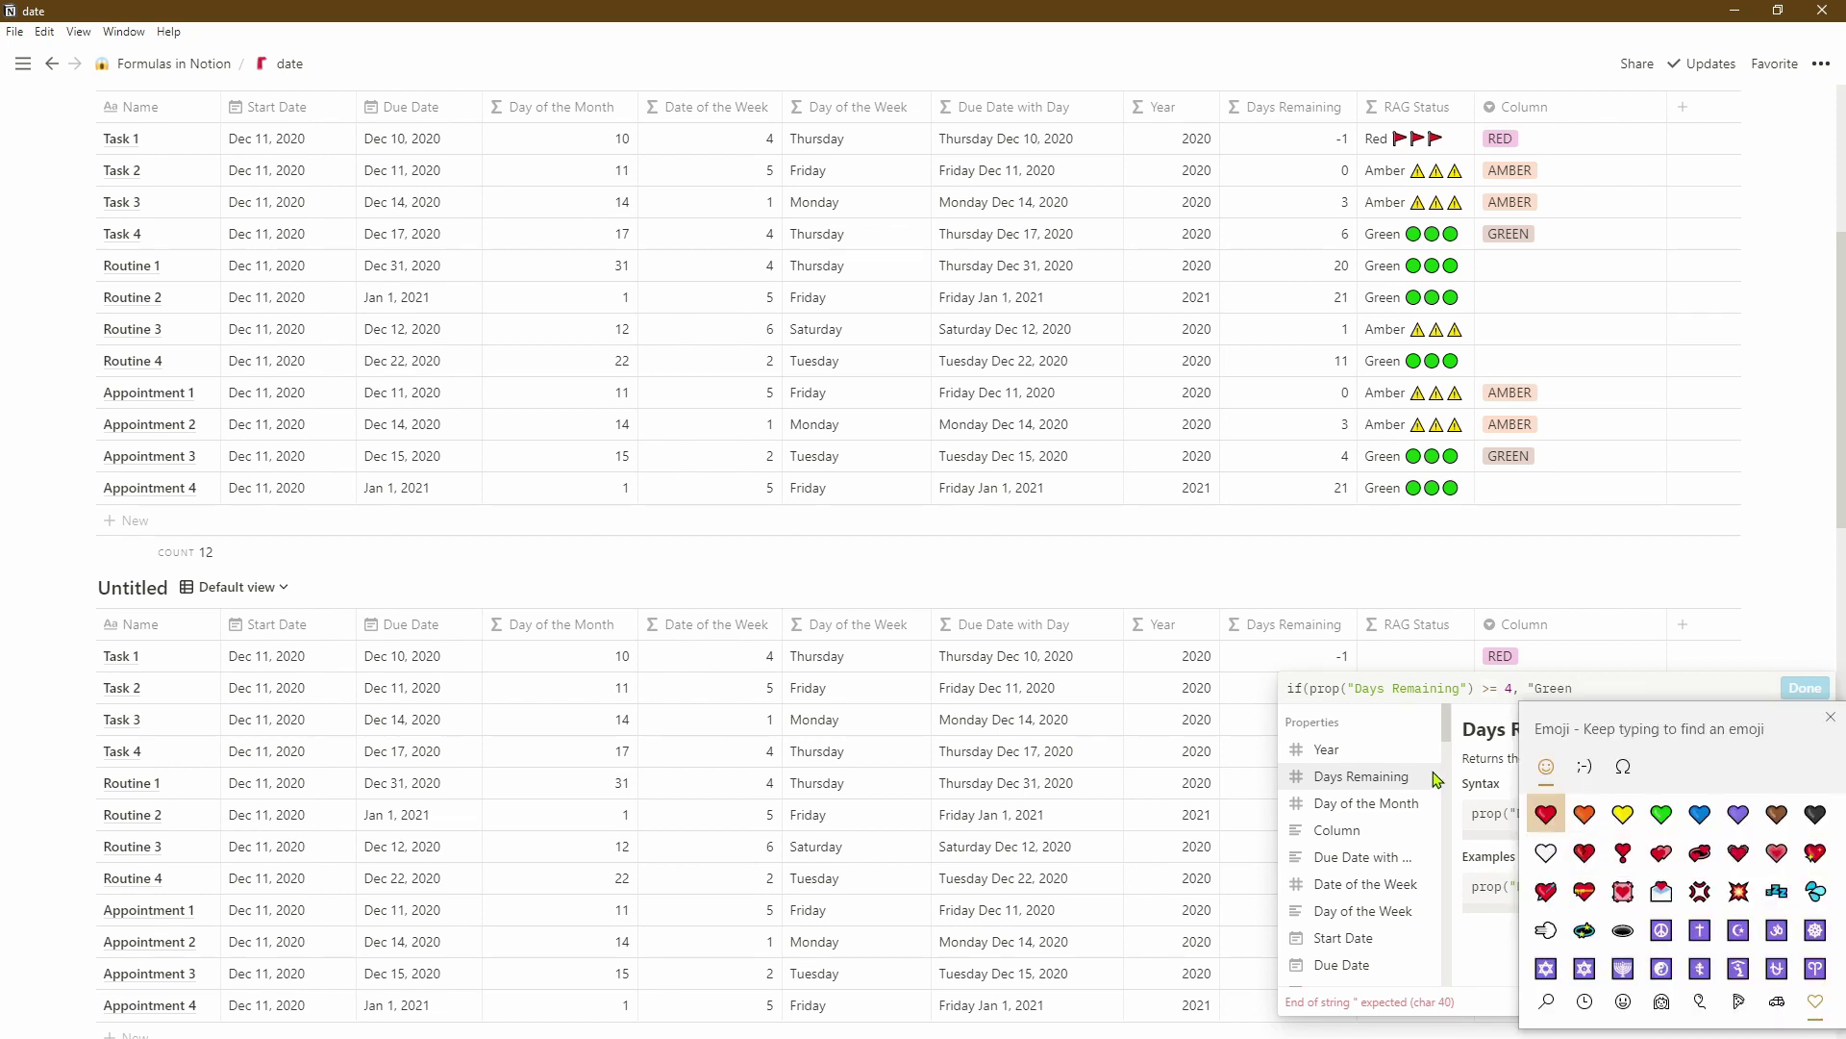
left_click(1578, 1003)
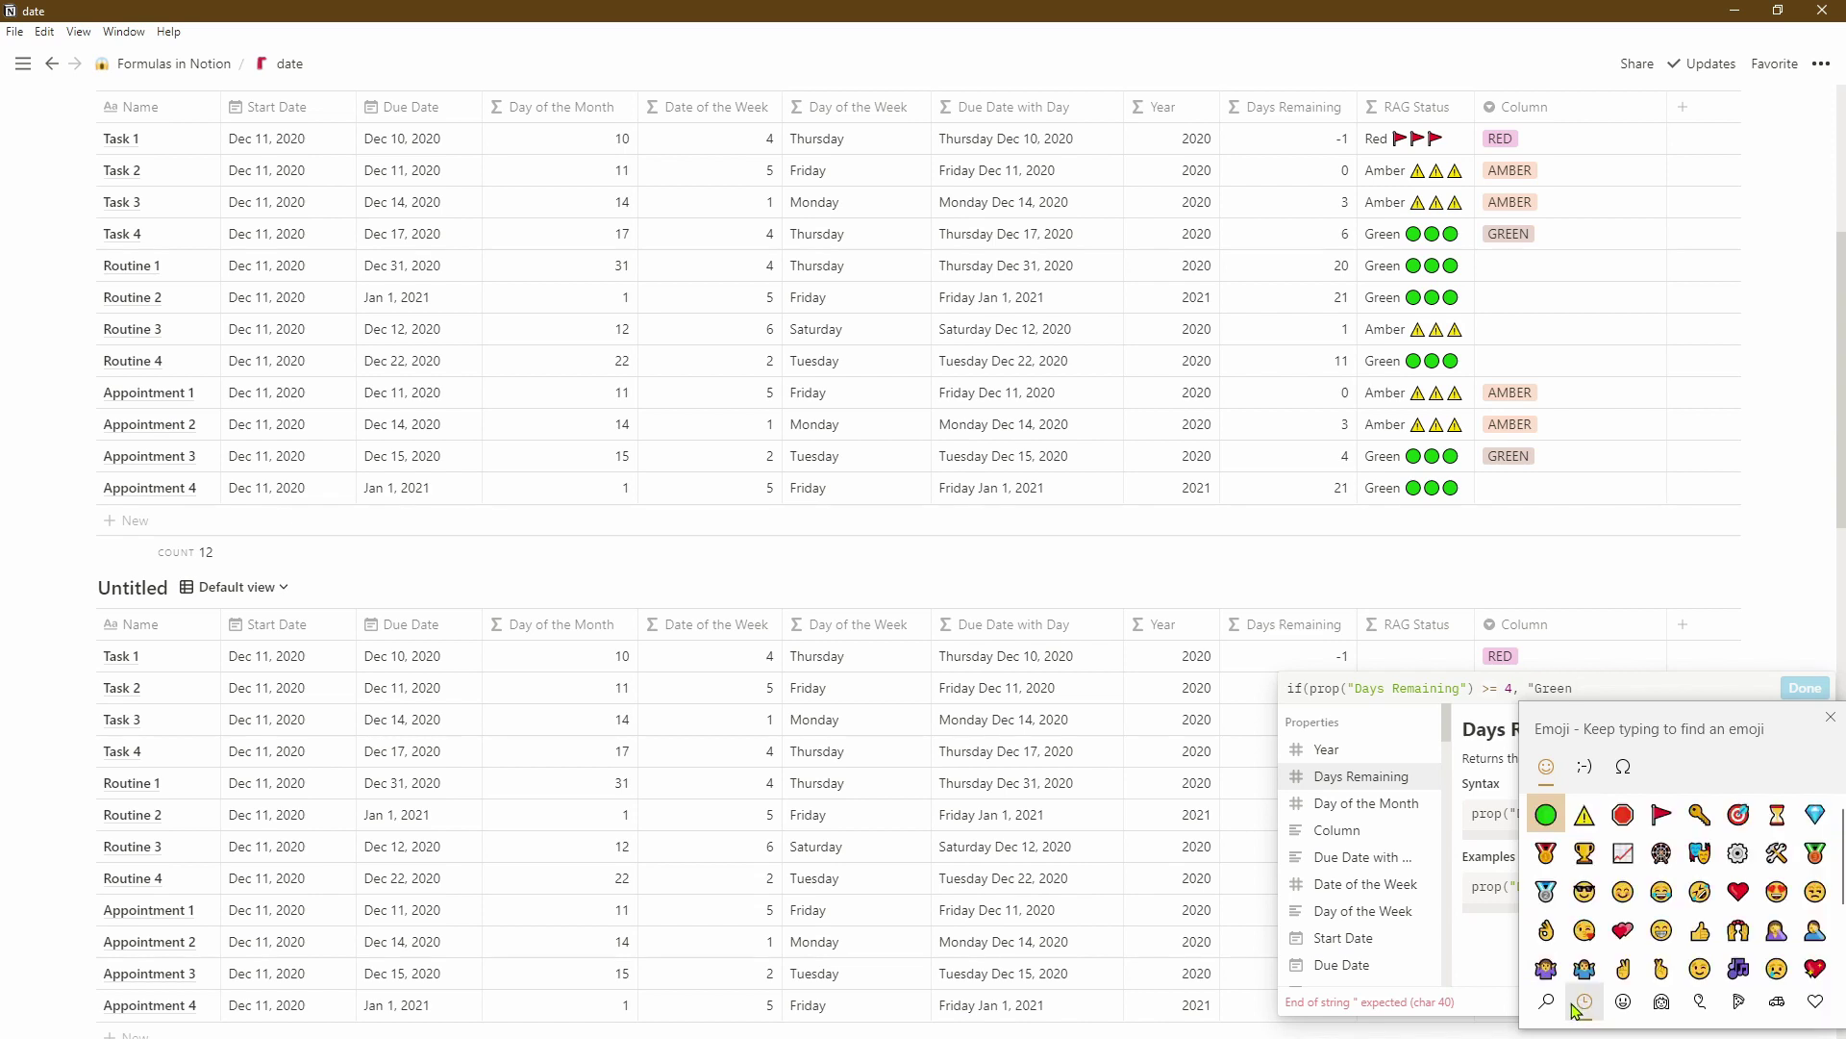
left_click(1548, 817)
left_click(1550, 818)
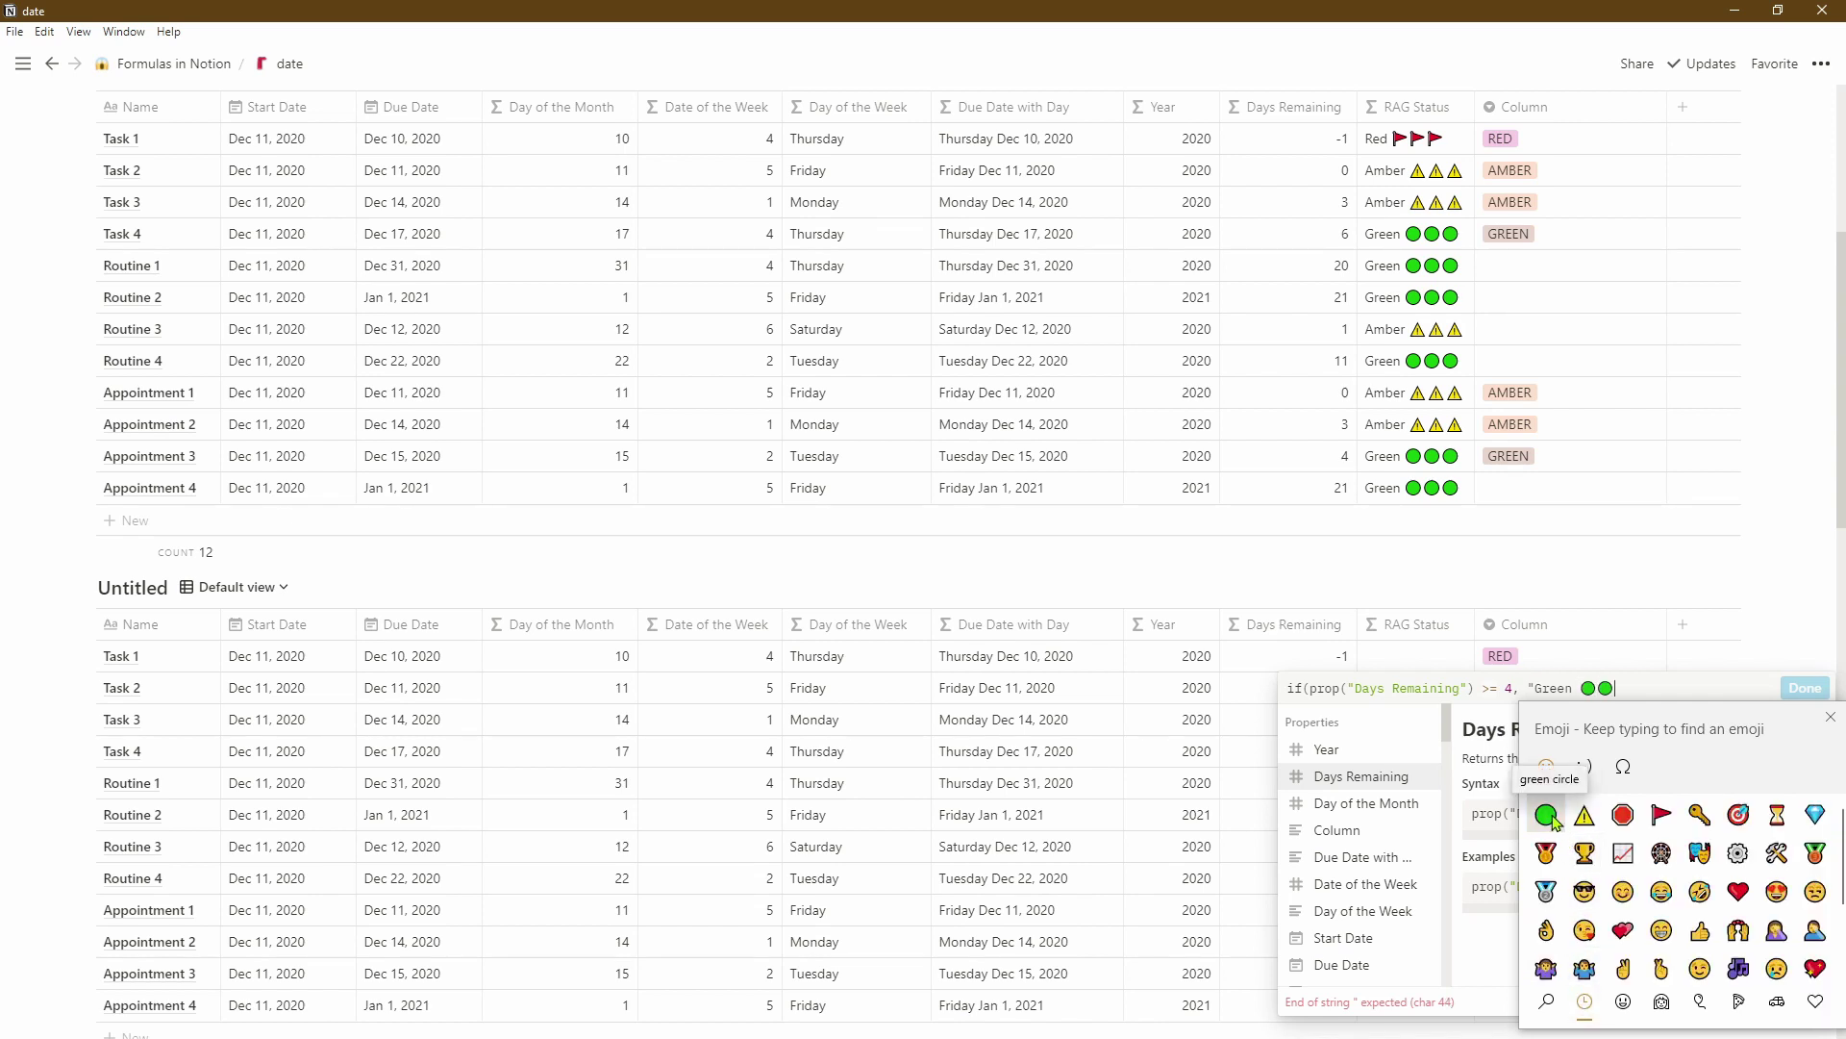
left_click(1550, 818)
type("\"")
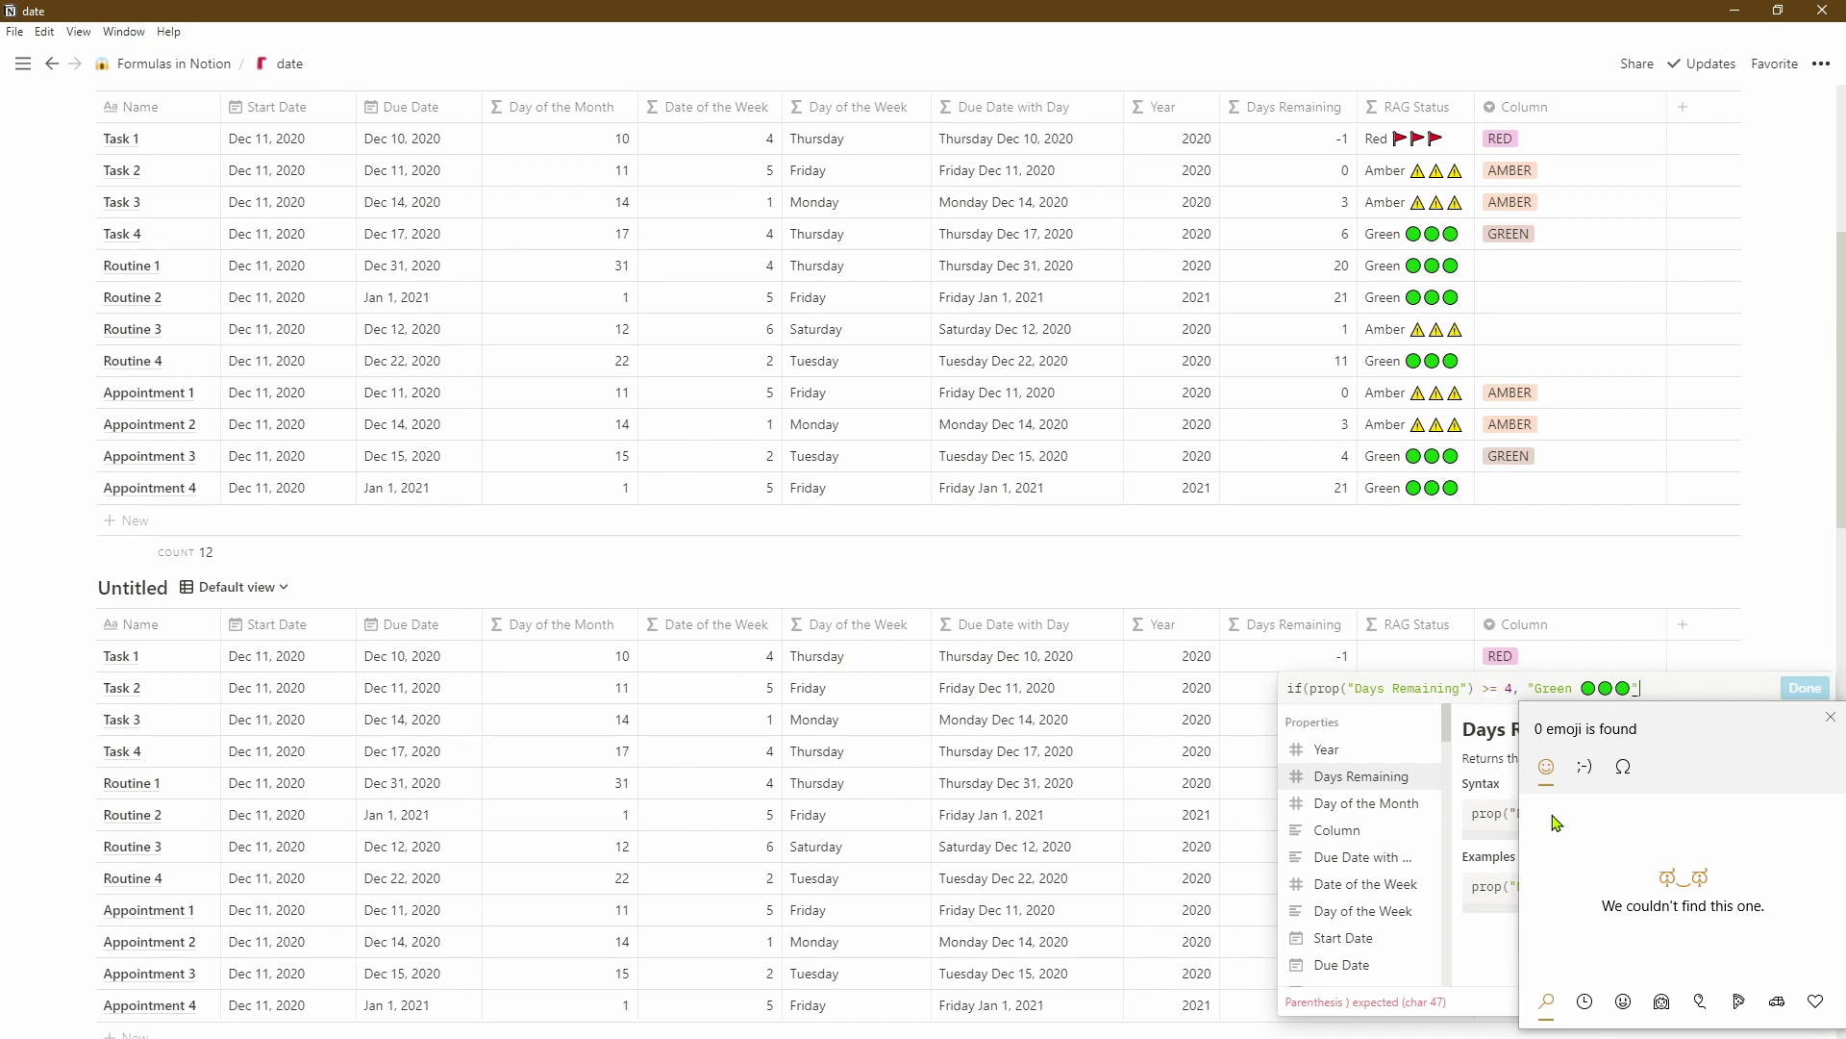
type(",")
key("BackSpace")
key("BackSpace")
key("BackSpace")
left_click(1830, 716)
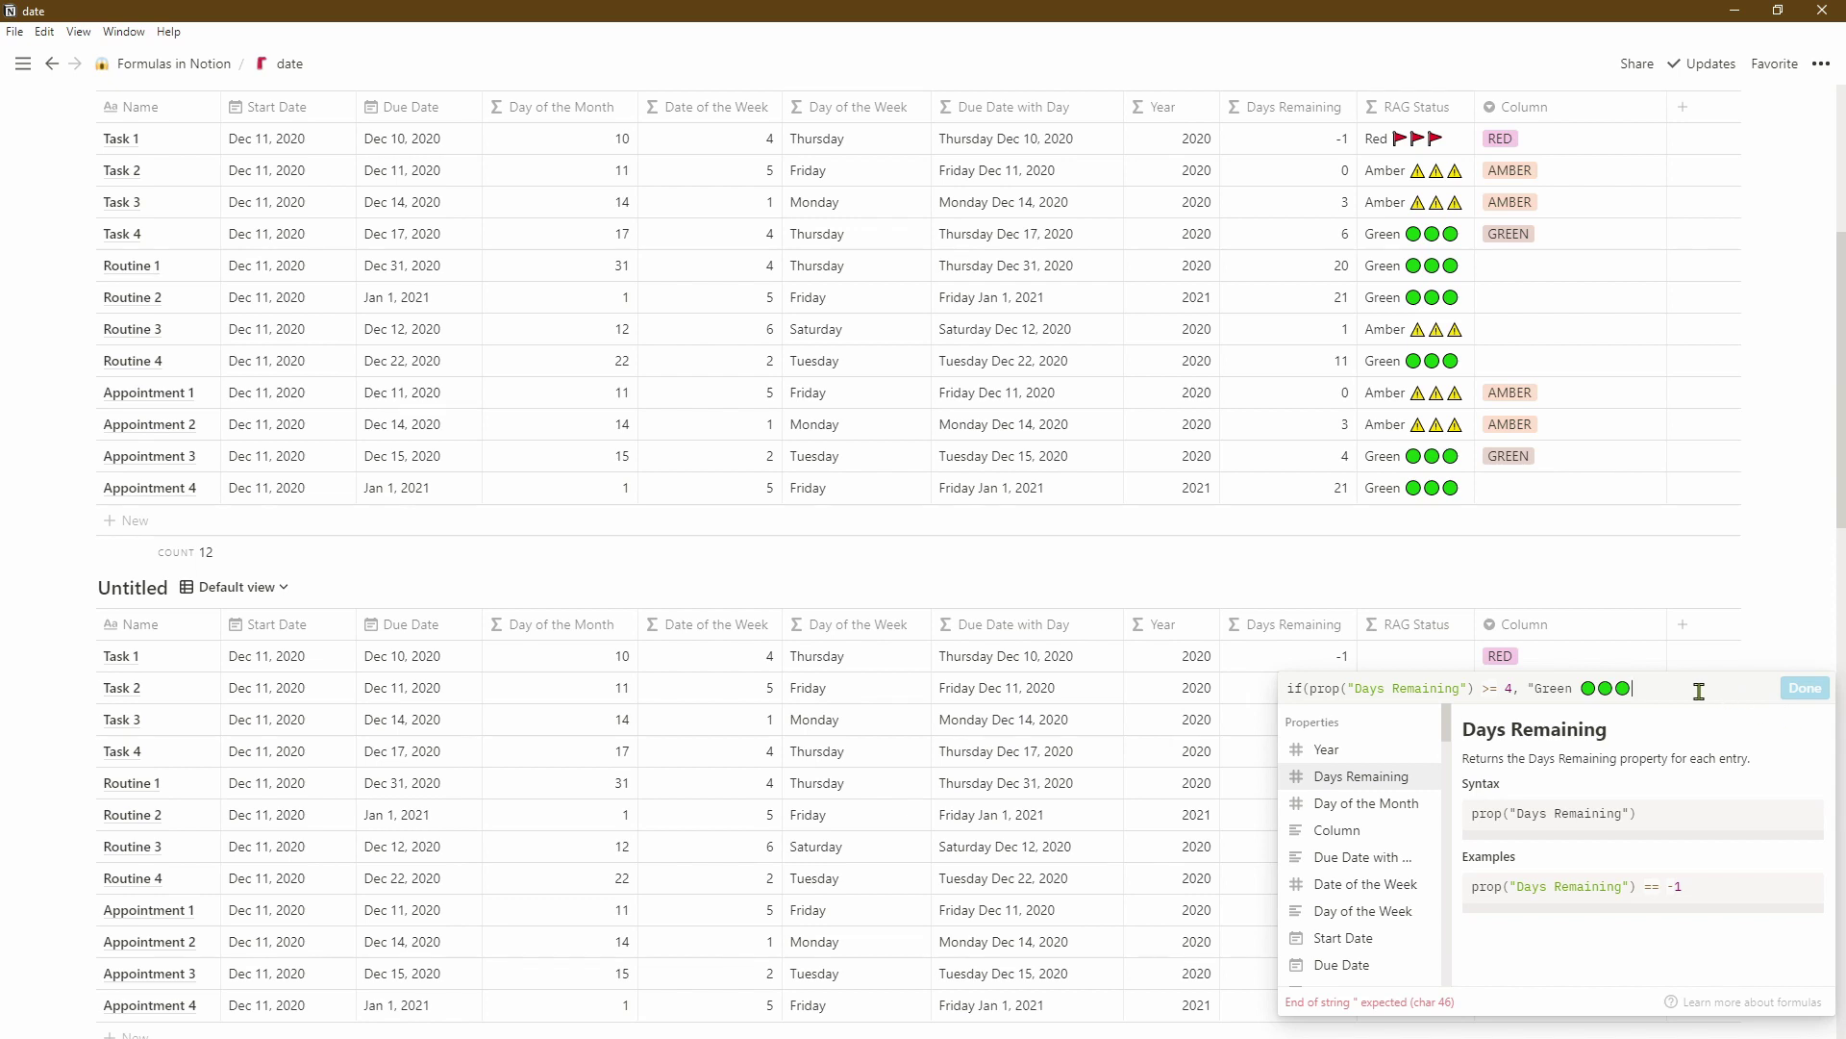
type("\",")
- Copy the Green condition, append it as a nested if, and set the copy's threshold to >= 0
key("shift+Home")
key("ctrl+c")
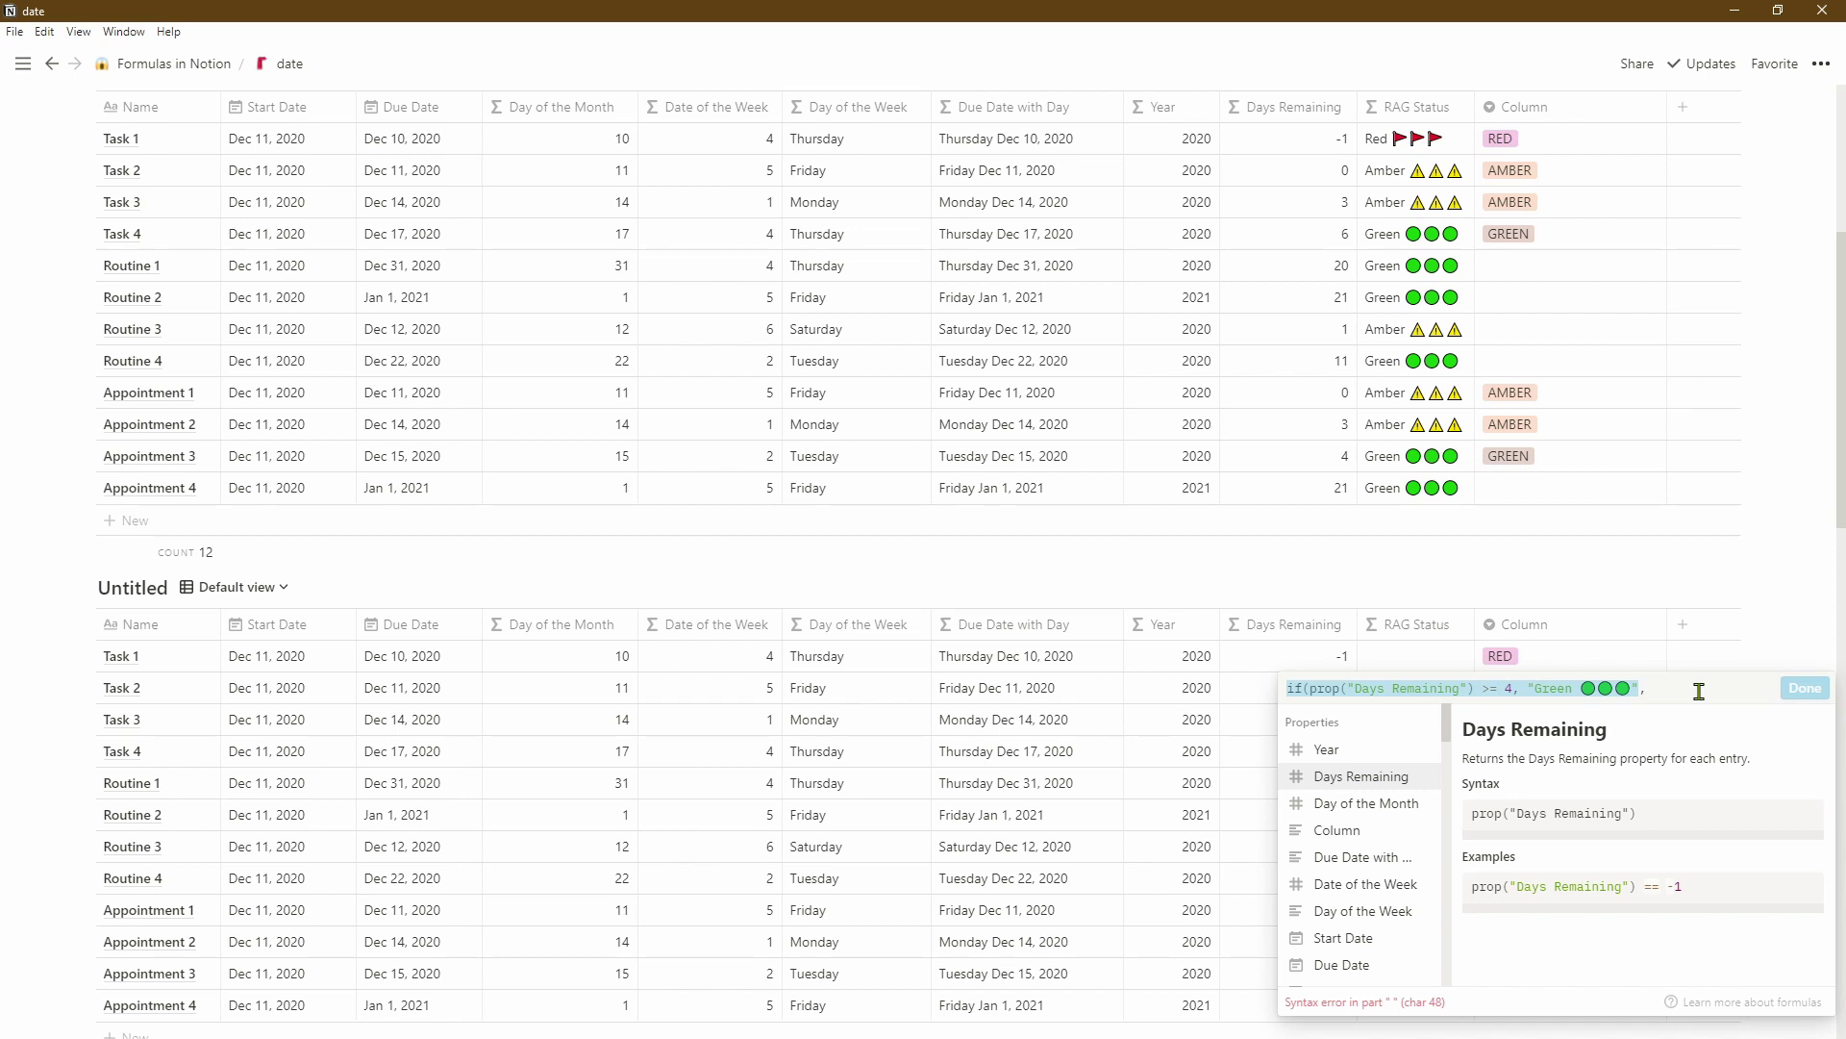
key("End")
key("ctrl+v")
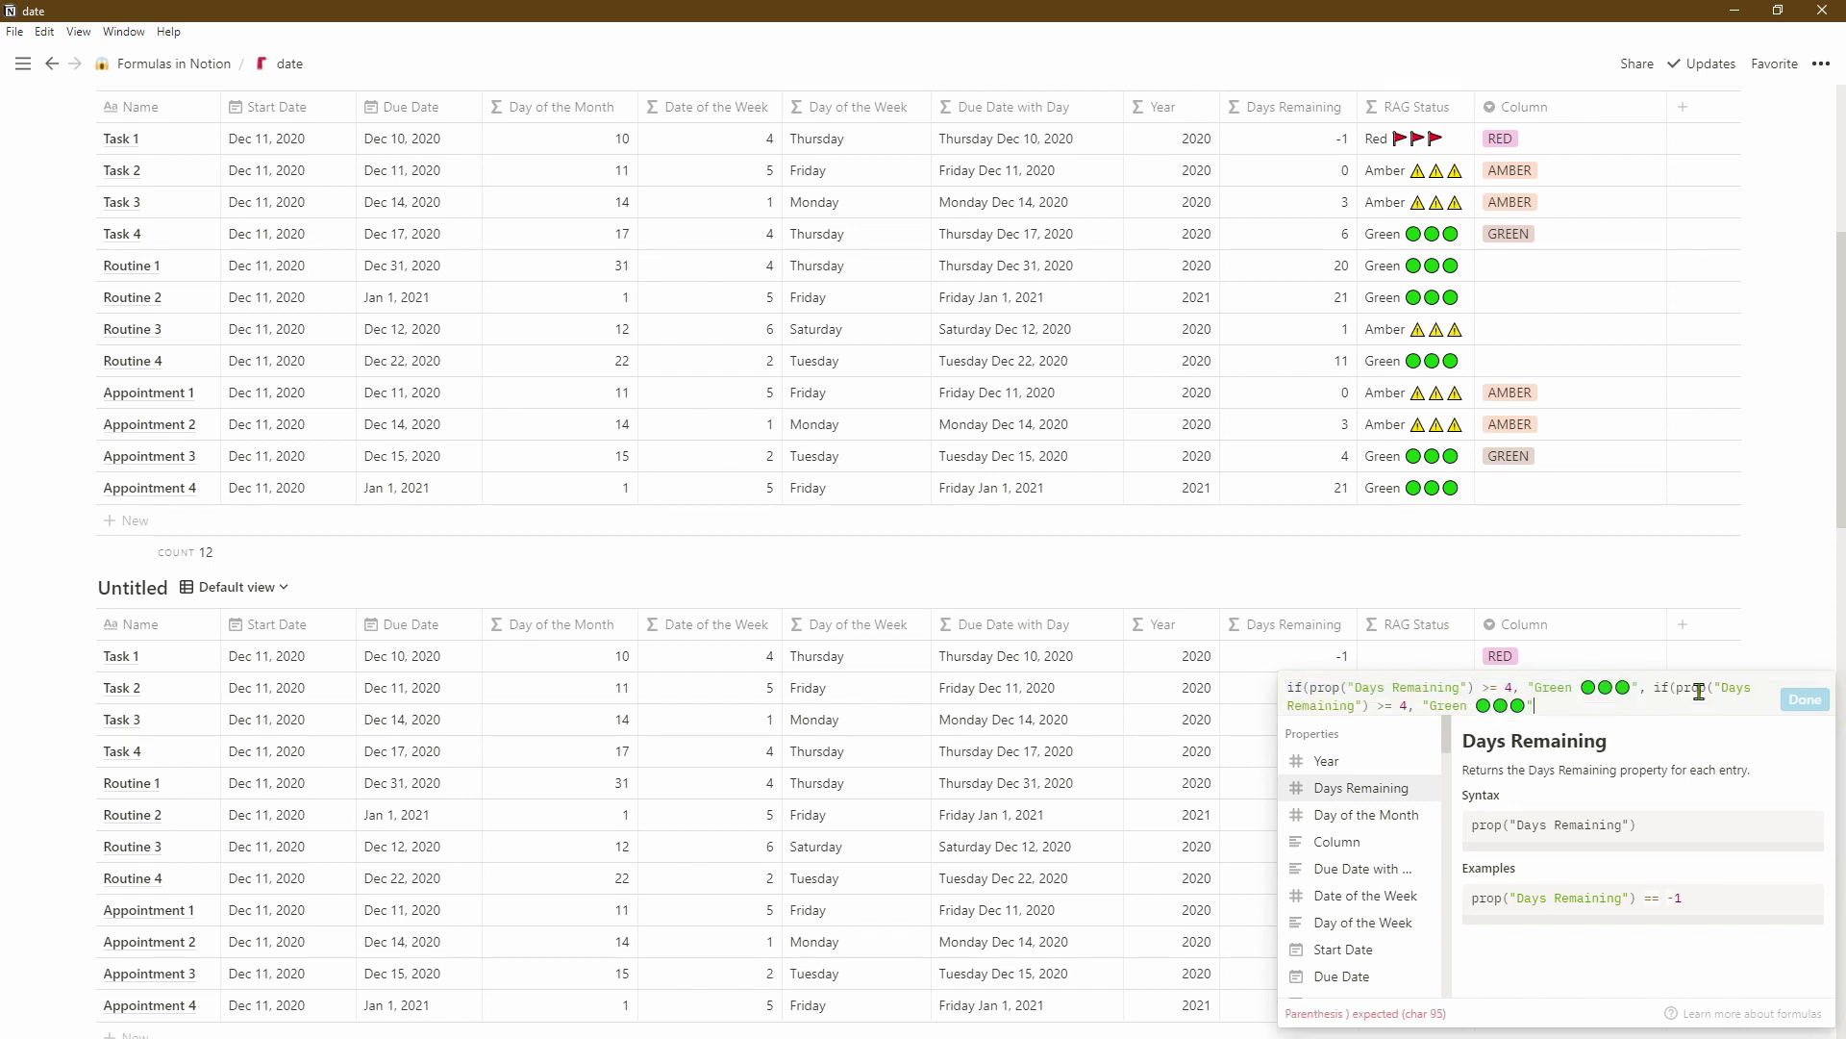
left_click(1405, 706)
key("BackSpace")
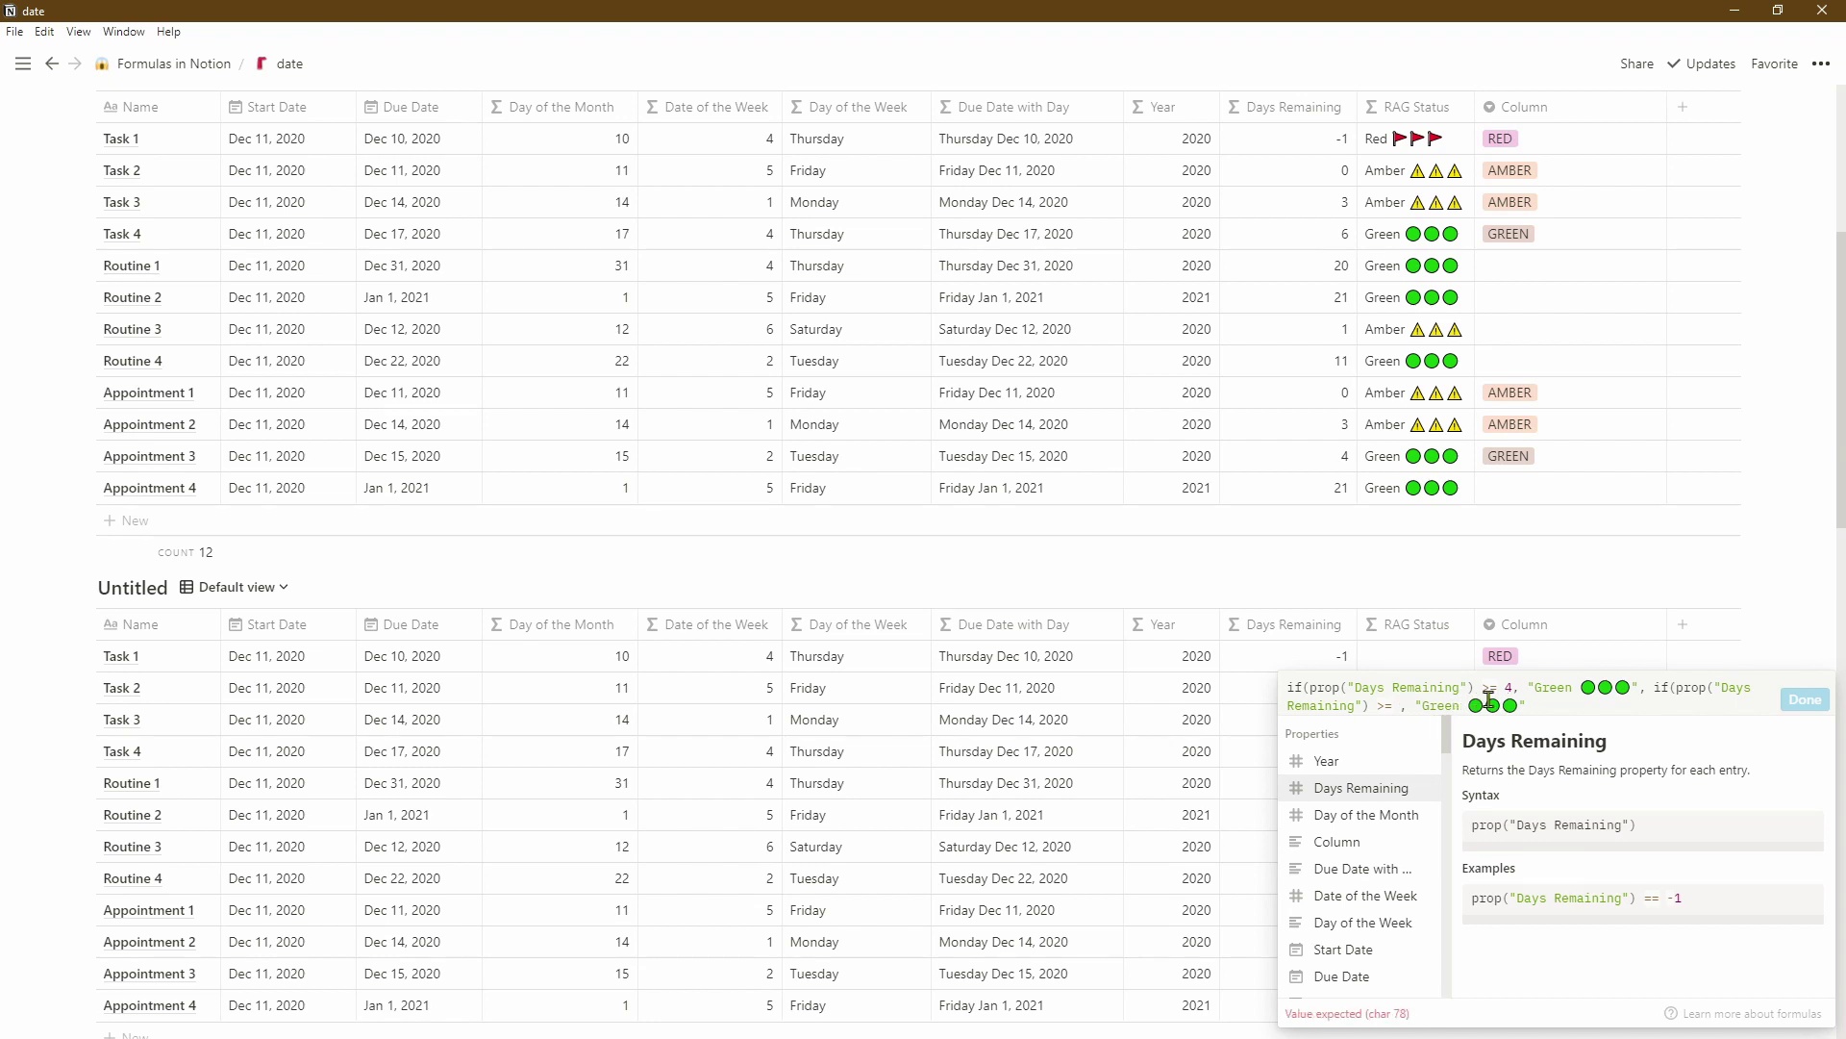
type("0")
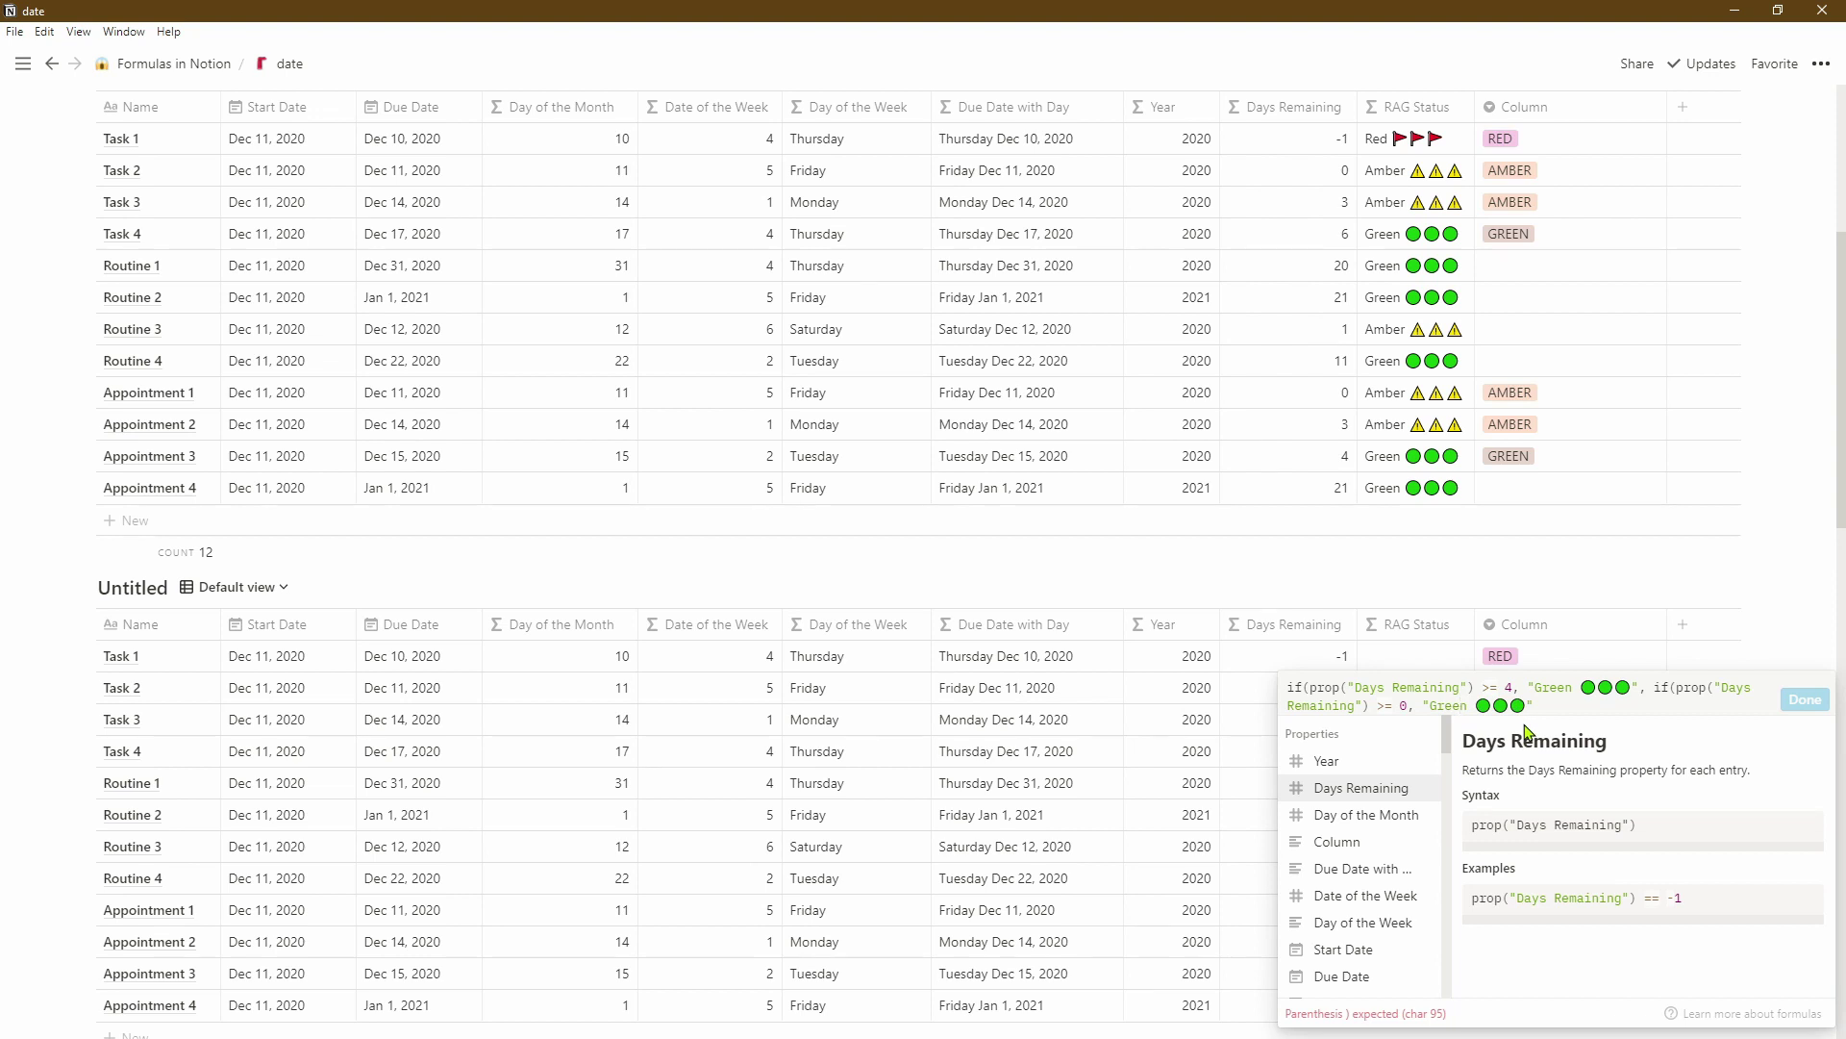
- Replace the nested condition's result text with "Amber" followed by three warning emojis
key("ctrl+shift+Left")
type("Amber")
key("BackSpace")
key("BackSpace")
key("BackSpace")
key("super+period")
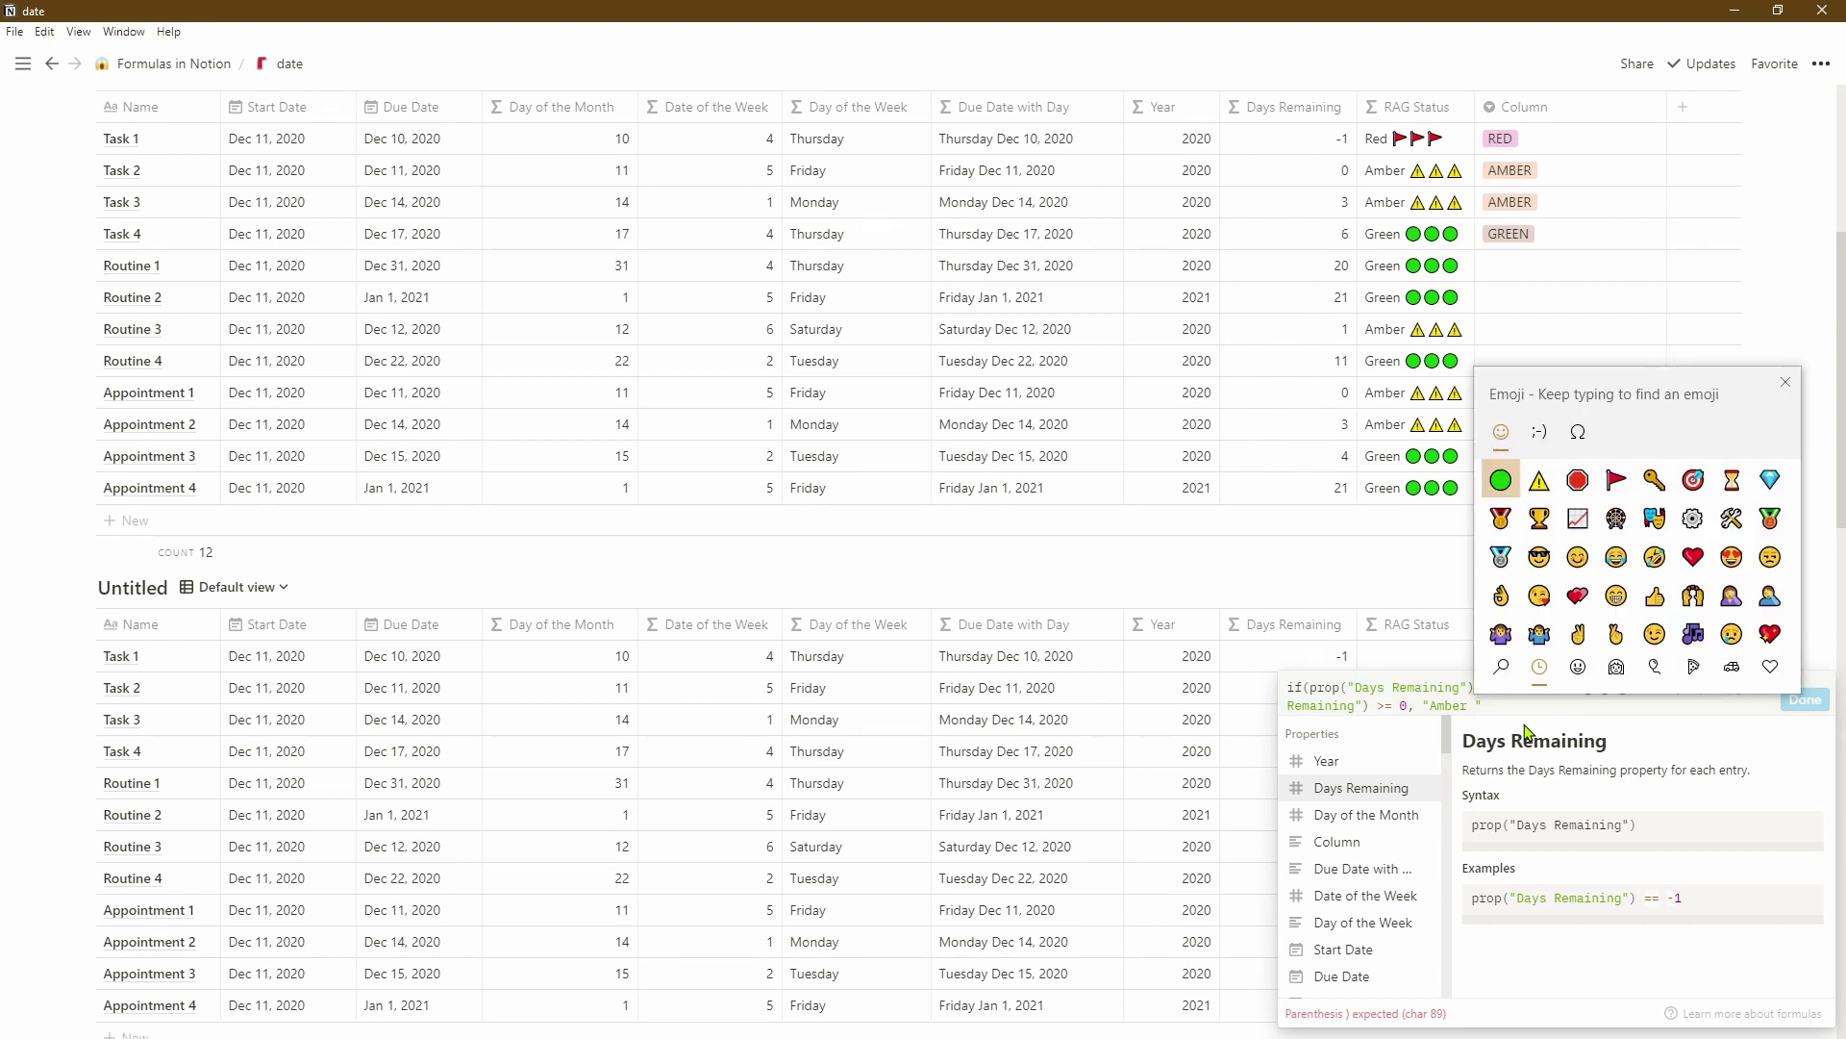
left_click(1540, 480)
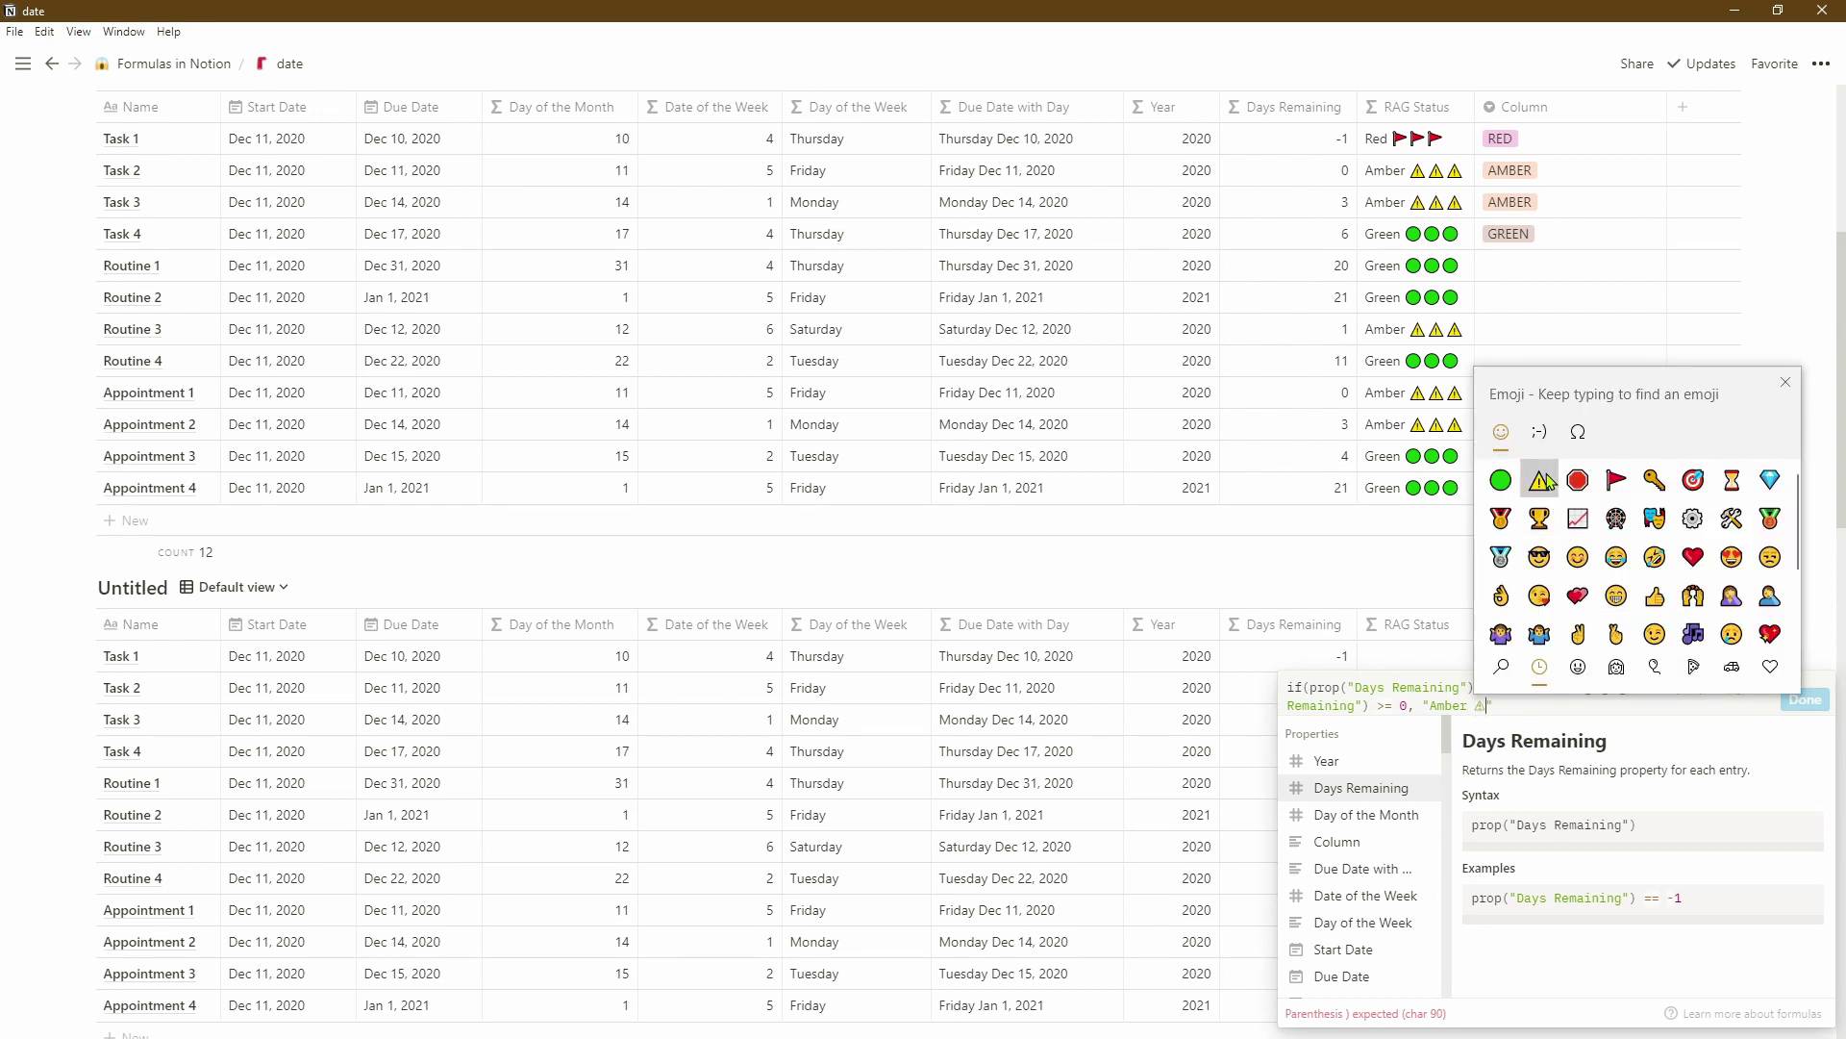
left_click(1540, 480)
left_click(1539, 480)
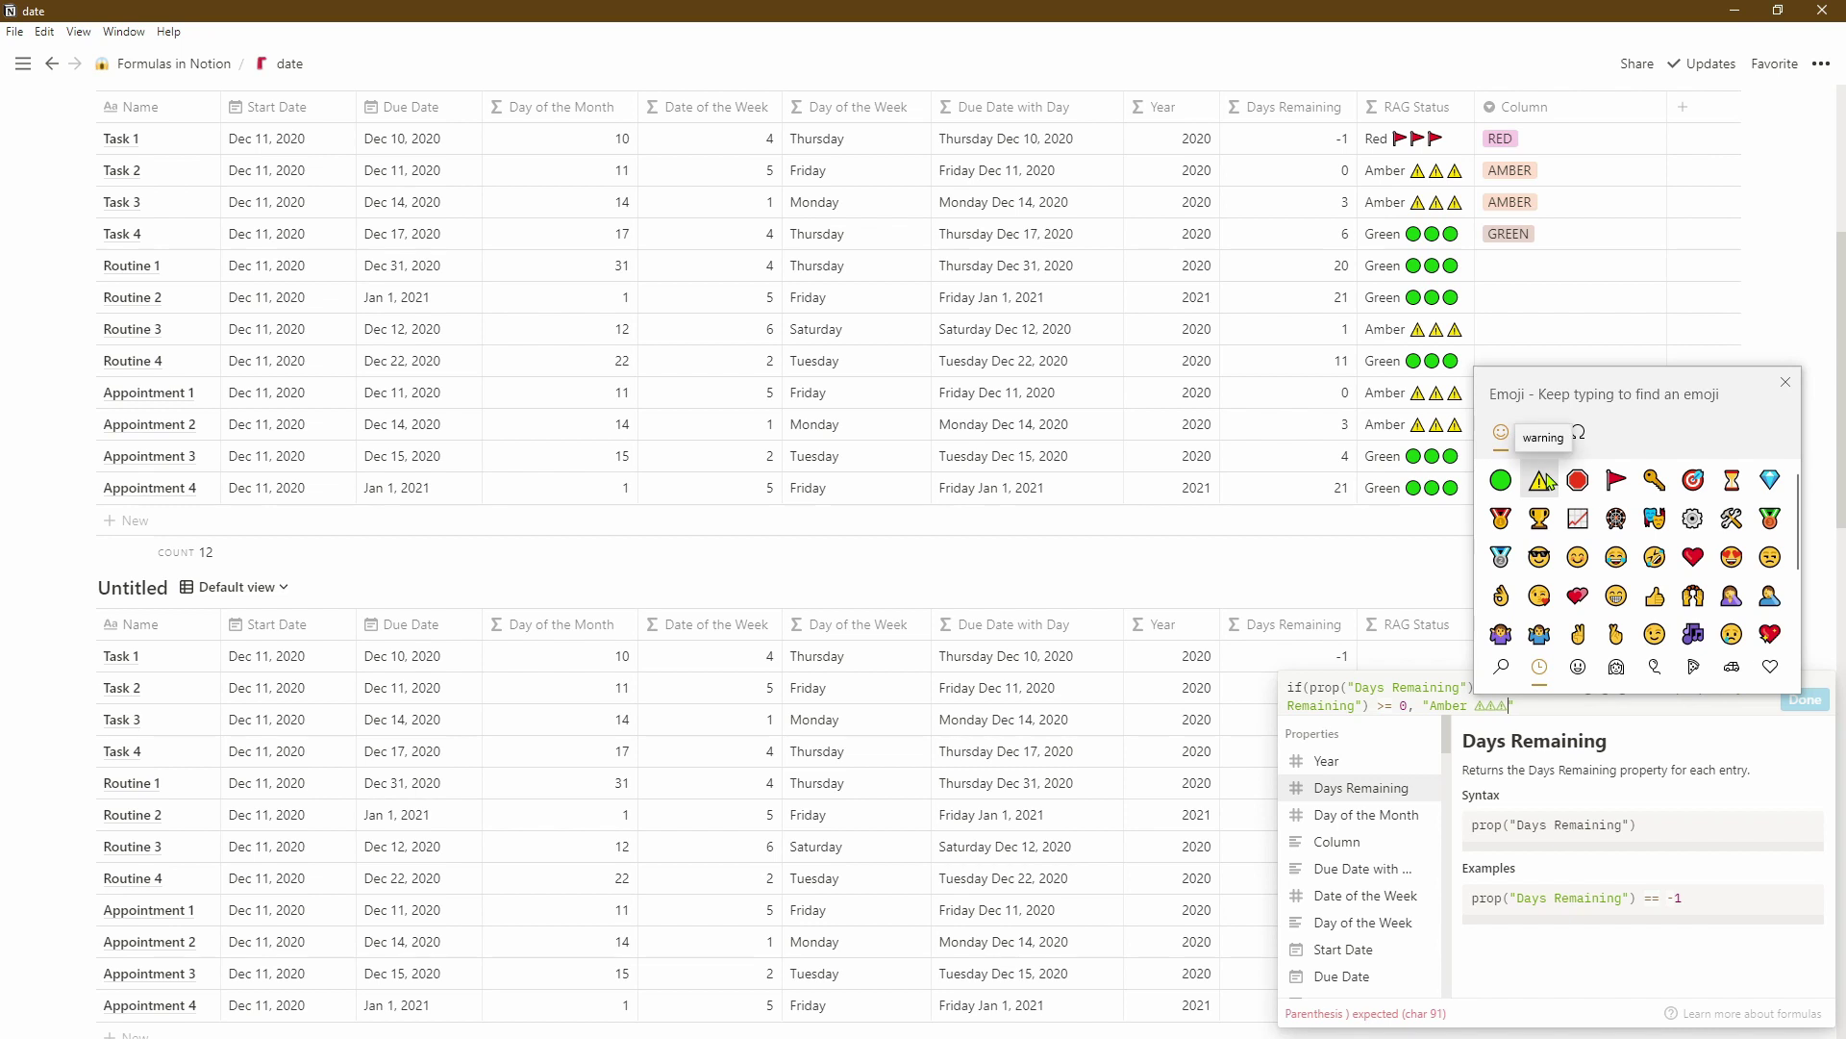
left_click(1784, 383)
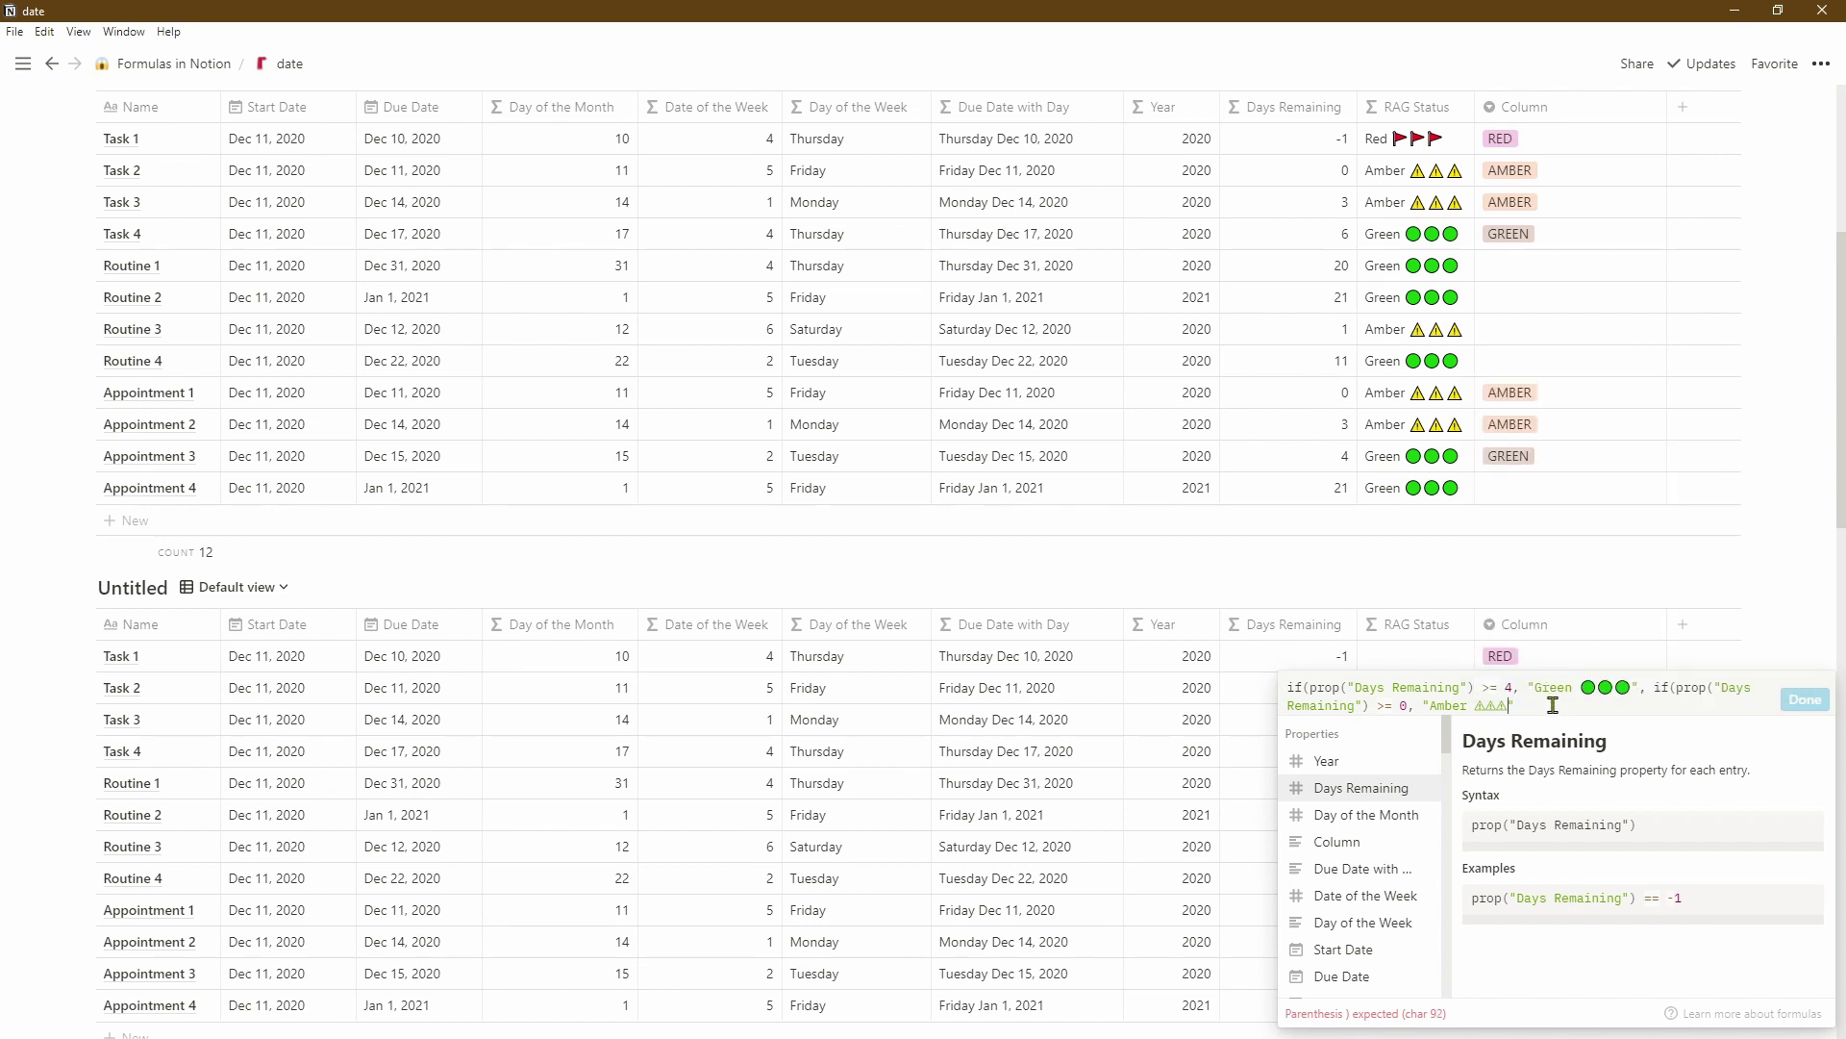
- Append the copied condition as a third nested if in the RAG Status formula and change its test to < 0
type(",")
key("ctrl+v")
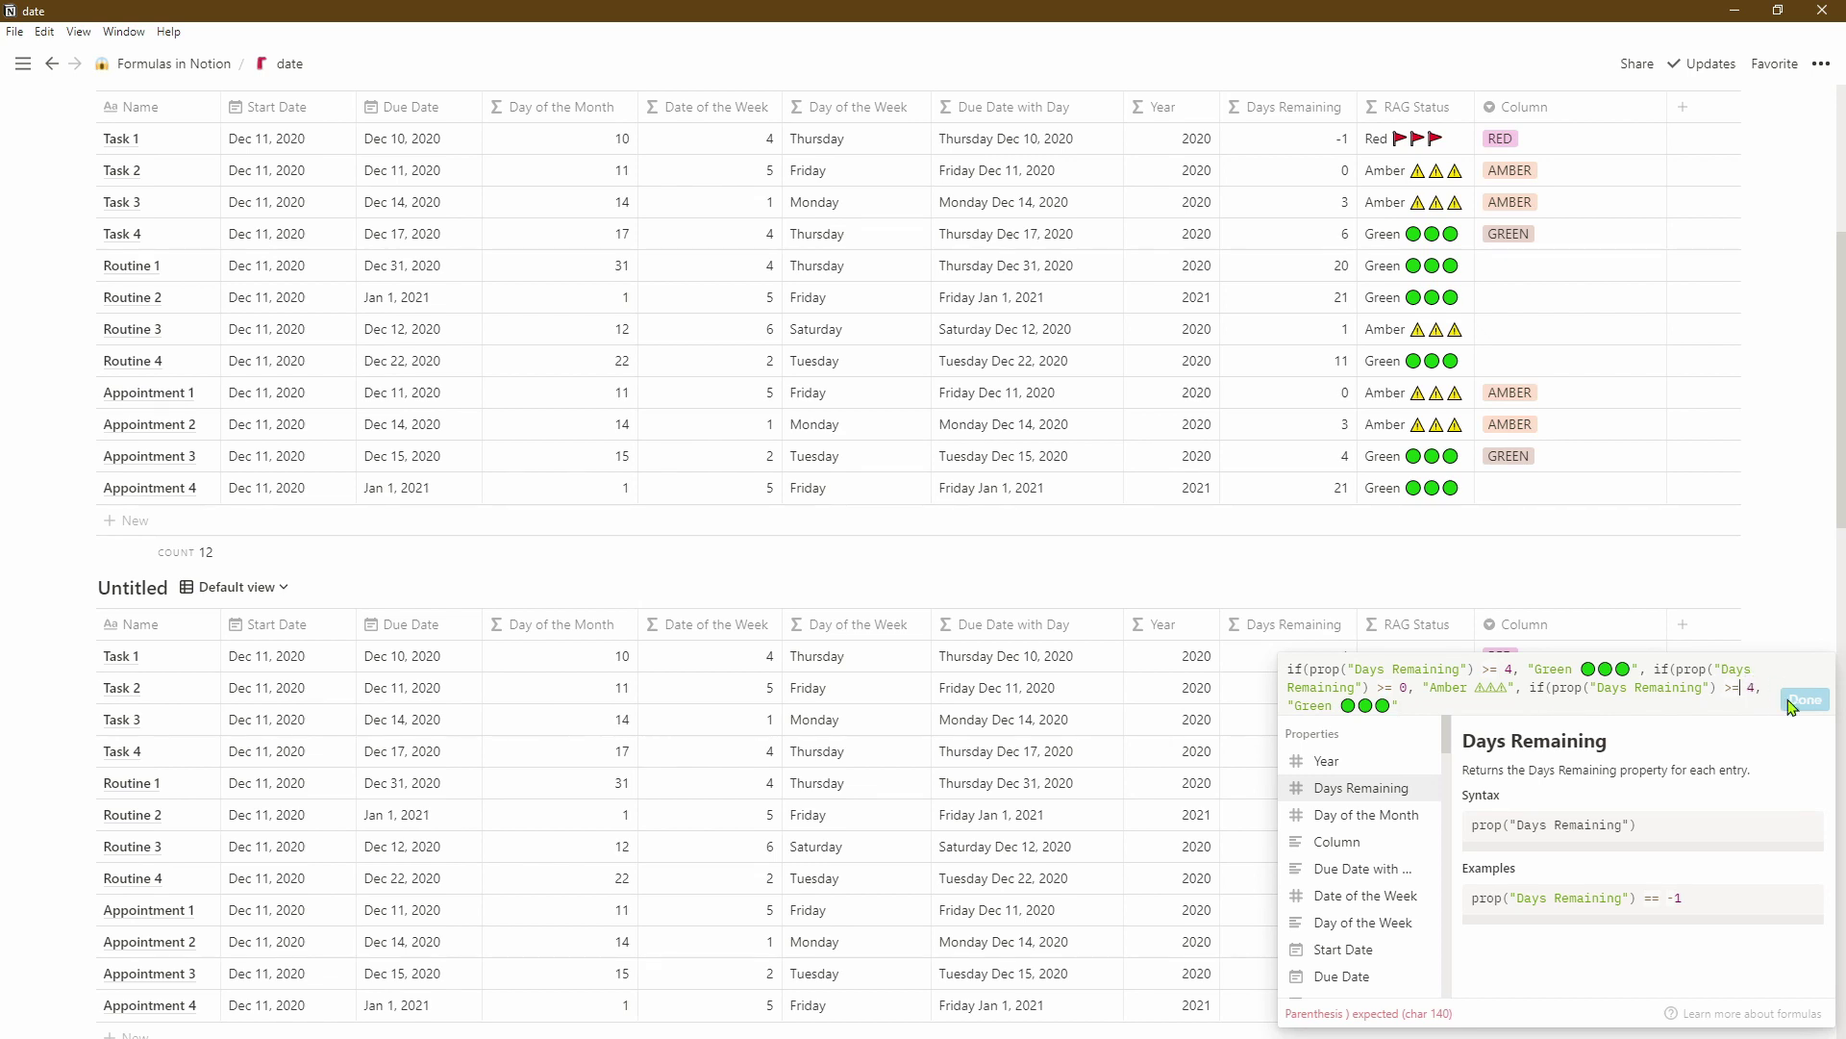
key("BackSpace")
key("BackSpace")
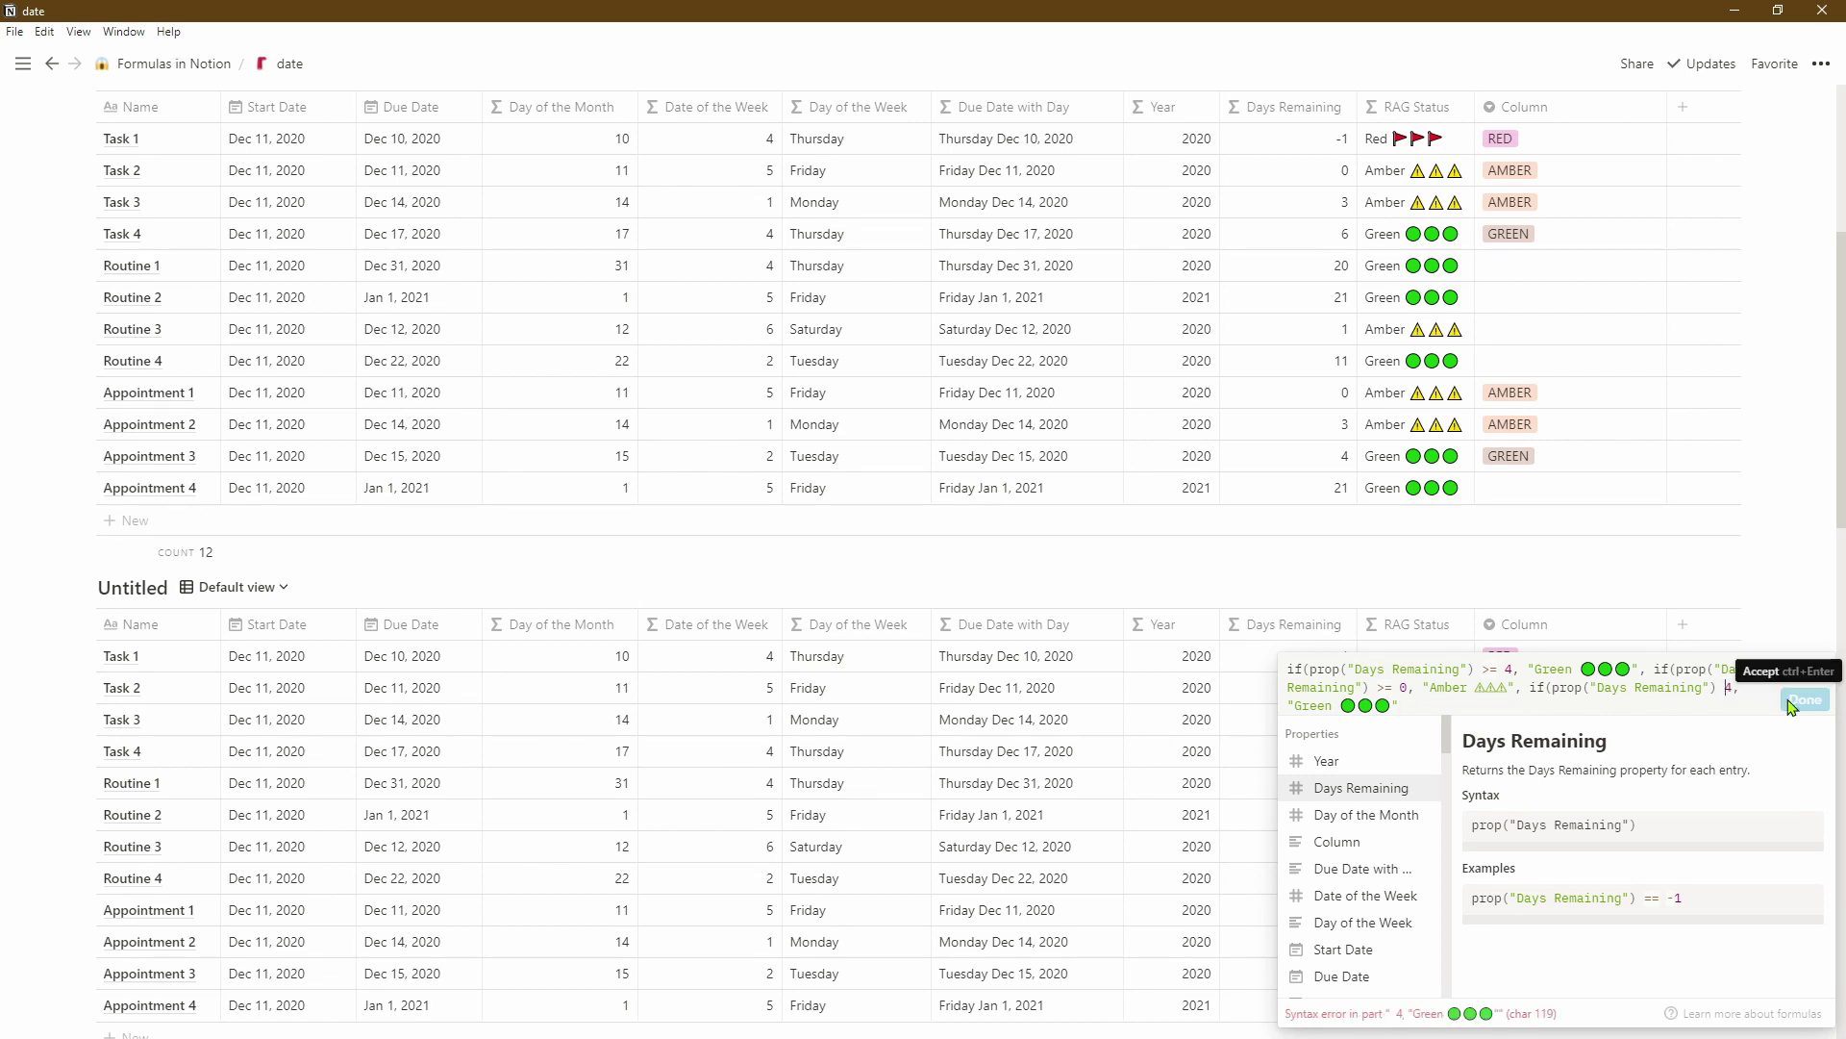
type("<")
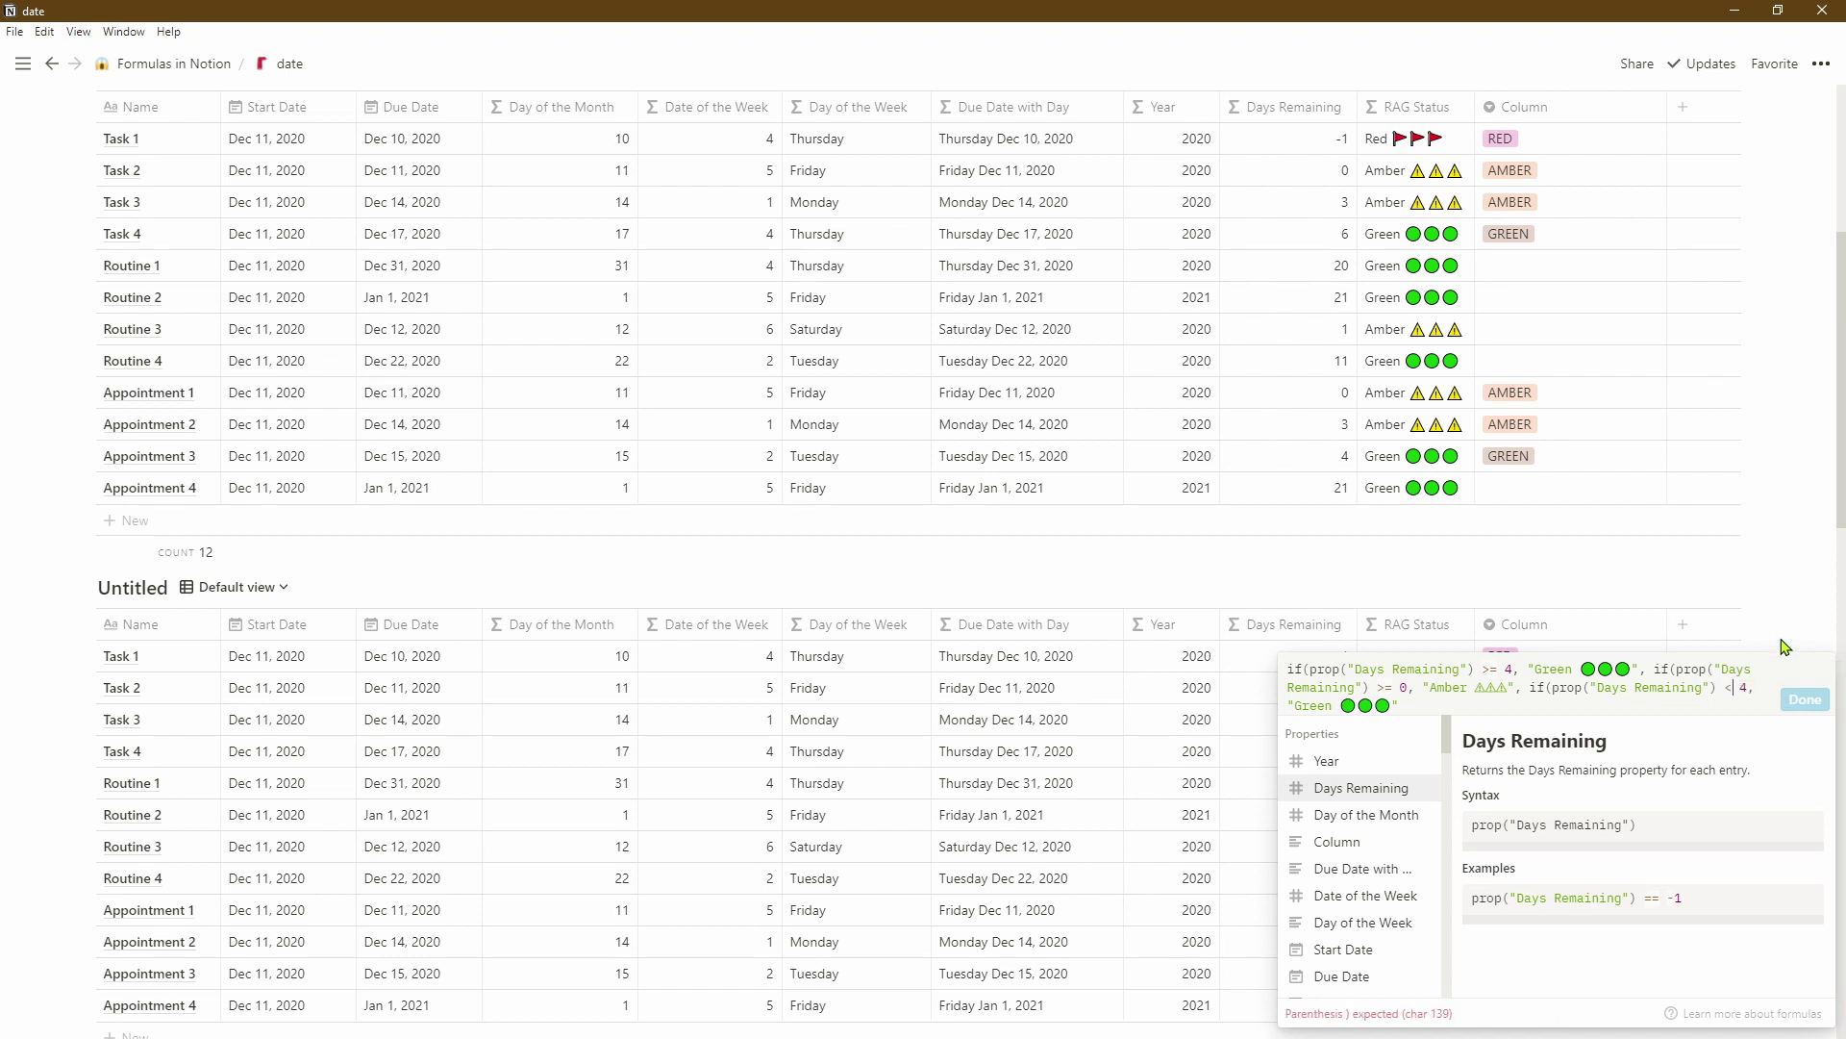
key("Delete")
type("0")
- Replace the third condition's result with "Red" followed by three triangular flag emojis, finish the formula with , ""))) and accept it
key("ctrl+shift+Left")
key("ctrl+shift+Left")
key("ctrl+shift+Left")
type("Red")
key("super+period")
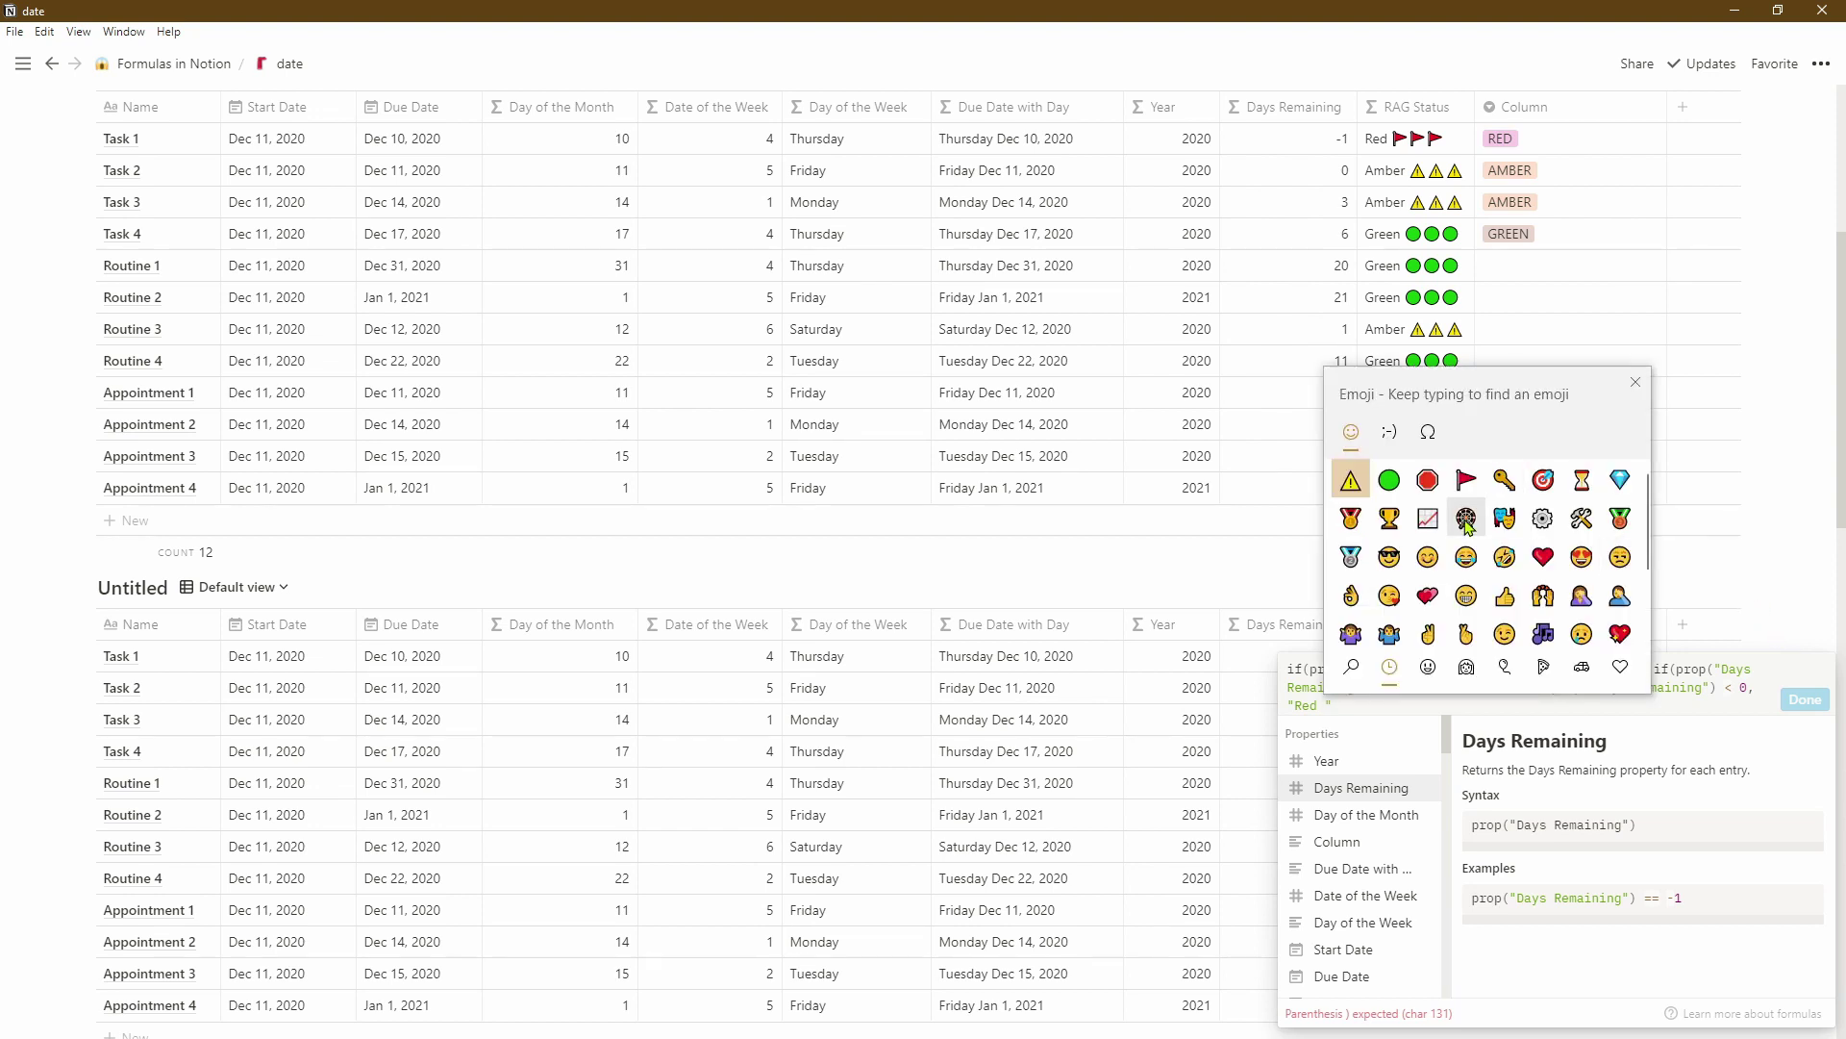
left_click(1465, 480)
left_click(1465, 480)
left_click(1466, 480)
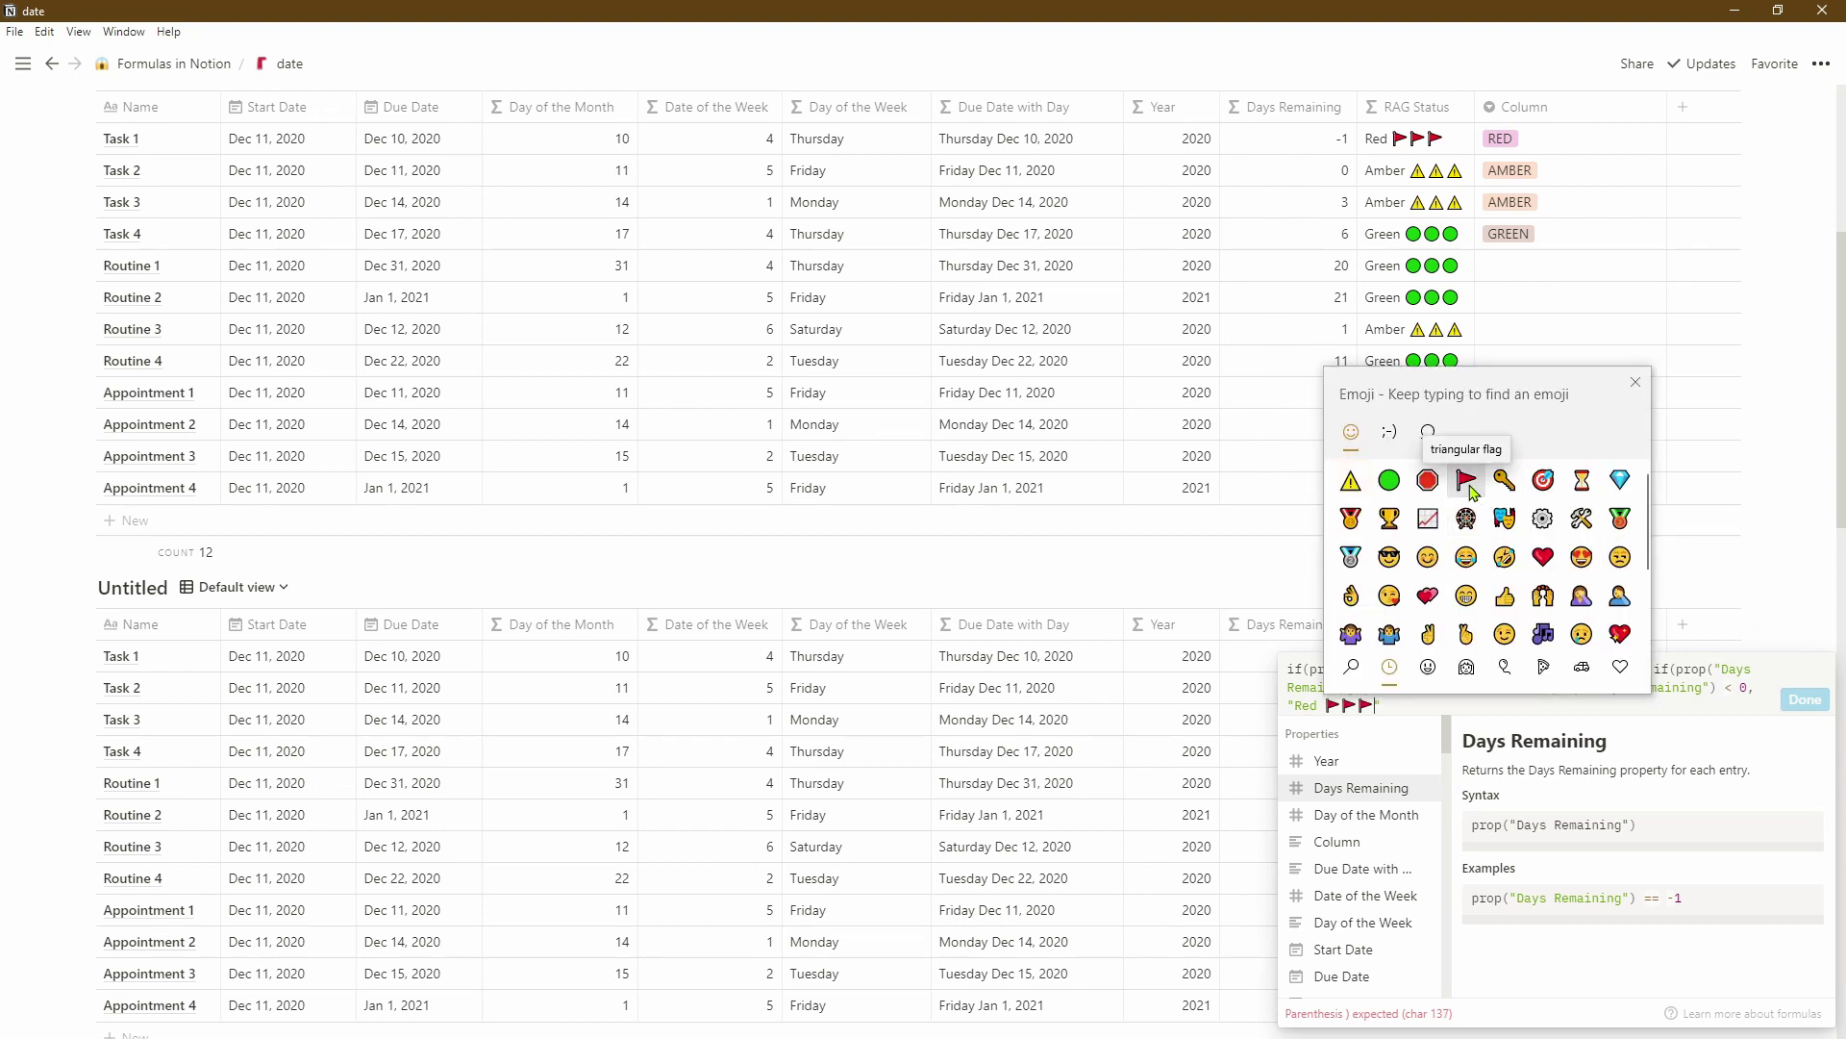
left_click(1635, 382)
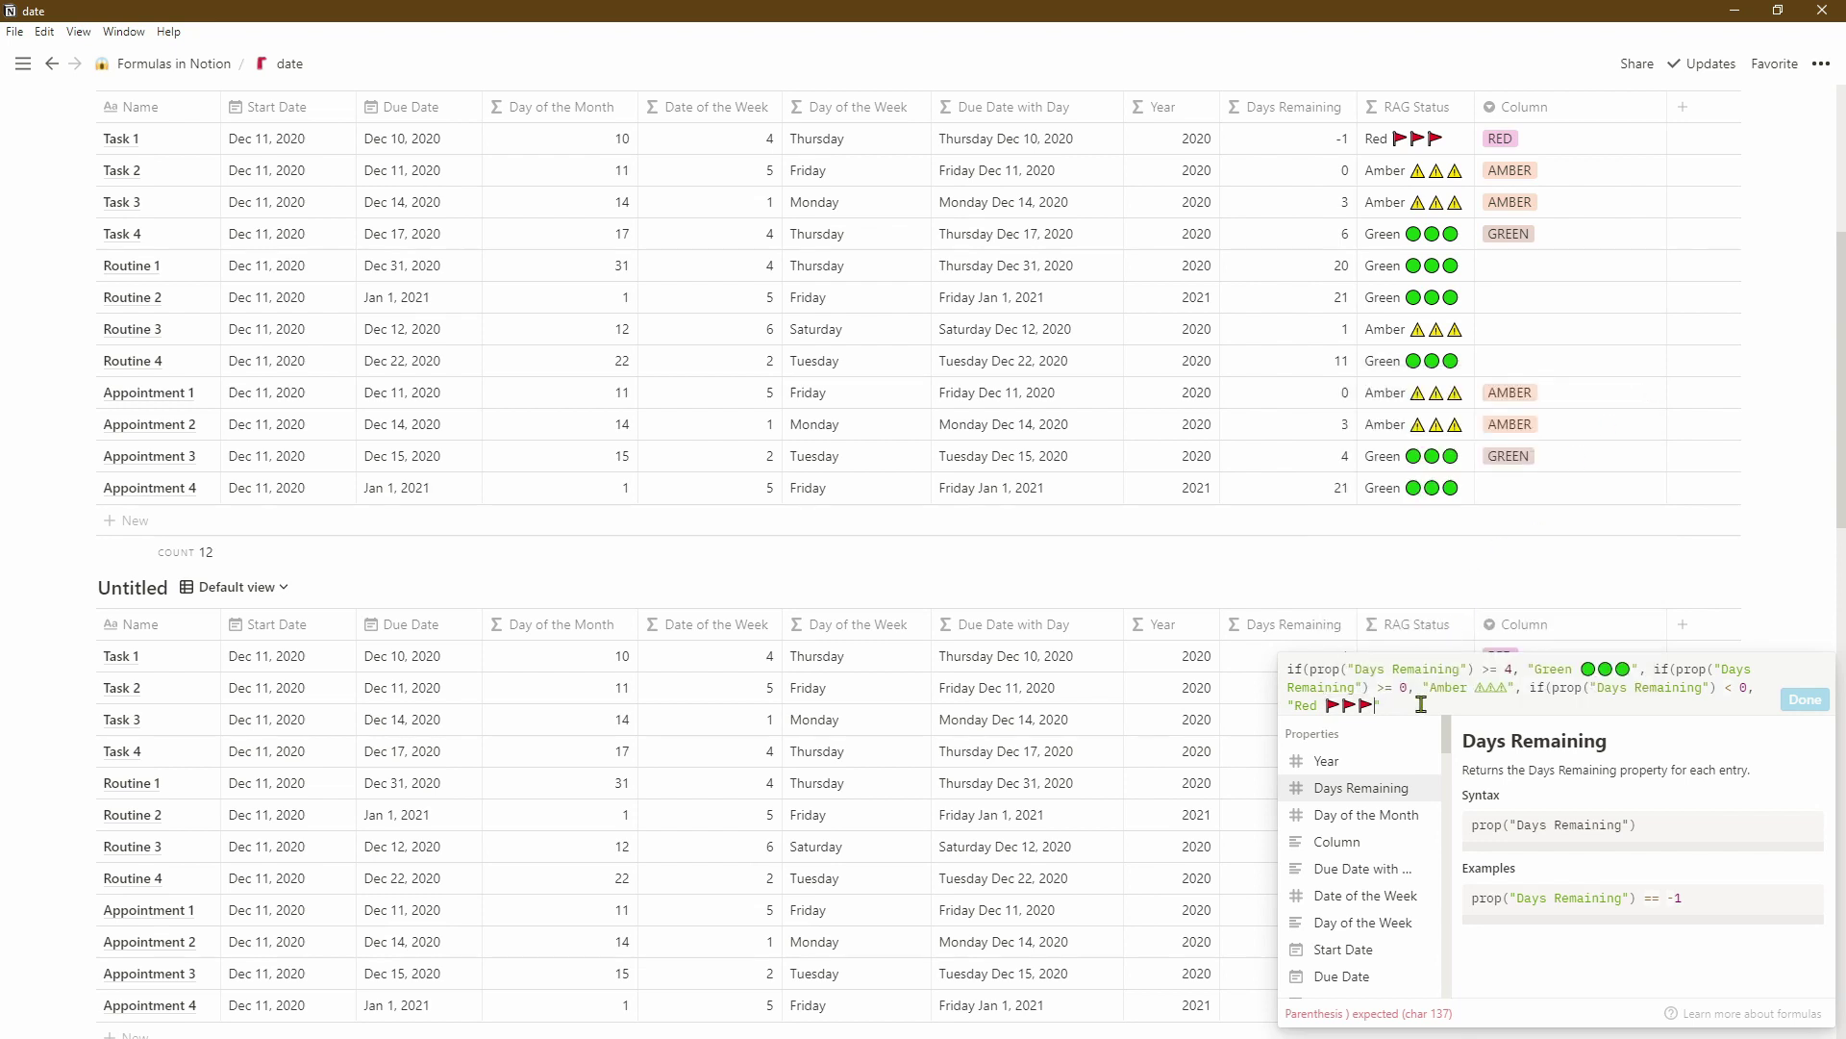
type(", \"\")))")
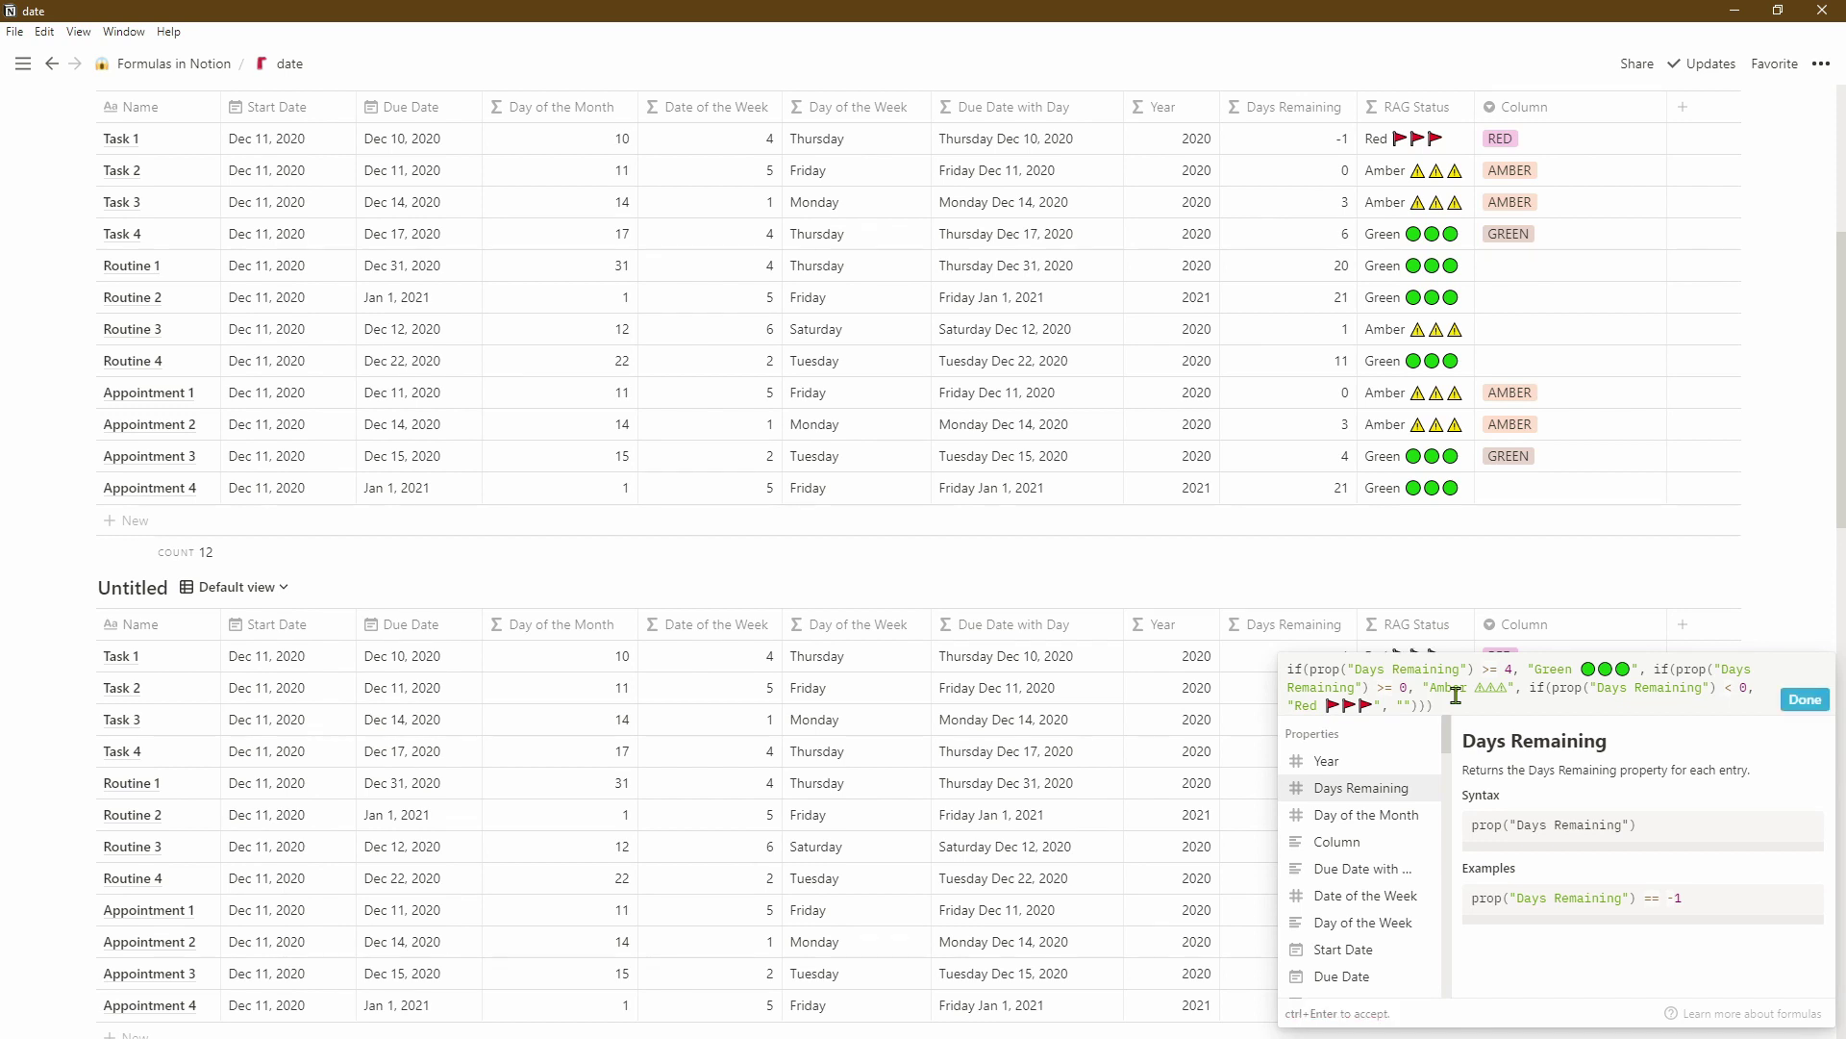
left_click(1801, 699)
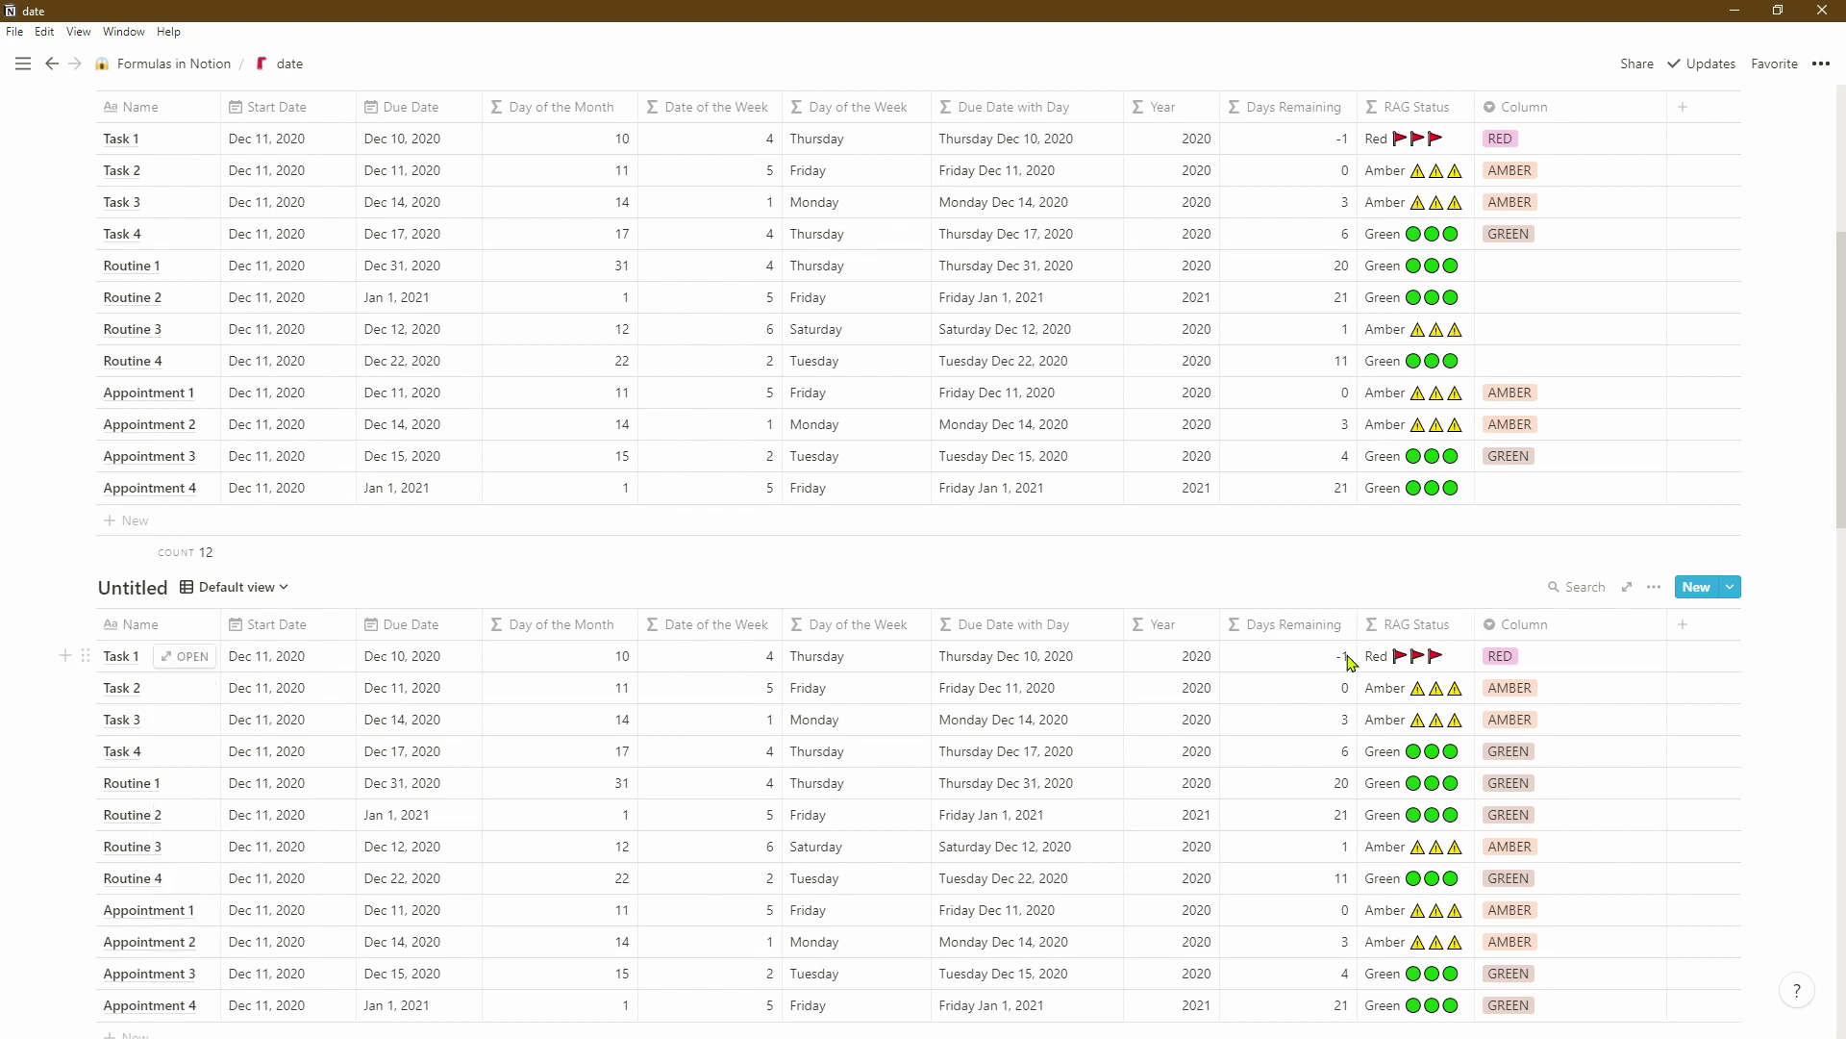
- Test the lower table's formulas by setting Task 1's due date to Dec 23, 2020, and restore it to Dec 10, 2020
left_click(428, 664)
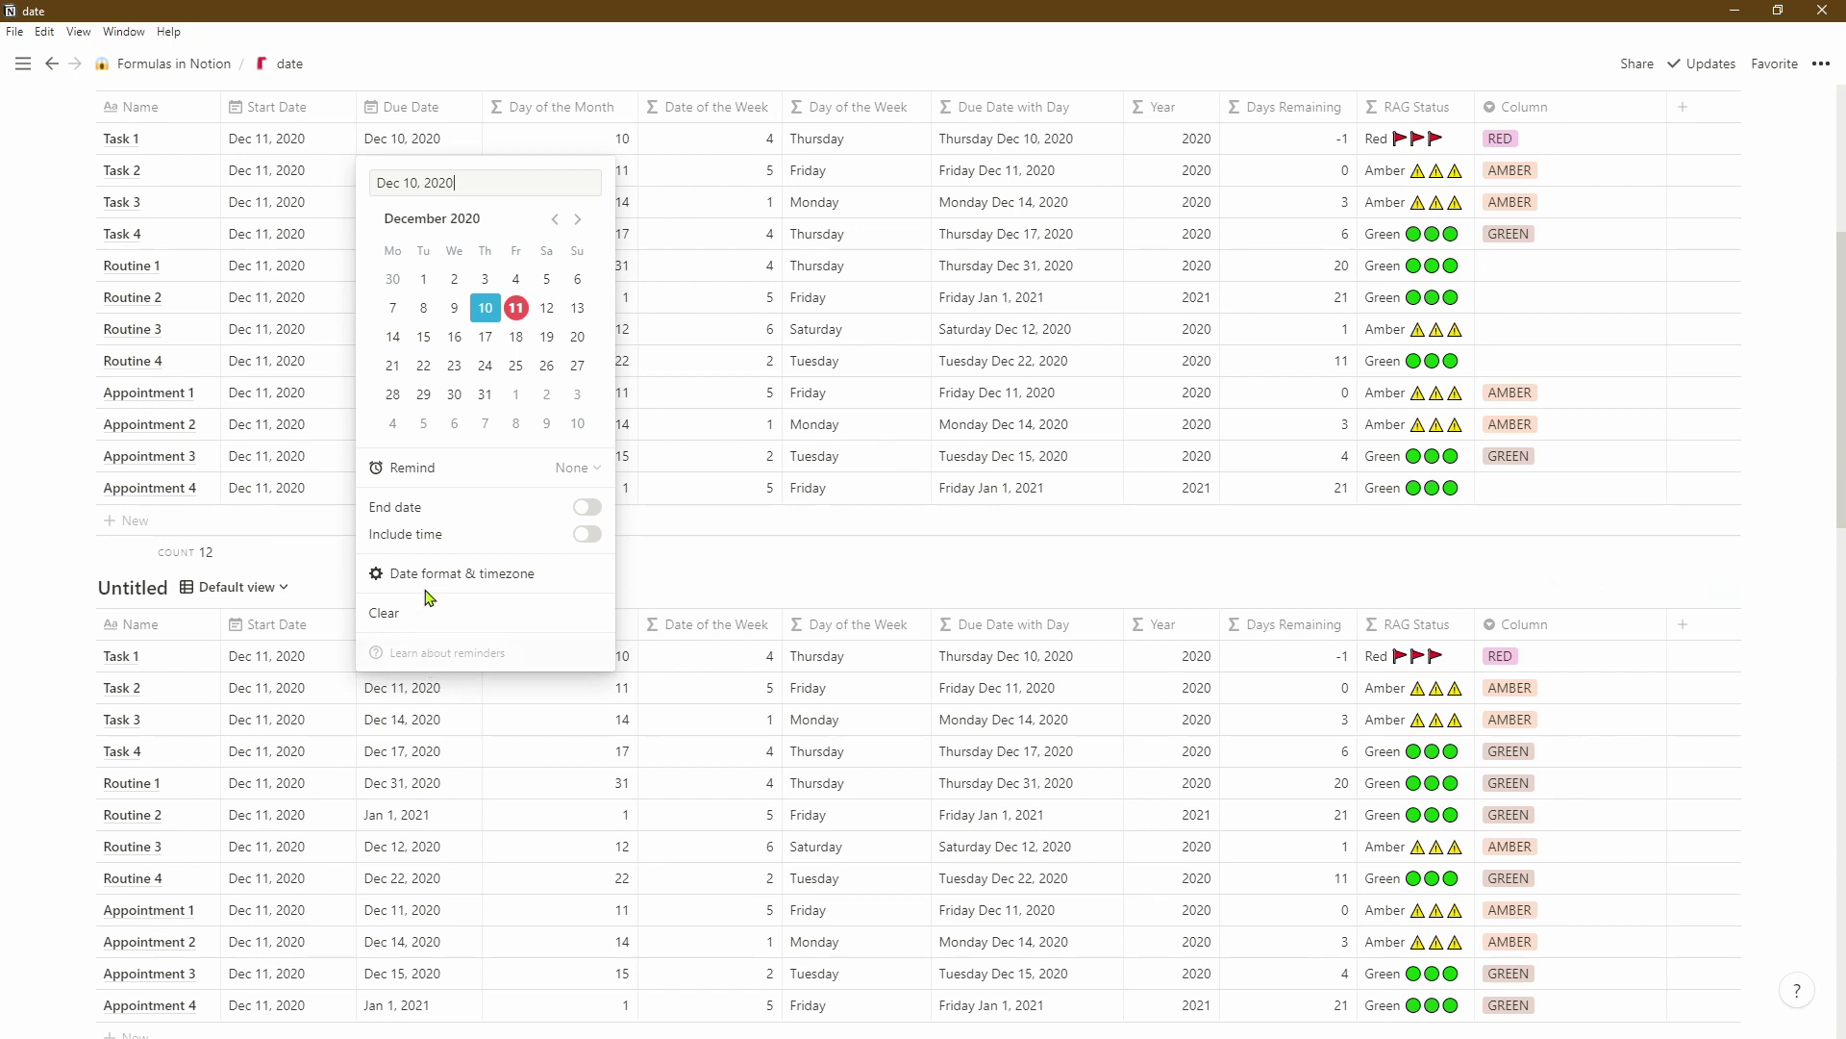
left_click(456, 365)
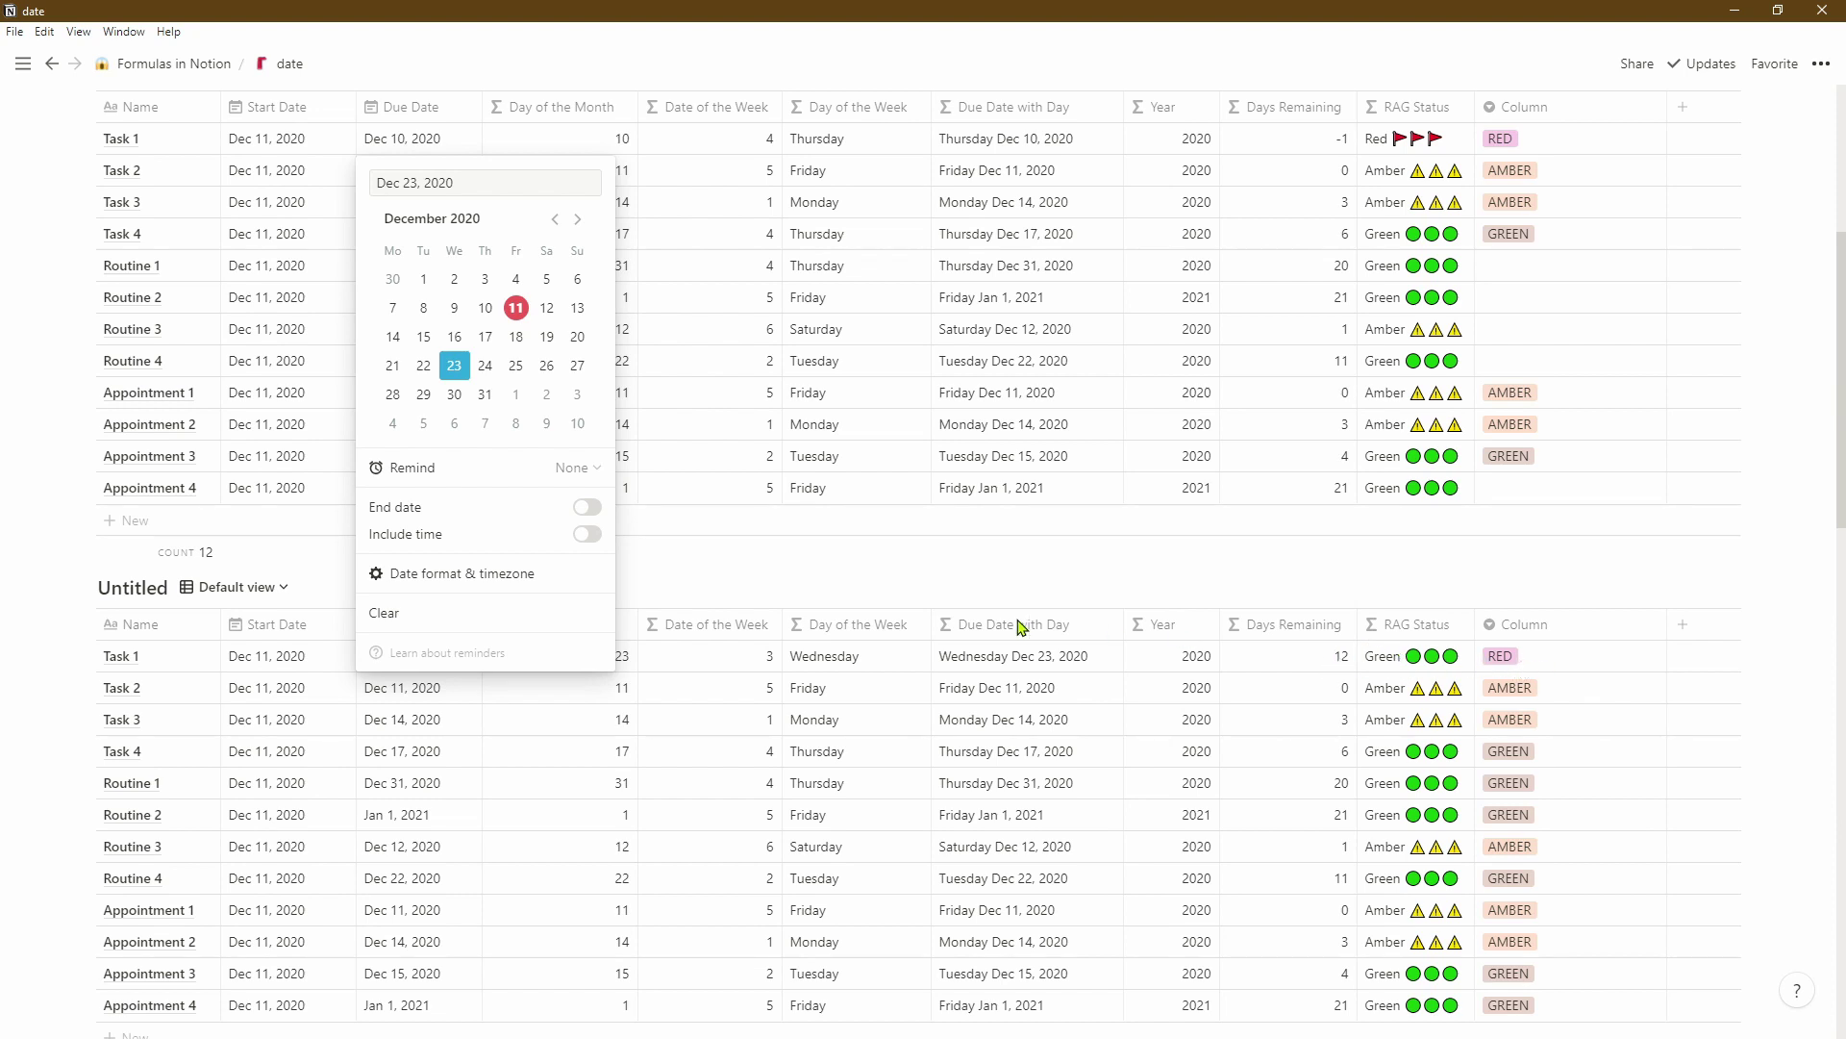
left_click(484, 309)
key("Escape")
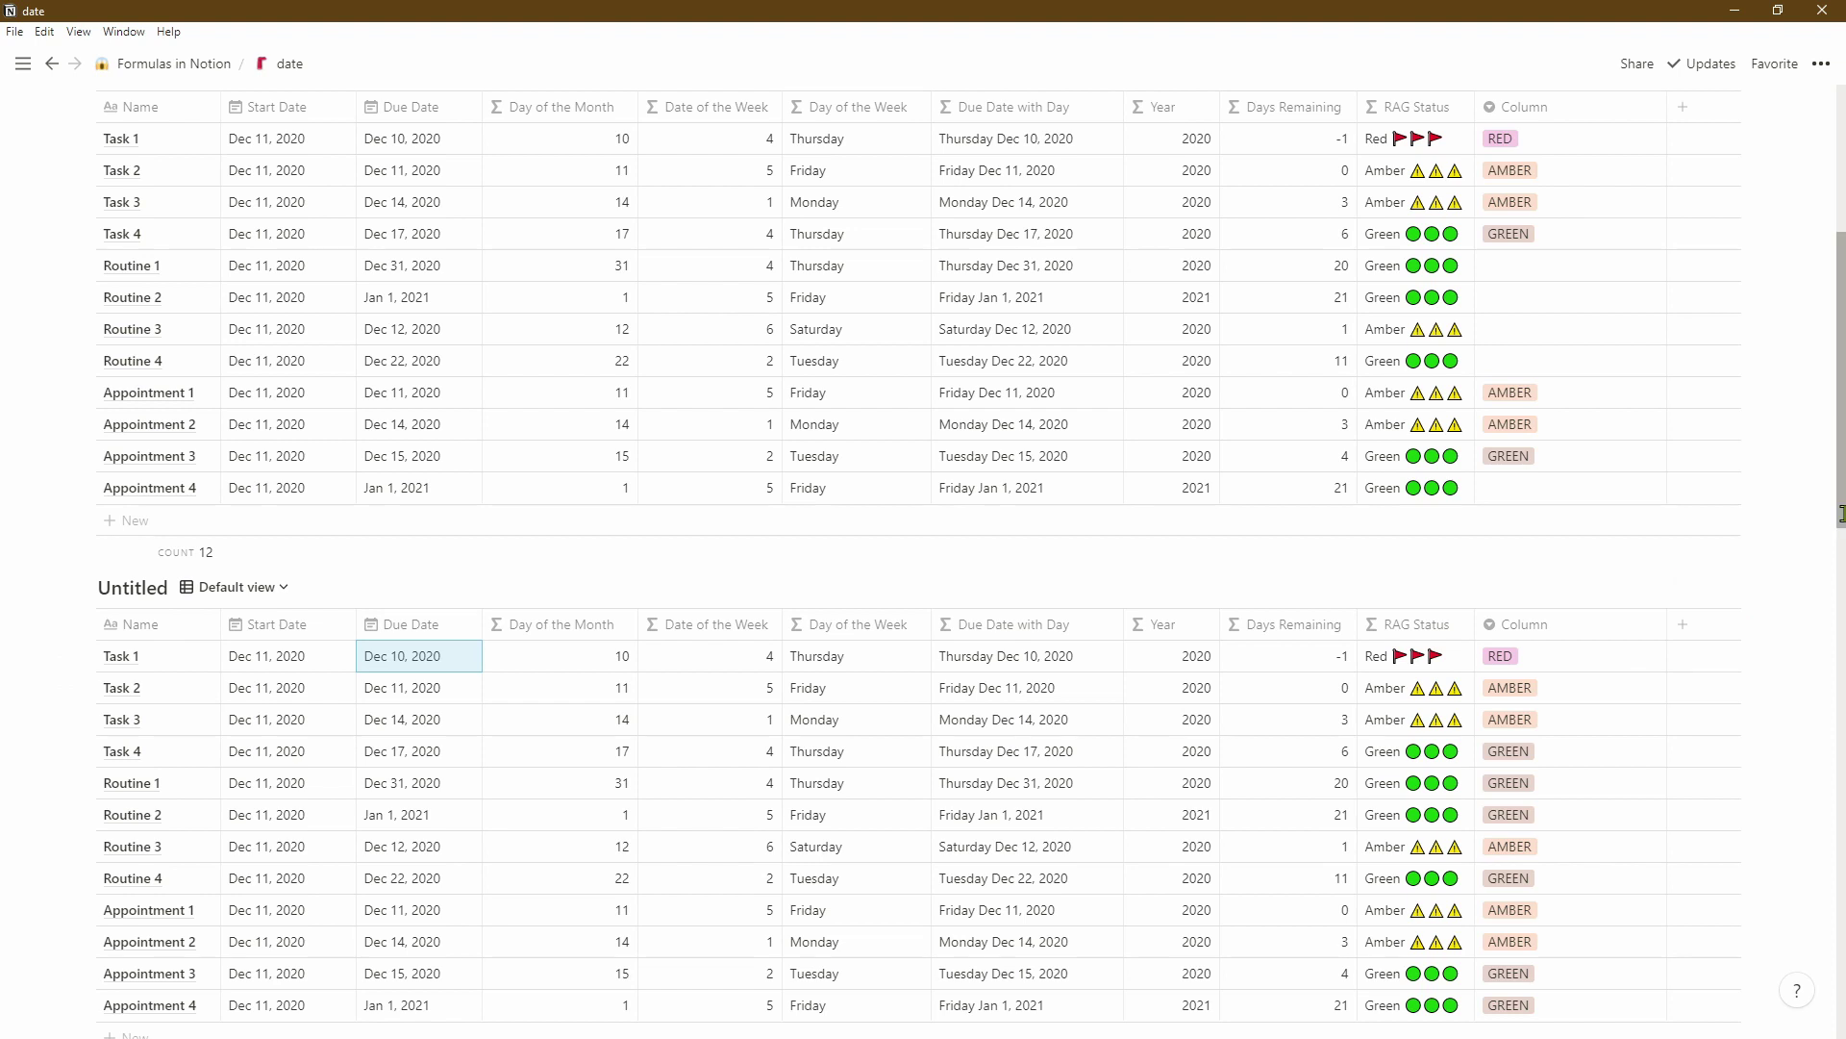
- Add a filter on the Due Date property to the lower table's Default view
scroll(1841, 520, "down", 1)
scroll(1841, 519, "down", 1)
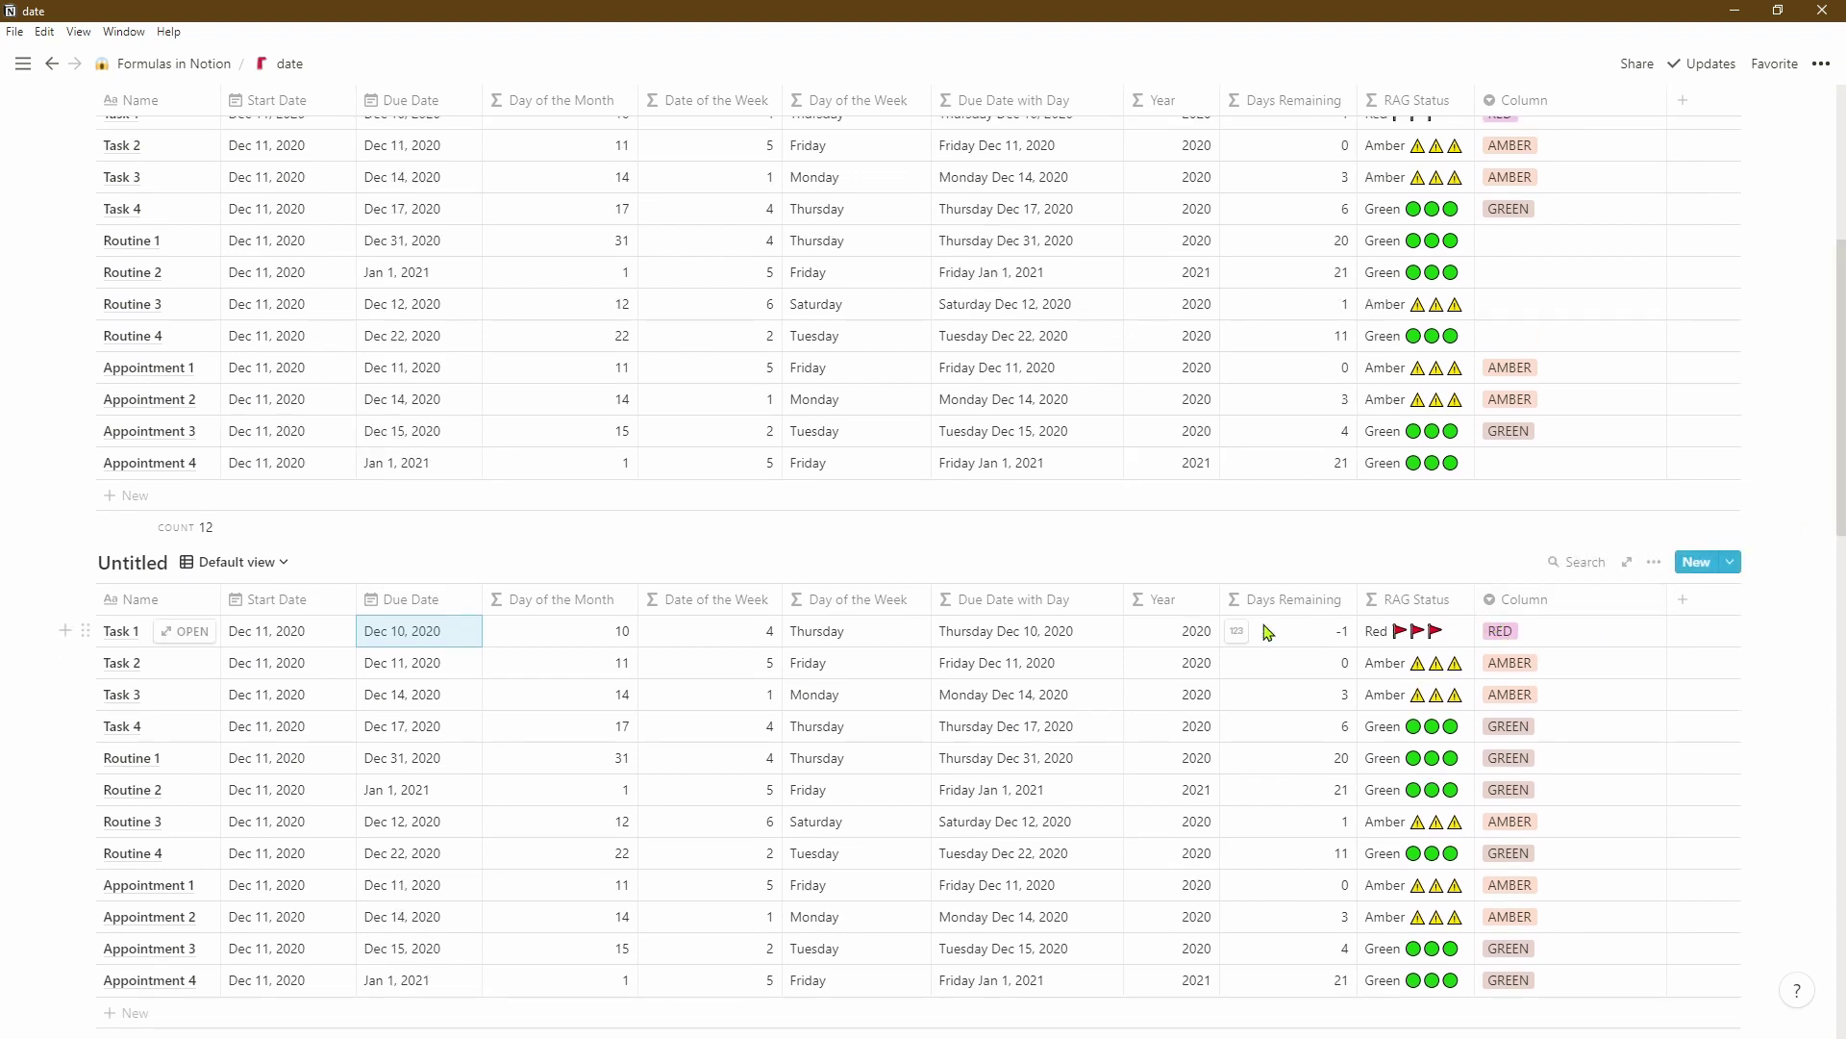
left_click(1654, 563)
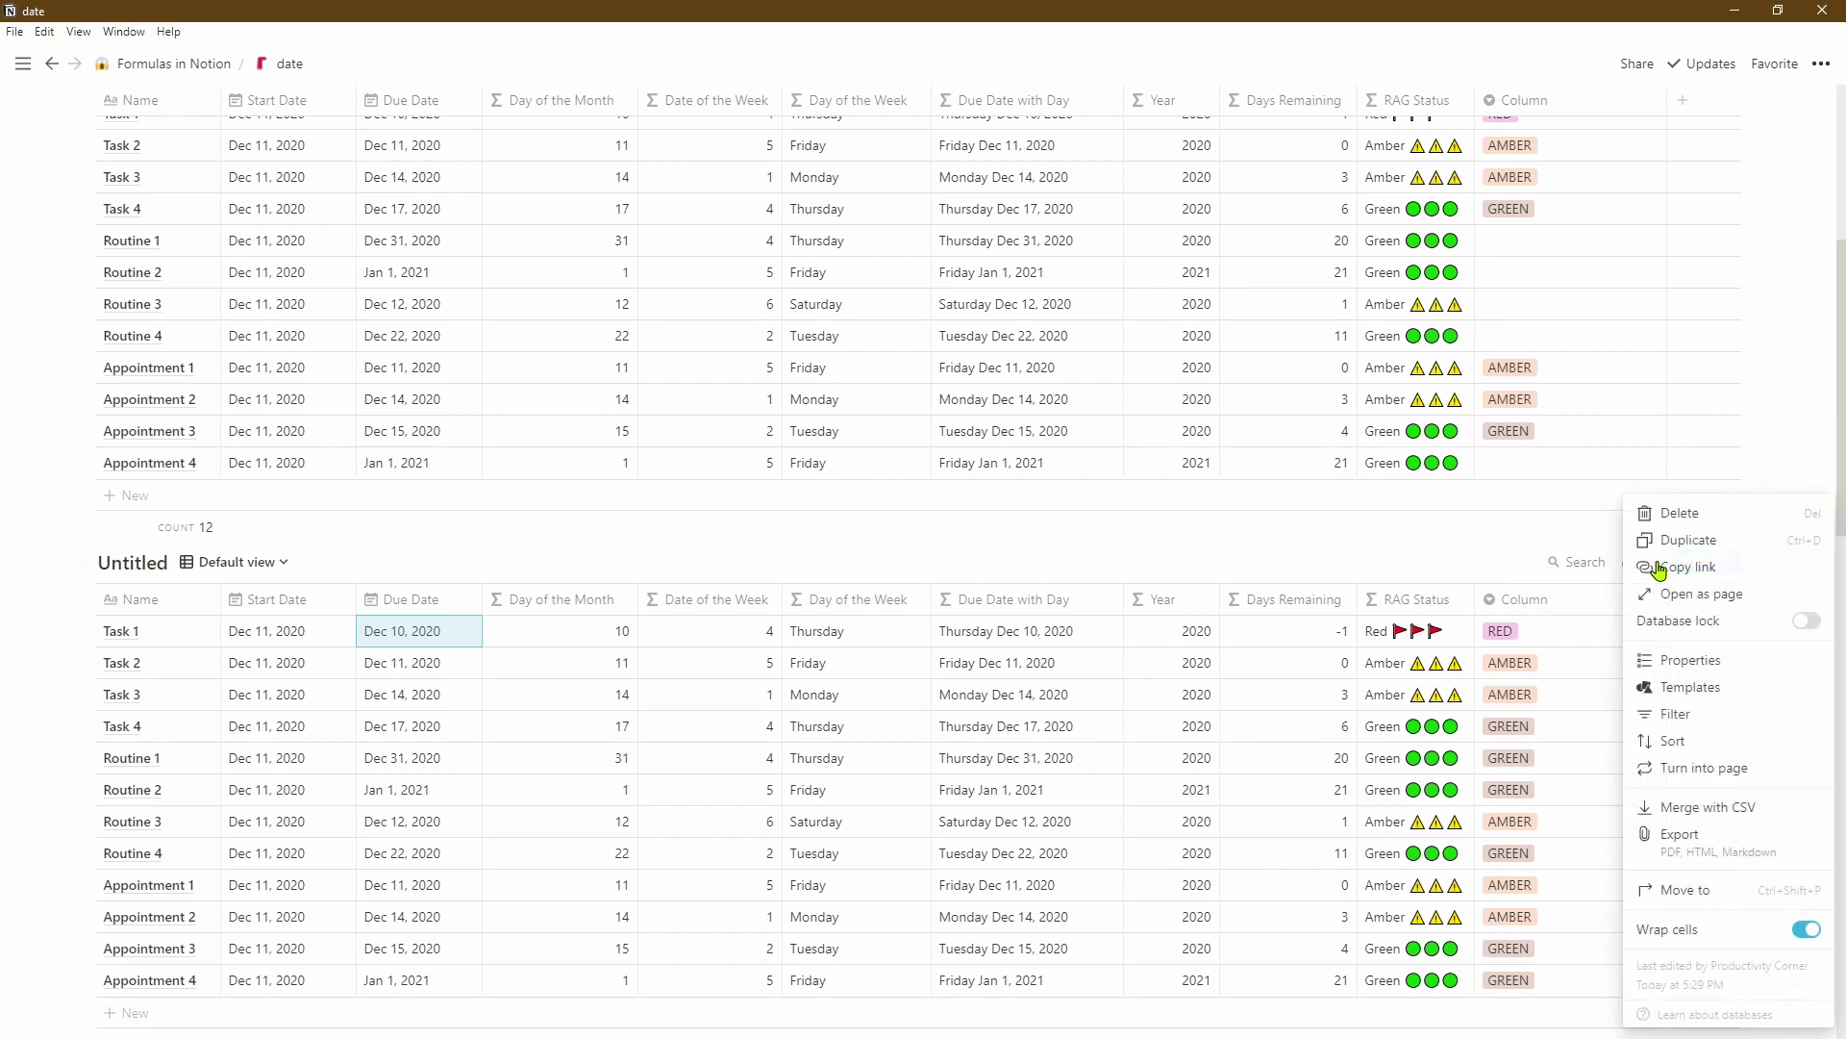
left_click(1718, 718)
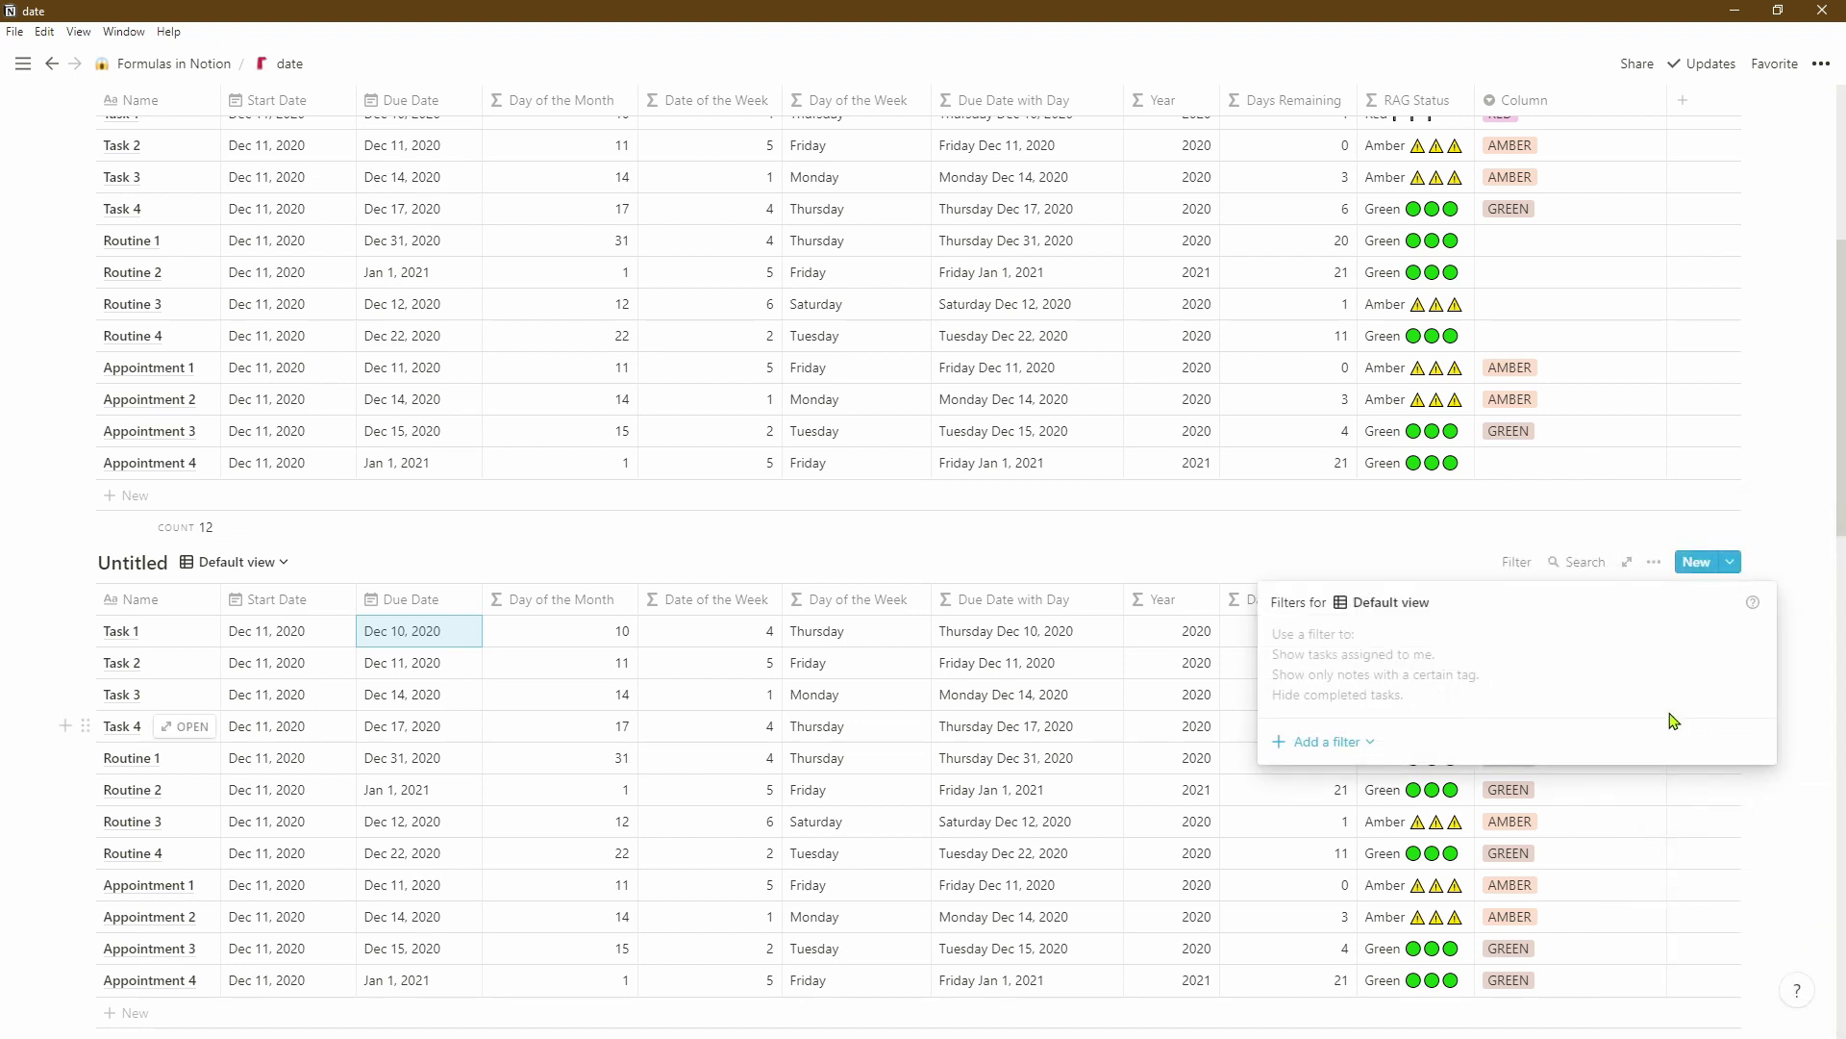
left_click(1326, 743)
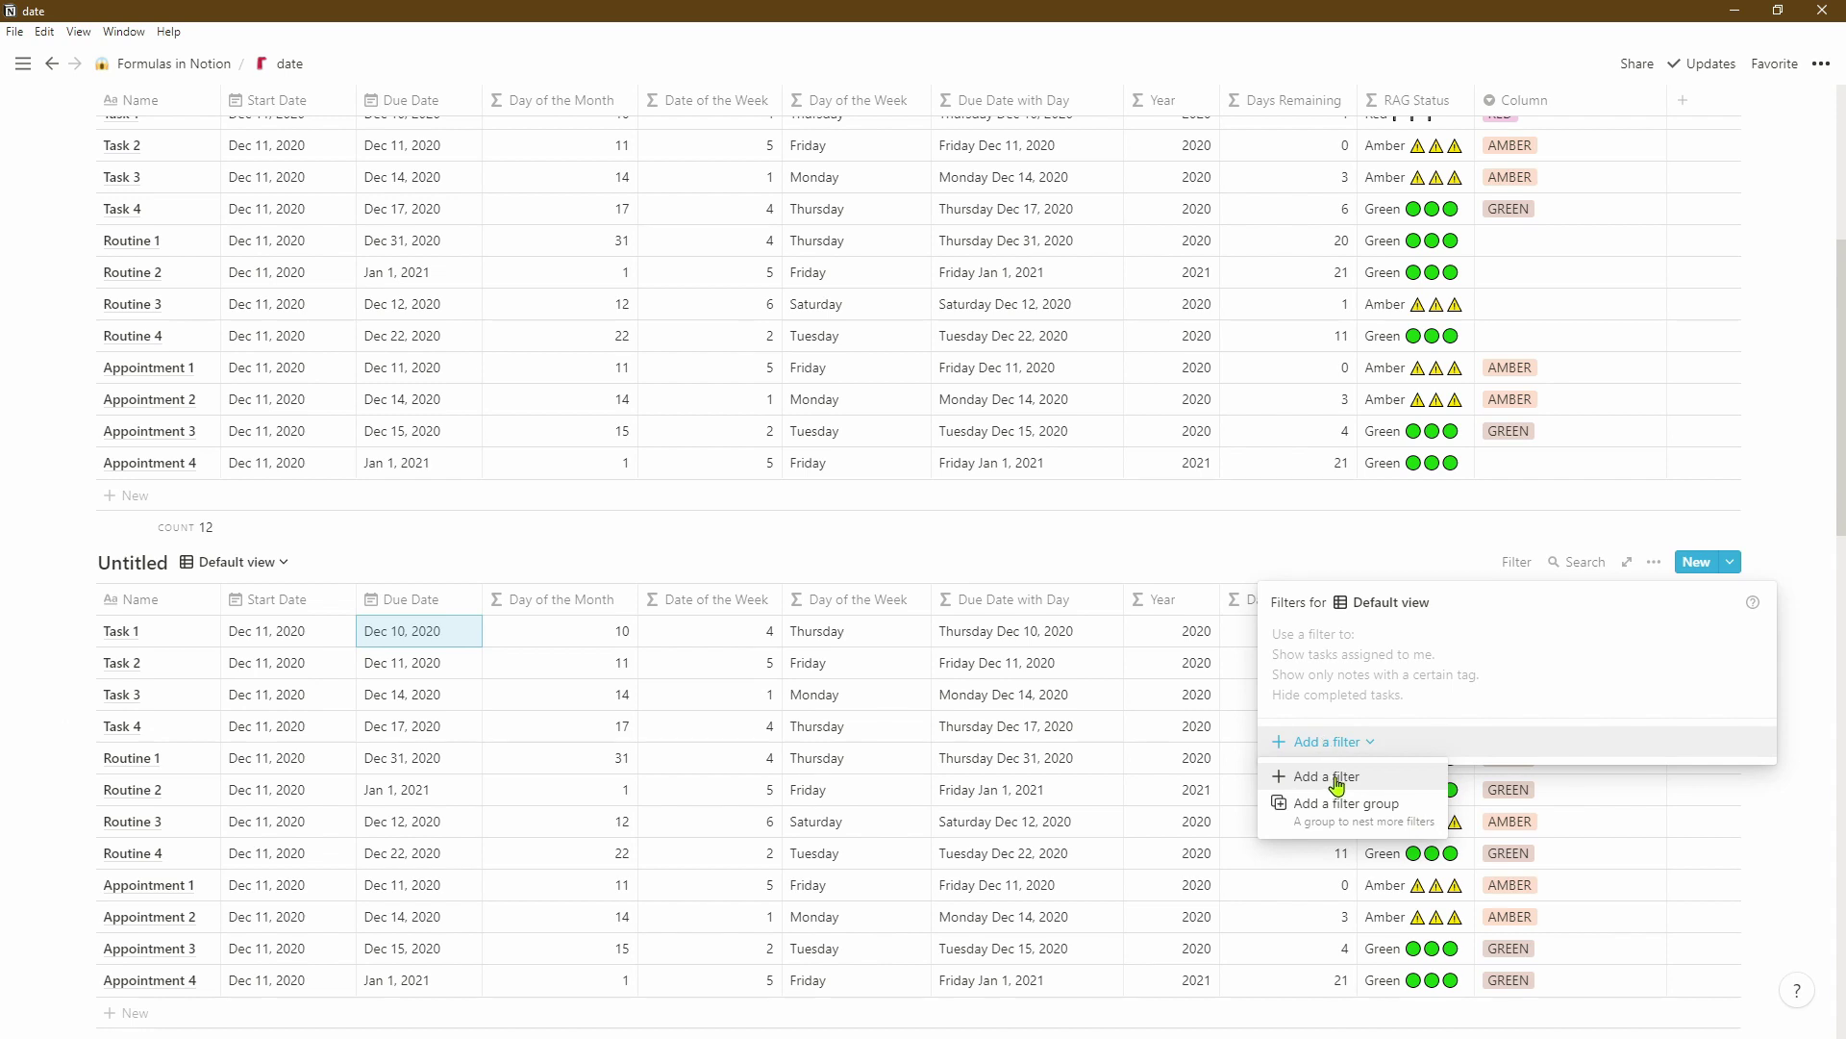
left_click(1414, 786)
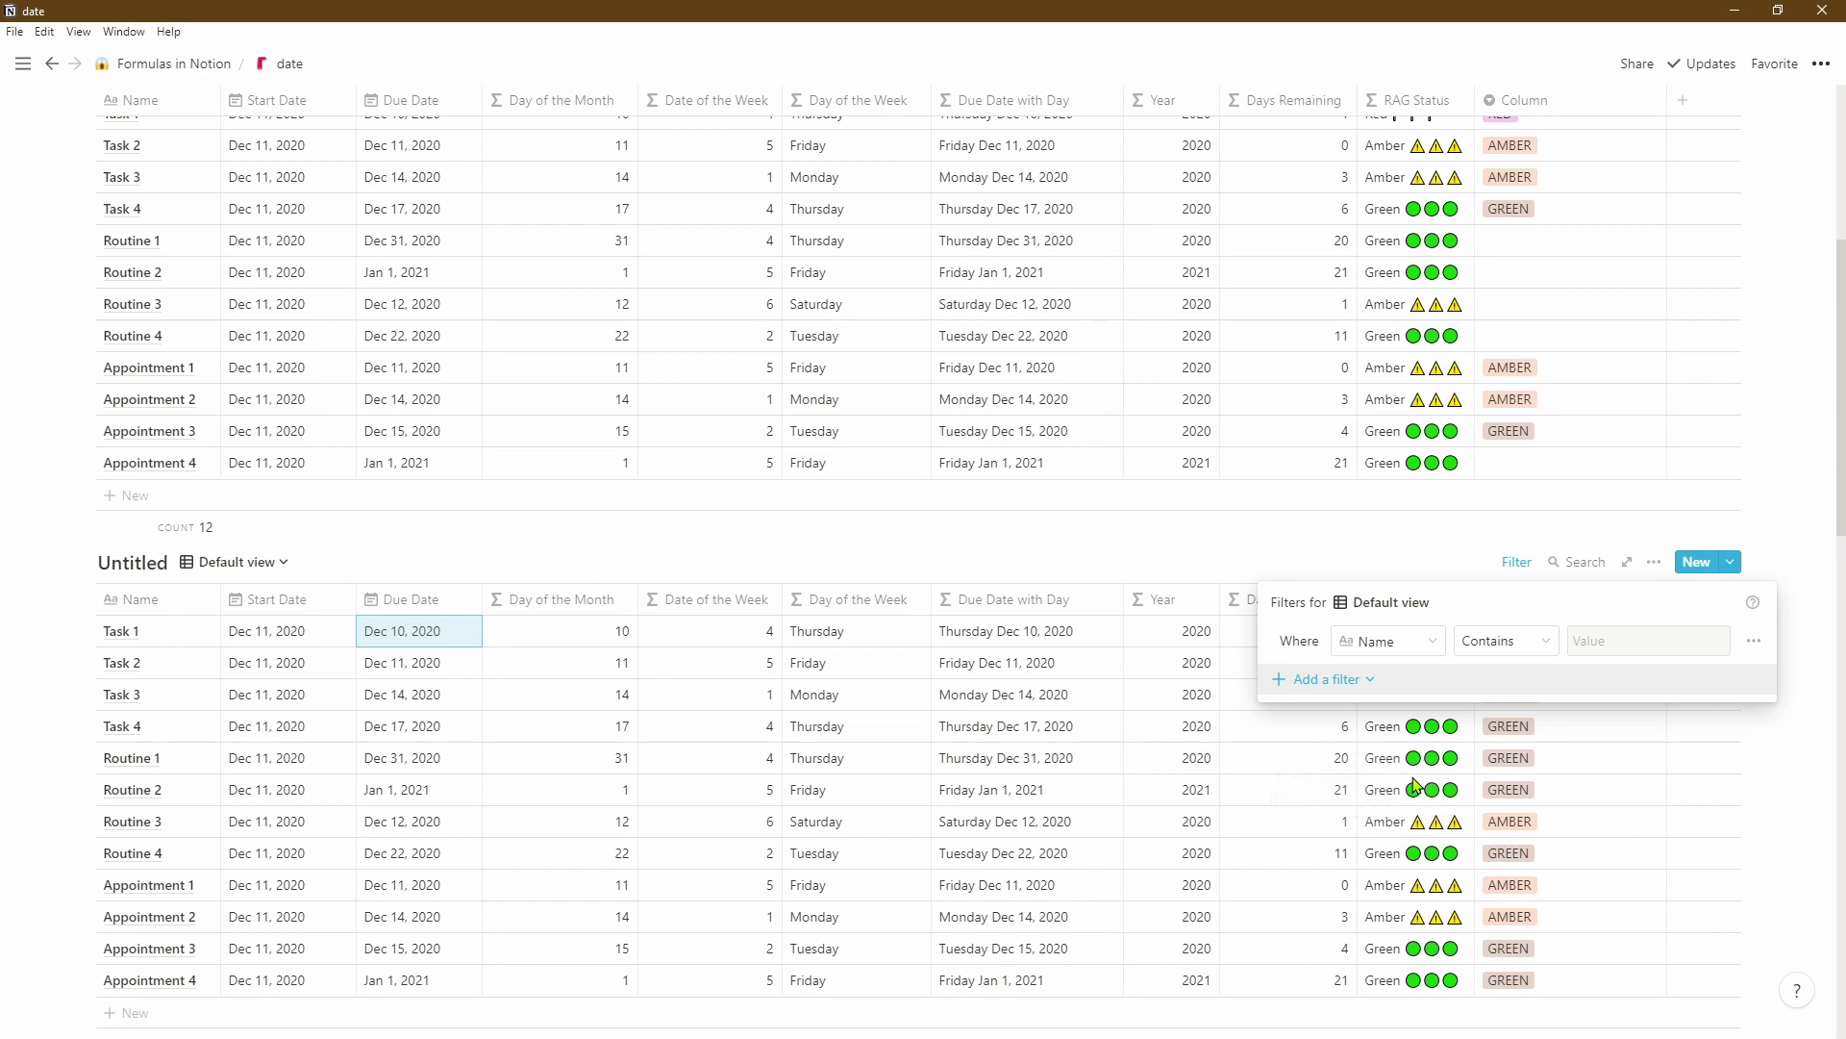
left_click(1435, 649)
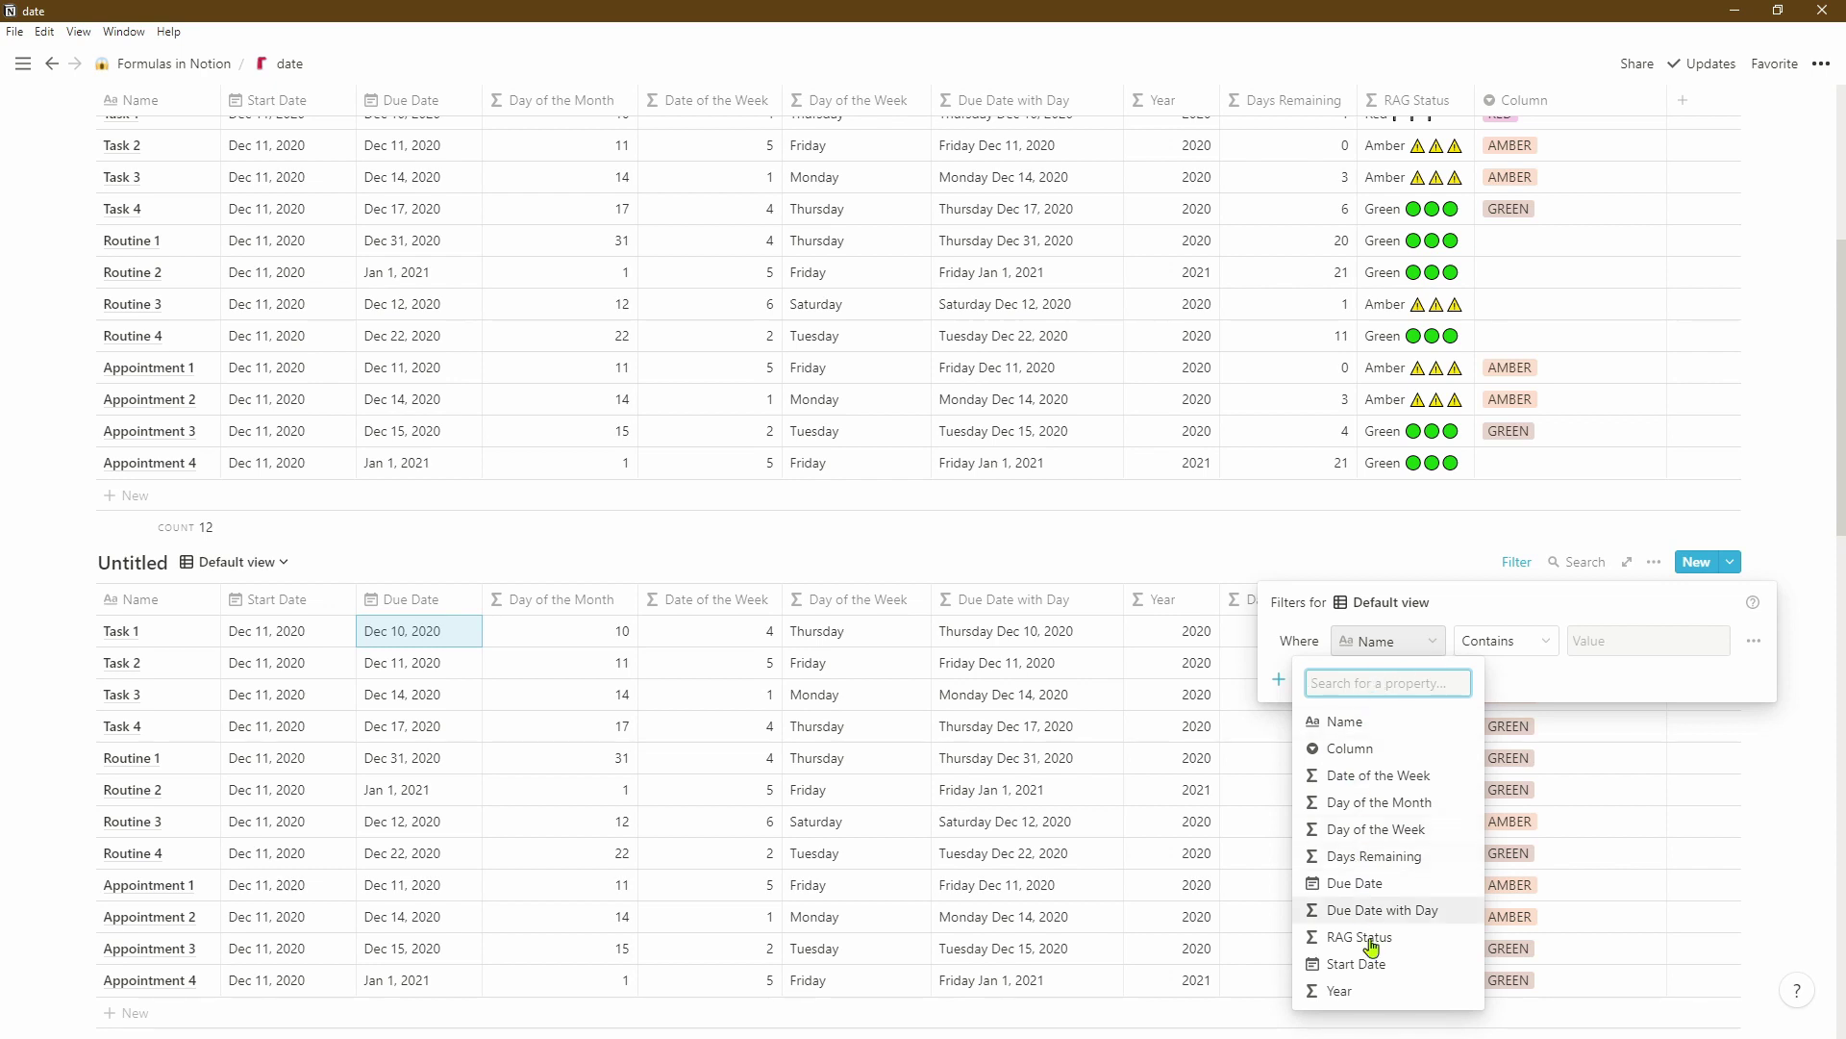
left_click(1385, 883)
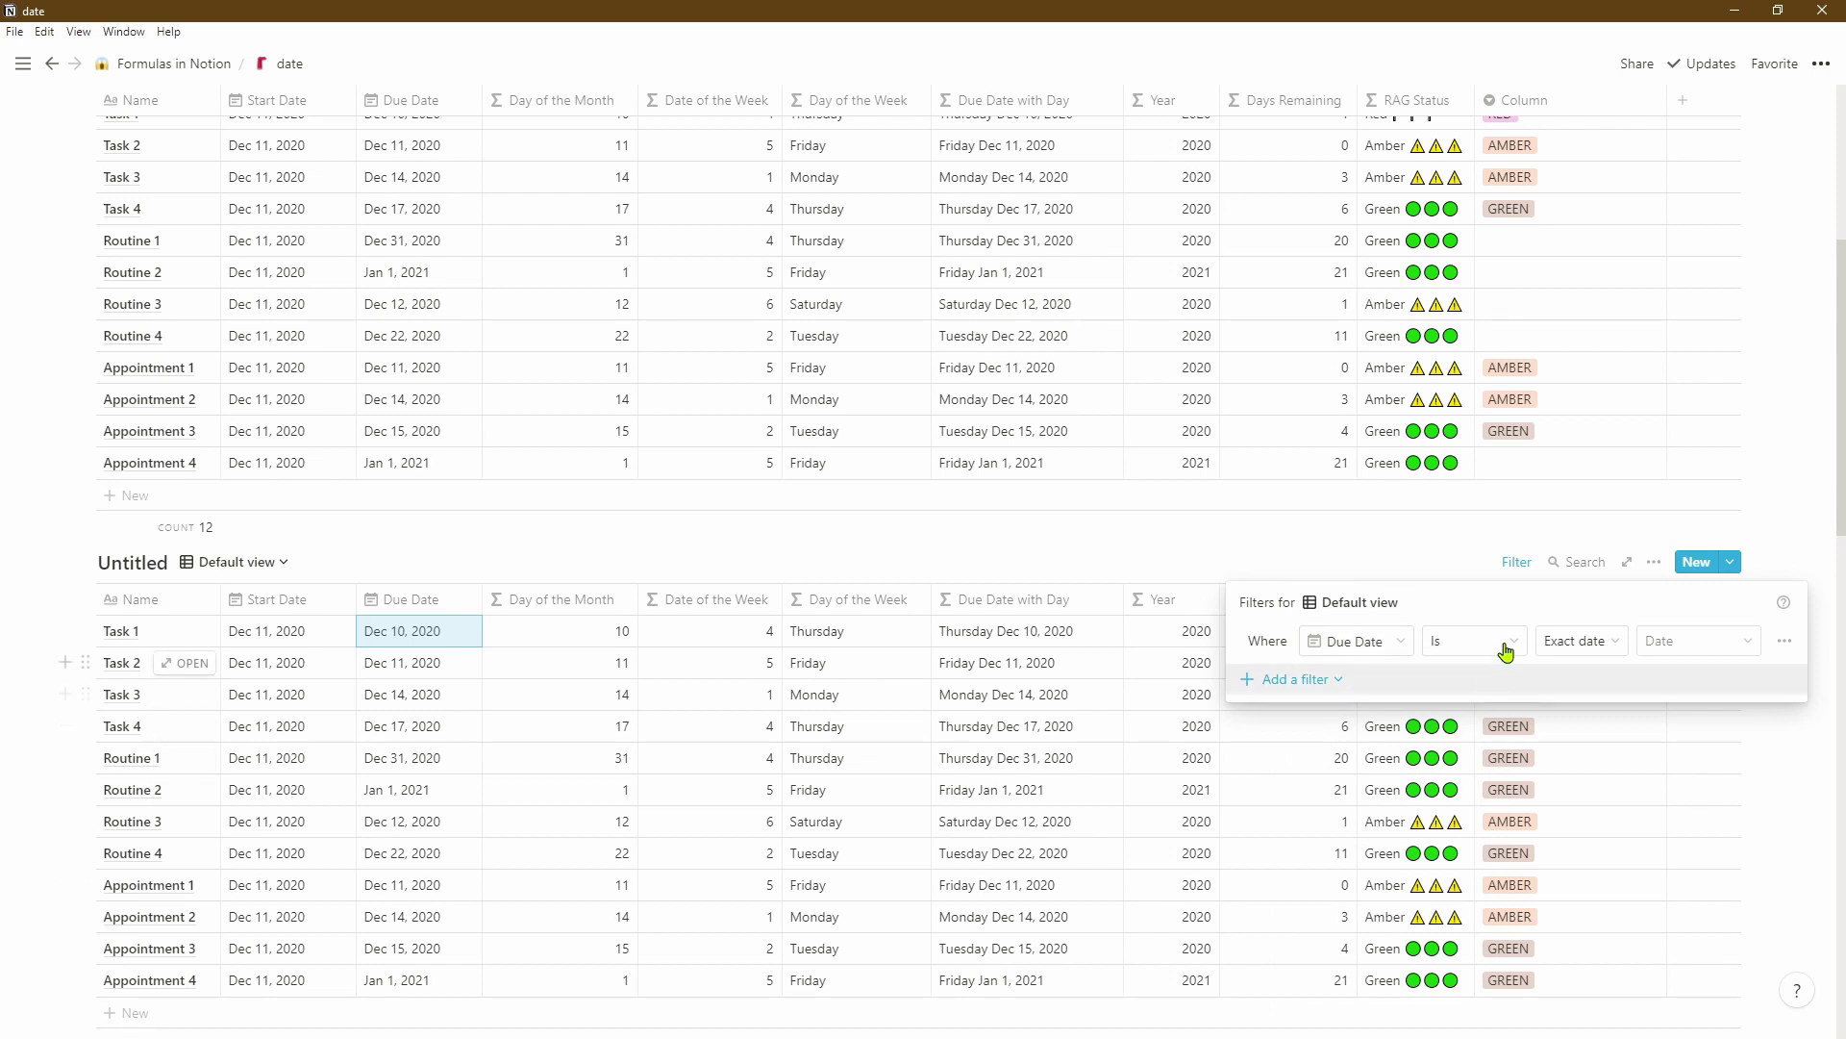
- Set the Due Date filter to "Is on or before" with the relative date "One week from now"
left_click(1594, 651)
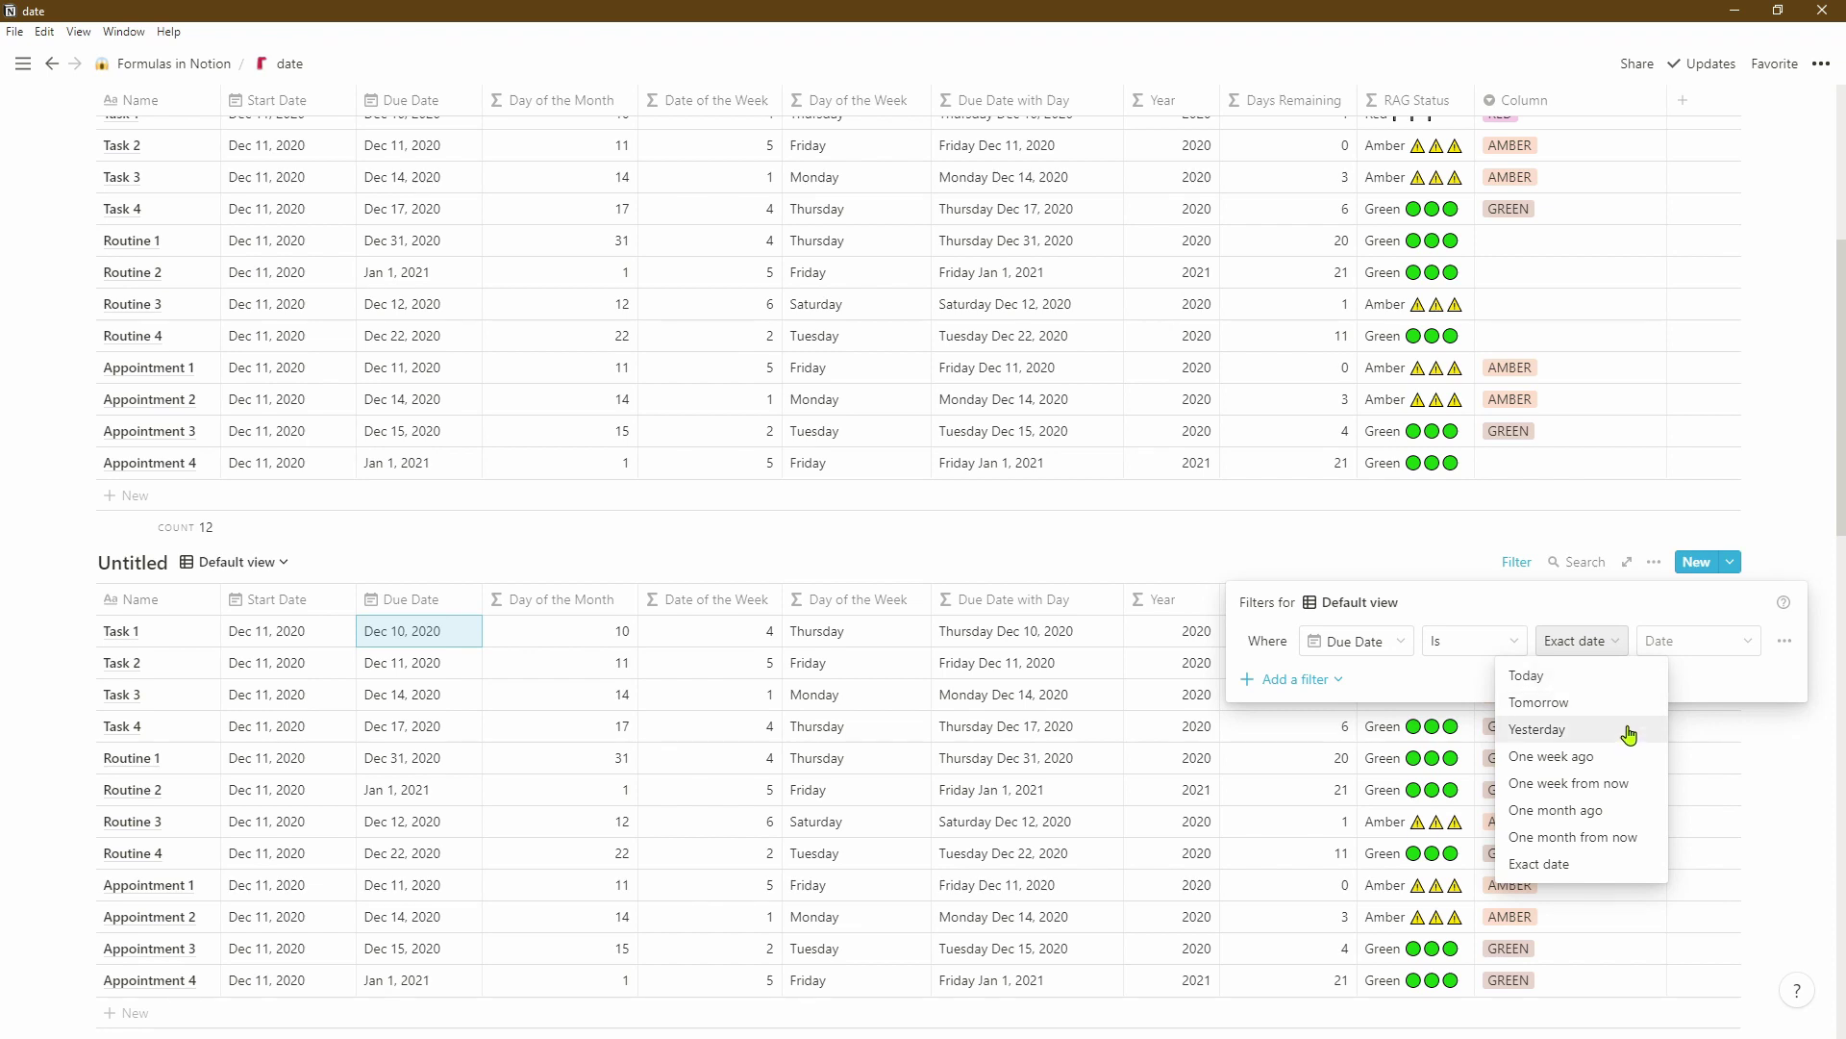
left_click(1637, 793)
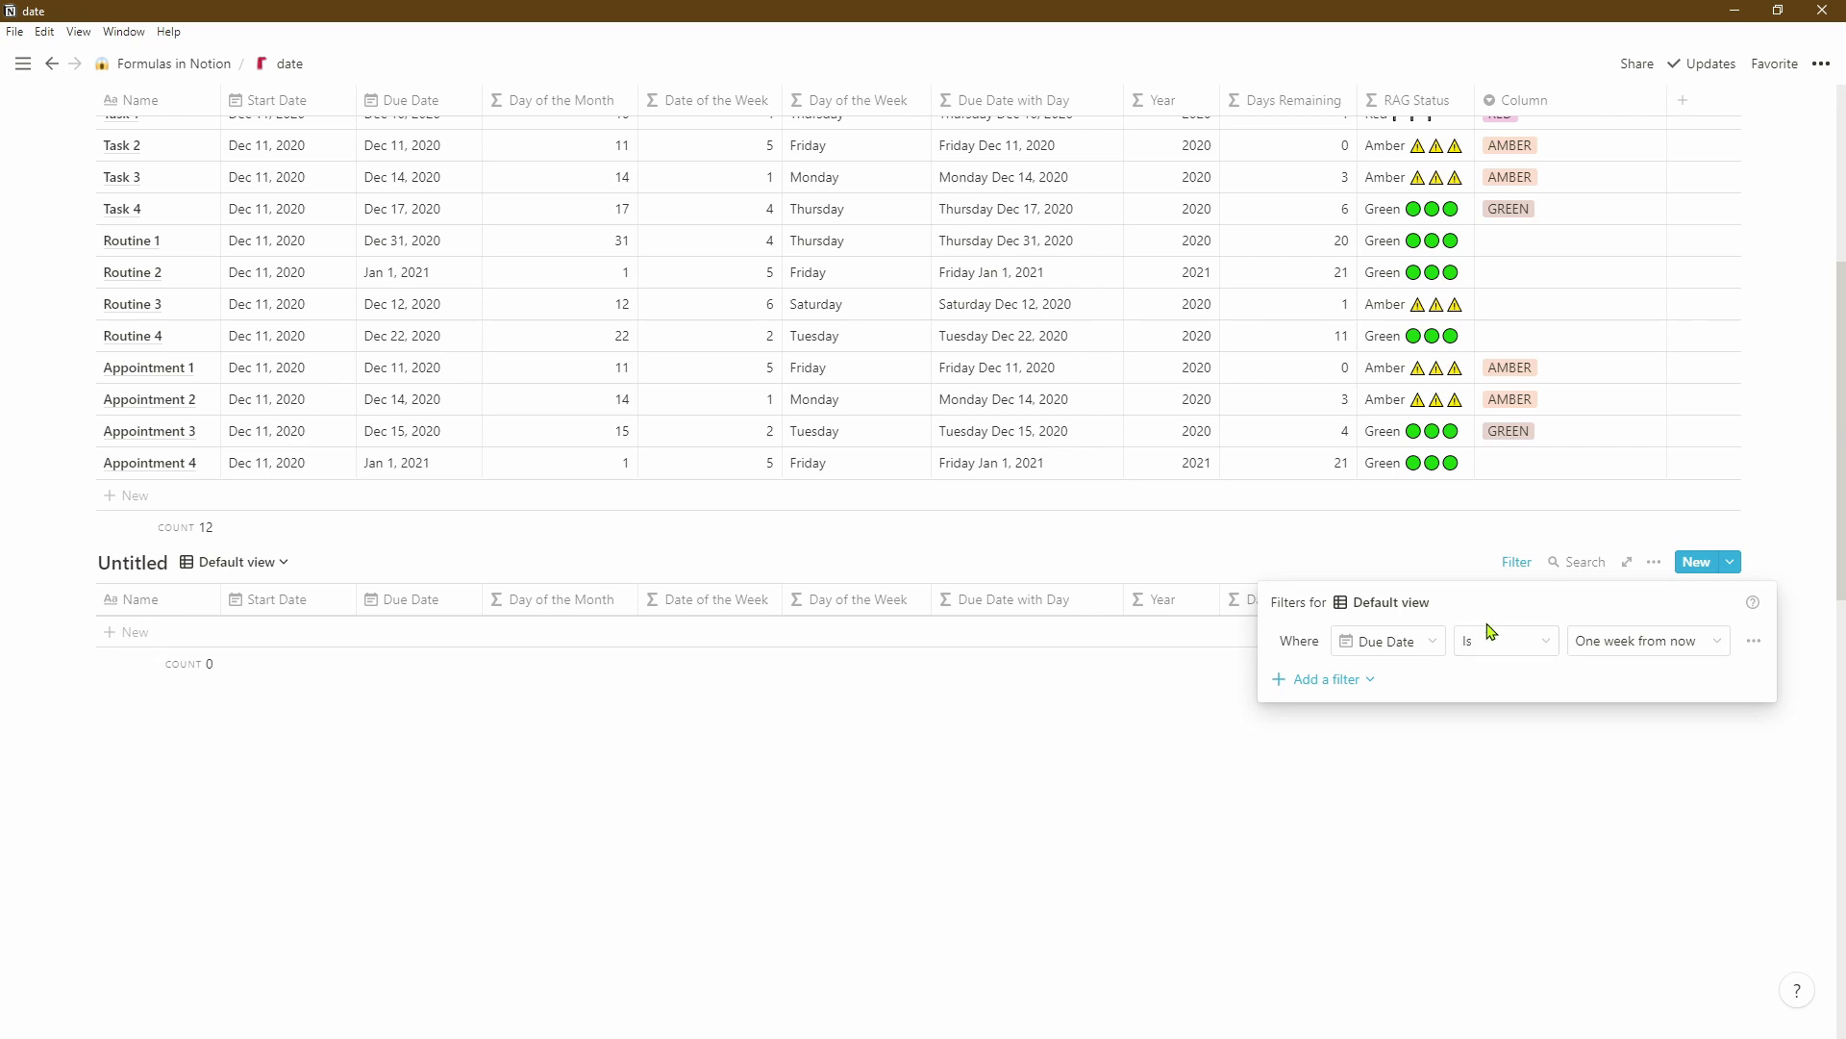
left_click(1504, 651)
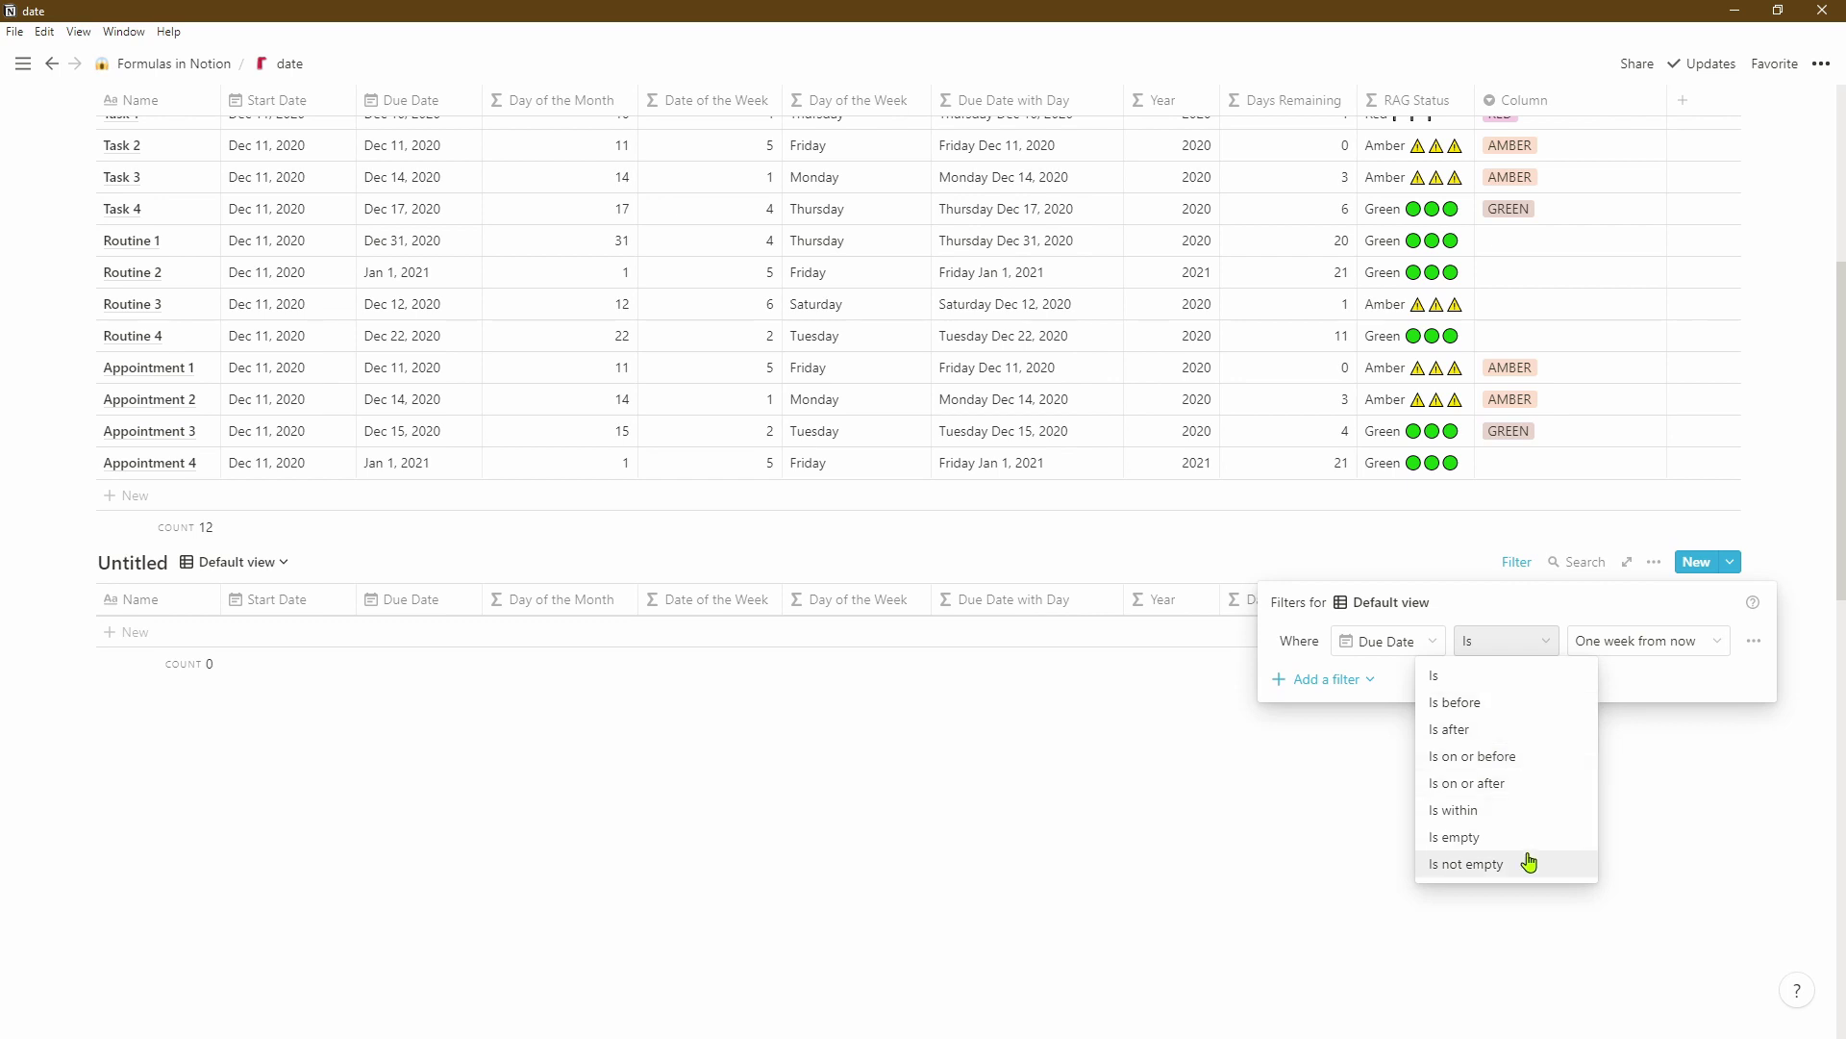
left_click(1546, 765)
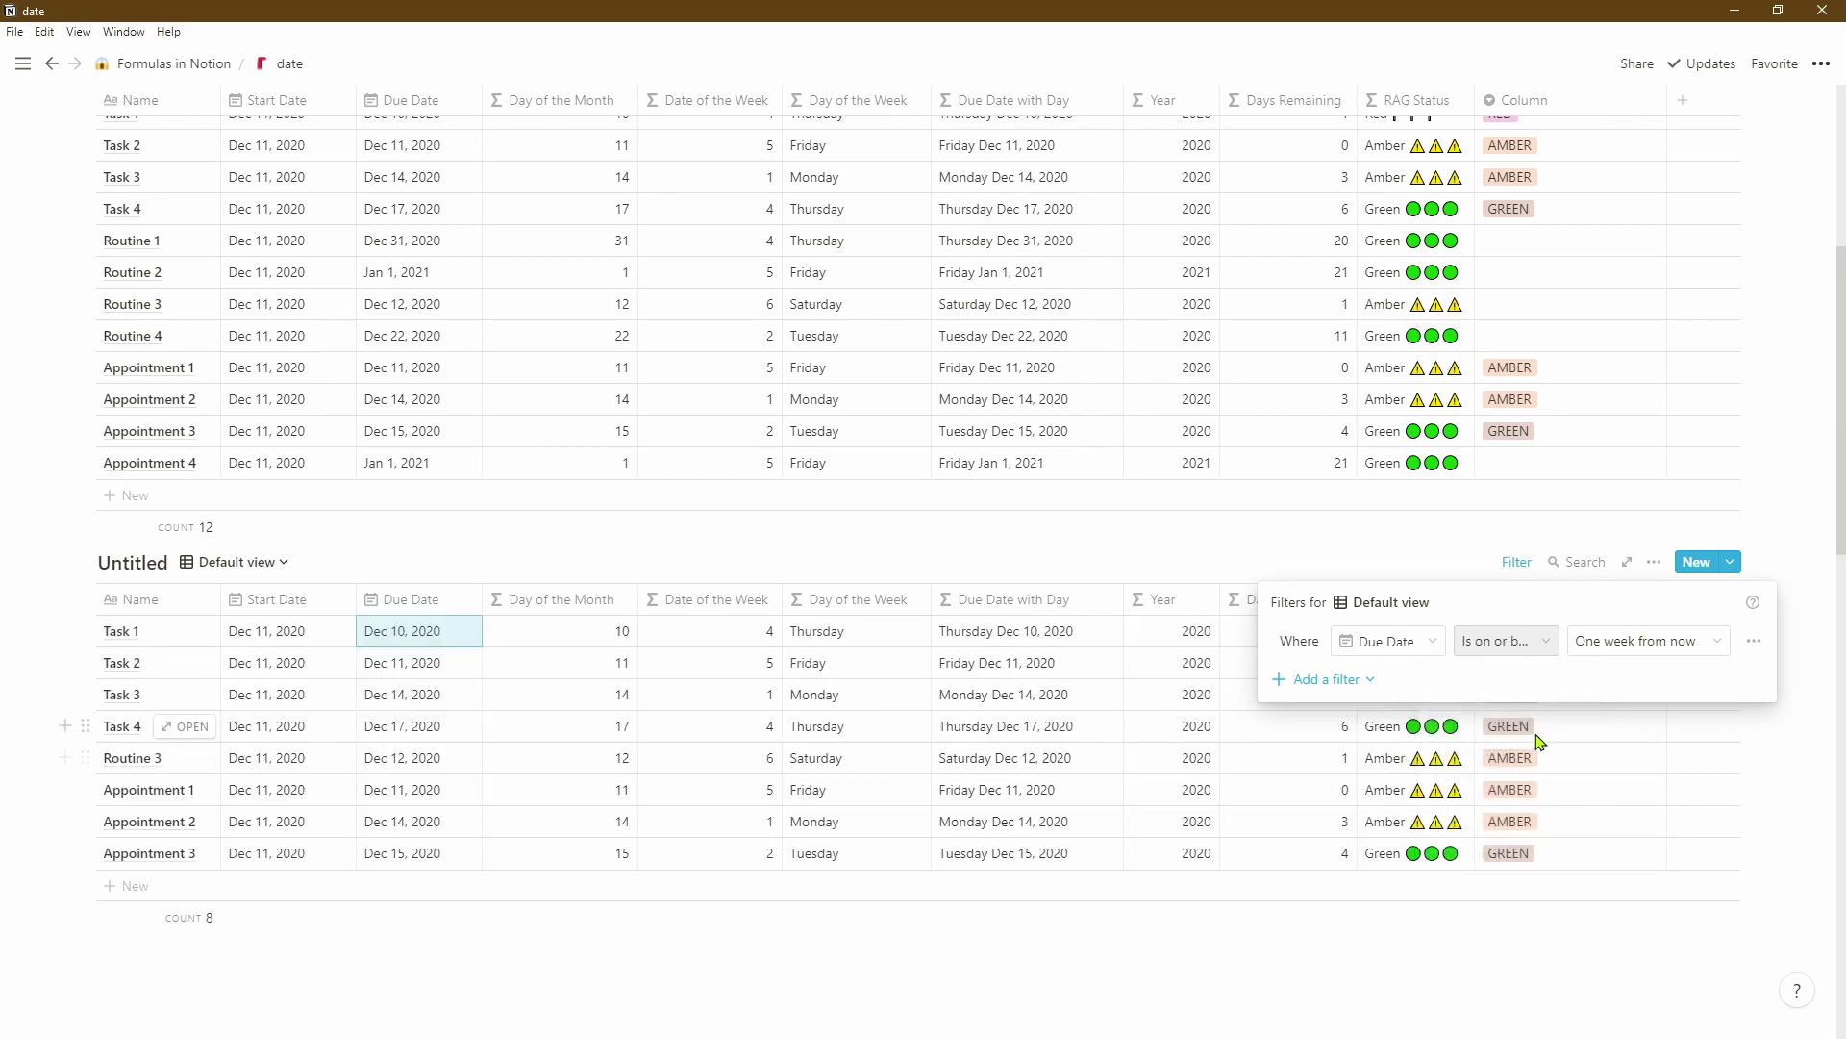
left_click(1697, 729)
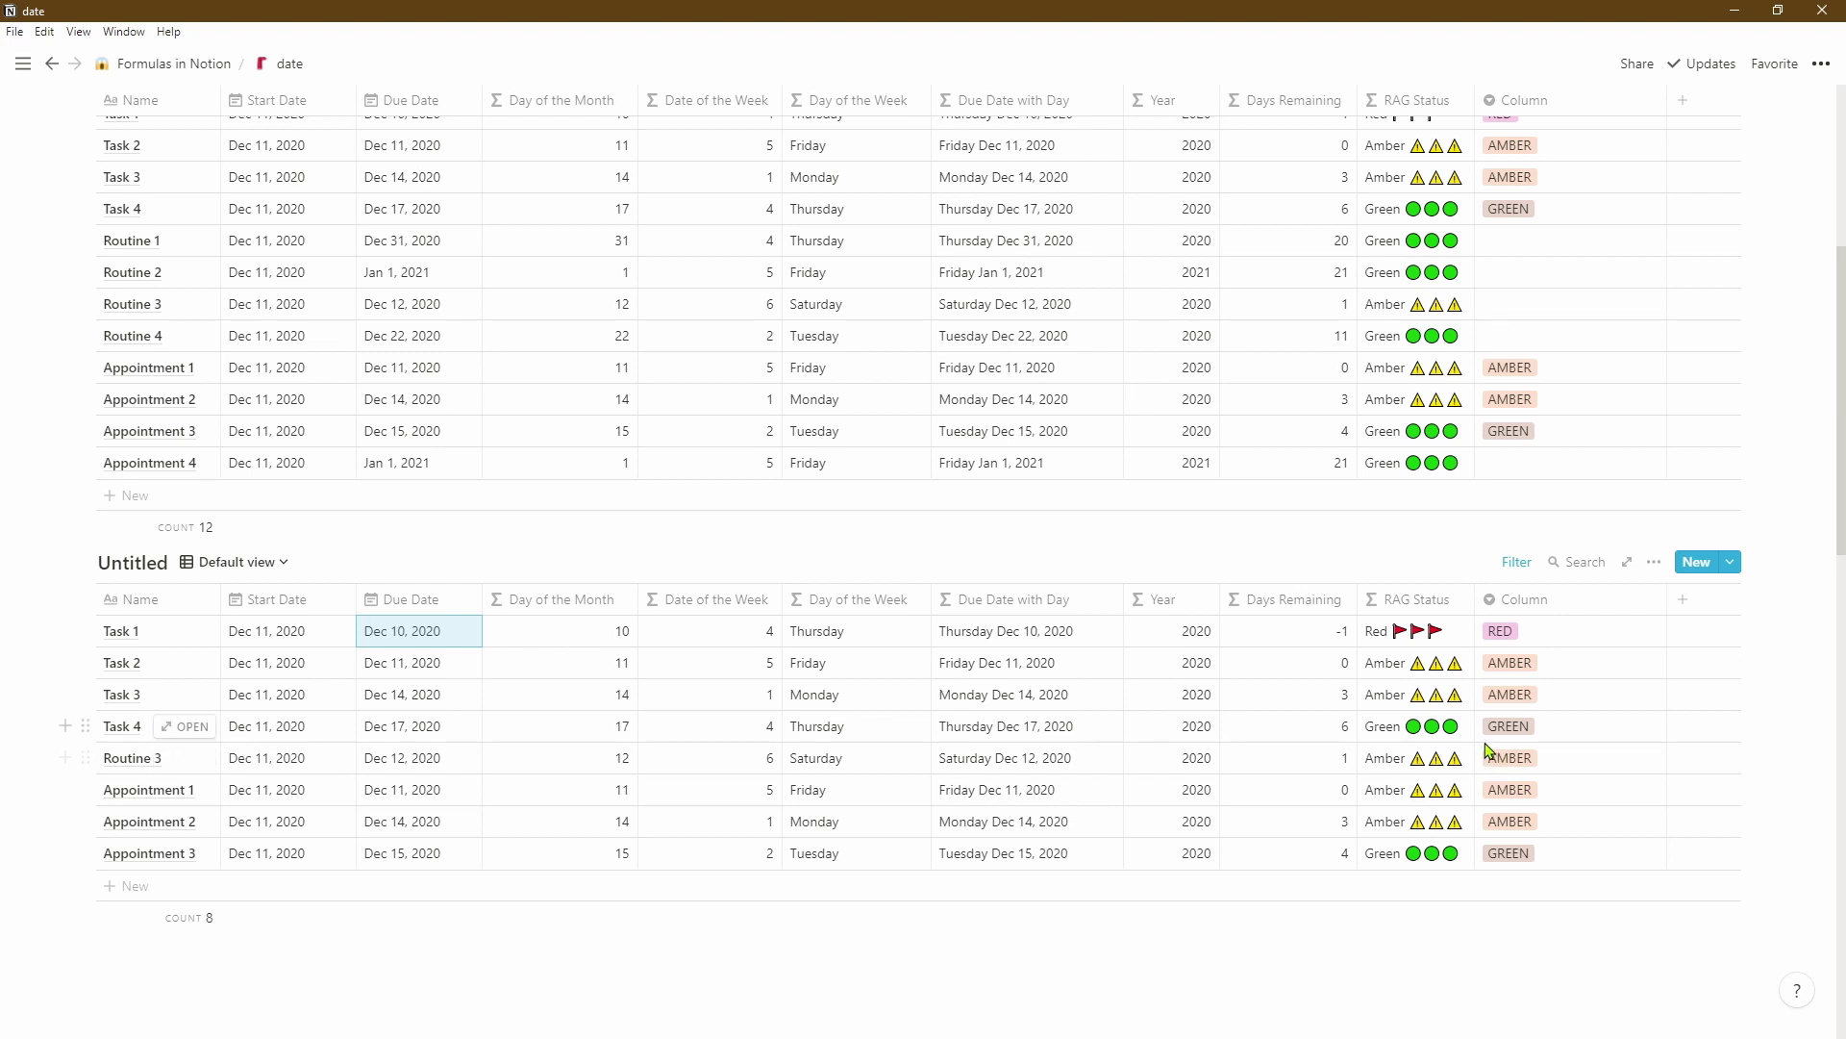
- Switch the lower database to its Timeline view and set the time scale to Week
left_click(261, 565)
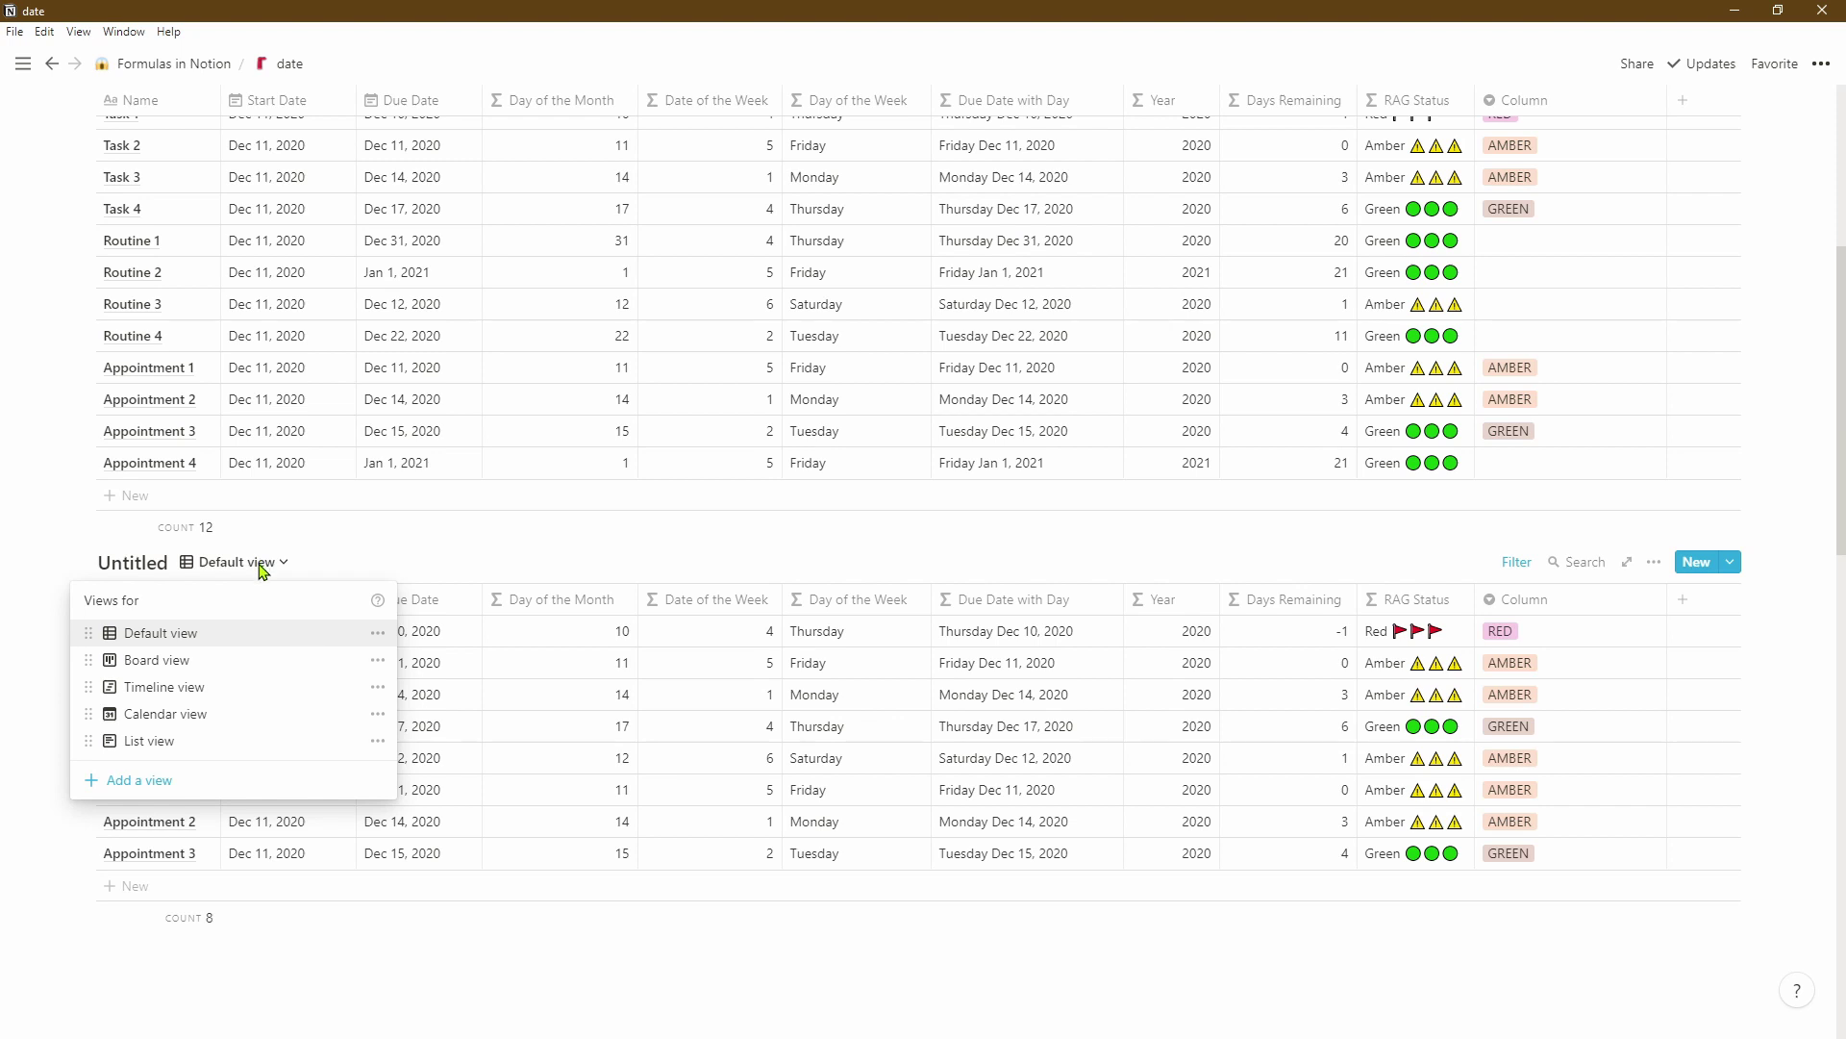
left_click(207, 690)
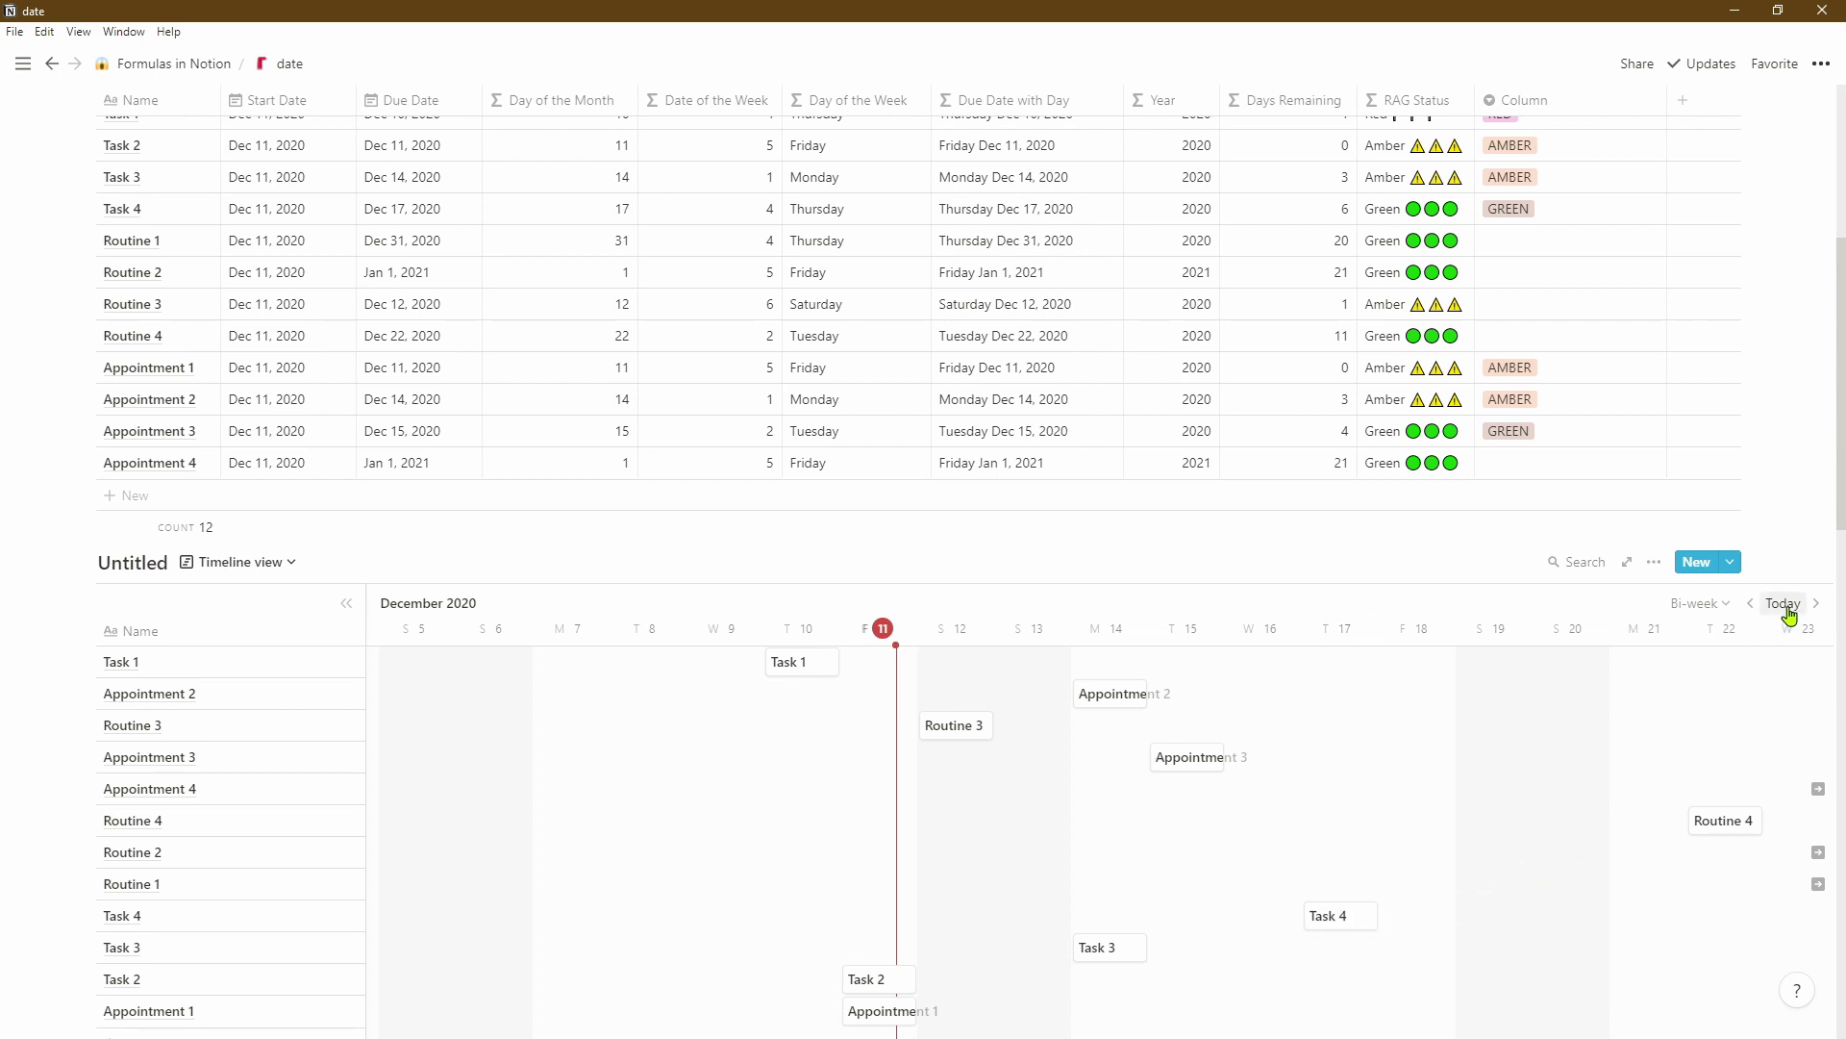
left_click(1728, 606)
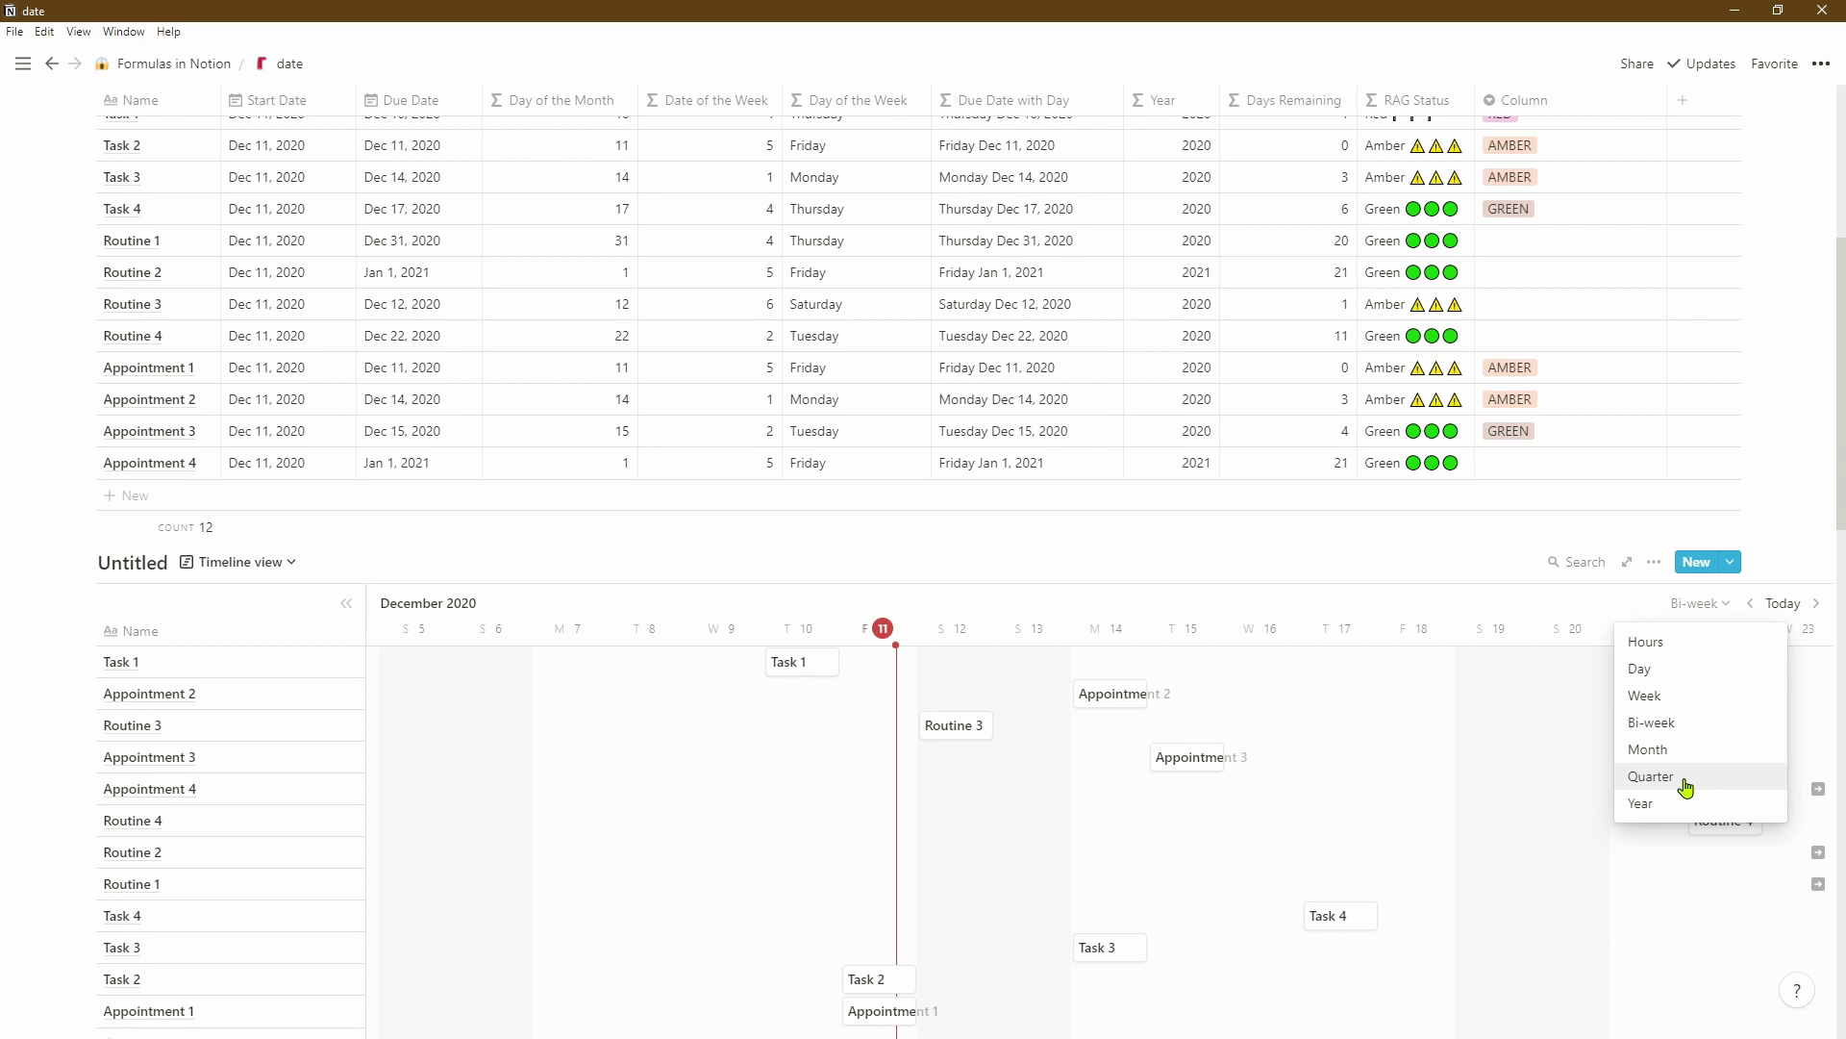
left_click(1682, 696)
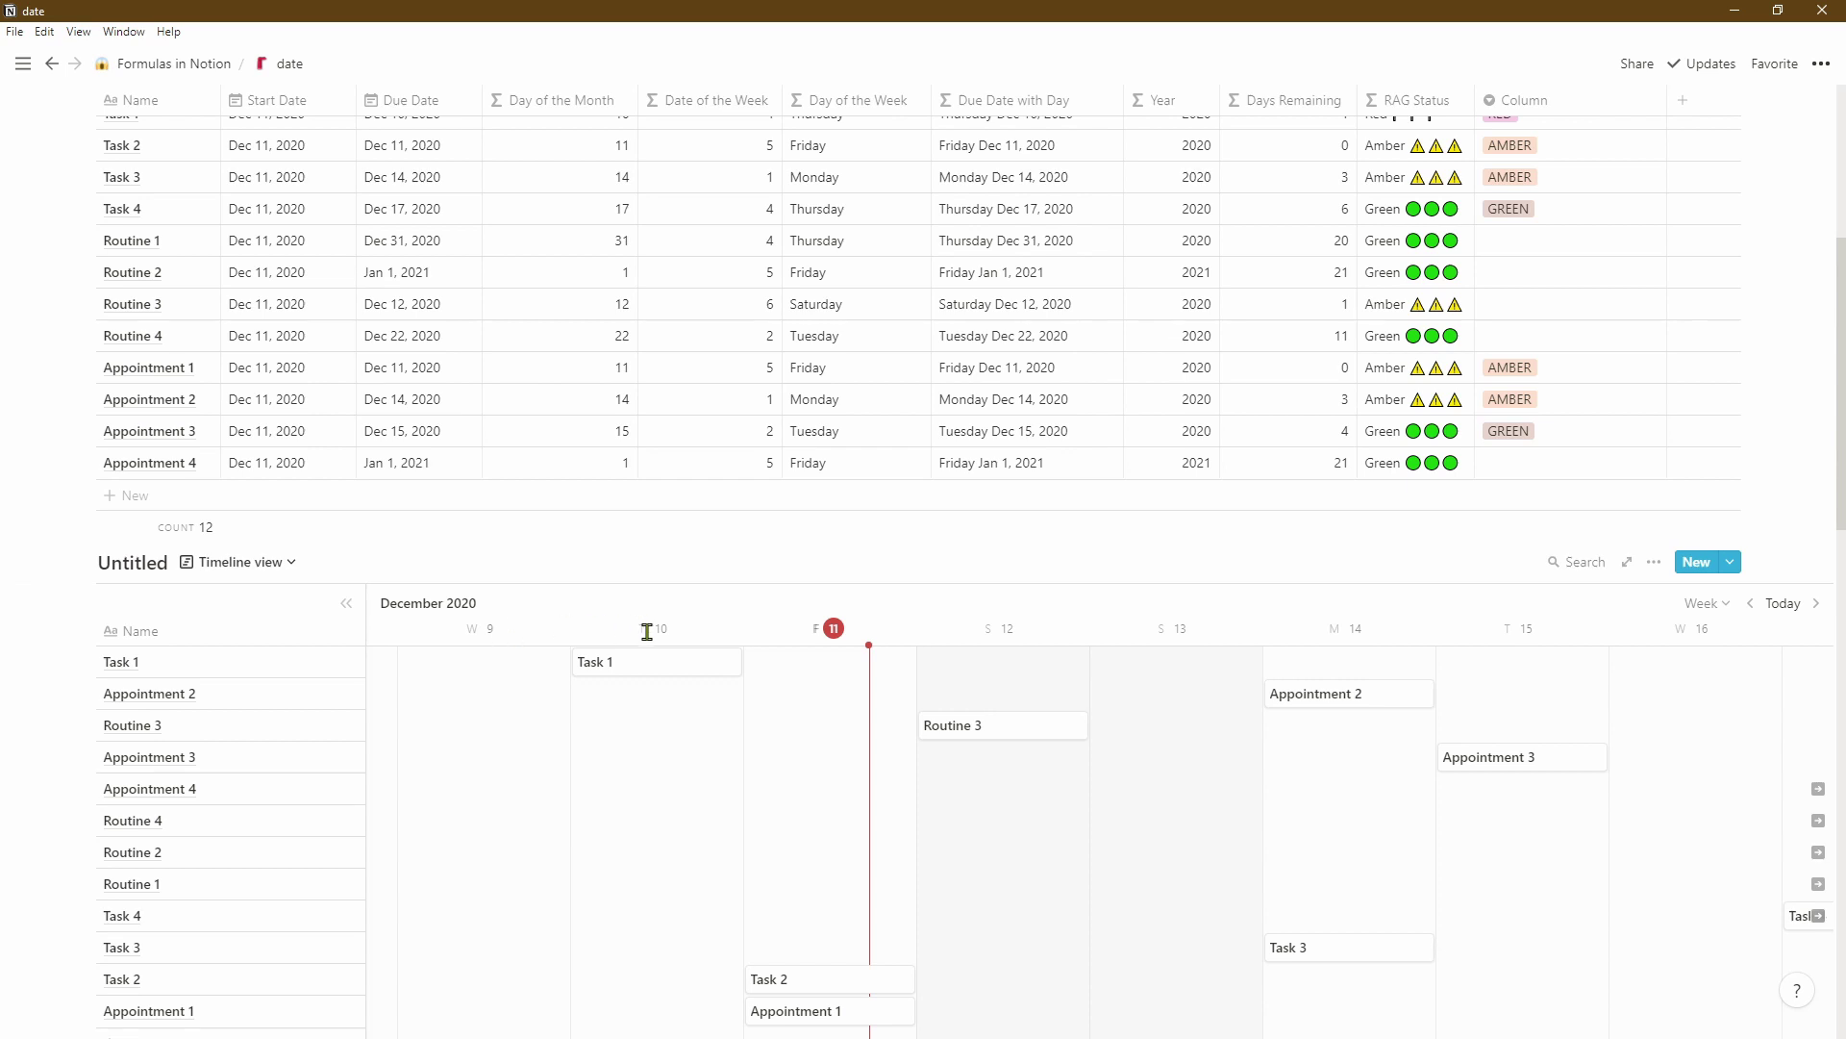
scroll(1842, 333, "up", 5)
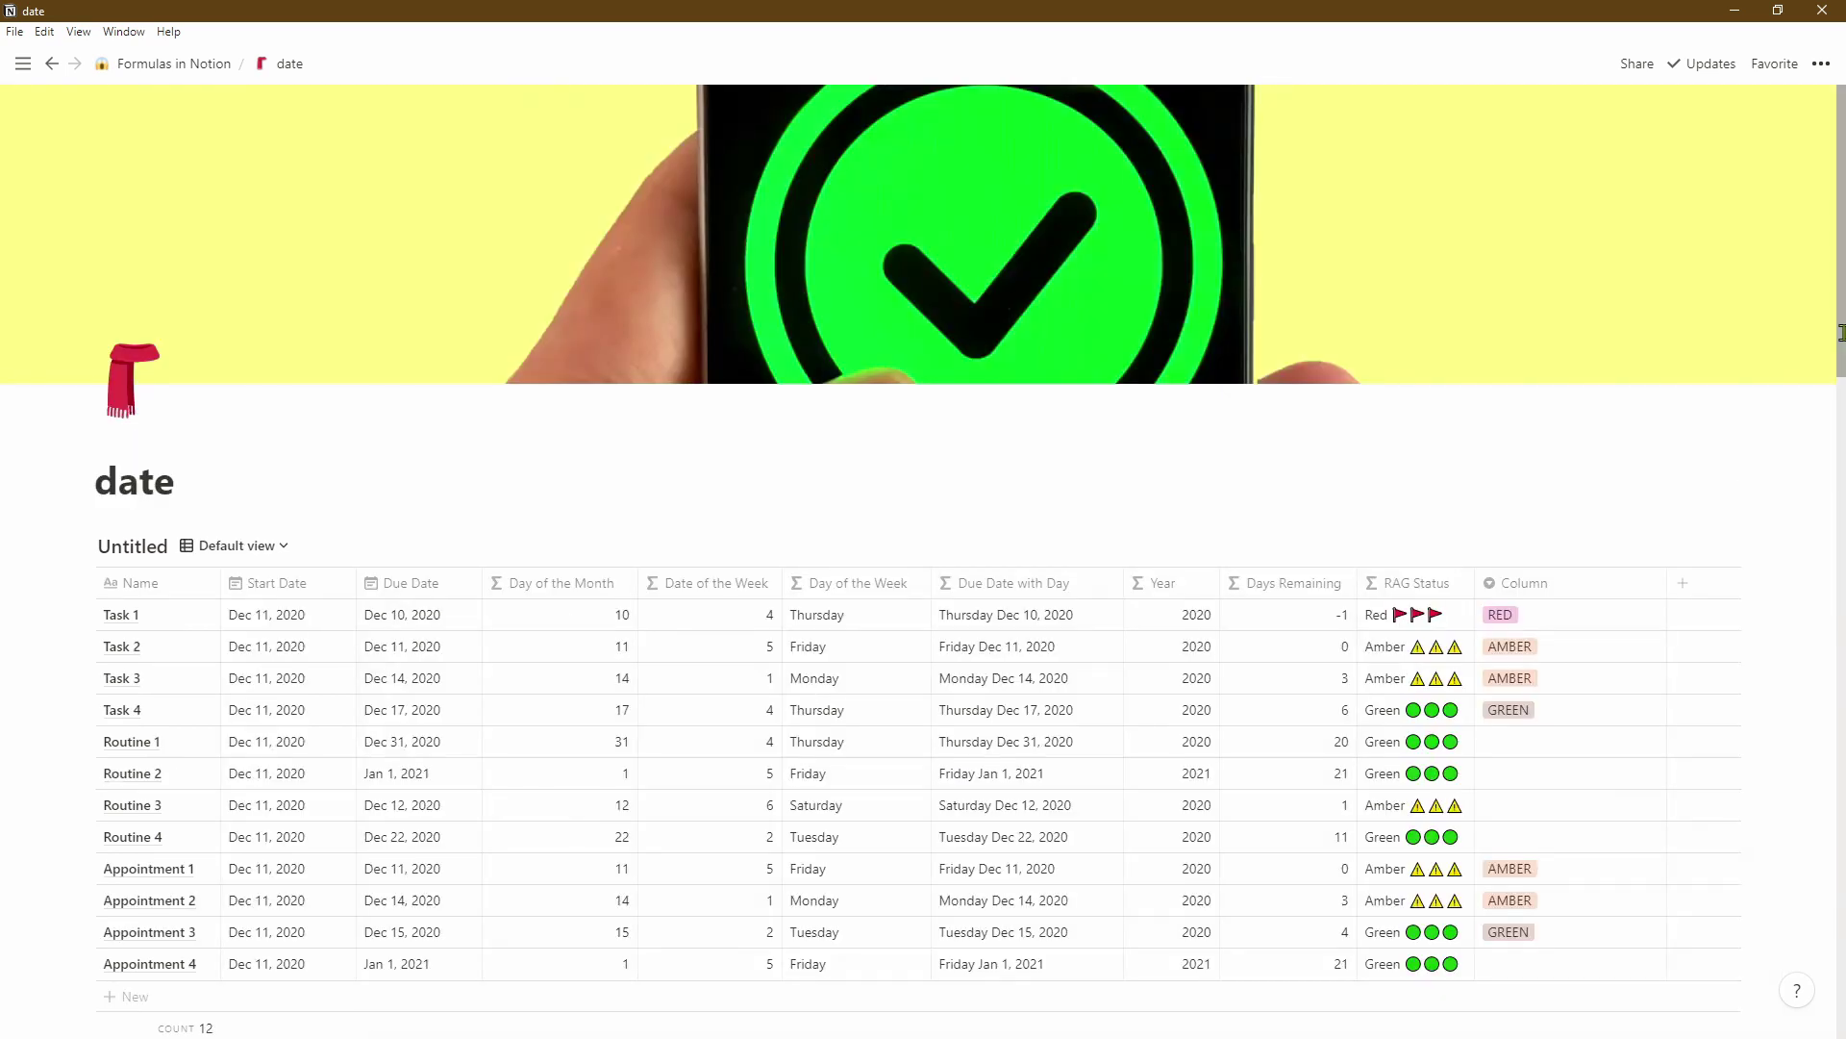